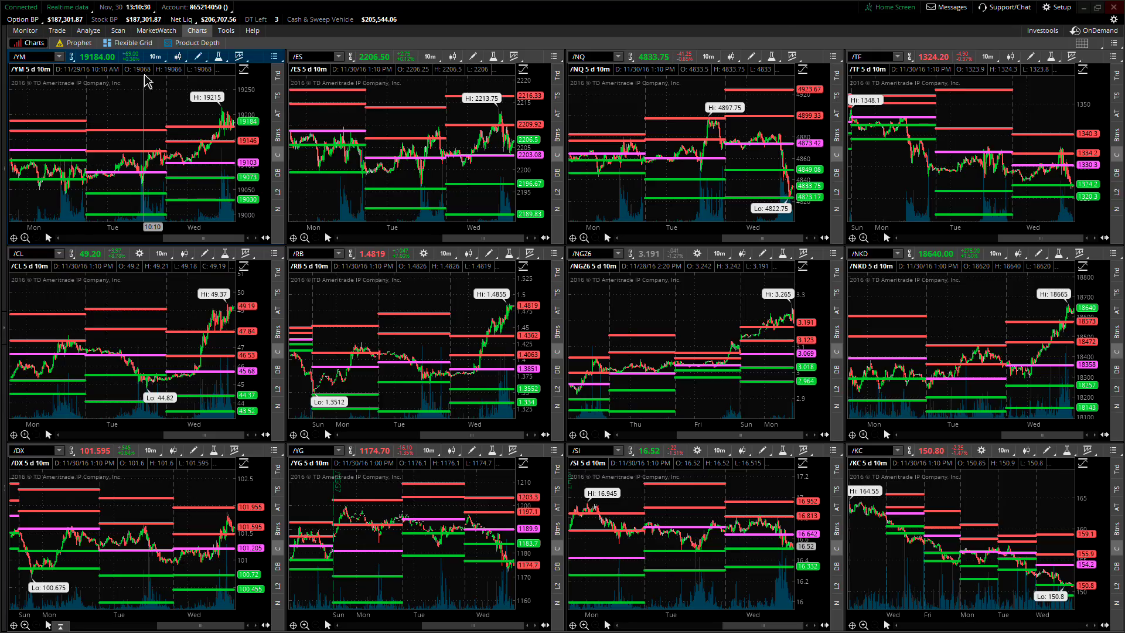
# Step: Put away the futures trading platform and read the participants' chat on the MeetingBurner page in the browser
pyautogui.click(1085, 8)
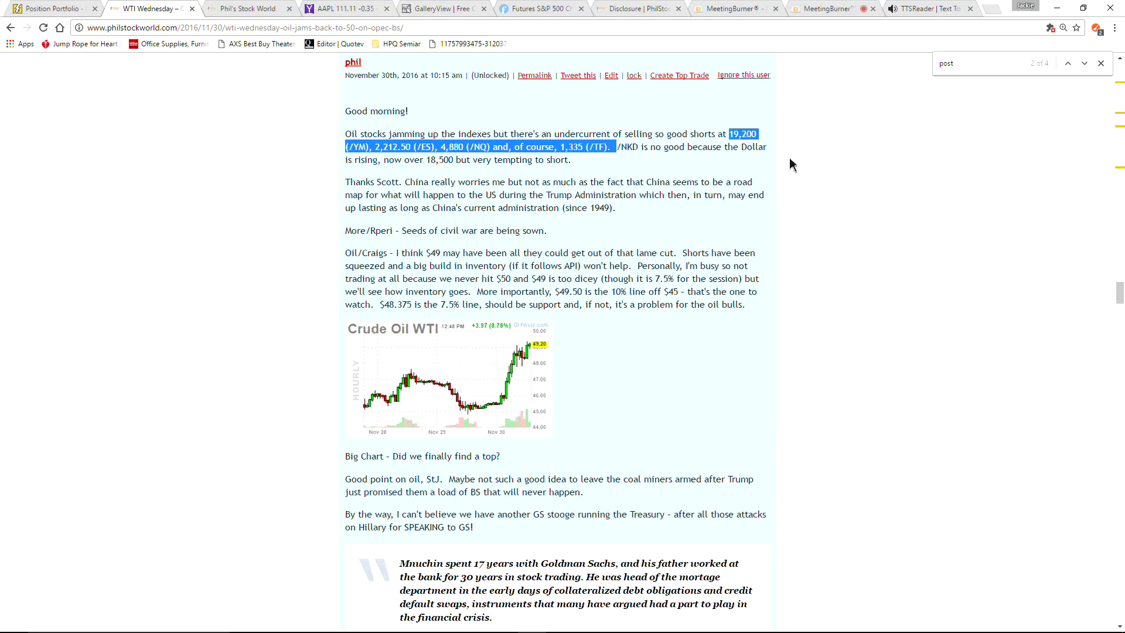
pyautogui.click(836, 10)
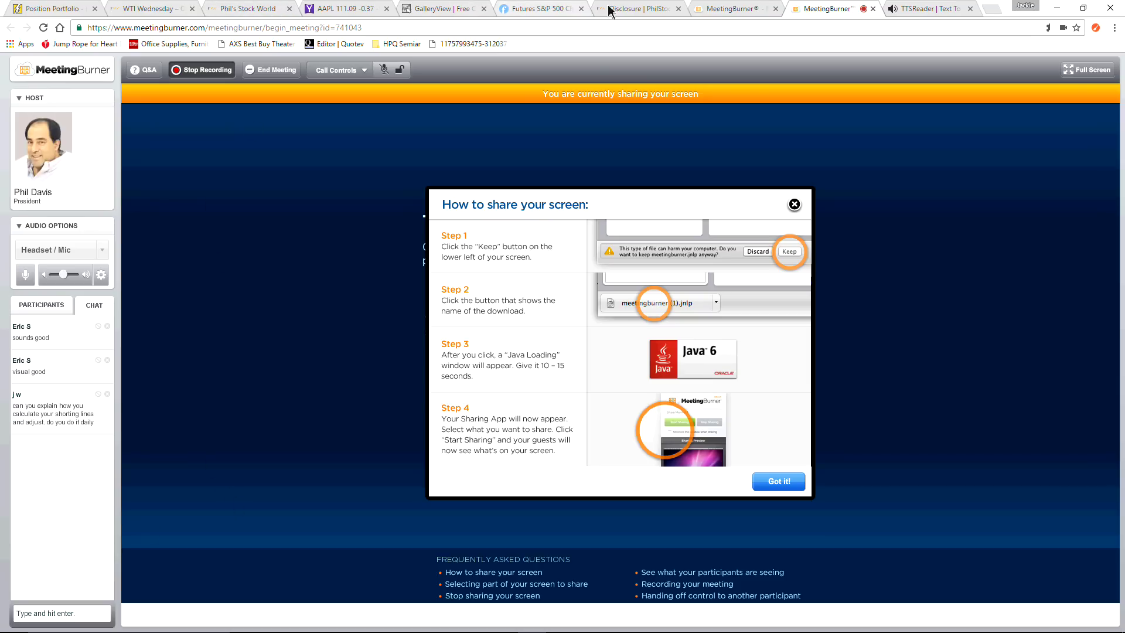
# Step: Show the Levels 11/29/2016 charts in the WTI Wednesday post's comments and close the page search
pyautogui.click(145, 14)
pyautogui.scroll(3, 3, 269)
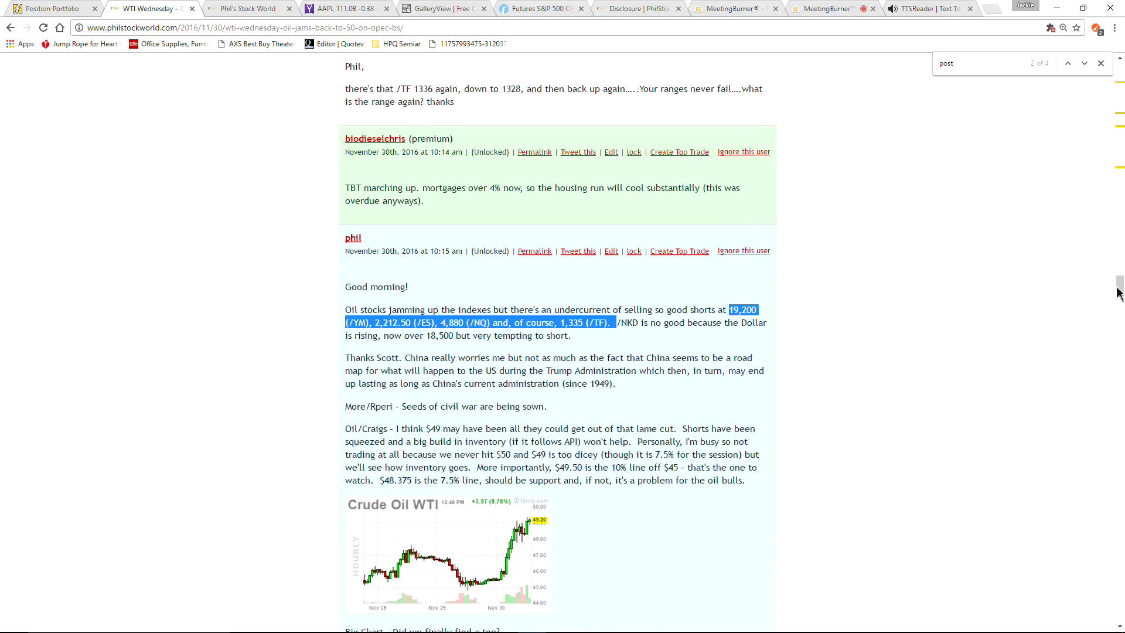
pyautogui.scroll(15, 1, 293)
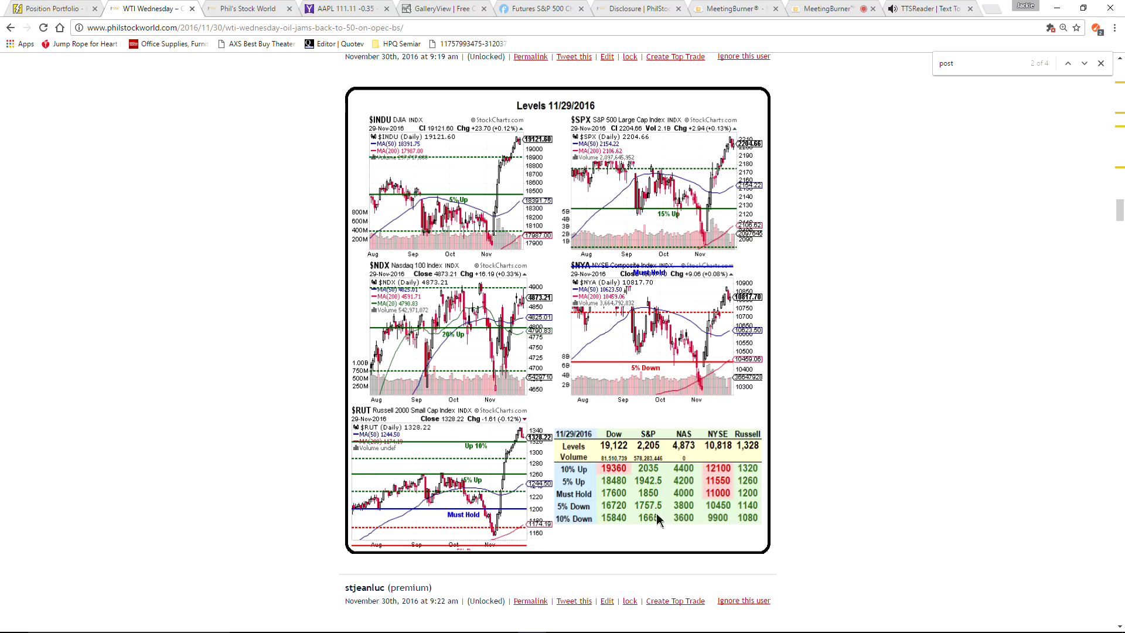
pyautogui.click(1101, 63)
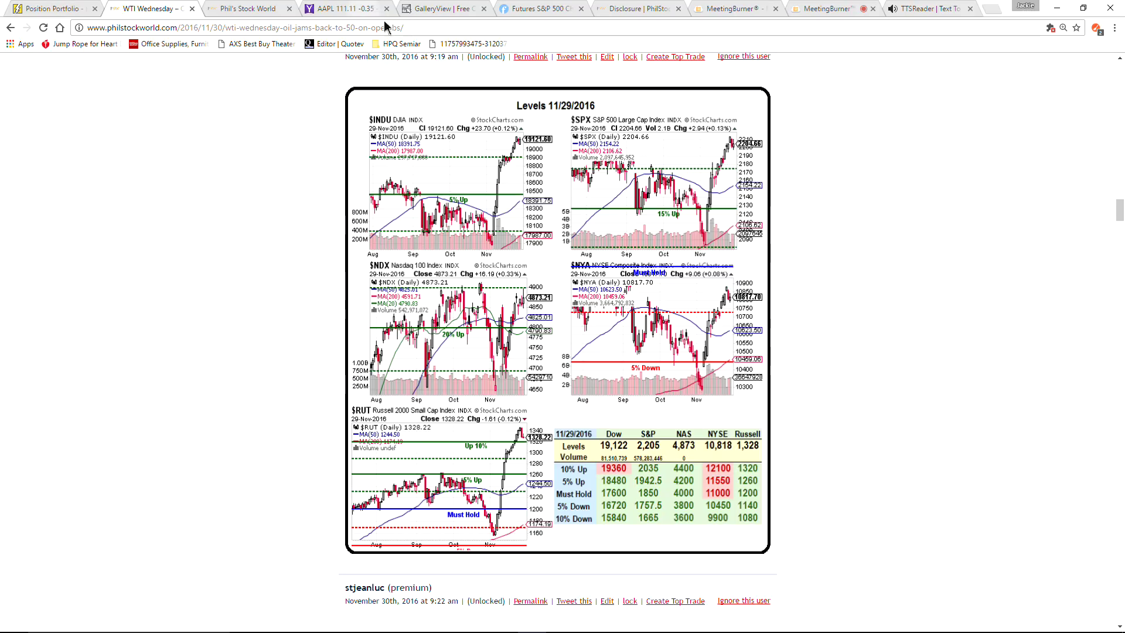
# Step: Load the StockCharts GalleryView for the symbol NYA
pyautogui.click(423, 10)
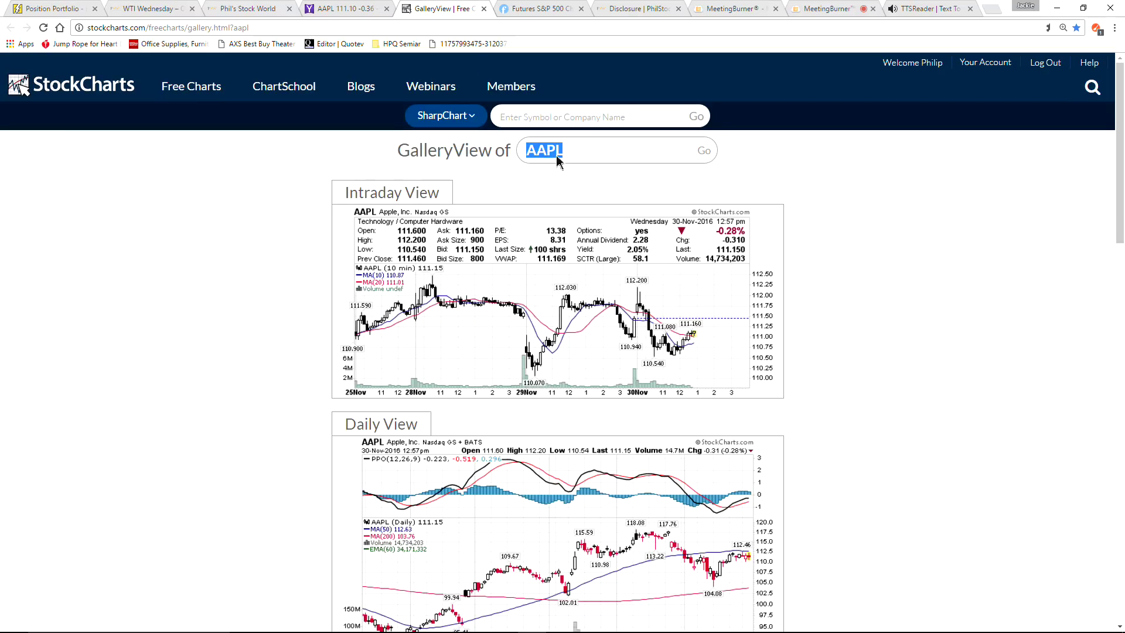
pyautogui.write('N')
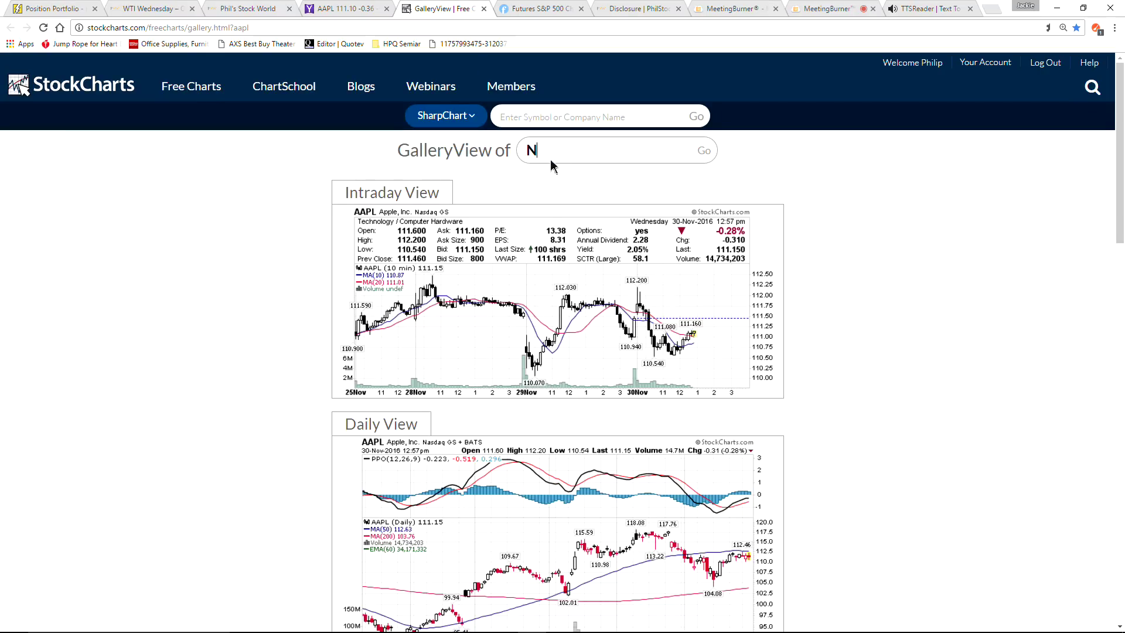
pyautogui.write('YA')
pyautogui.press('Return')
# Step: Examine the NYSE Composite's daily and weekly charts in the gallery, comparing price trend, moving averages and volume
pyautogui.scroll(-5, 392, 297)
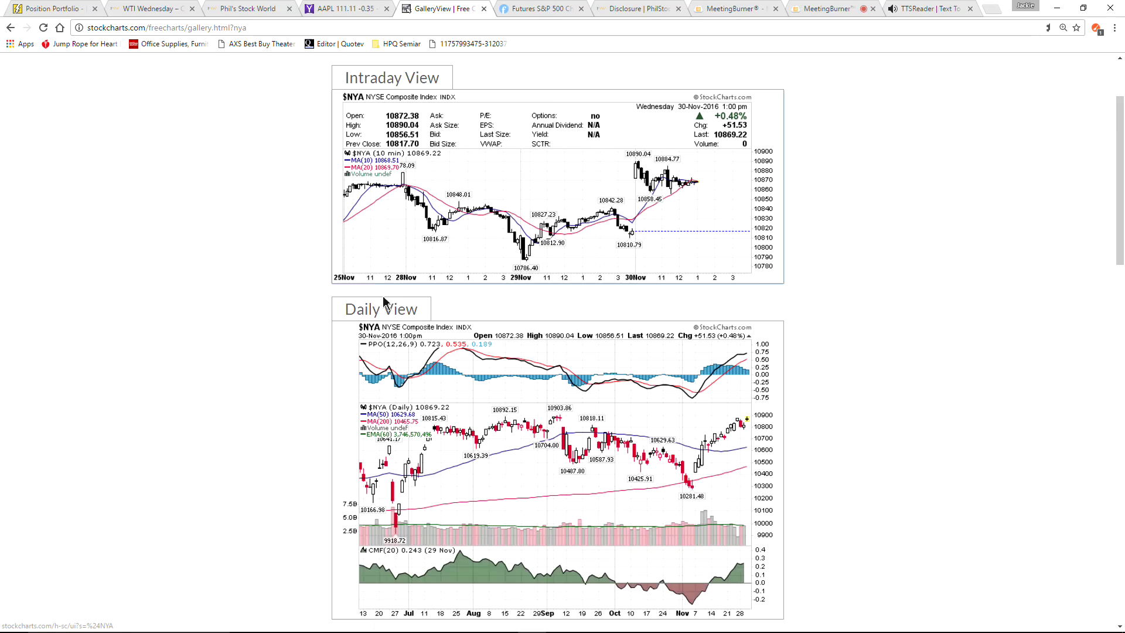
pyautogui.scroll(-1, 437, 336)
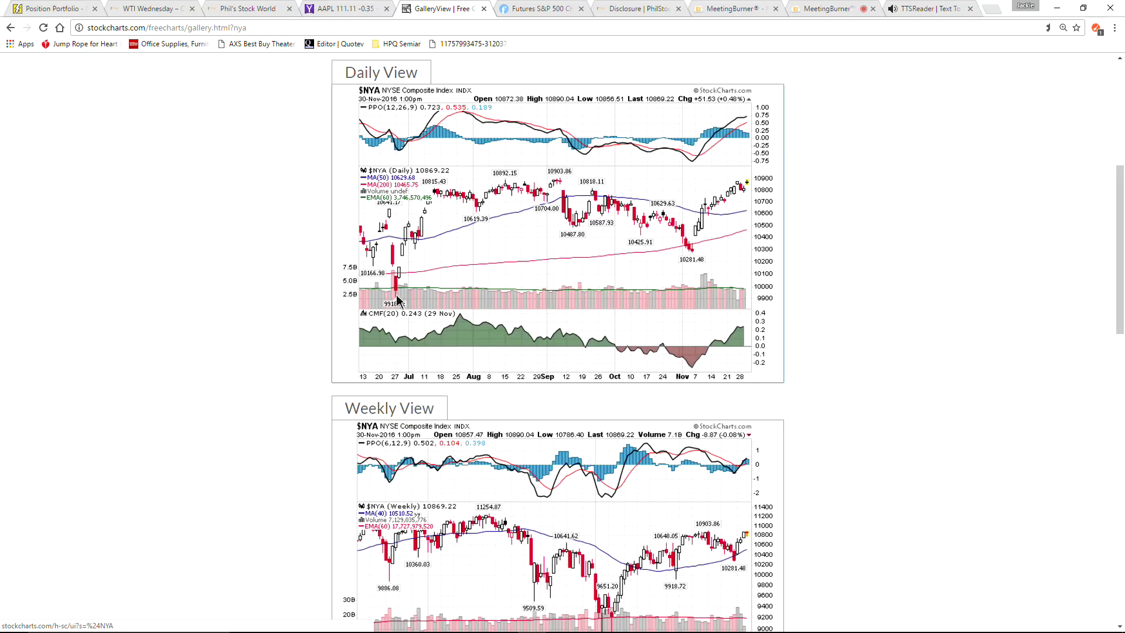
pyautogui.scroll(-5, 398, 300)
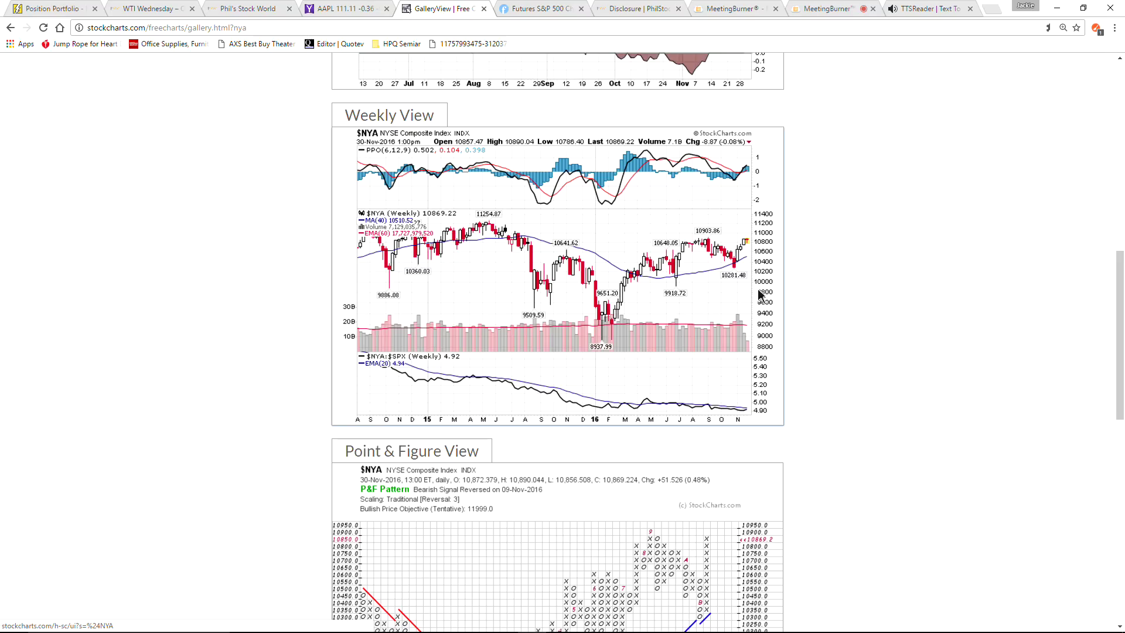
pyautogui.scroll(8, 761, 295)
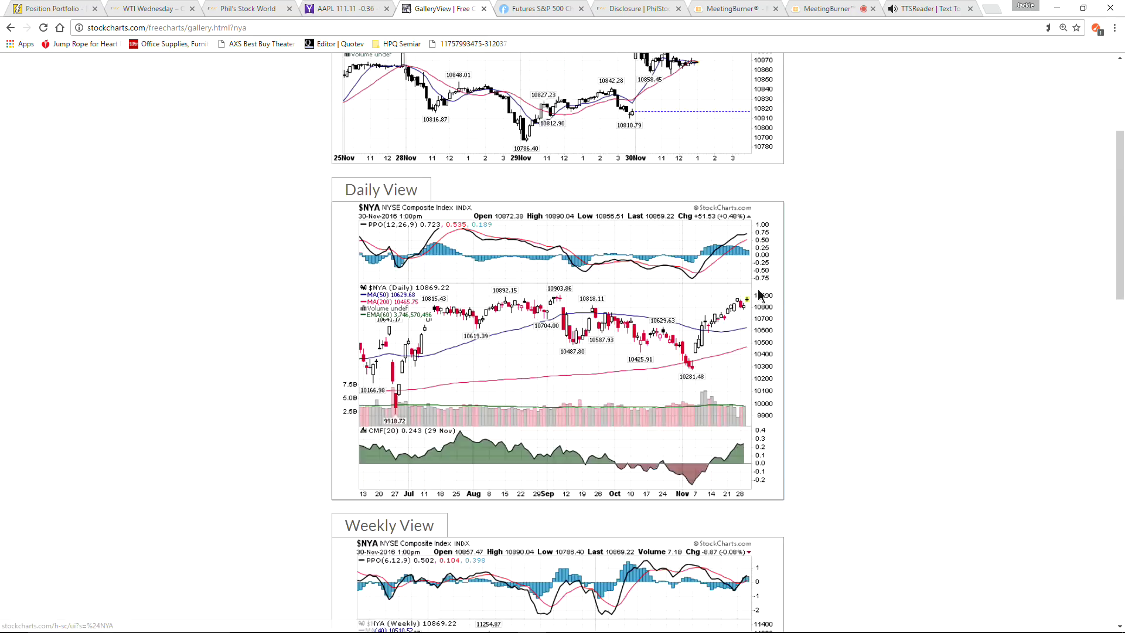
pyautogui.scroll(1, 759, 292)
pyautogui.scroll(-4, 759, 292)
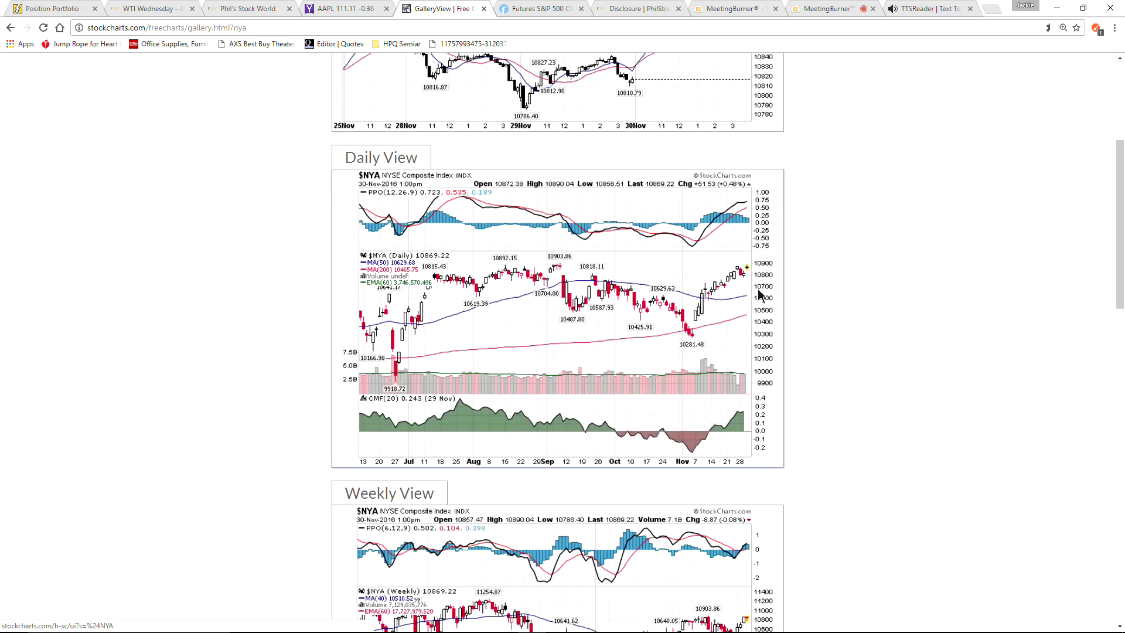
pyautogui.scroll(-4, 760, 293)
pyautogui.scroll(4, 711, 294)
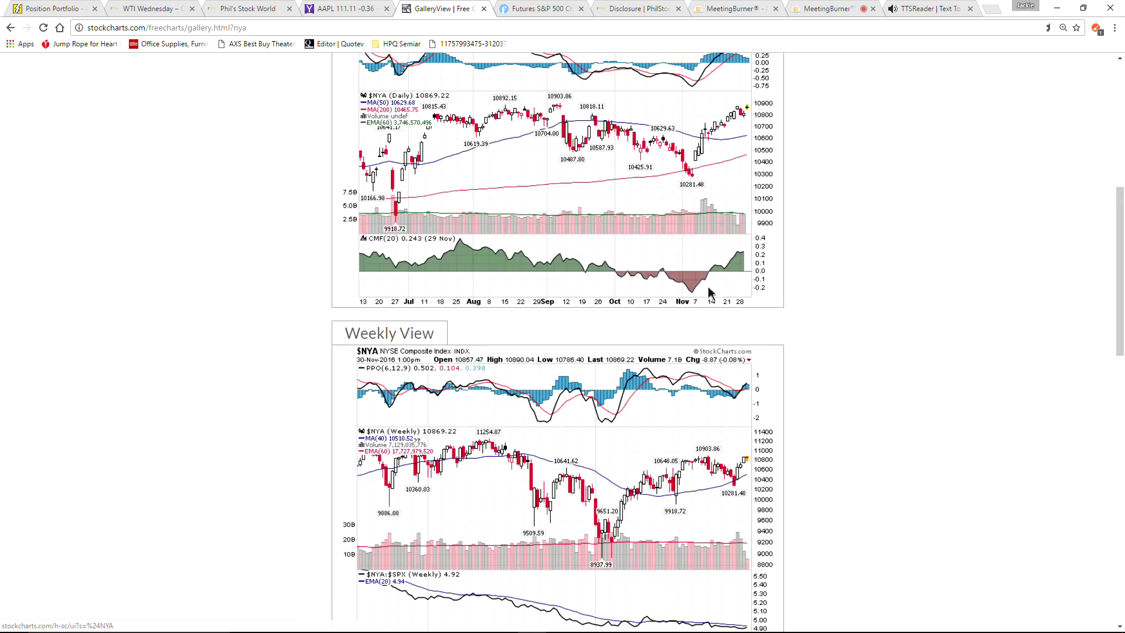
pyautogui.scroll(3, 708, 290)
pyautogui.scroll(-1, 778, 119)
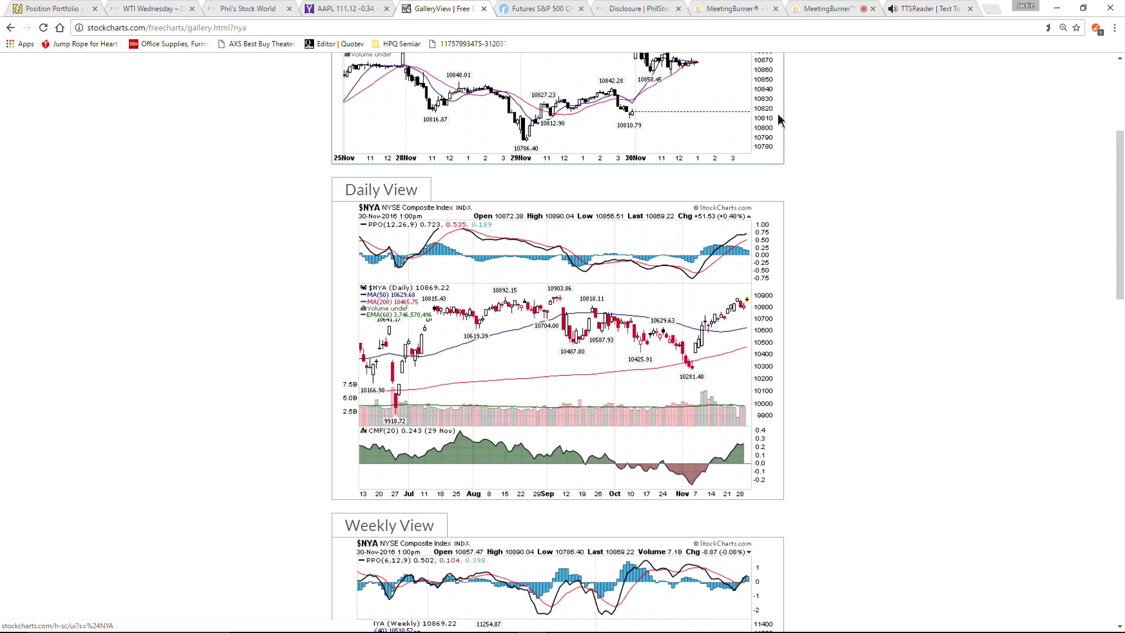
pyautogui.scroll(-1, 946, 216)
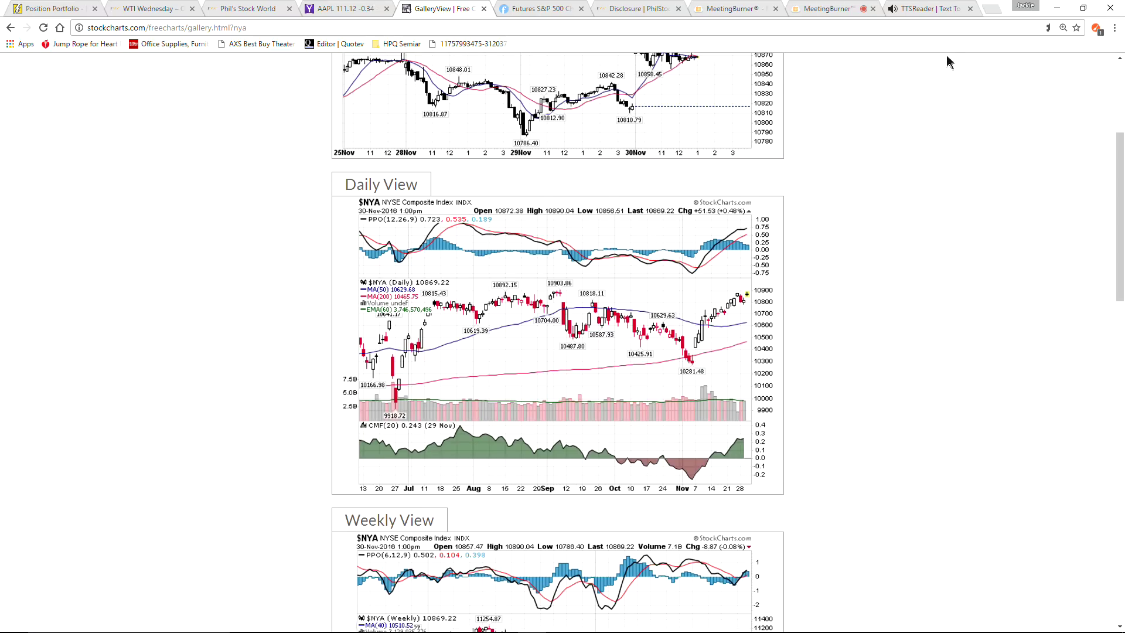
pyautogui.scroll(4, 950, 70)
pyautogui.scroll(-4, 952, 73)
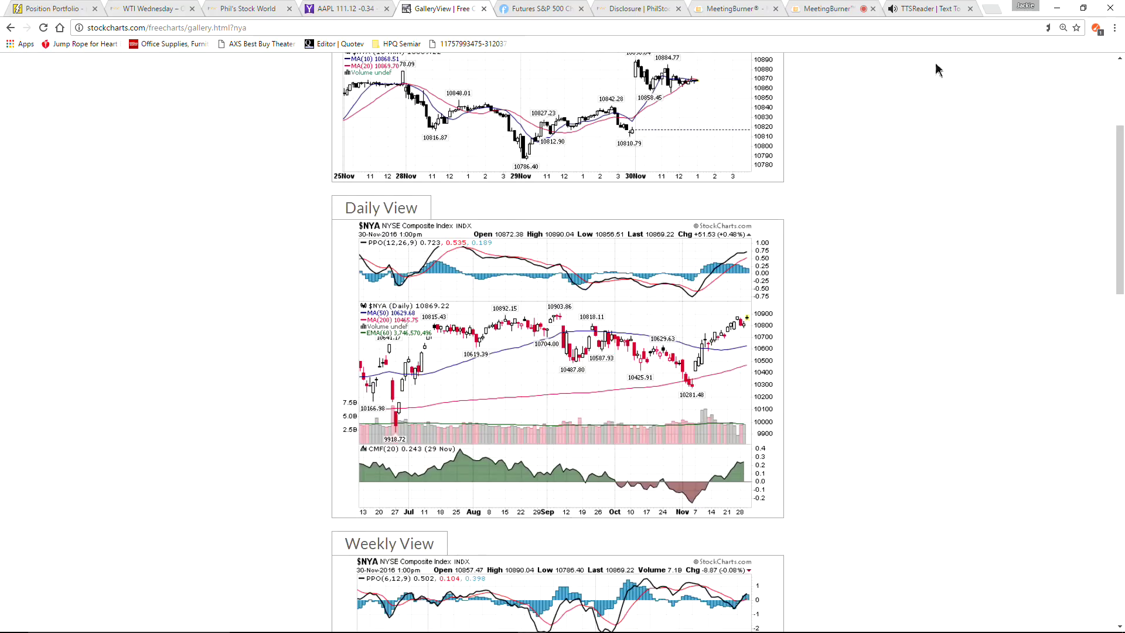
pyautogui.scroll(-3, 936, 69)
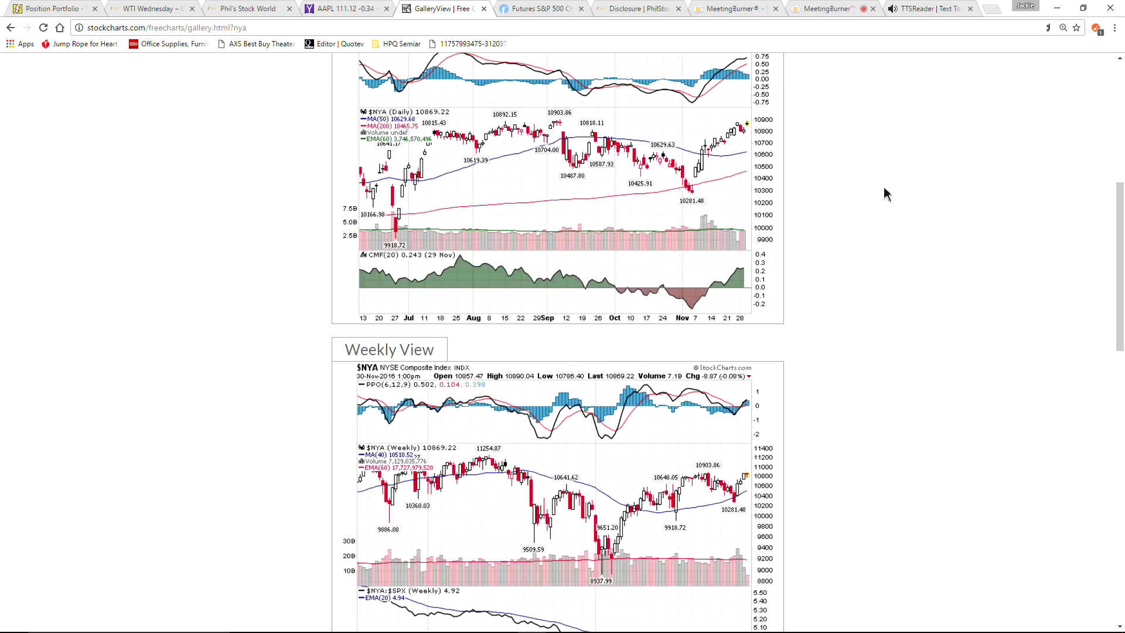
pyautogui.scroll(-3, 887, 194)
pyautogui.scroll(1, 887, 194)
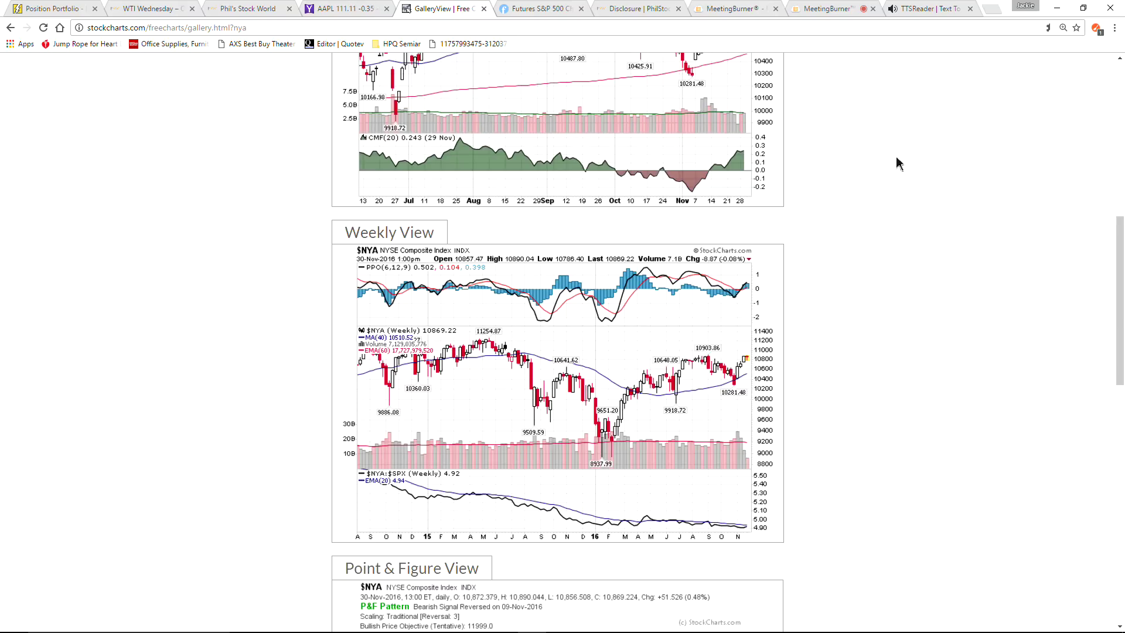
pyautogui.scroll(2, 900, 164)
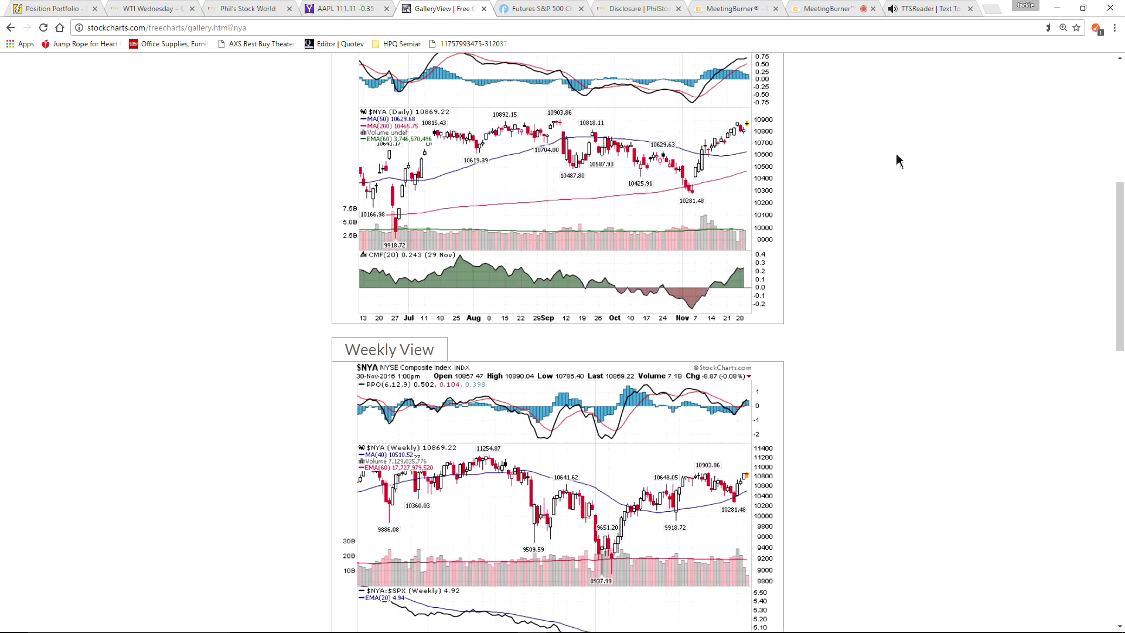
pyautogui.scroll(-1, 904, 170)
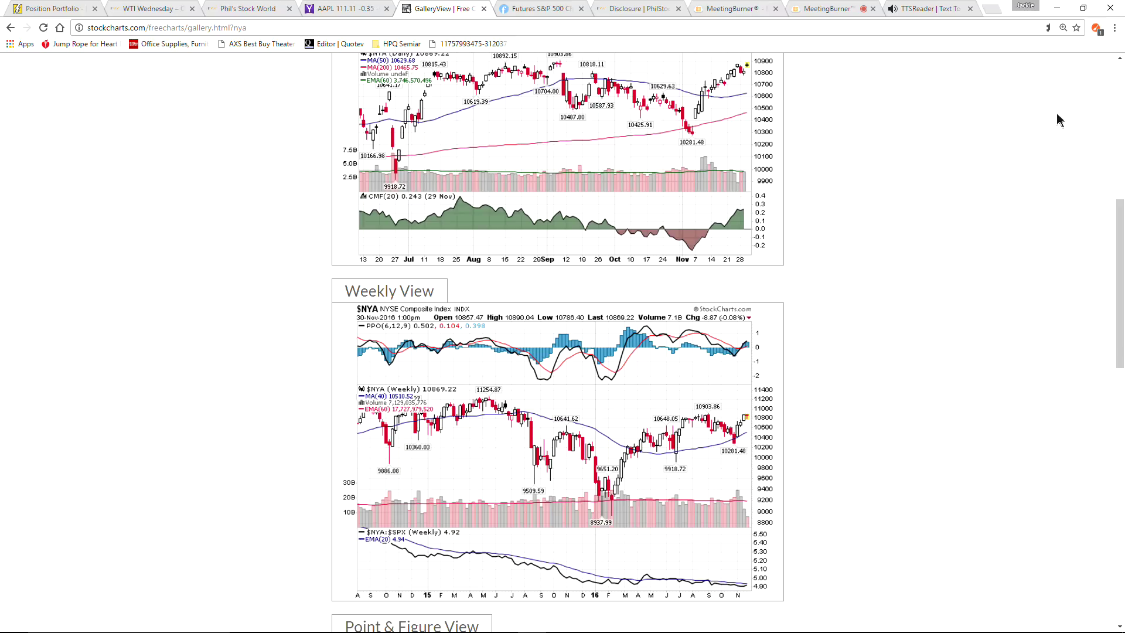
pyautogui.scroll(5, 1060, 120)
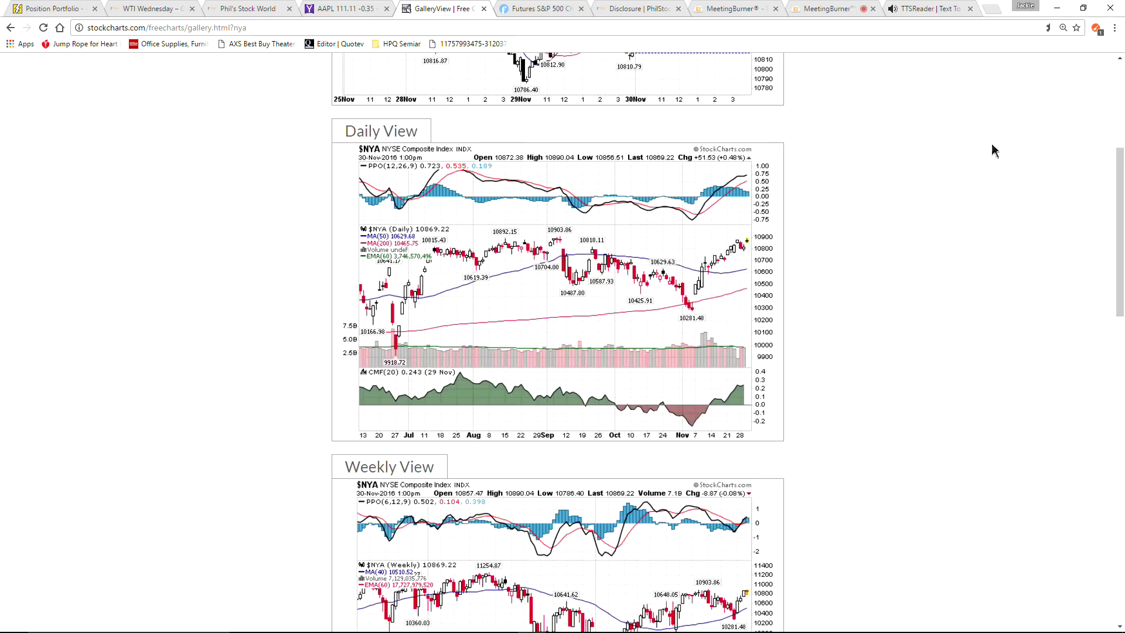
pyautogui.scroll(-2, 992, 149)
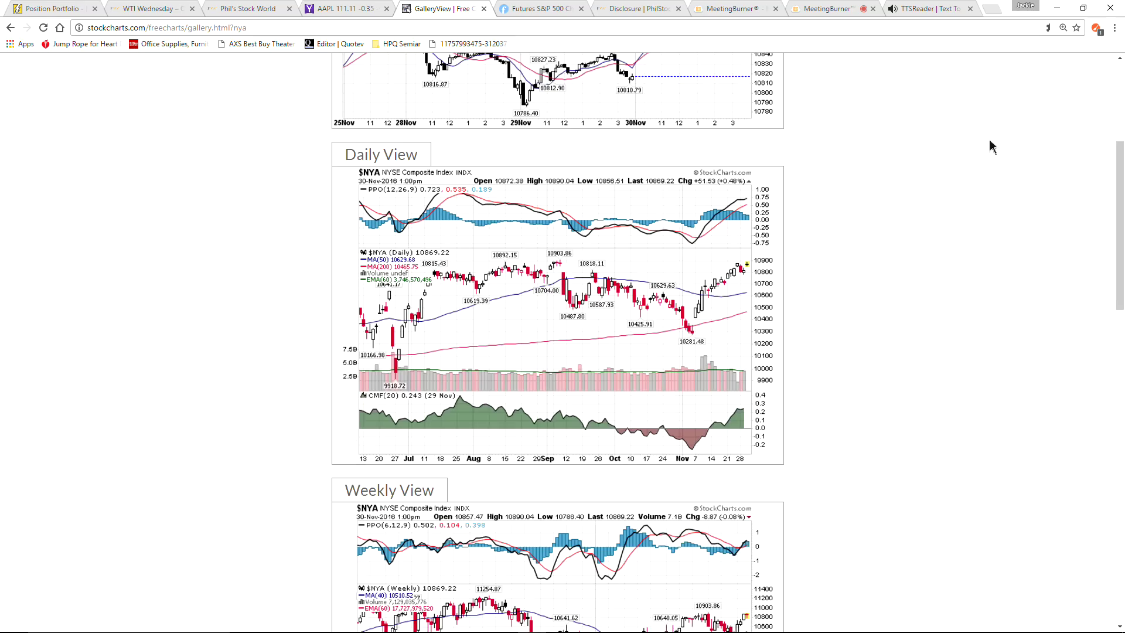
pyautogui.scroll(-3, 992, 147)
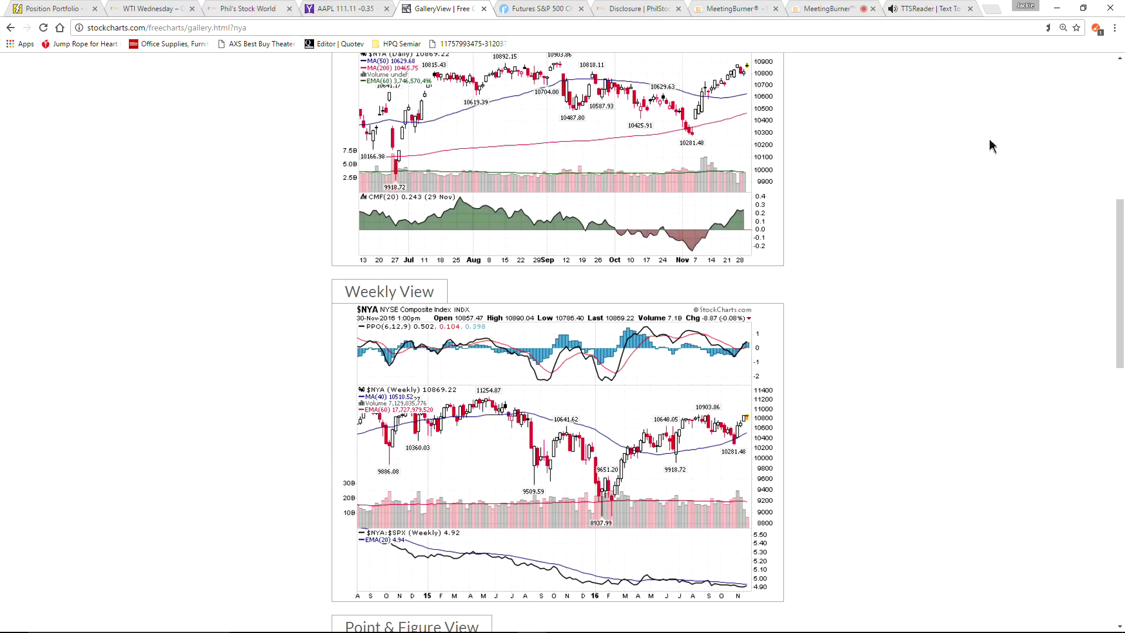
pyautogui.scroll(1, 989, 140)
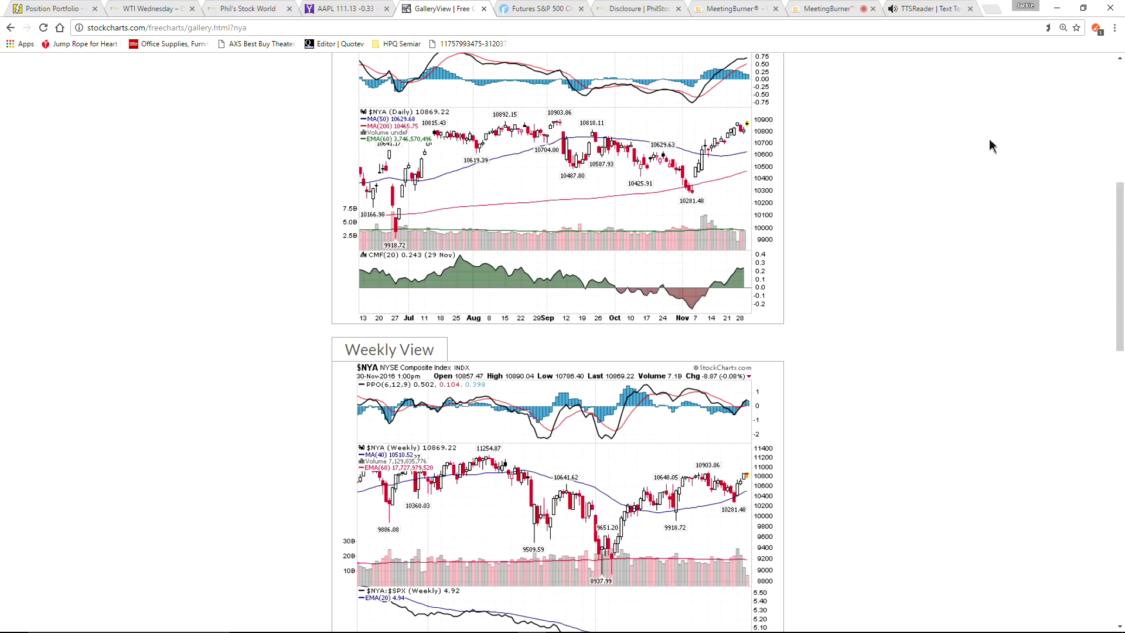
# Step: Check the MeetingBurner chat for new questions and switch to the trading platform's grid of futures charts
pyautogui.click(841, 13)
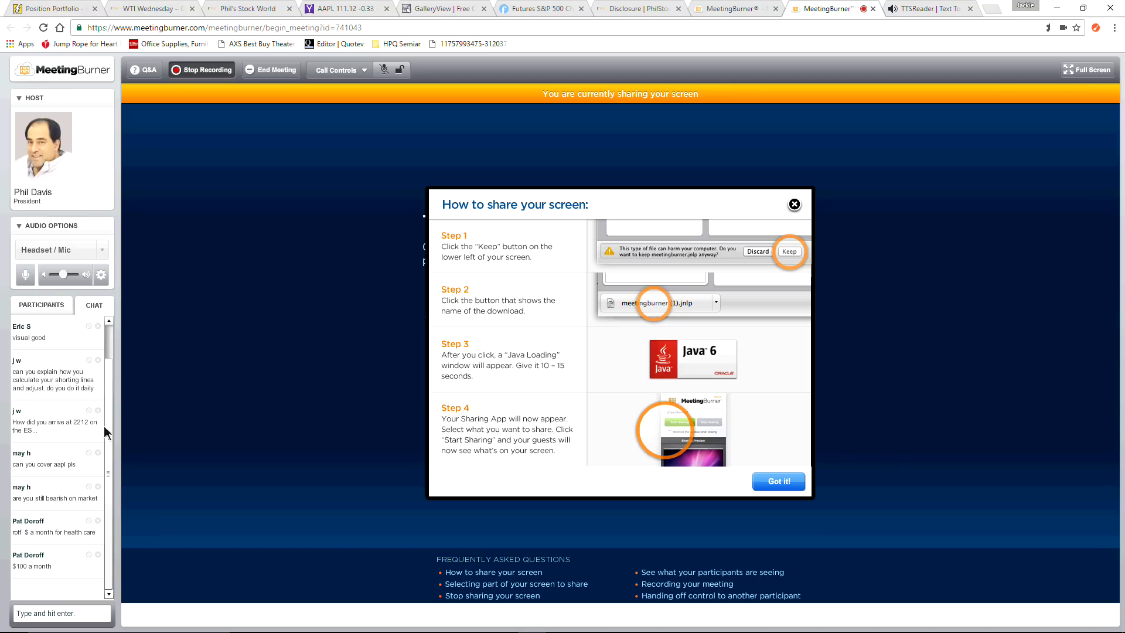
pyautogui.moveTo(550, 629)
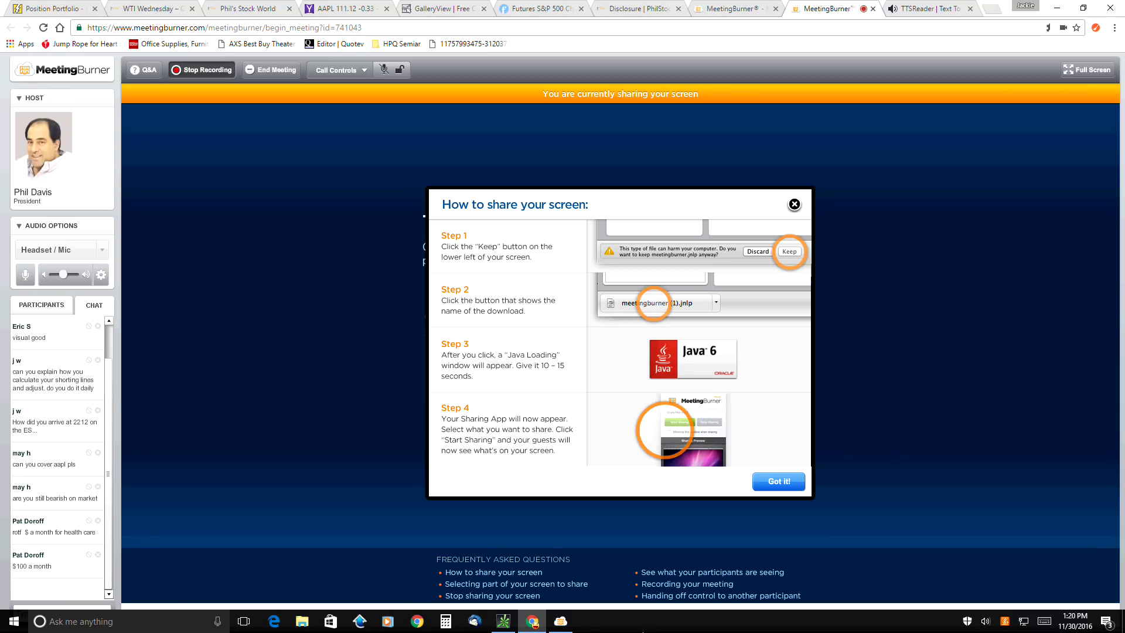
pyautogui.click(506, 563)
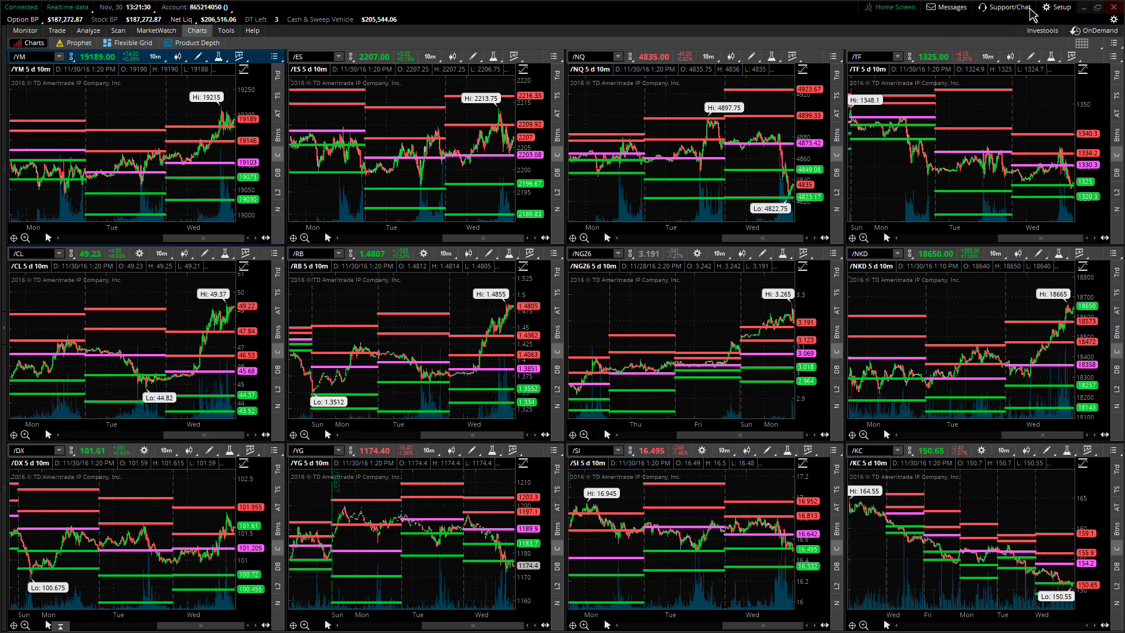
# Step: Return to the MeetingBurner page and read through the participants' questions down to the newest chat message
pyautogui.click(1085, 8)
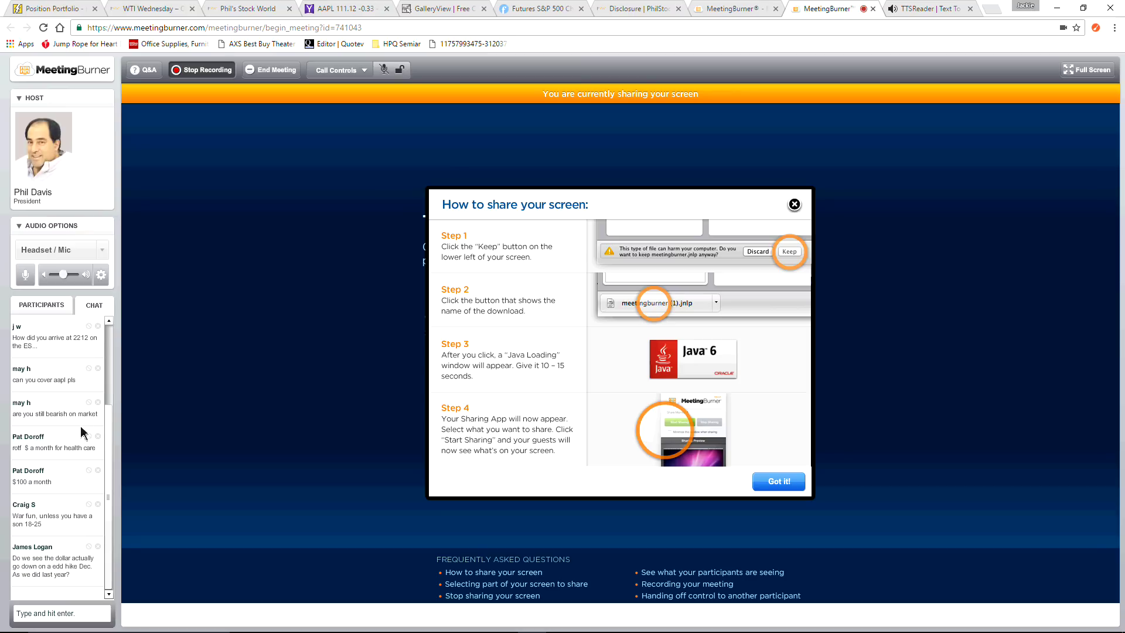
pyautogui.moveTo(110, 447); pyautogui.dragTo(109, 409)
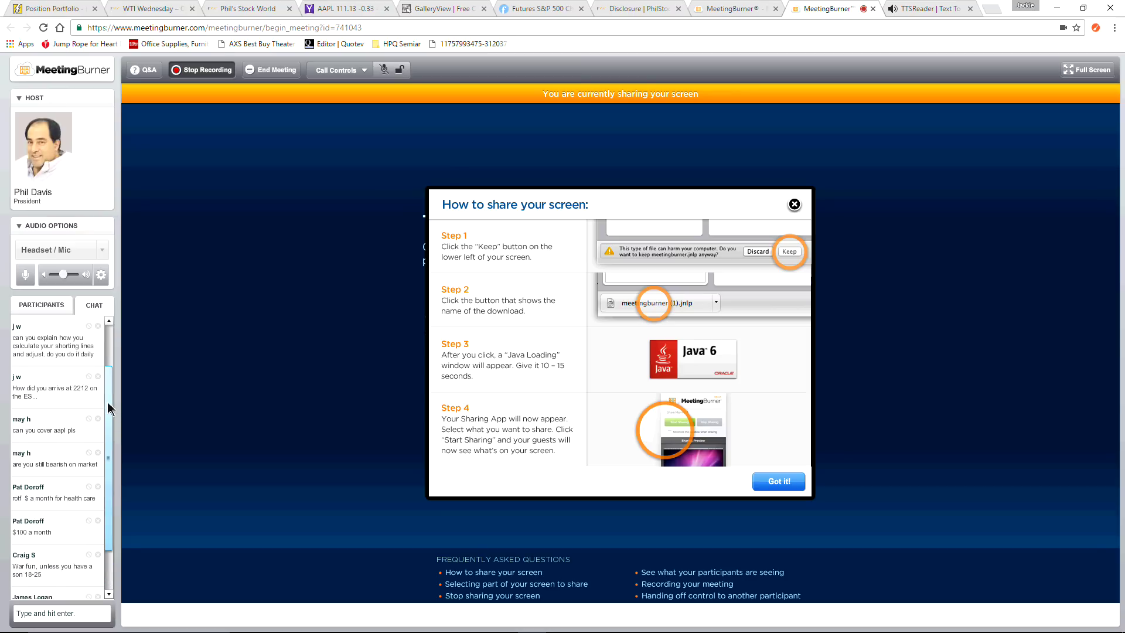
pyautogui.scroll(1, 109, 409)
pyautogui.scroll(-3, 109, 410)
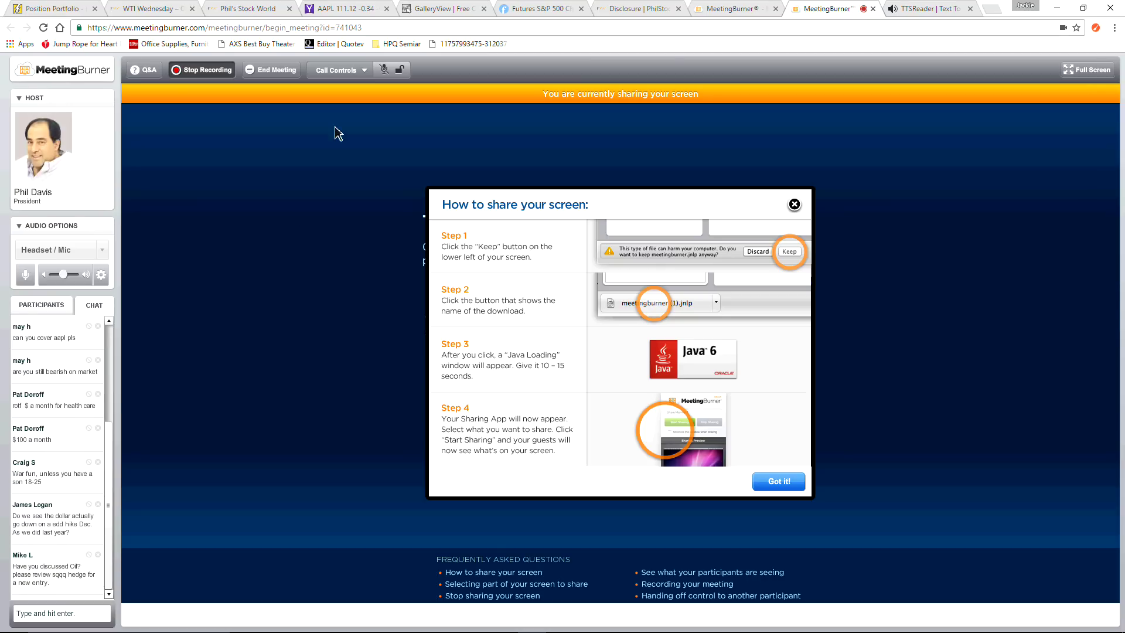
# Step: Go back to StockCharts and look up the symbol aapl as a SharpChart
pyautogui.click(428, 11)
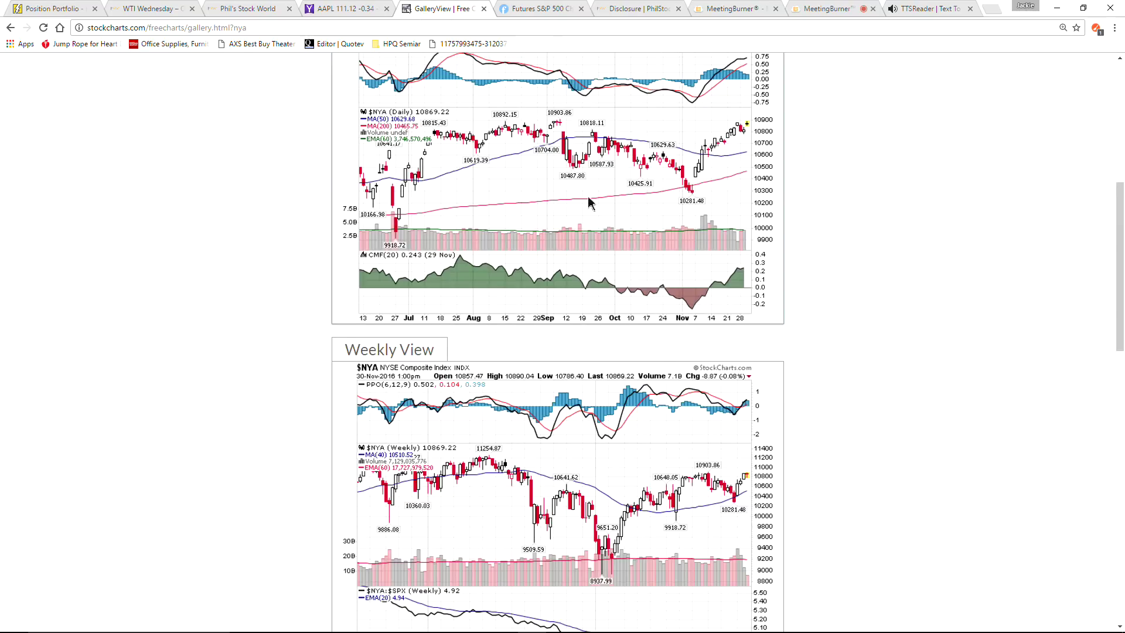
pyautogui.scroll(7, 589, 193)
pyautogui.click(595, 124)
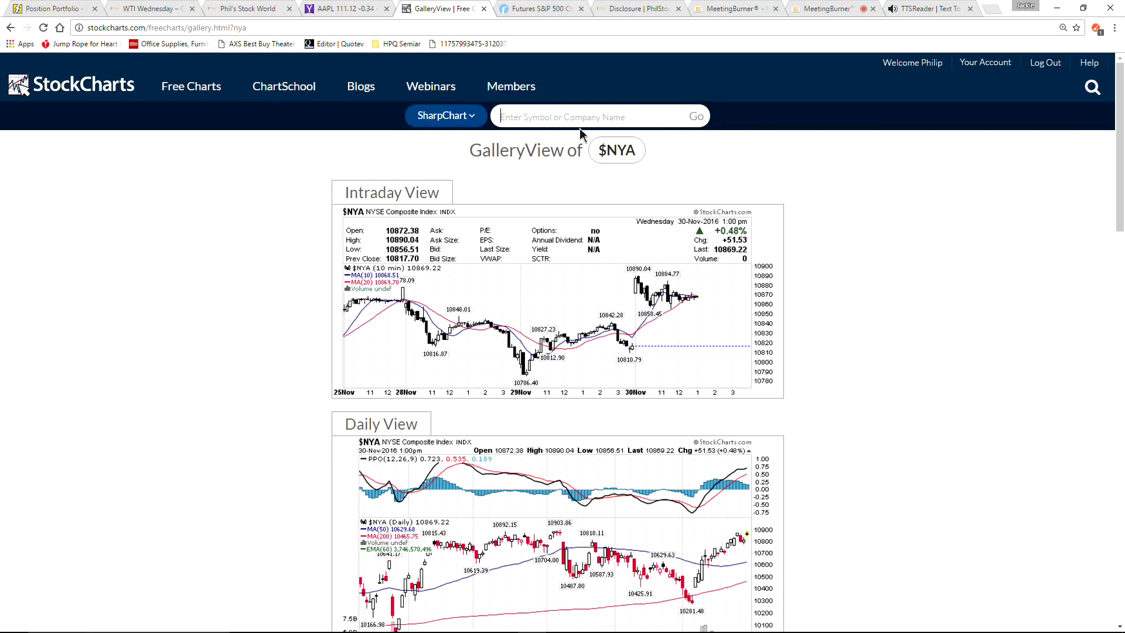
pyautogui.write('aap')
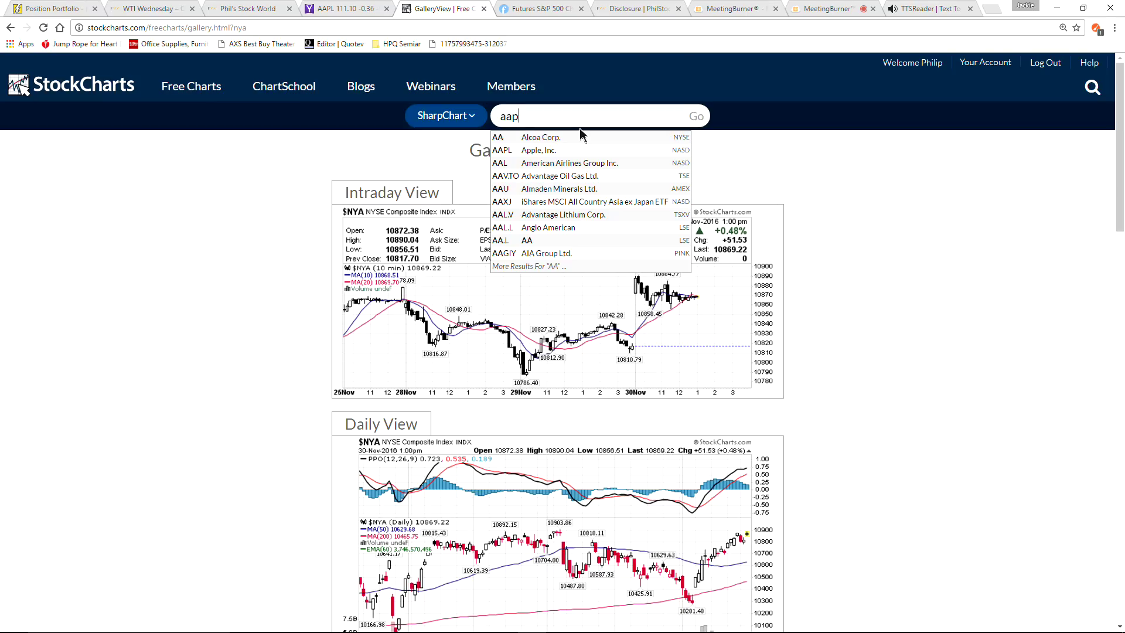
pyautogui.write('l')
pyautogui.press('Return')
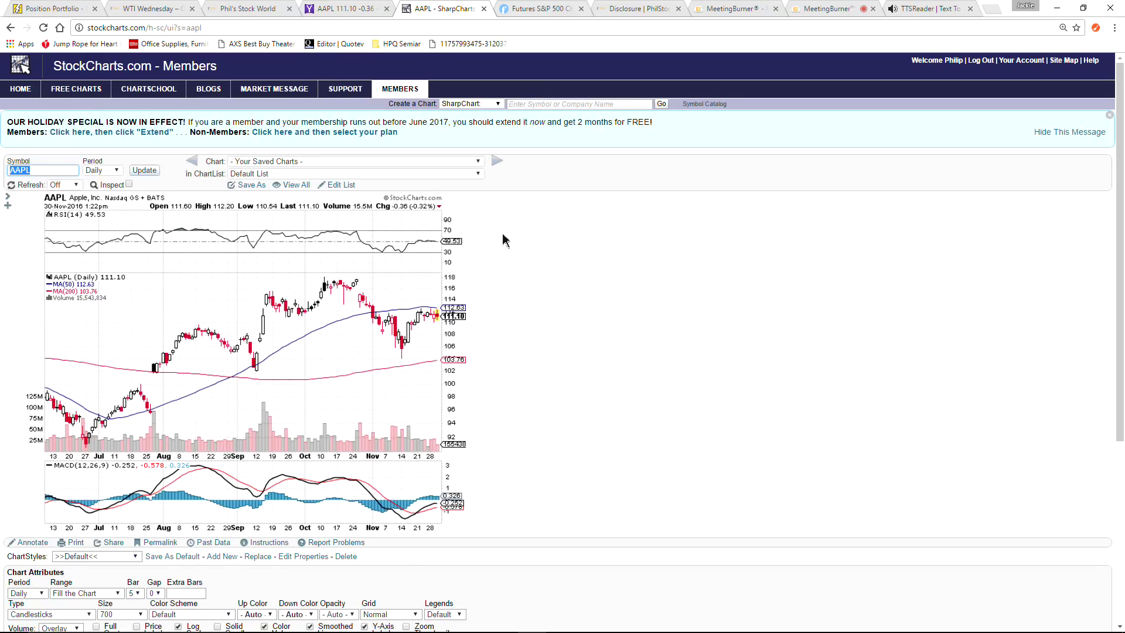
# Step: Look up the symbol aapl as a PerfChart on StockCharts
pyautogui.click(479, 105)
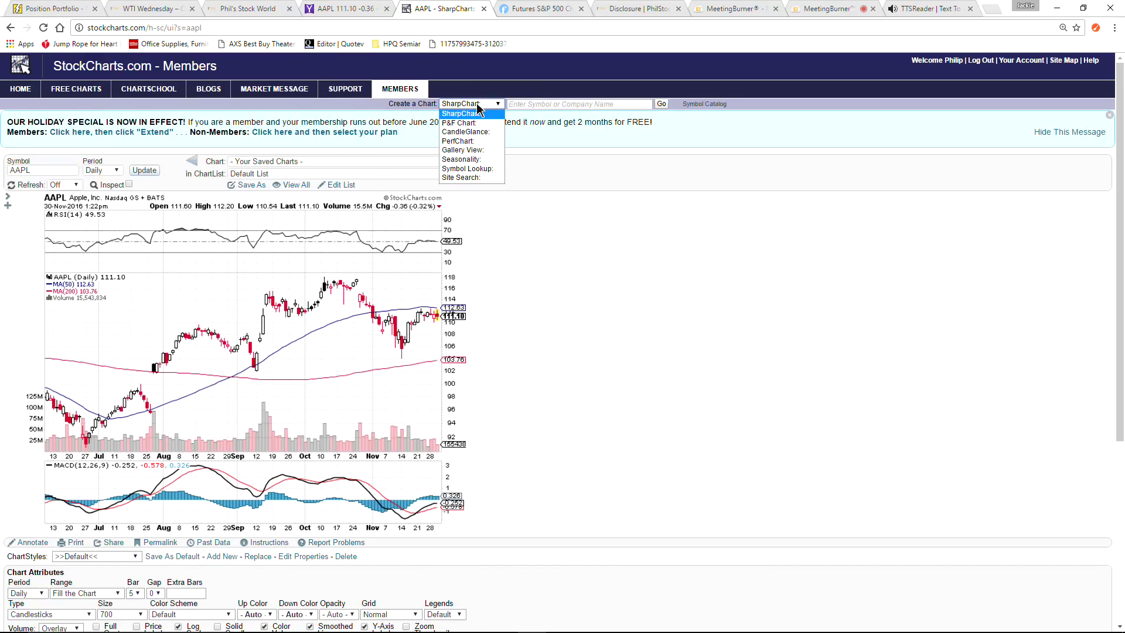
pyautogui.click(472, 141)
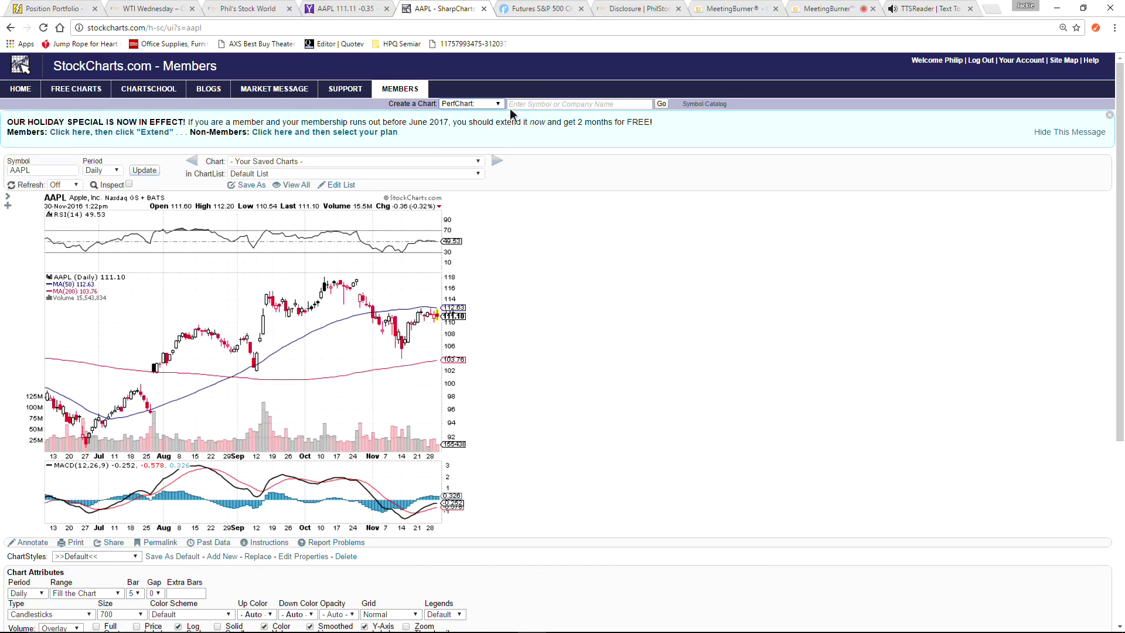
pyautogui.click(510, 108)
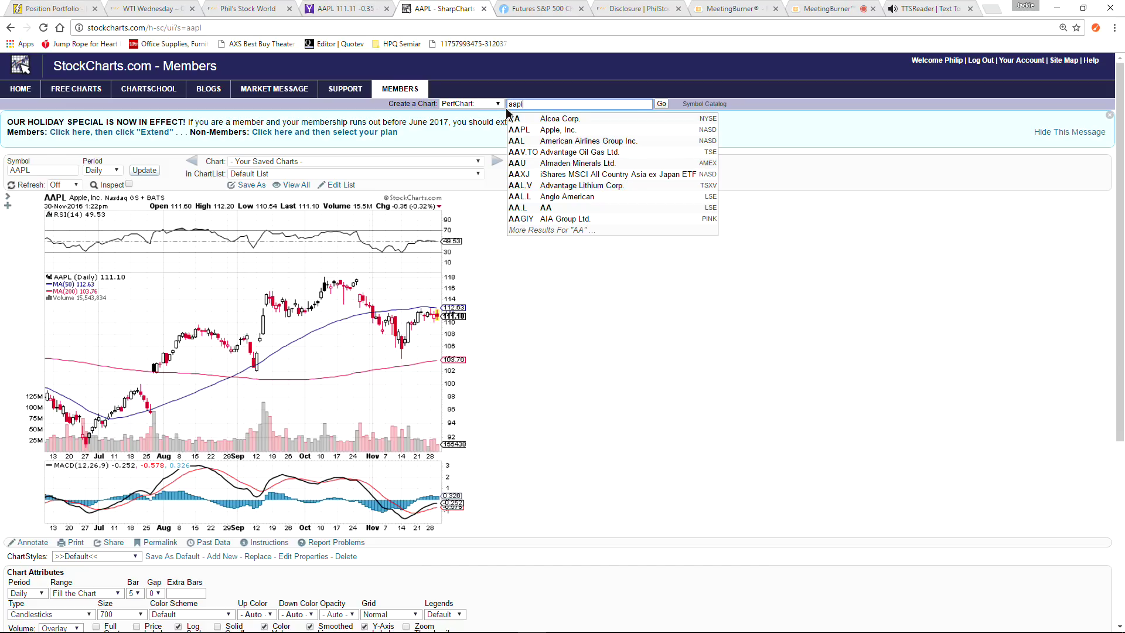
pyautogui.write('aapl')
pyautogui.press('Return')
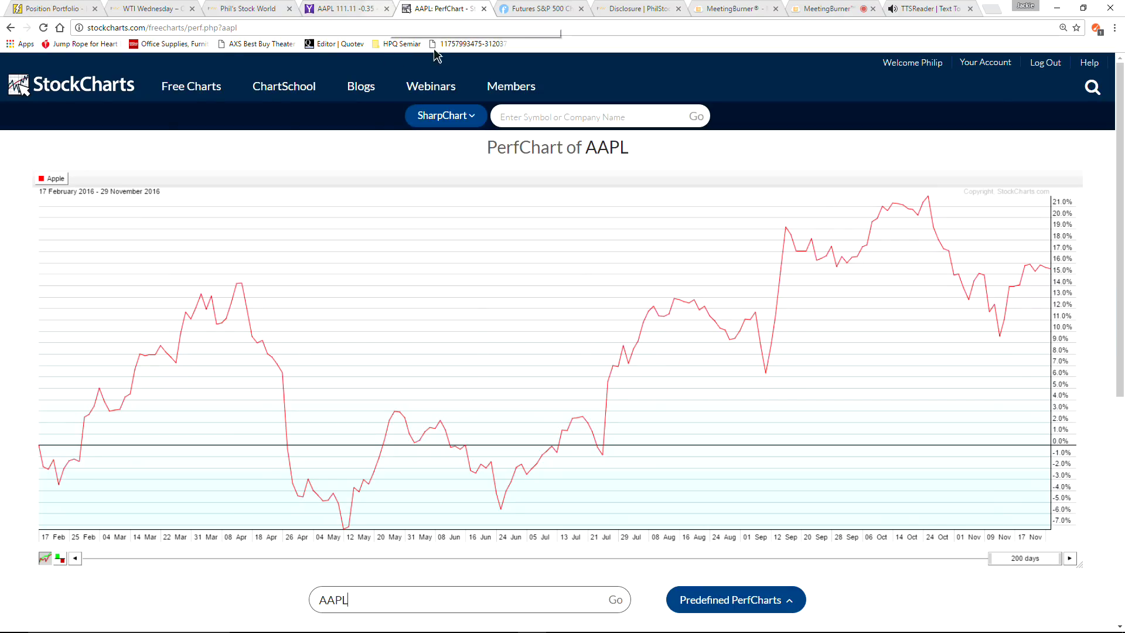
# Step: Change the chart type to Gallery View and look up the symbol aapl
pyautogui.click(472, 116)
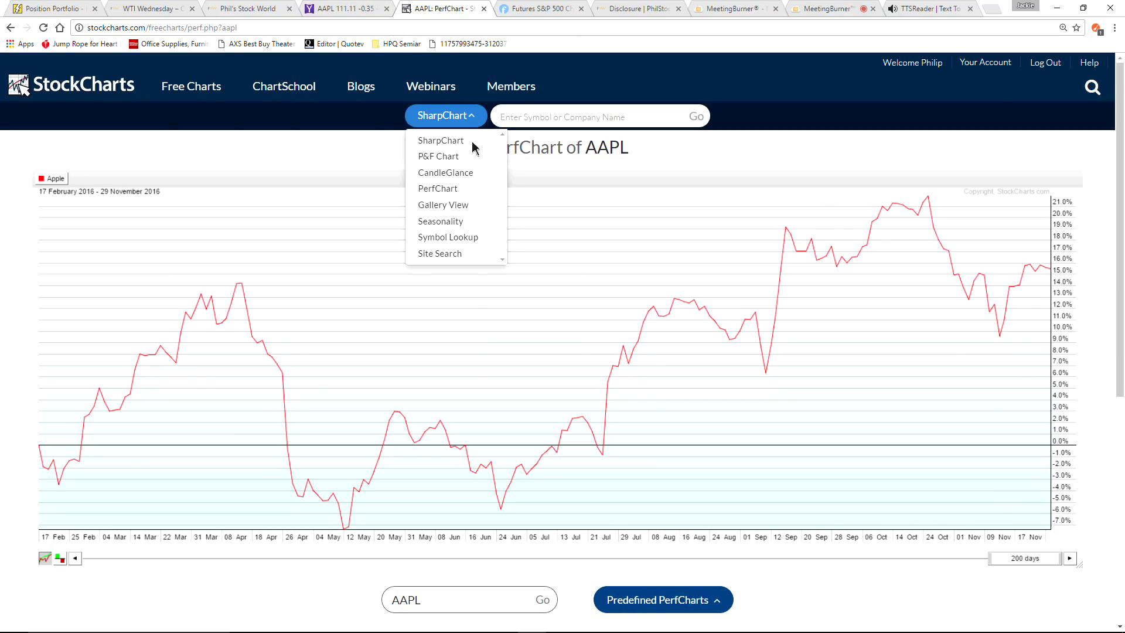
pyautogui.click(453, 205)
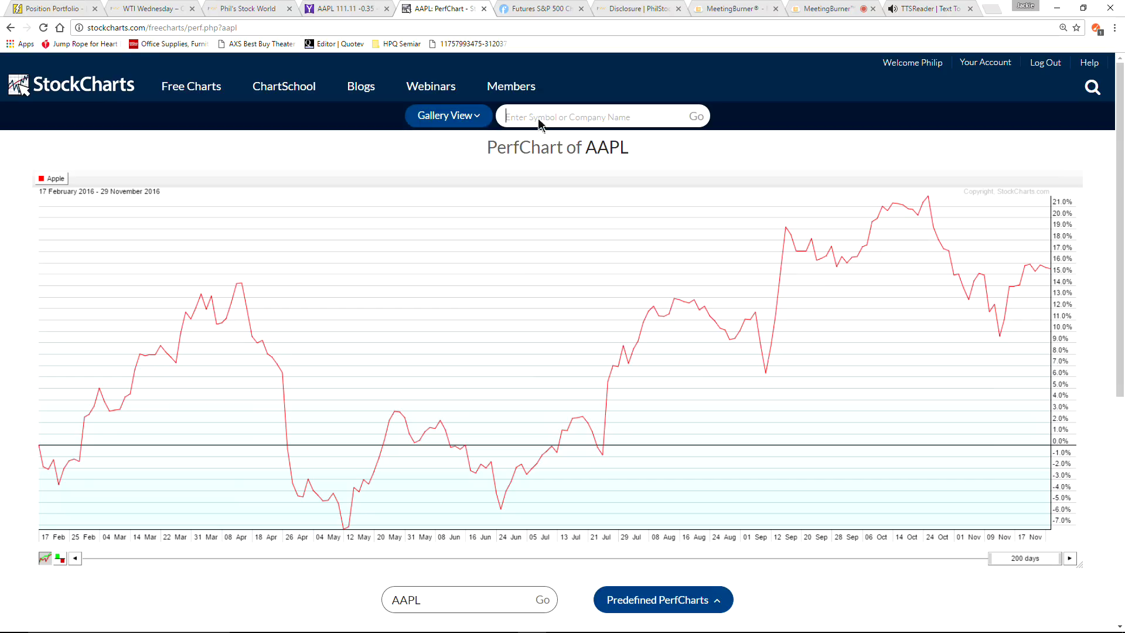
pyautogui.write('aa')
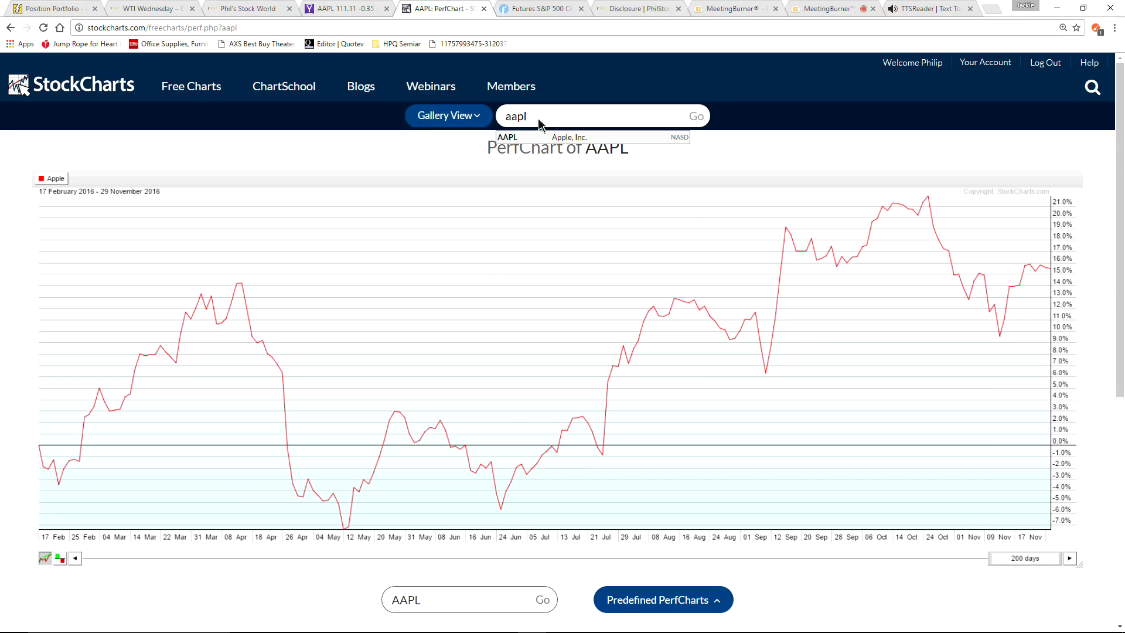
pyautogui.write('pl')
pyautogui.press('Return')
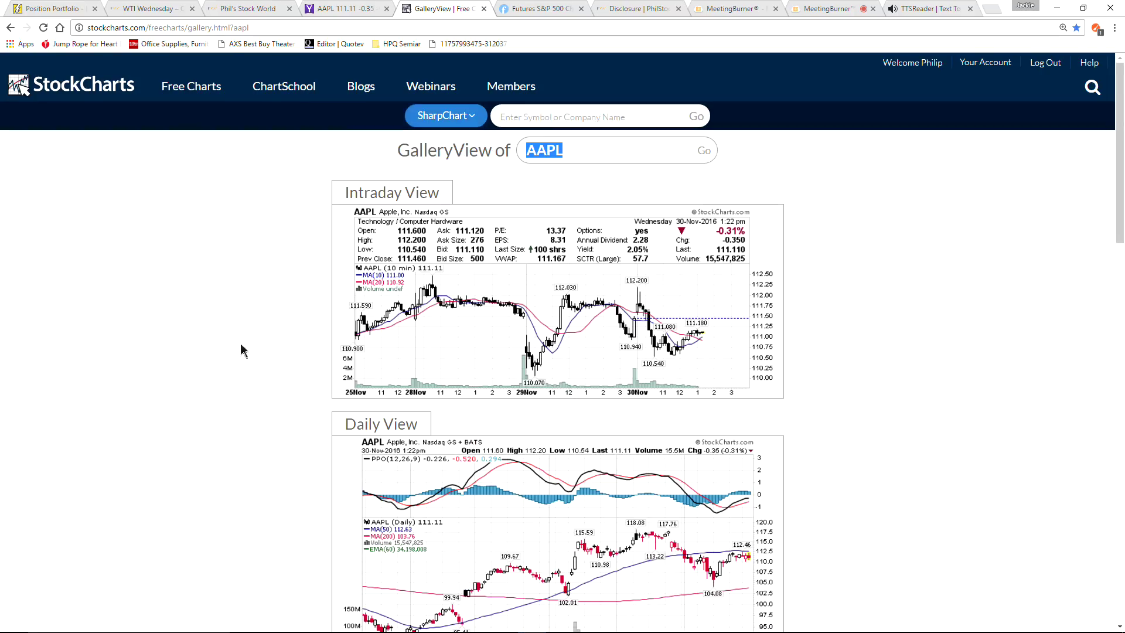
# Step: Examine Apple's daily and weekly charts in the gallery, comparing price trend, moving averages, volume and money flow
pyautogui.scroll(-3, 259, 339)
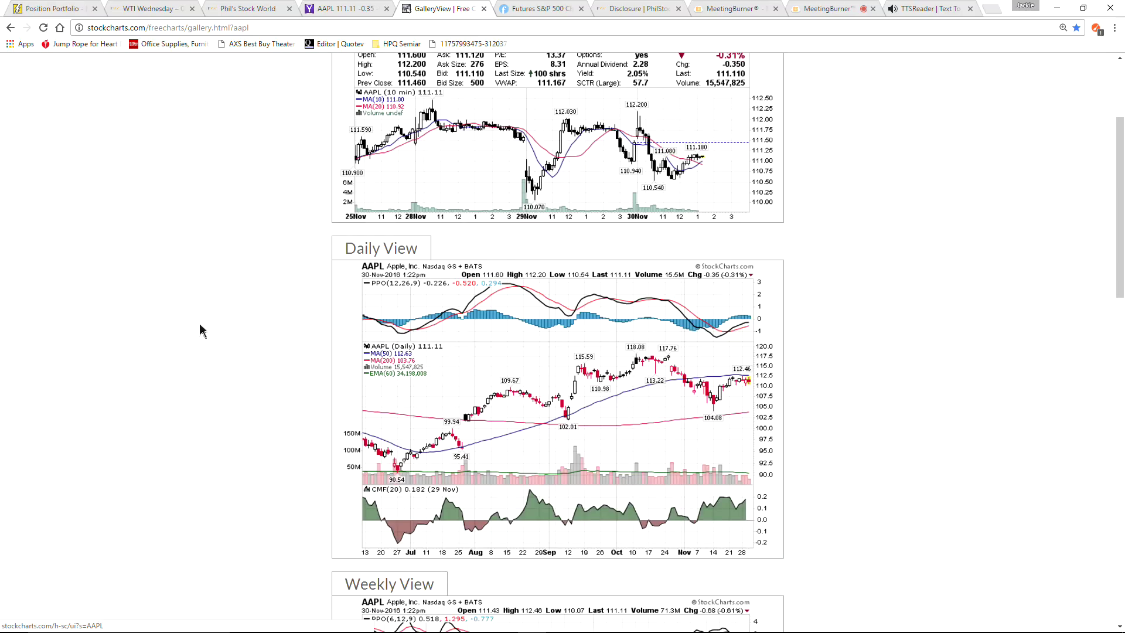
pyautogui.scroll(-4, 211, 322)
pyautogui.scroll(2, 311, 314)
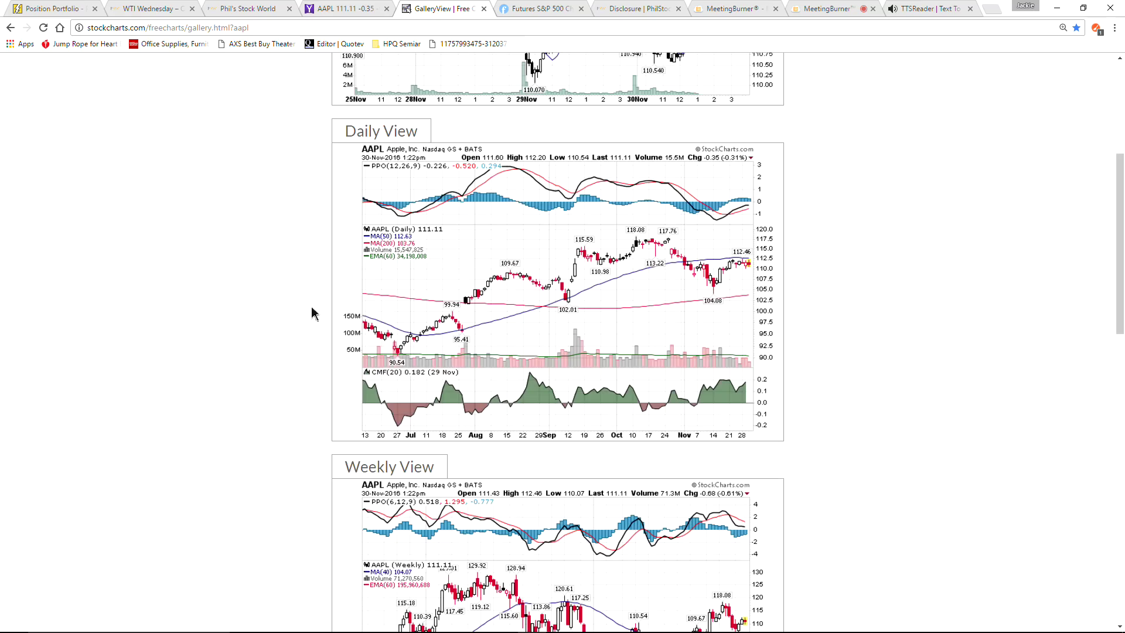
pyautogui.scroll(-3, 312, 311)
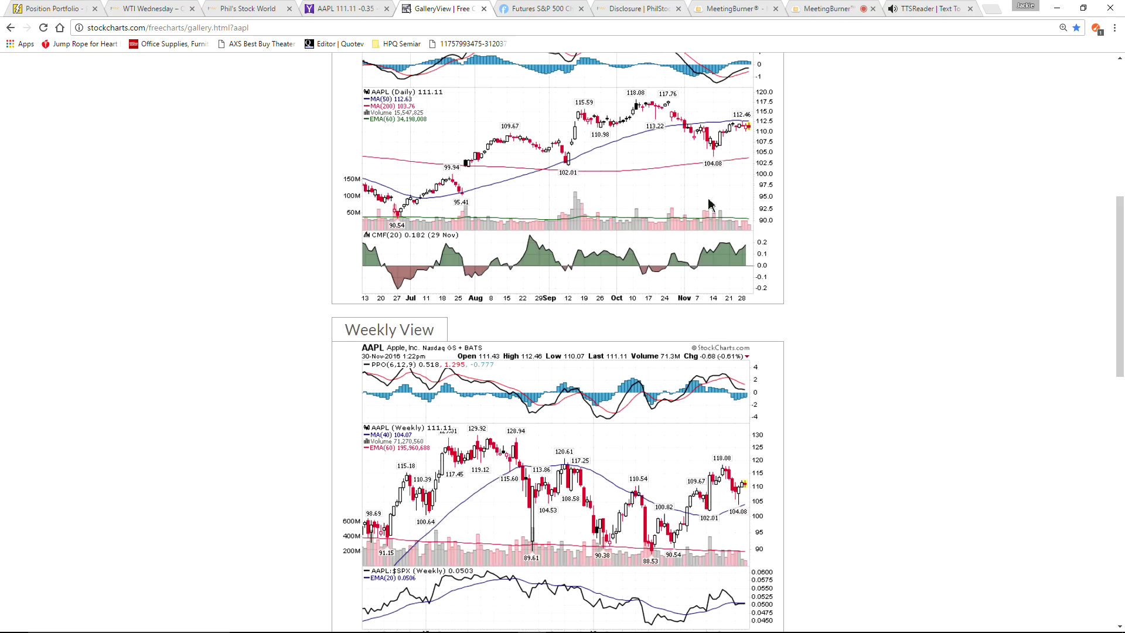
pyautogui.scroll(2, 708, 246)
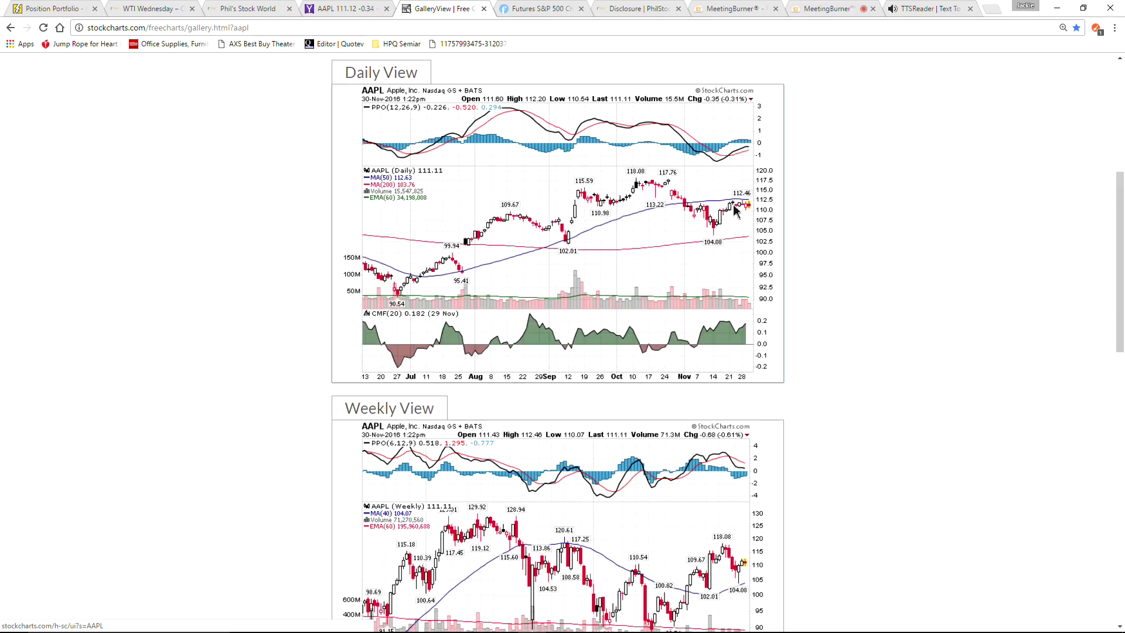
pyautogui.scroll(3, 802, 193)
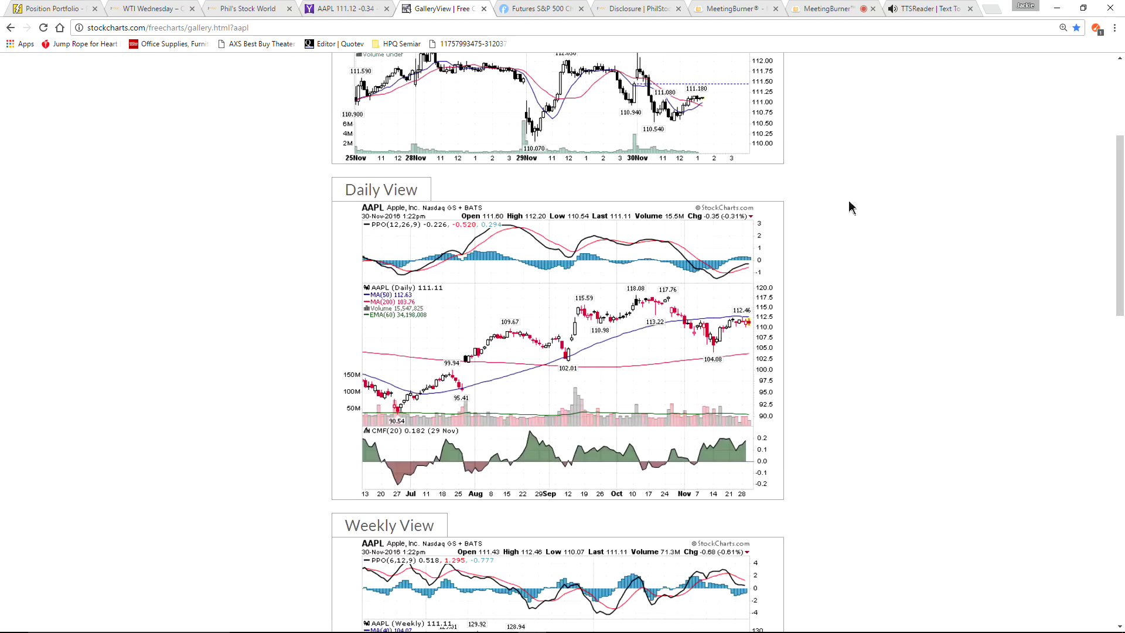
pyautogui.scroll(-1, 835, 262)
pyautogui.scroll(-4, 813, 313)
pyautogui.scroll(-1, 817, 318)
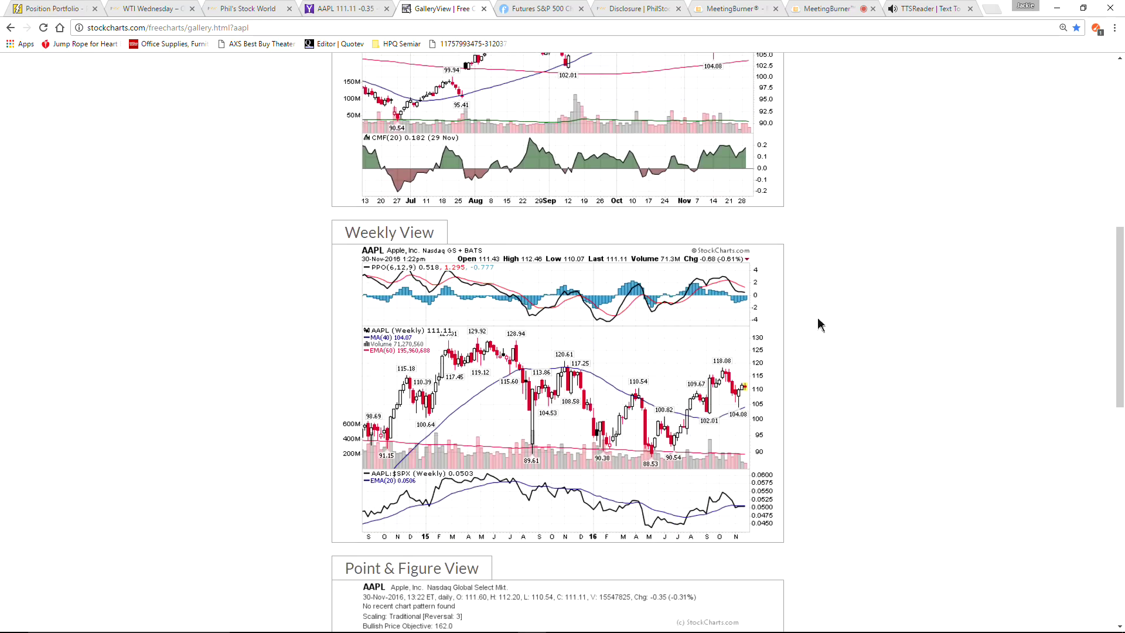
pyautogui.scroll(2, 817, 314)
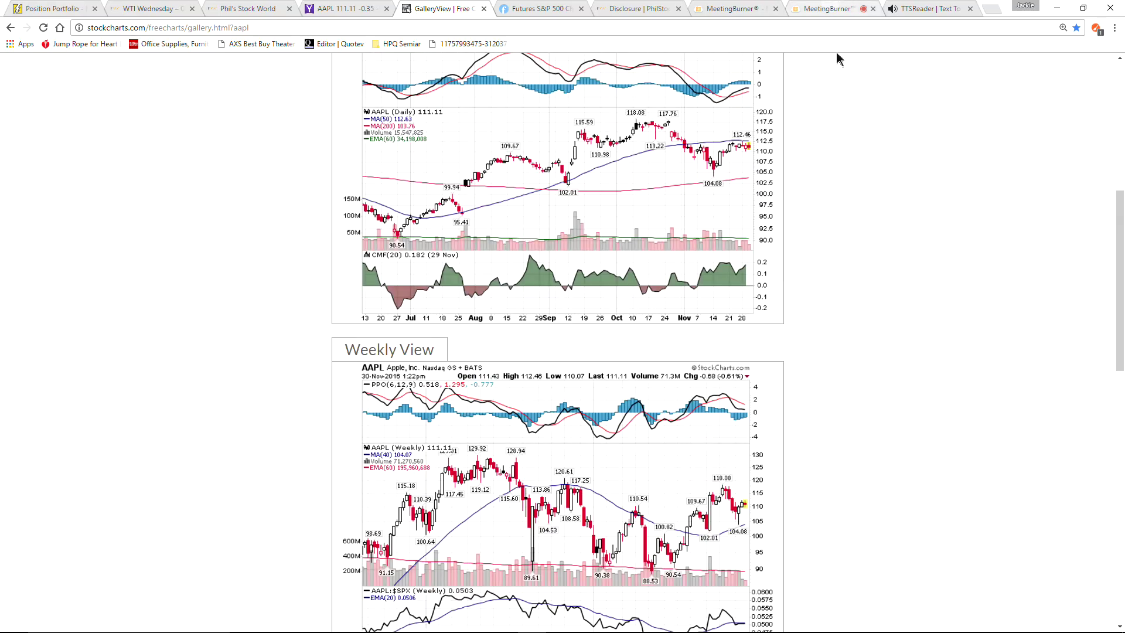
pyautogui.scroll(-5, 934, 384)
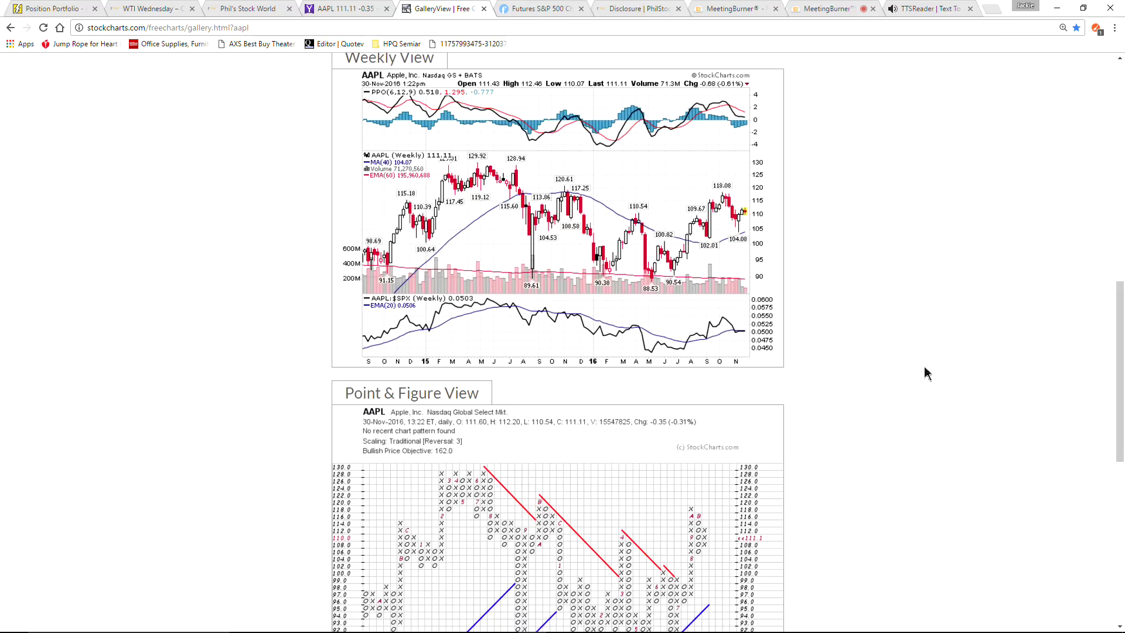
pyautogui.scroll(6, 925, 367)
pyautogui.scroll(-3, 923, 364)
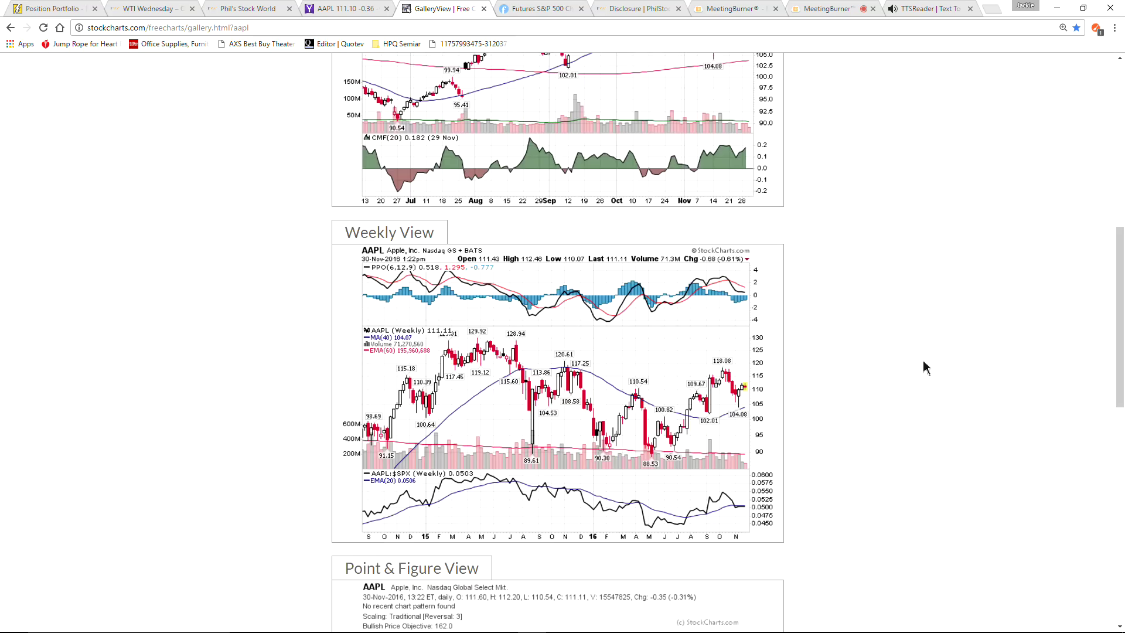
pyautogui.scroll(1, 923, 363)
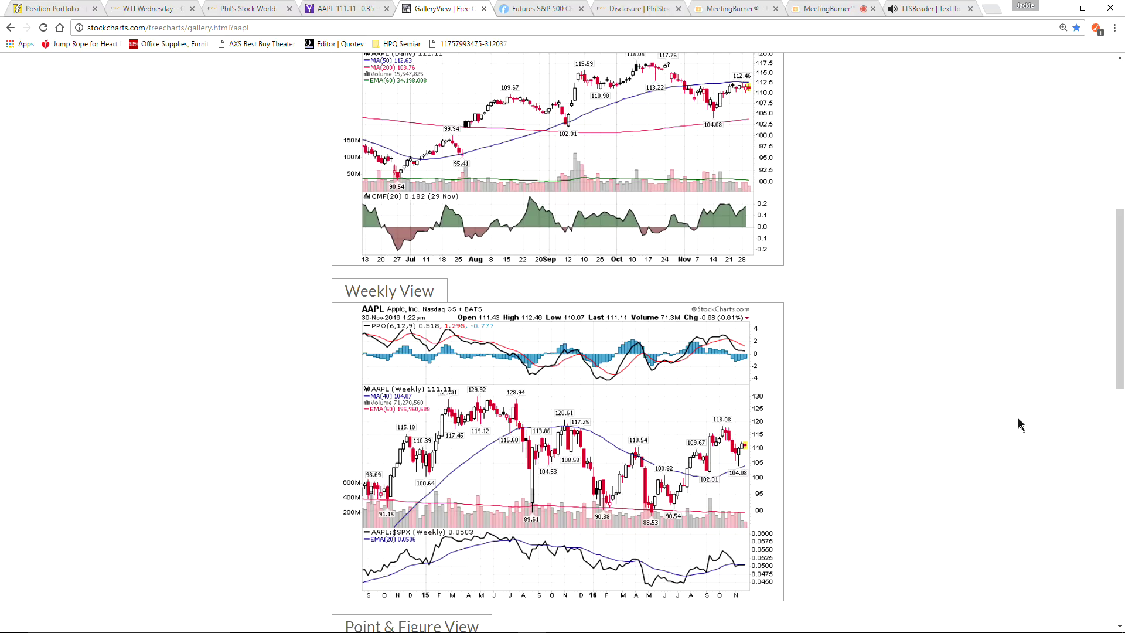
pyautogui.scroll(3, 941, 246)
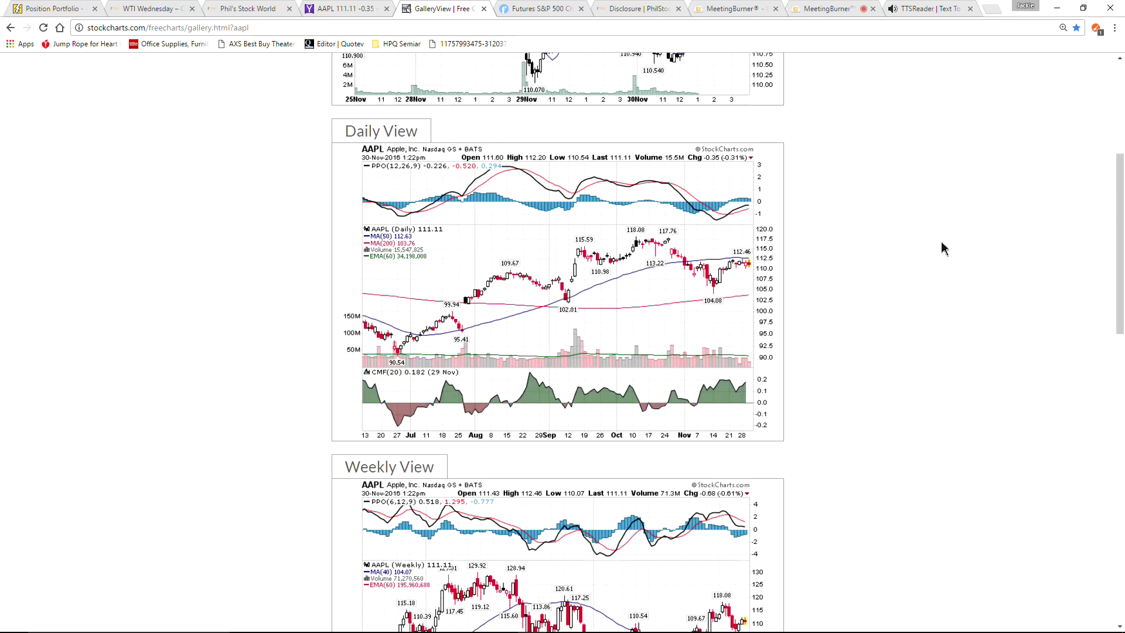
# Step: Return to the MeetingBurner chat and review the participants' messages, going back to the early ones and working forward
pyautogui.click(828, 11)
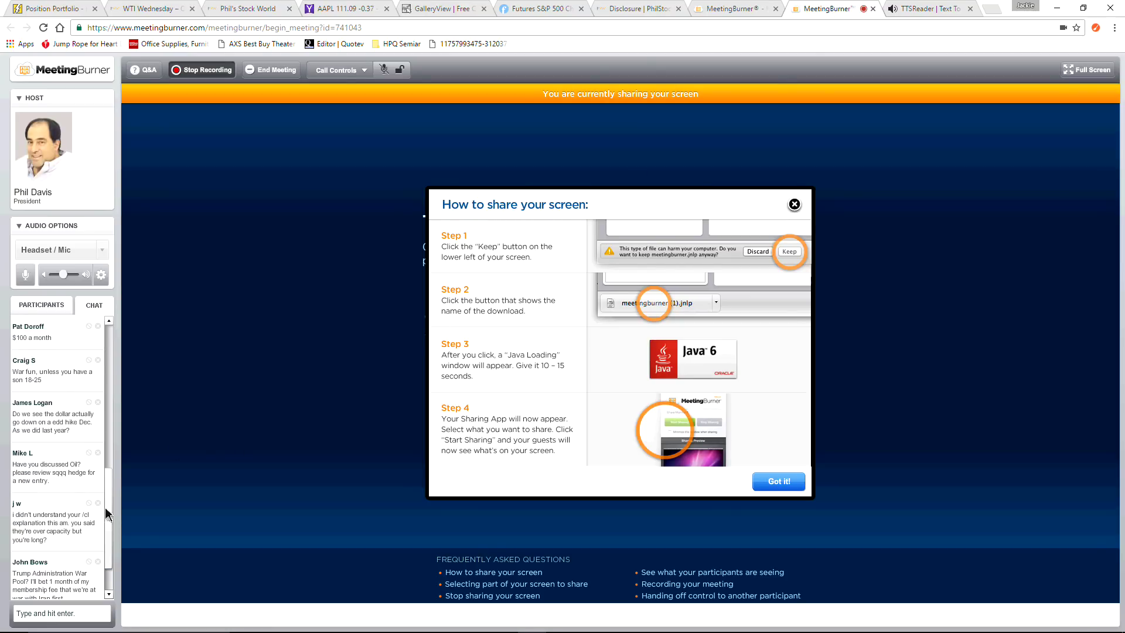
pyautogui.scroll(1, 111, 492)
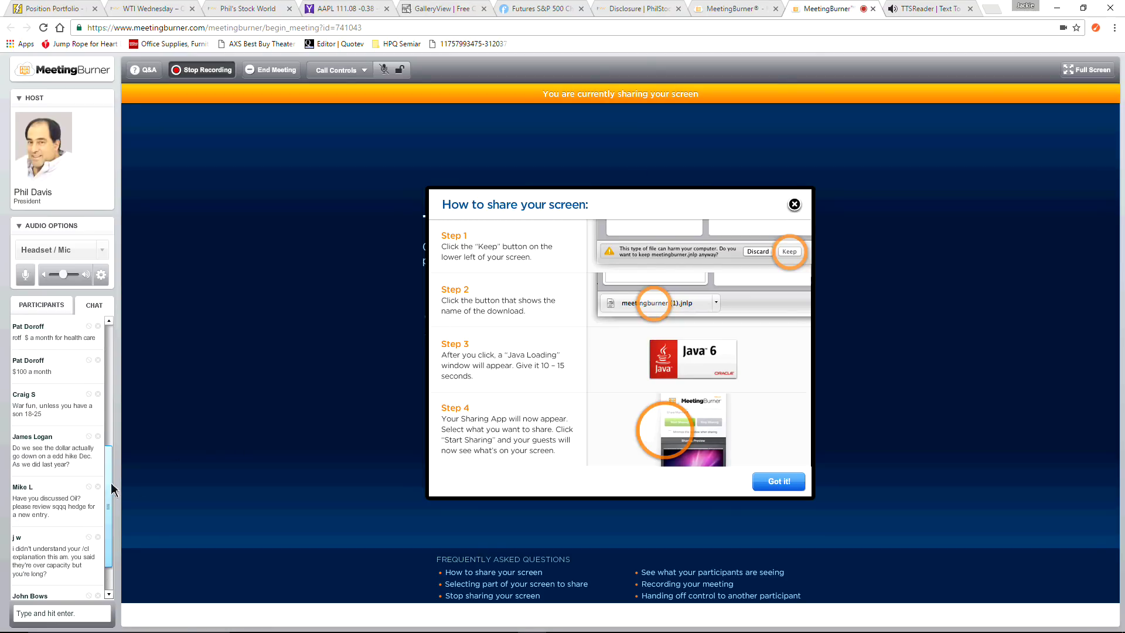
pyautogui.moveTo(111, 536); pyautogui.dragTo(103, 458)
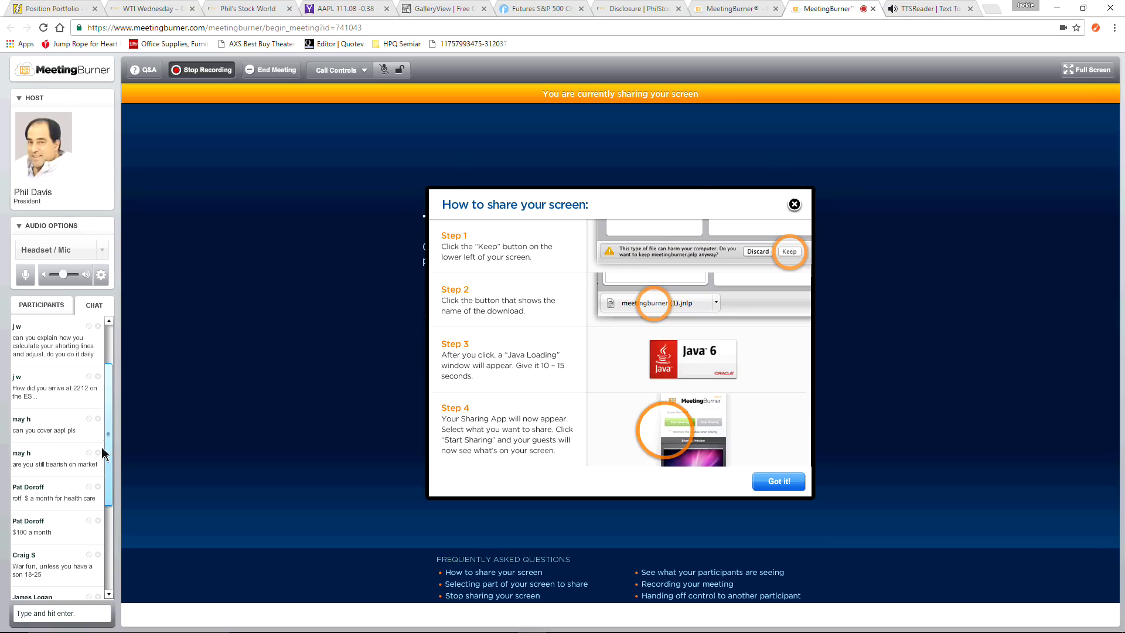
pyautogui.scroll(1, 105, 454)
pyautogui.scroll(1, 111, 429)
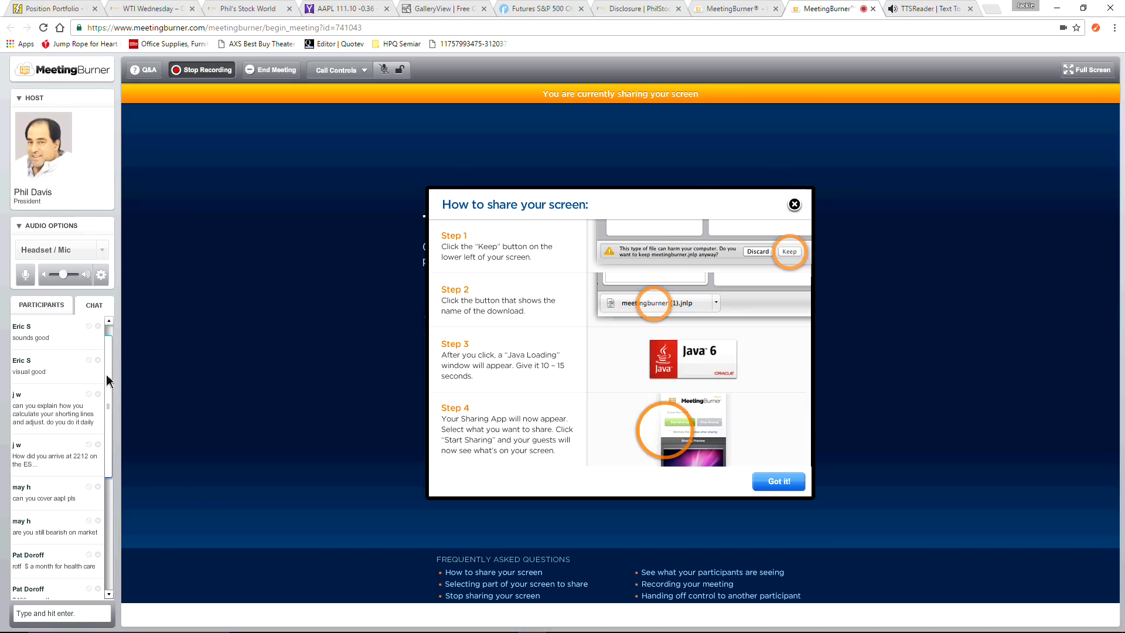
pyautogui.scroll(-1, 108, 390)
pyautogui.moveTo(107, 392); pyautogui.dragTo(111, 429)
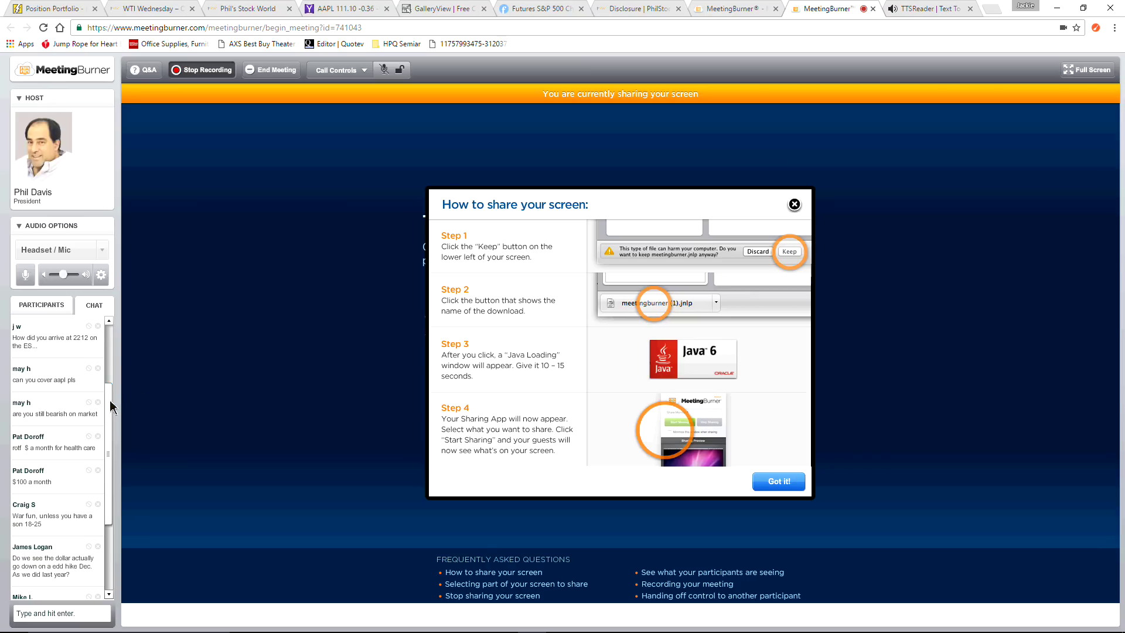
pyautogui.moveTo(112, 406); pyautogui.dragTo(110, 434)
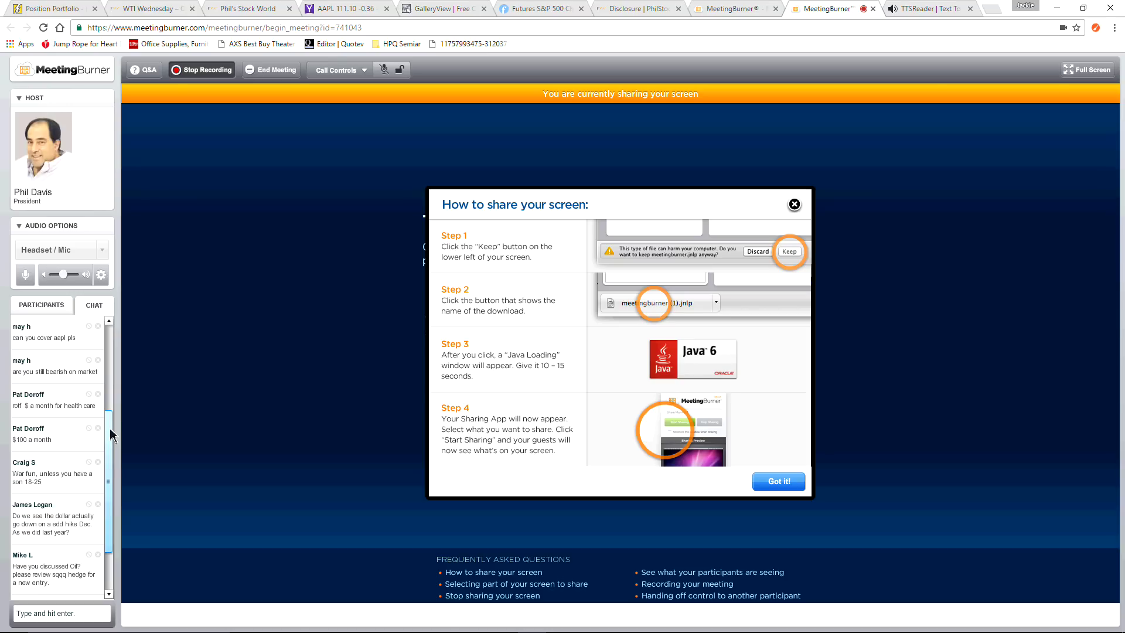
pyautogui.scroll(-1, 104, 445)
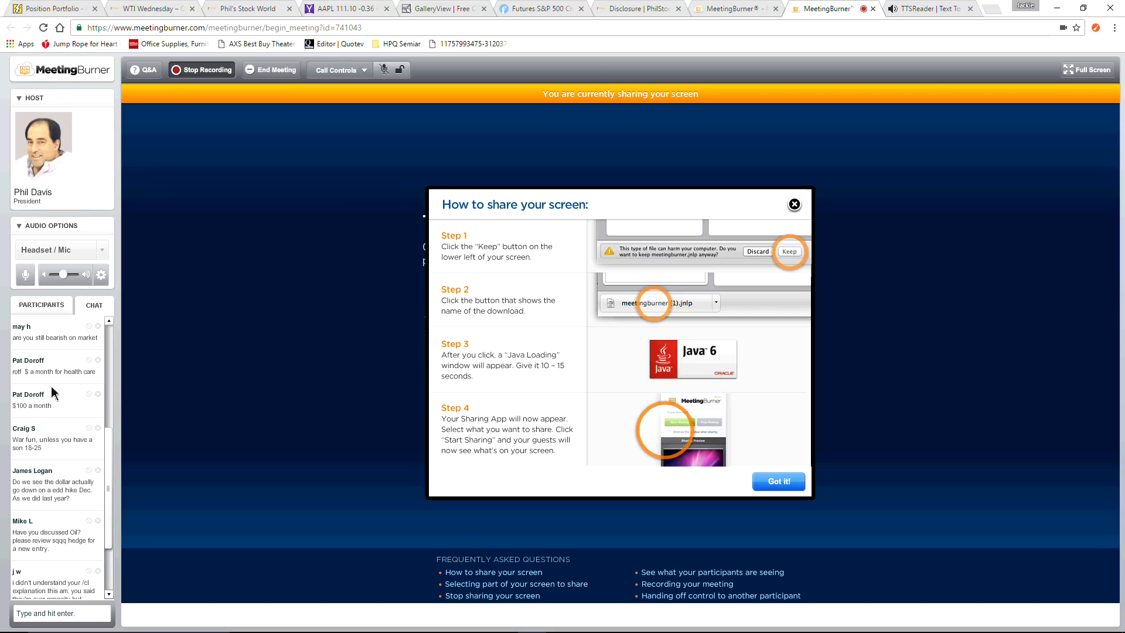
pyautogui.scroll(-3, 87, 397)
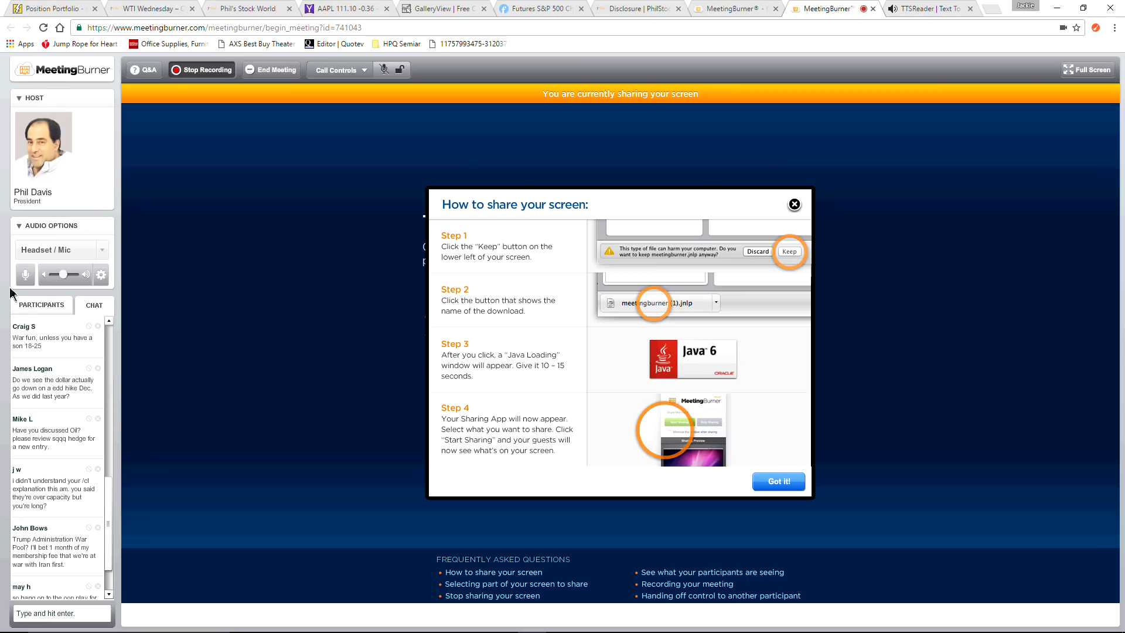
# Step: Reread the middle of the chat and the newest messages to find the participants' remaining questions about oil, hedging and the dollar
pyautogui.moveTo(112, 527); pyautogui.dragTo(111, 460)
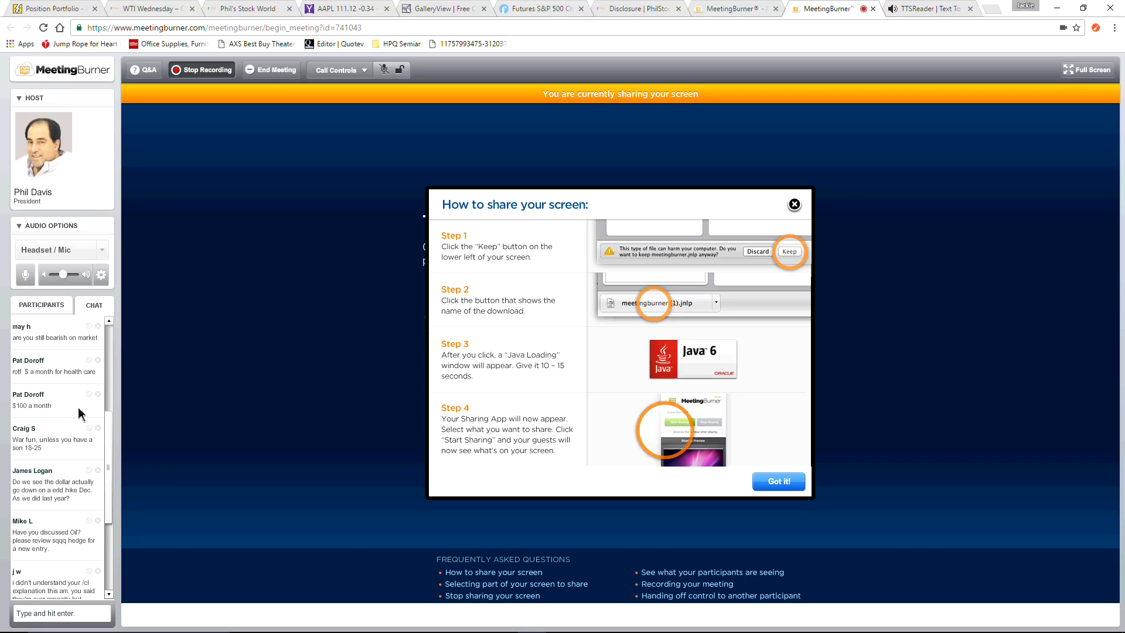
pyautogui.moveTo(111, 453)
pyautogui.mouseDown()
pyautogui.moveTo(118, 492)
pyautogui.moveTo(116, 455)
pyautogui.mouseUp()
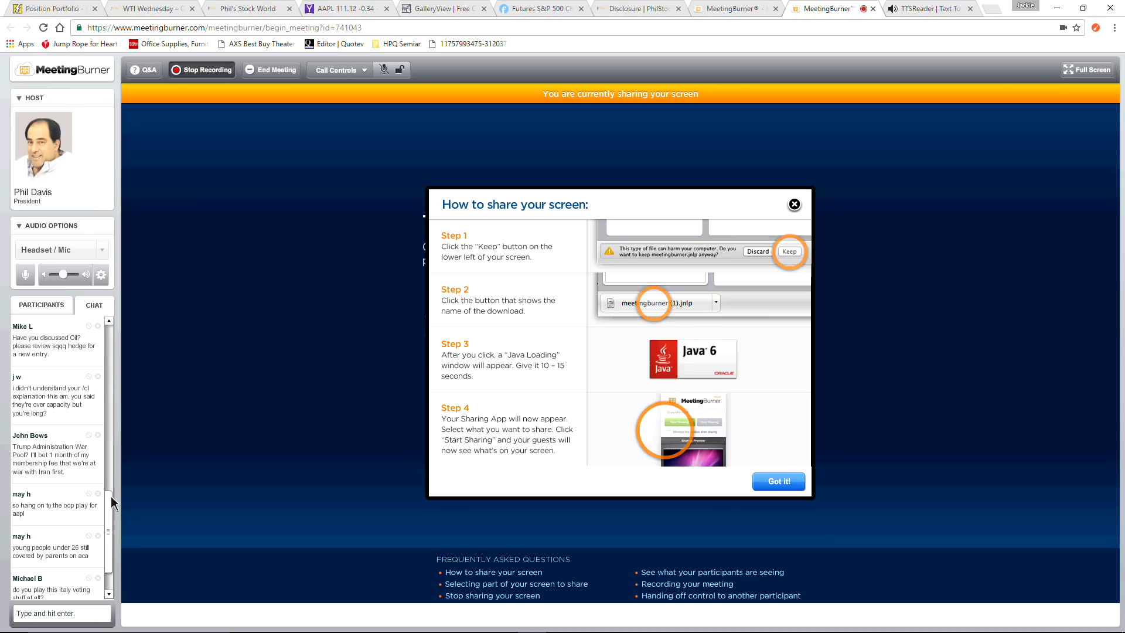
pyautogui.moveTo(113, 502); pyautogui.dragTo(110, 455)
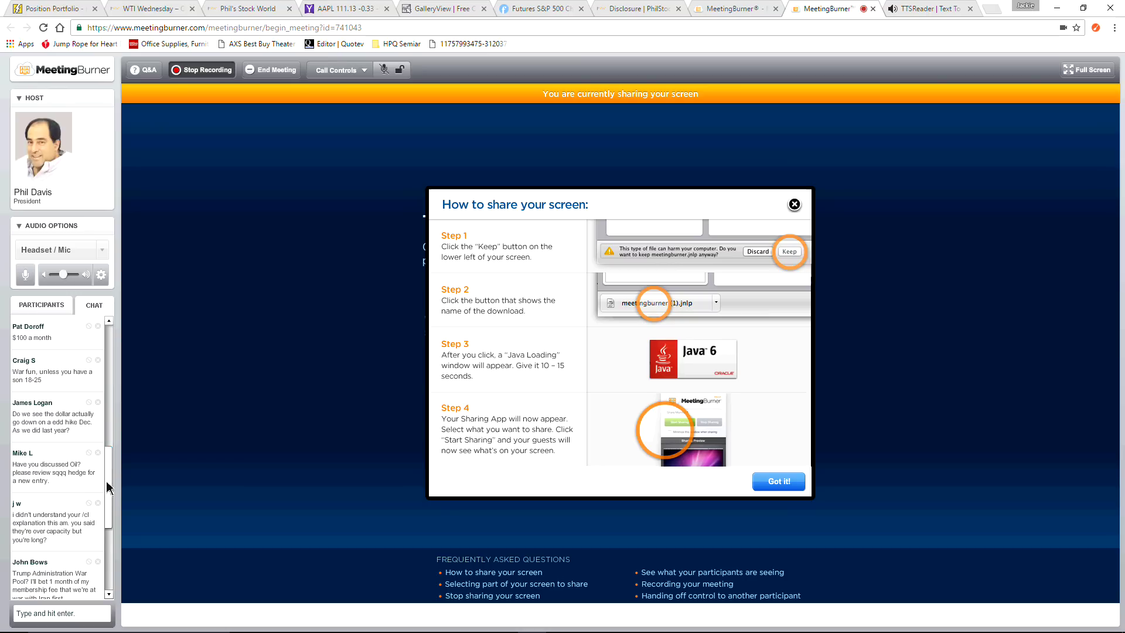
pyautogui.moveTo(110, 491); pyautogui.dragTo(111, 495)
pyautogui.scroll(1, 111, 495)
pyautogui.scroll(-1, 111, 463)
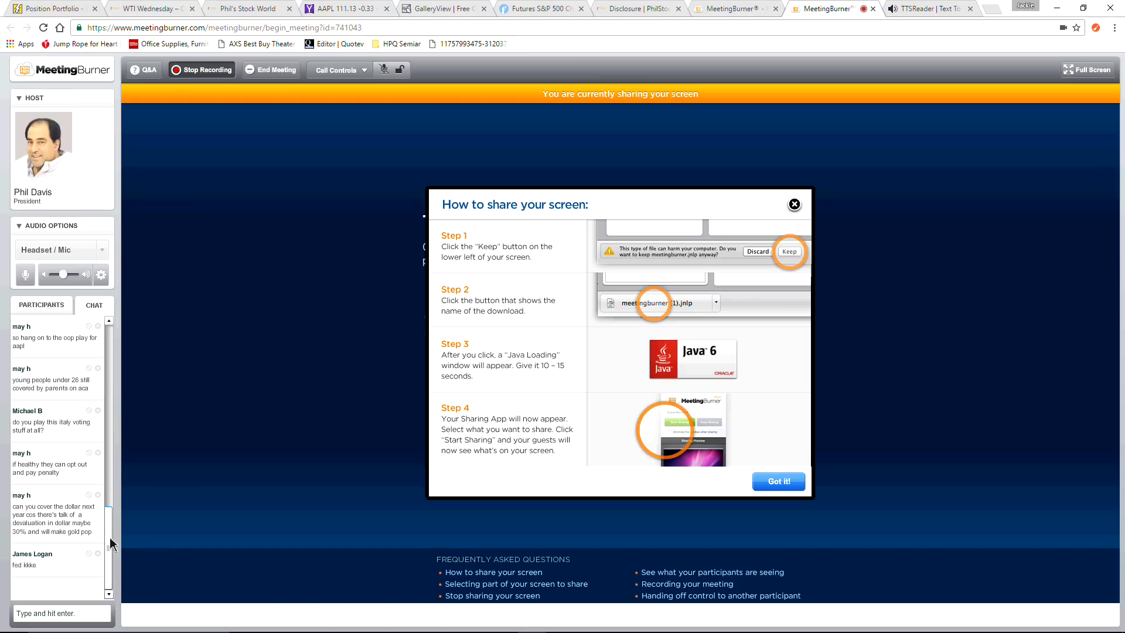
pyautogui.moveTo(111, 544); pyautogui.dragTo(122, 480)
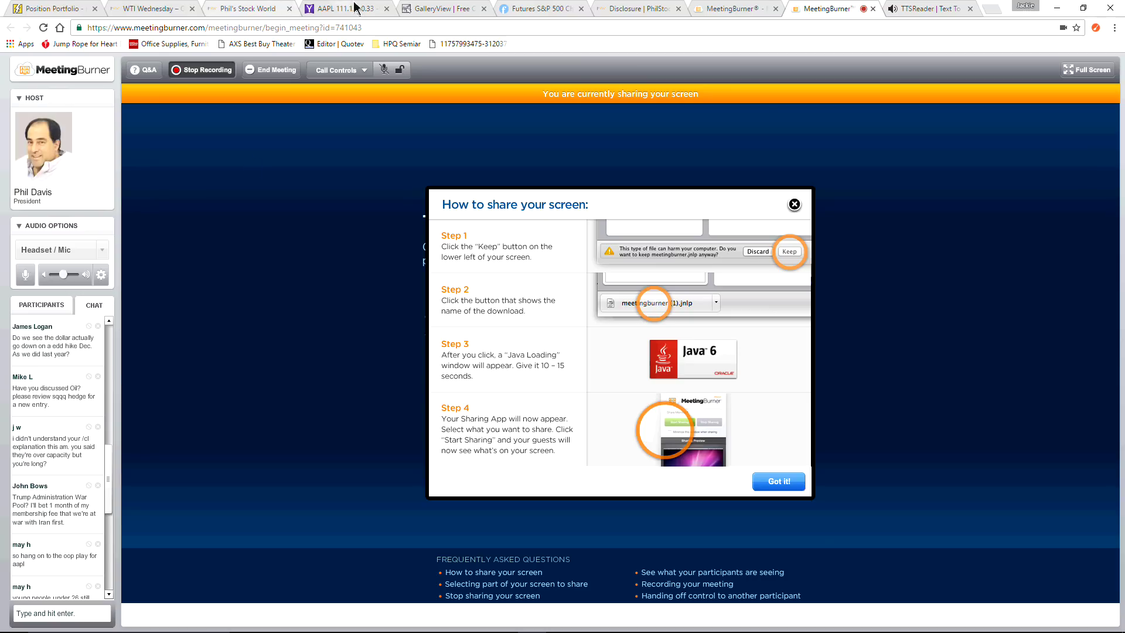
# Step: Switch to the Finviz futures charts and open the daily USD chart from the currencies group
pyautogui.click(554, 9)
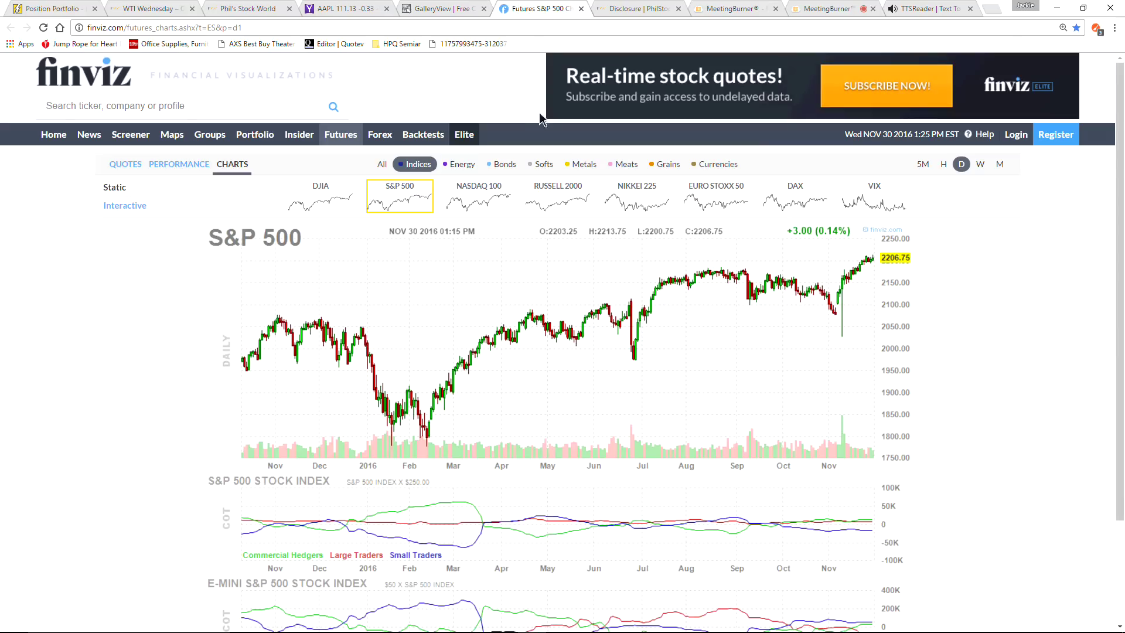
pyautogui.click(721, 166)
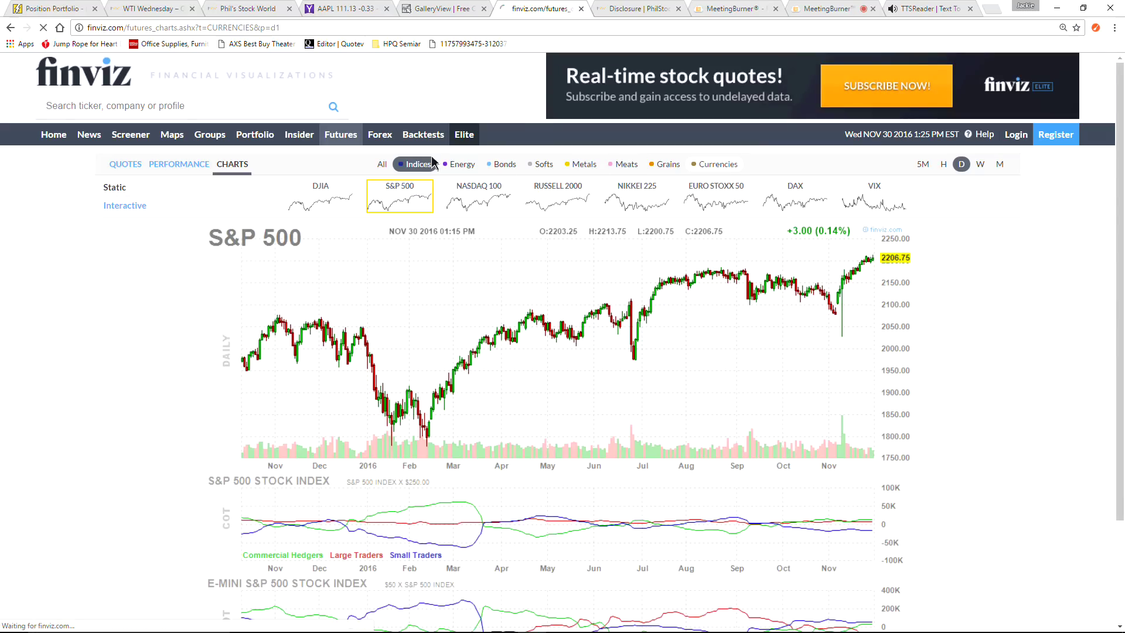
pyautogui.click(233, 228)
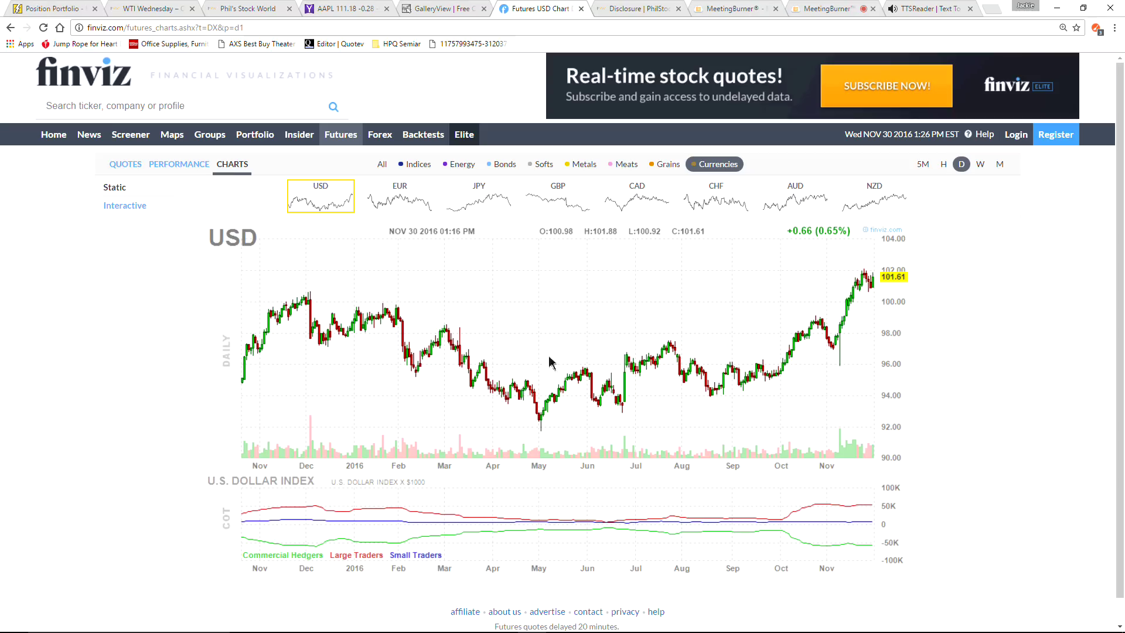
# Step: Change the USD futures chart to the weekly timeframe and review the dollar's multi-year trend
pyautogui.click(979, 167)
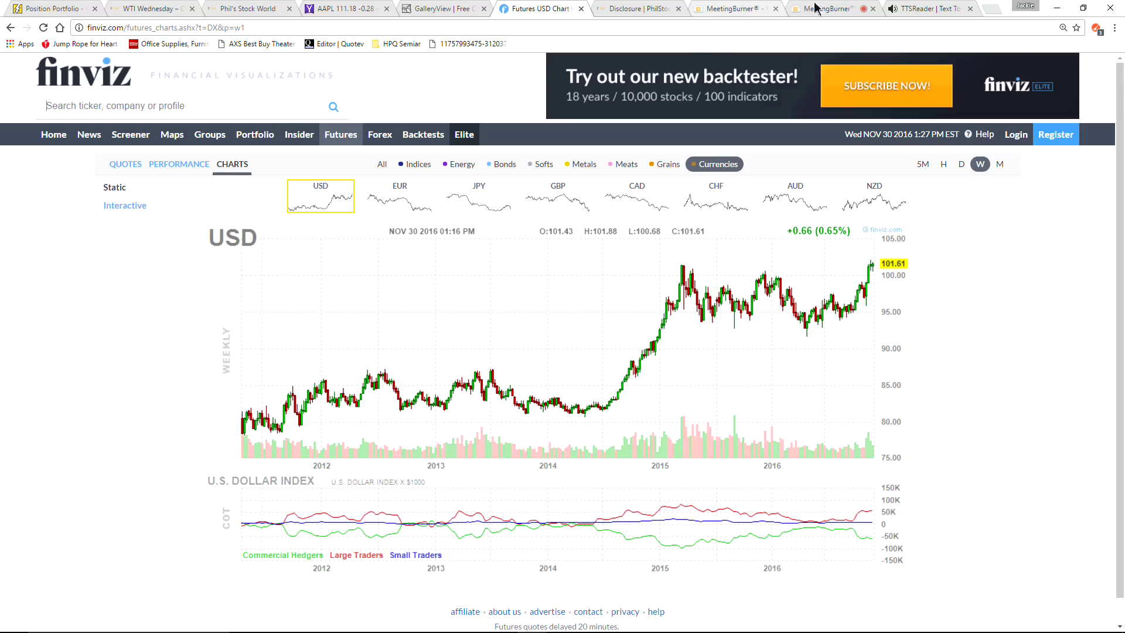
# Step: Search Google for "carney boe" in a new browser tab
pyautogui.click(991, 10)
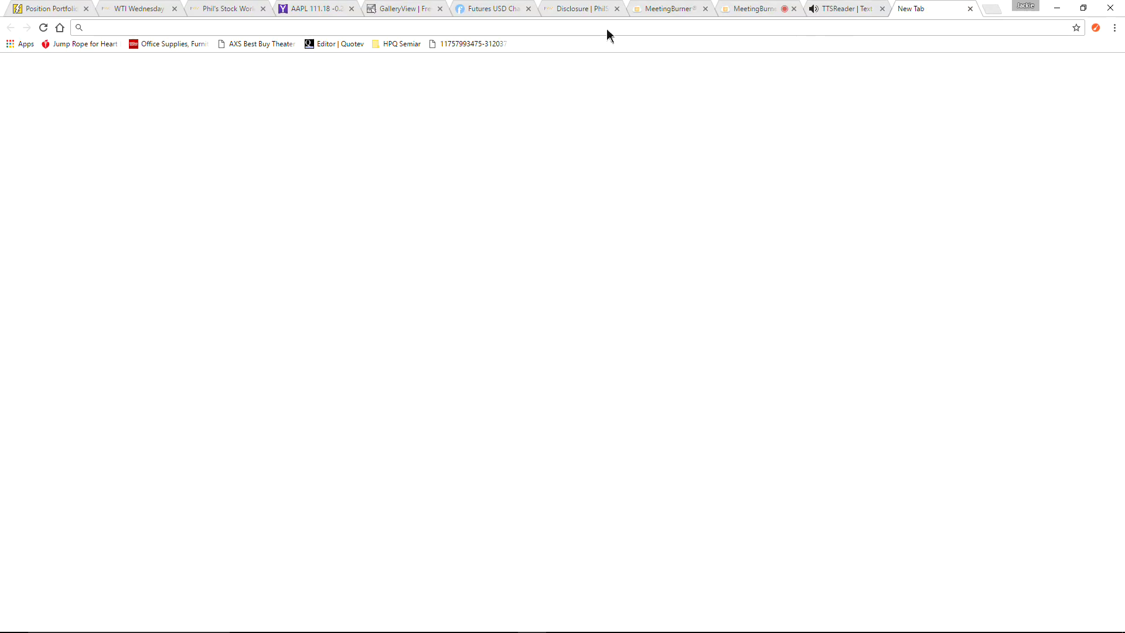
pyautogui.write('ca')
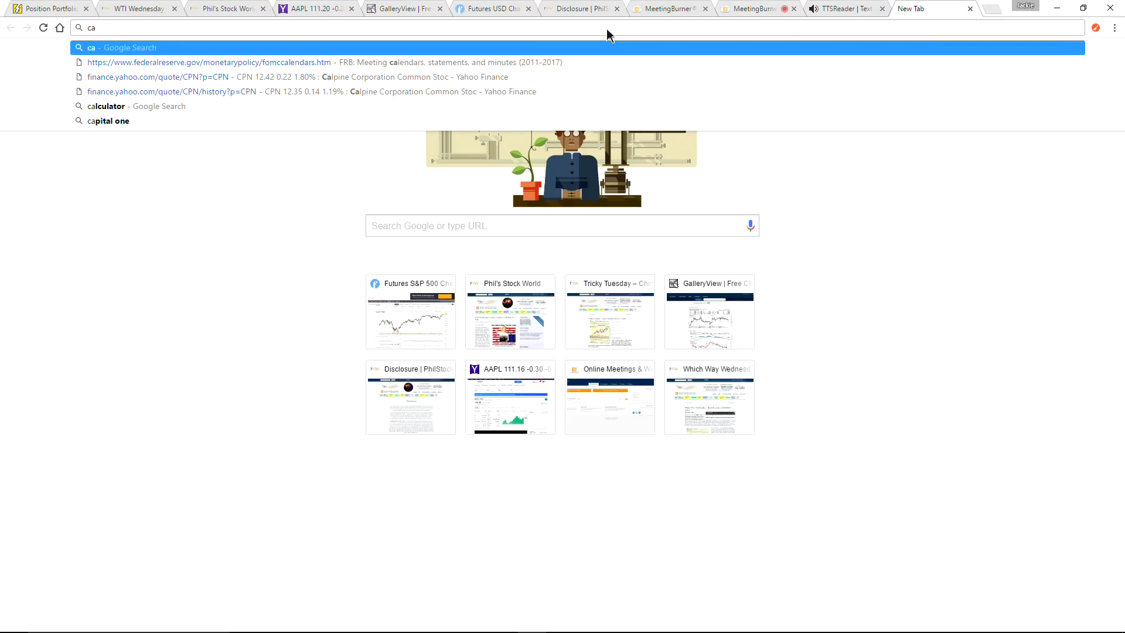
pyautogui.write('rney')
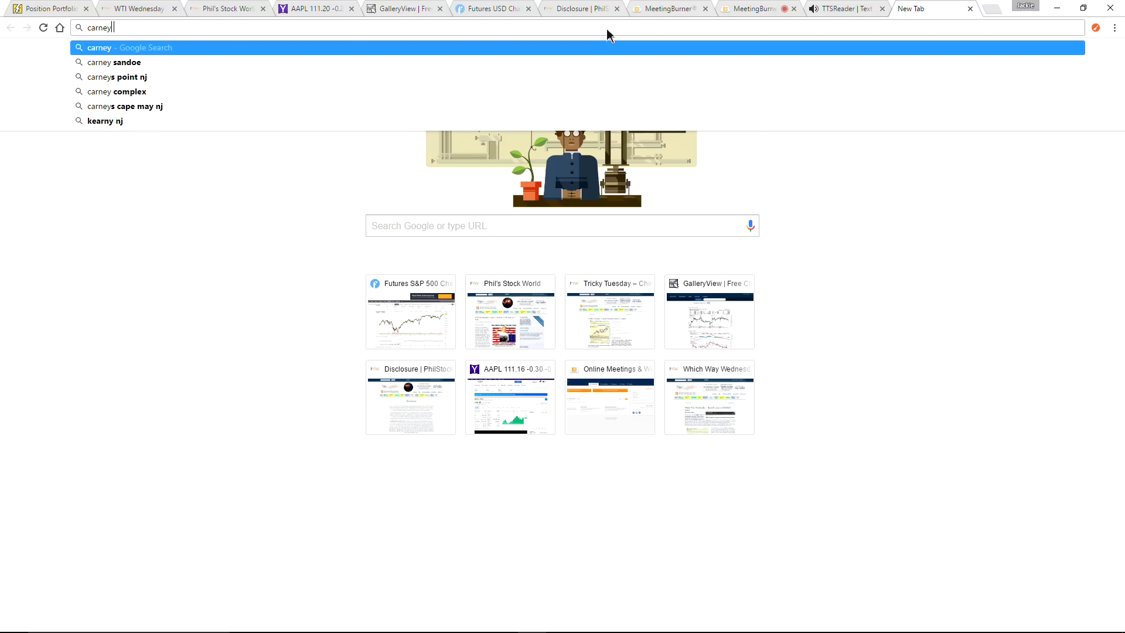
pyautogui.write(' boe')
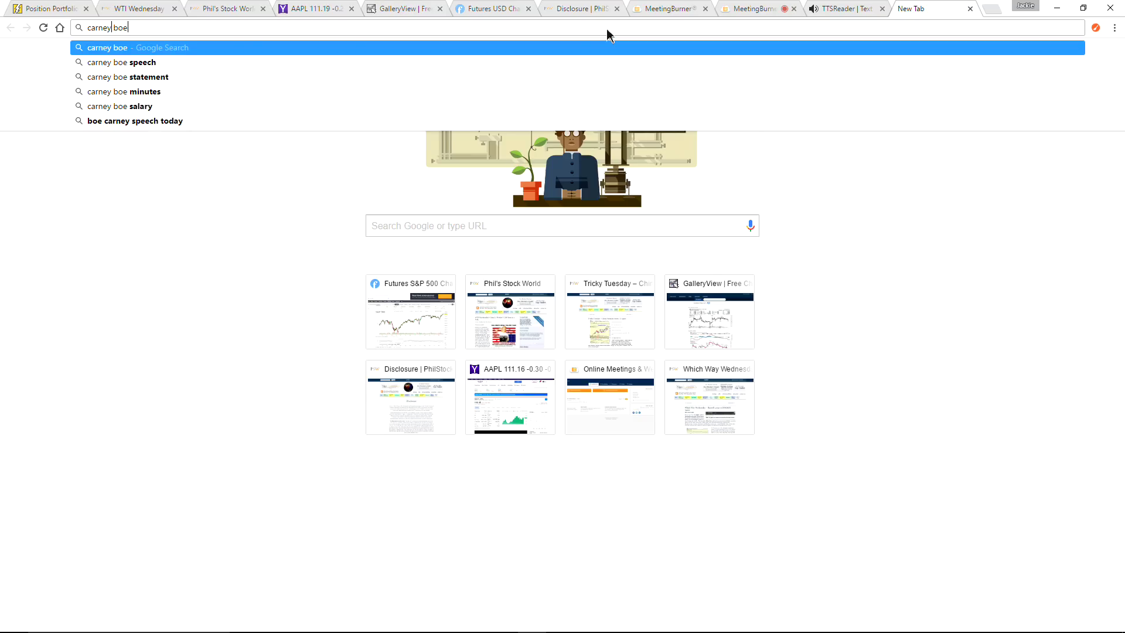
pyautogui.press('Return')
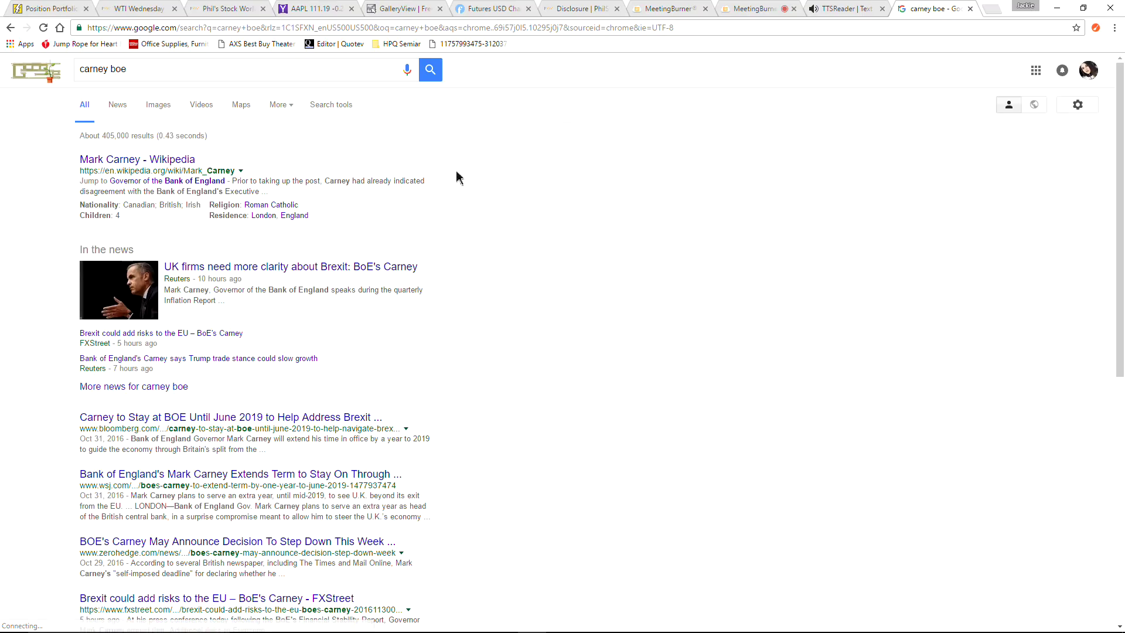
# Step: Read the Reuters article "UK firms need more clarity about Brexit: BoE's Carney" through to its end and return to the search results
pyautogui.click(262, 271)
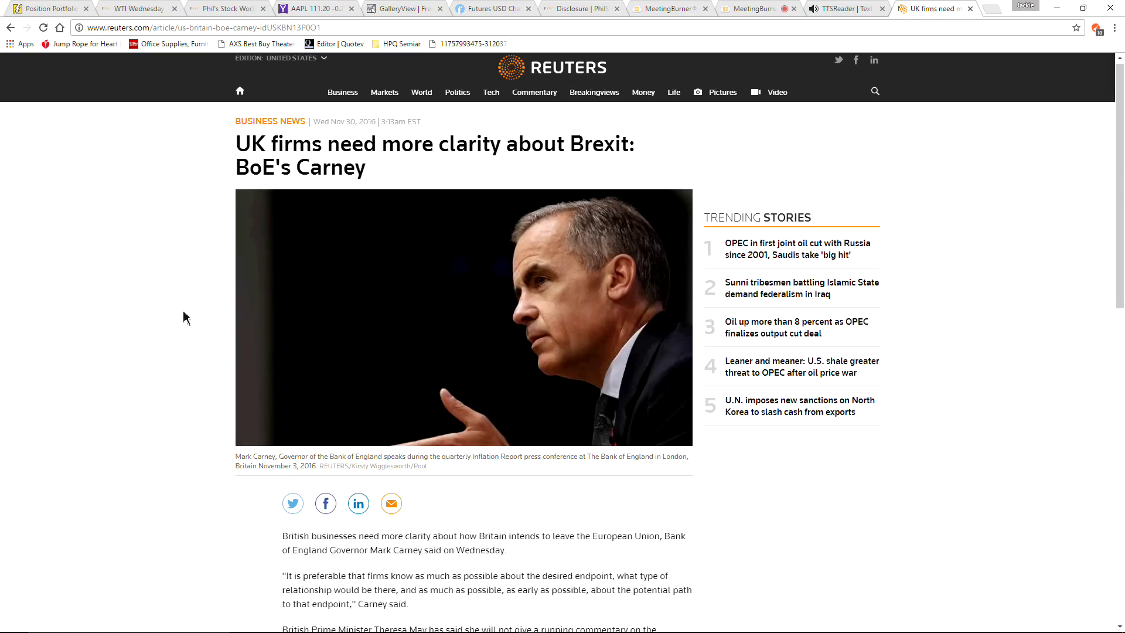
pyautogui.scroll(-6, 185, 318)
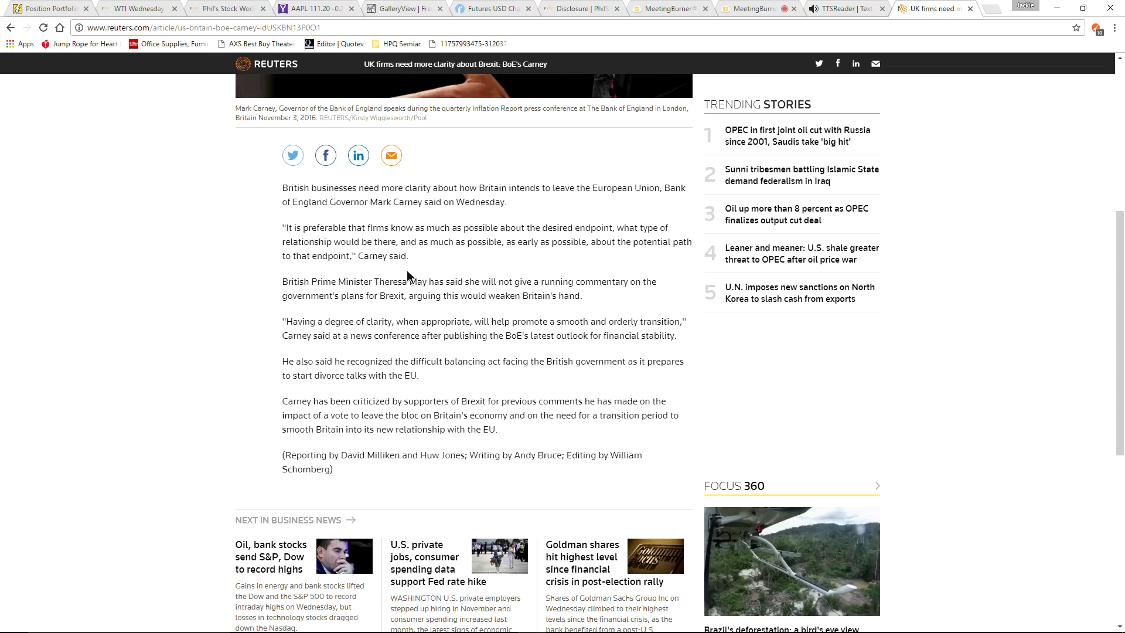
pyautogui.scroll(-1, 375, 327)
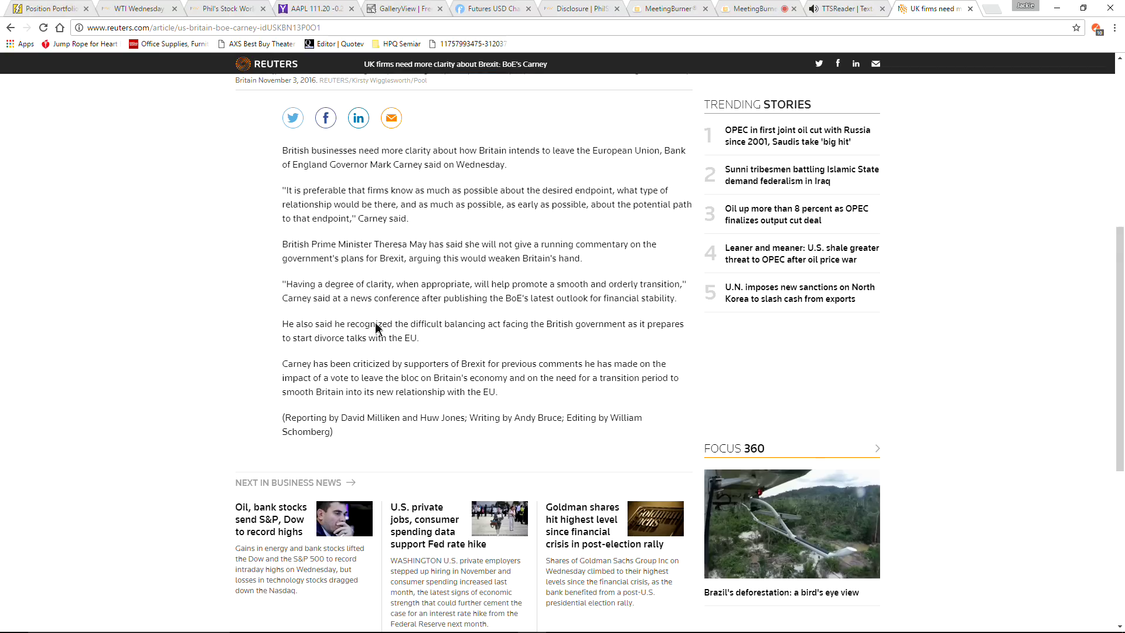
pyautogui.scroll(-2, 375, 327)
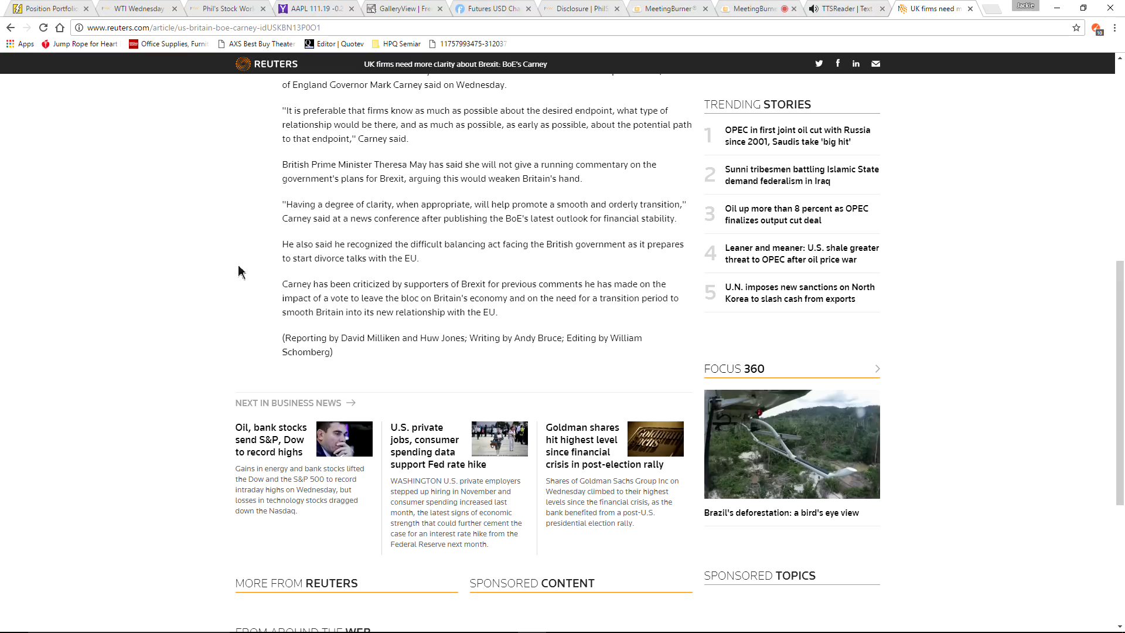
pyautogui.click(13, 30)
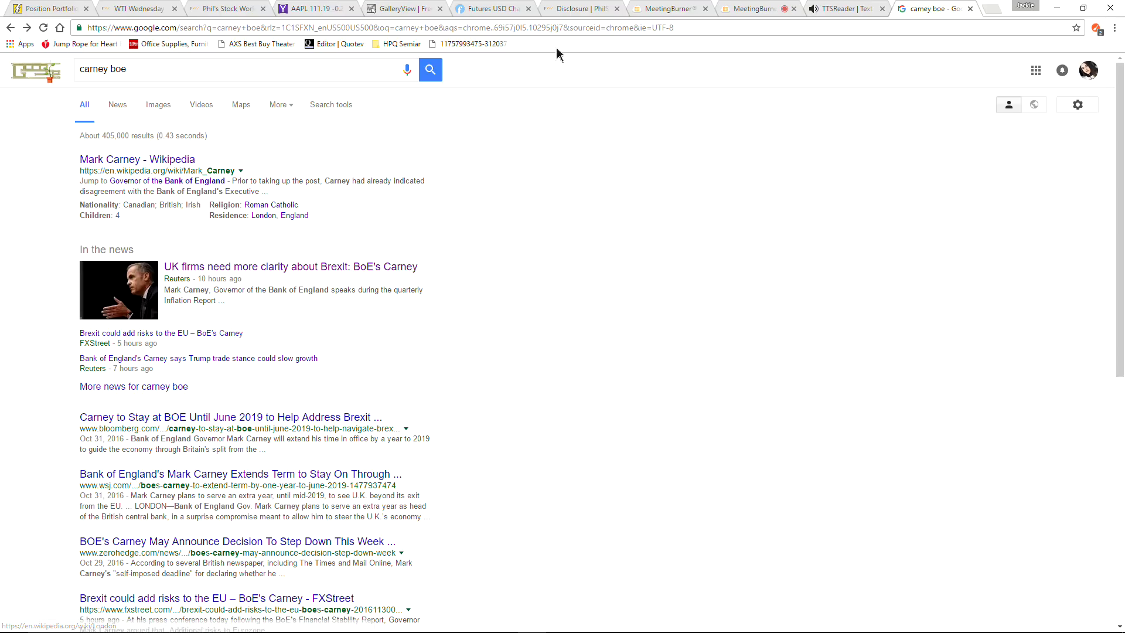
# Step: Return to the MeetingBurner chat and reread the messages about oil, the SQQQ hedge, the OOP play for AAPL and health coverage
pyautogui.click(744, 9)
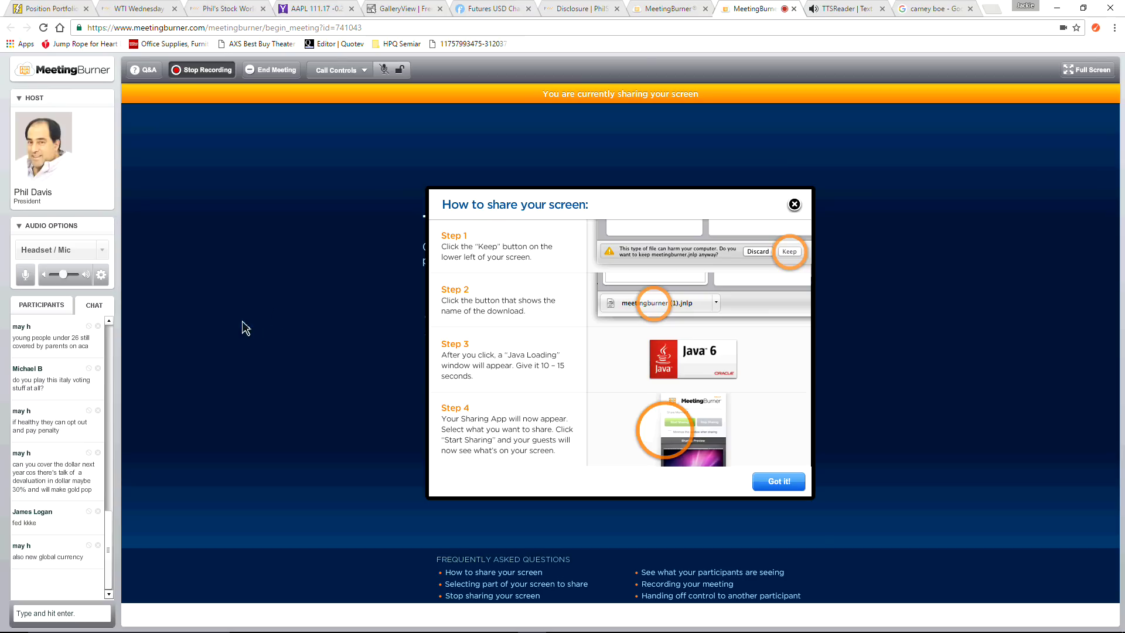
pyautogui.moveTo(109, 545); pyautogui.dragTo(135, 488)
pyautogui.moveTo(131, 488)
pyautogui.mouseDown()
pyautogui.moveTo(127, 463)
pyautogui.moveTo(127, 482)
pyautogui.mouseUp()
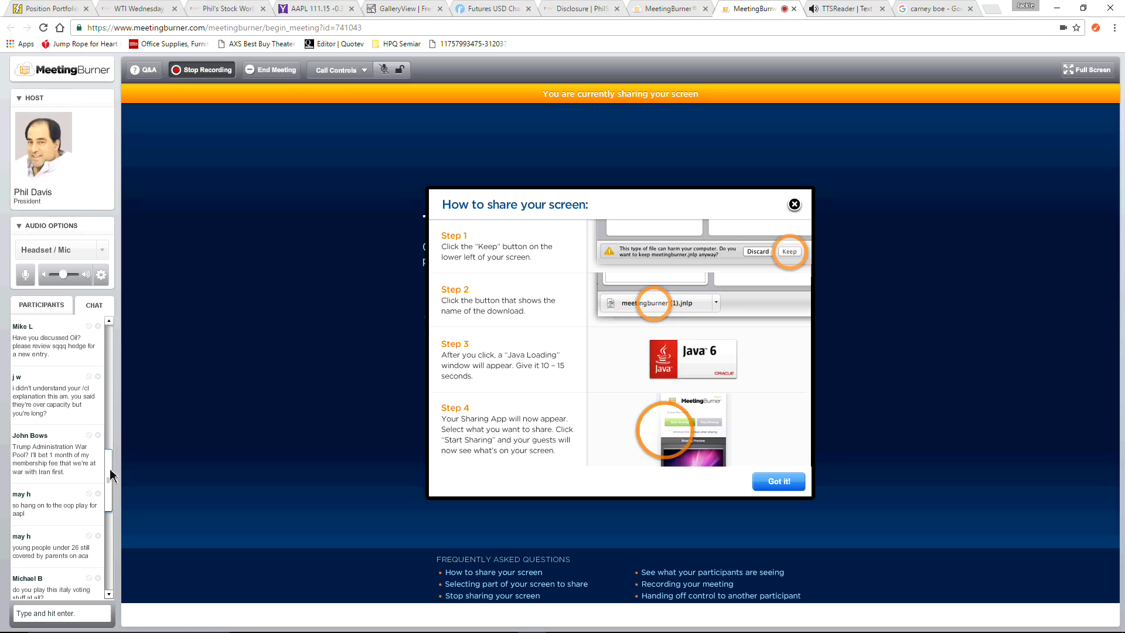
pyautogui.moveTo(110, 471); pyautogui.dragTo(111, 501)
pyautogui.scroll(-1, 109, 485)
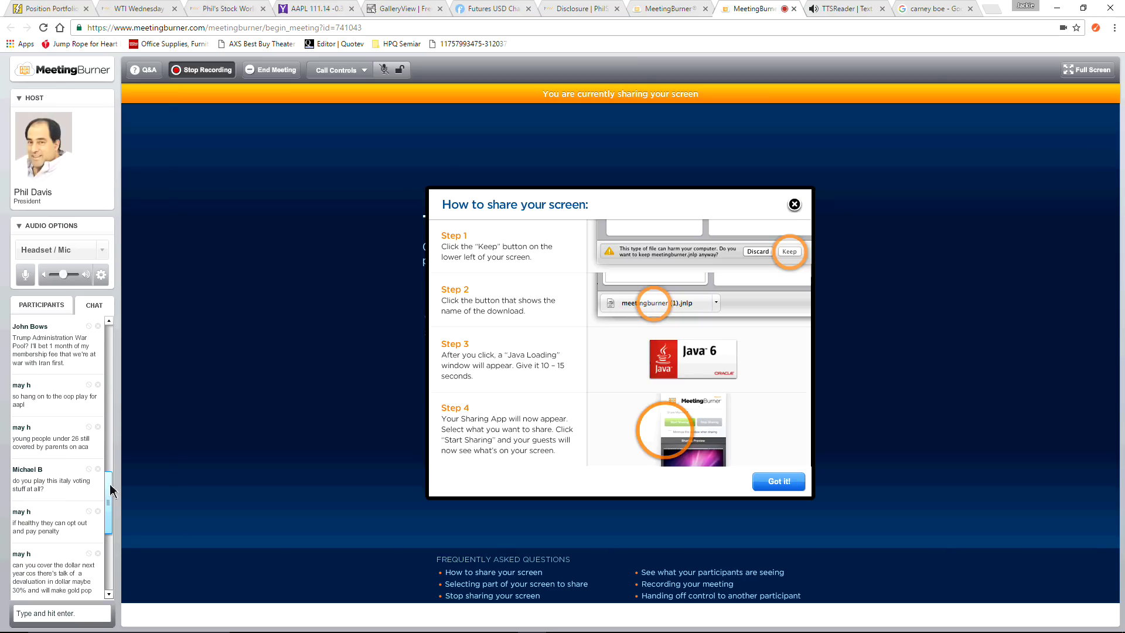
pyautogui.moveTo(112, 489); pyautogui.dragTo(113, 500)
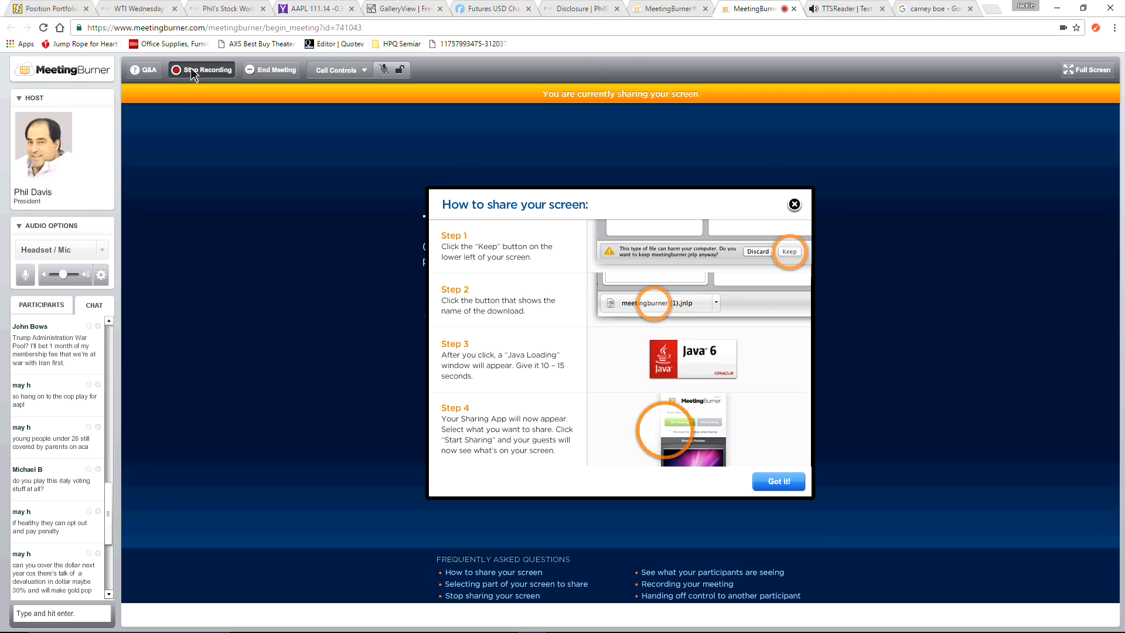
# Step: Switch to the PowerOptions position portfolio and review the option positions from the long calls through the custom spreads
pyautogui.click(44, 11)
pyautogui.scroll(-9, 350, 326)
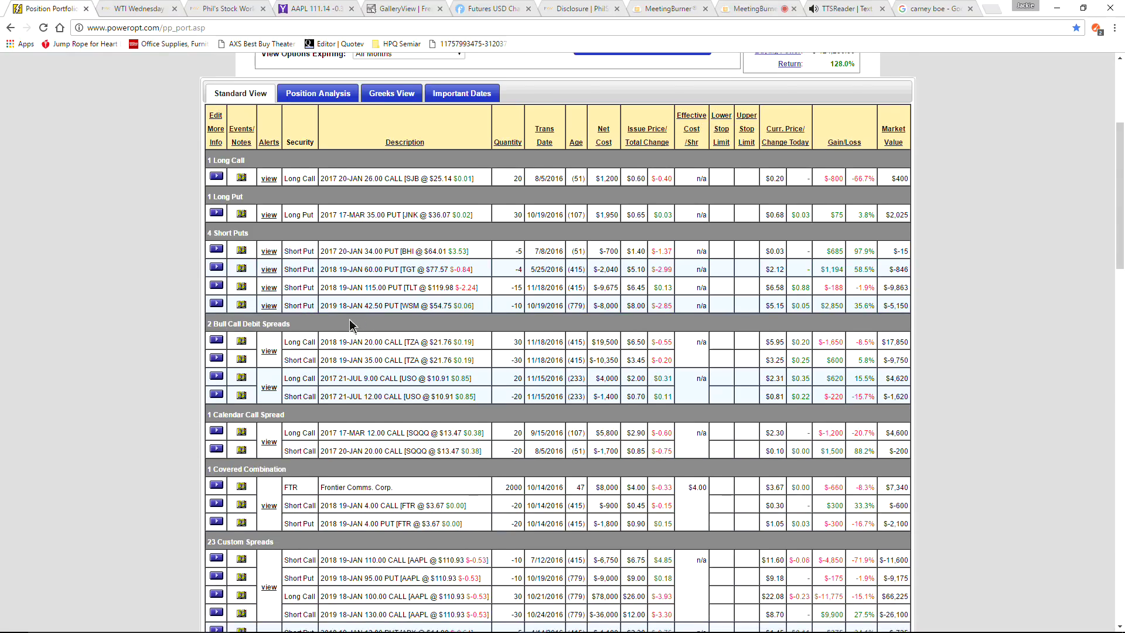
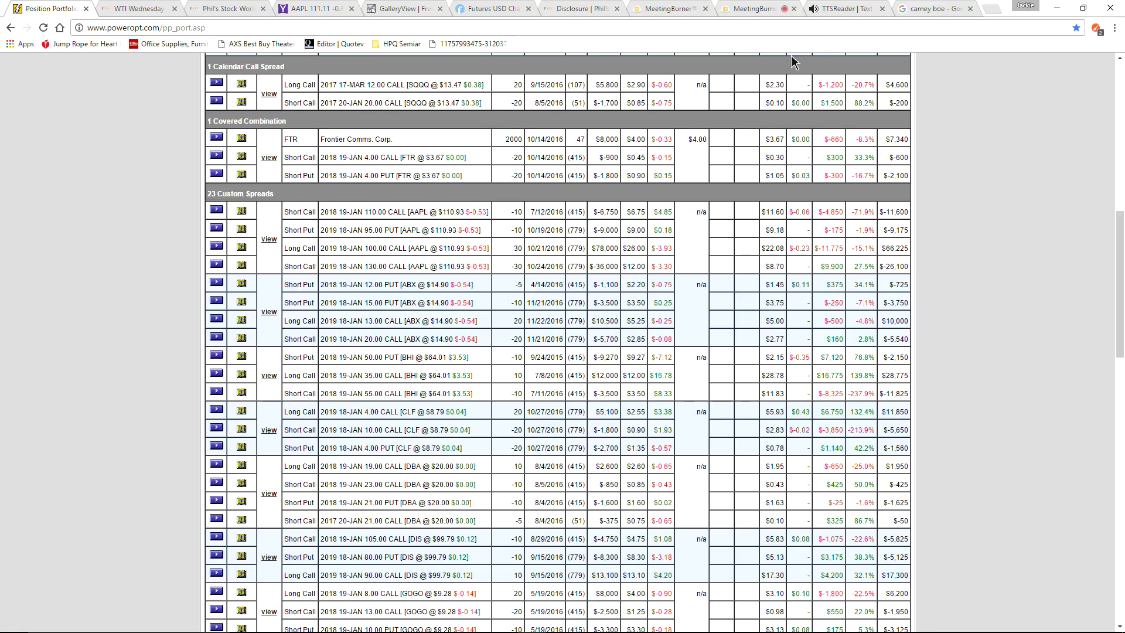
# Step: Go back to the MeetingBurner chat and read from the December rate hike and oil questions forward to the newest messages
pyautogui.click(752, 7)
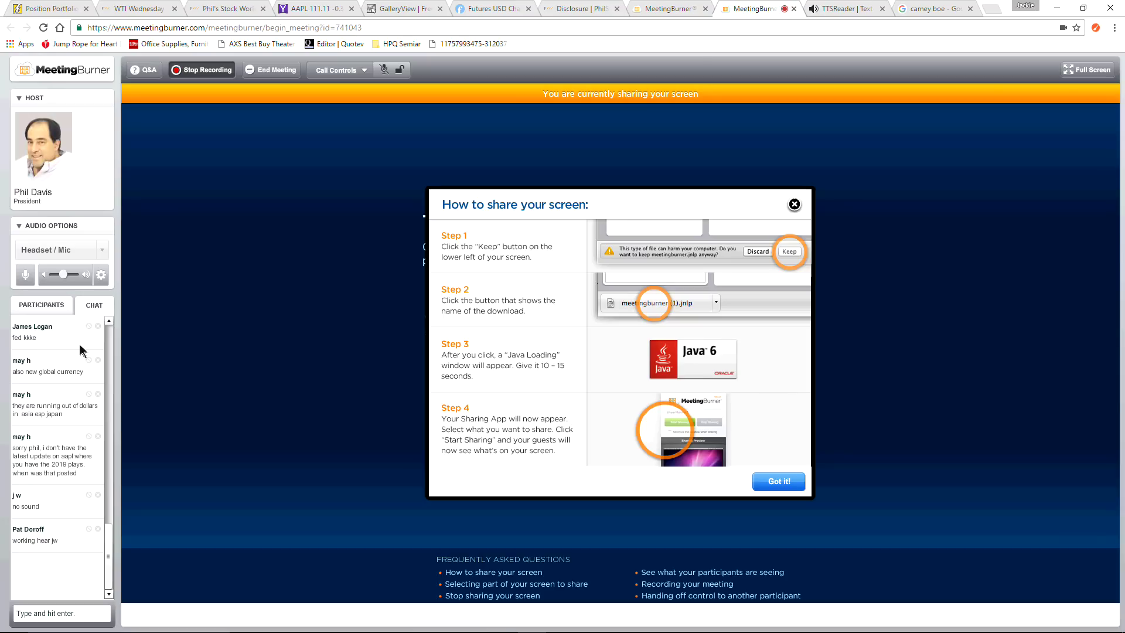
pyautogui.moveTo(113, 552); pyautogui.dragTo(122, 456)
pyautogui.moveTo(703, 626)
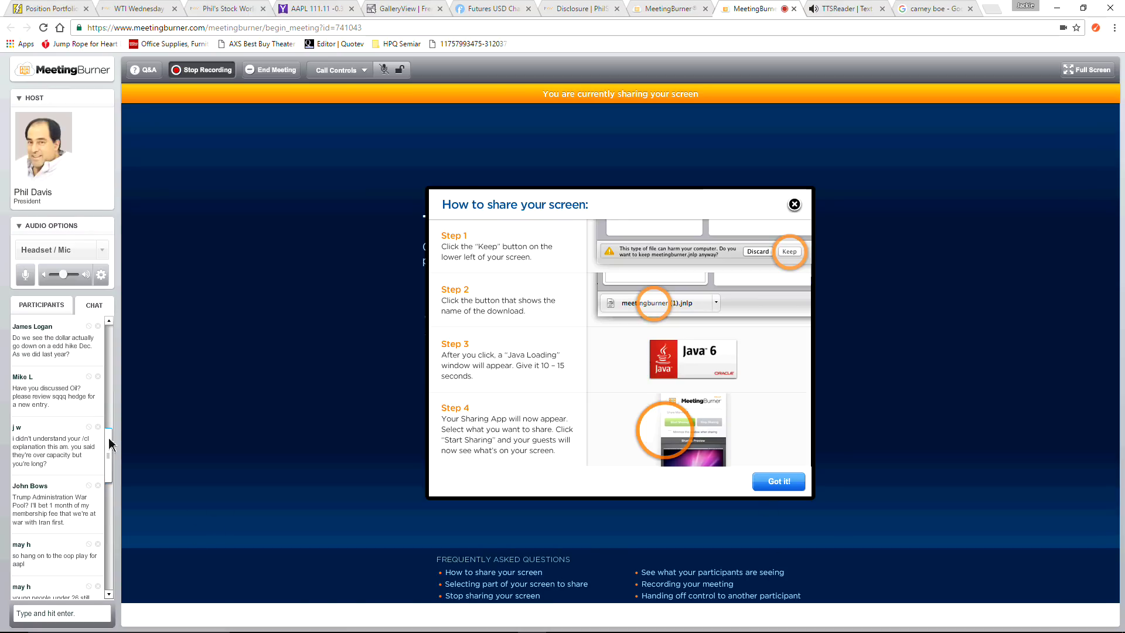
pyautogui.moveTo(112, 442)
pyautogui.mouseDown()
pyautogui.moveTo(116, 375)
pyautogui.moveTo(108, 461)
pyautogui.mouseUp()
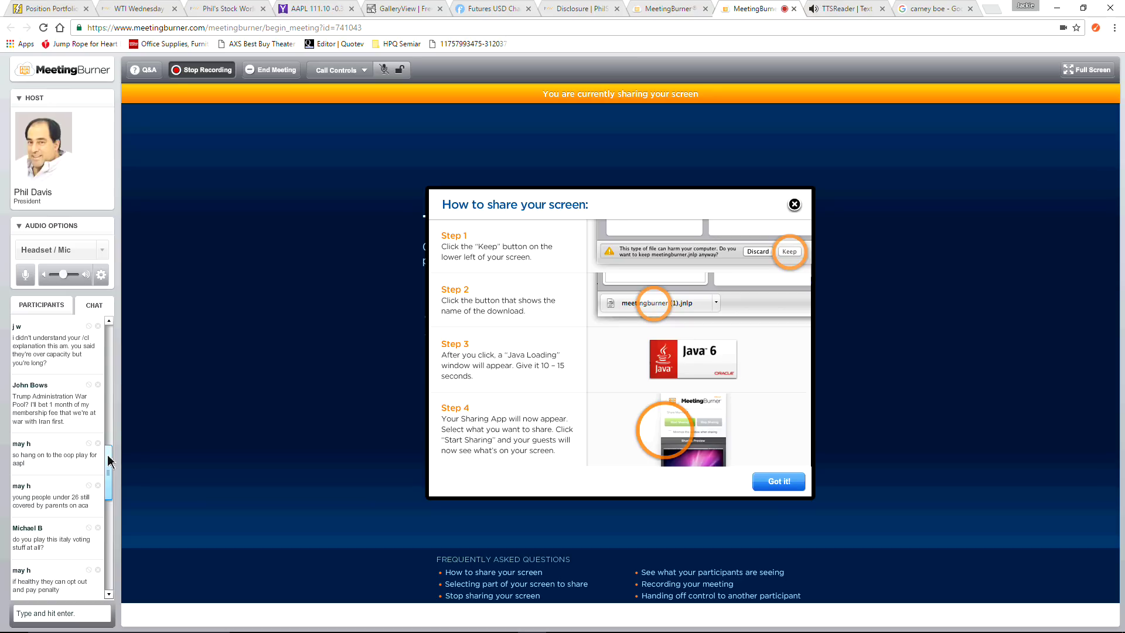
pyautogui.moveTo(108, 462)
pyautogui.mouseDown()
pyautogui.moveTo(109, 487)
pyautogui.moveTo(108, 474)
pyautogui.mouseUp()
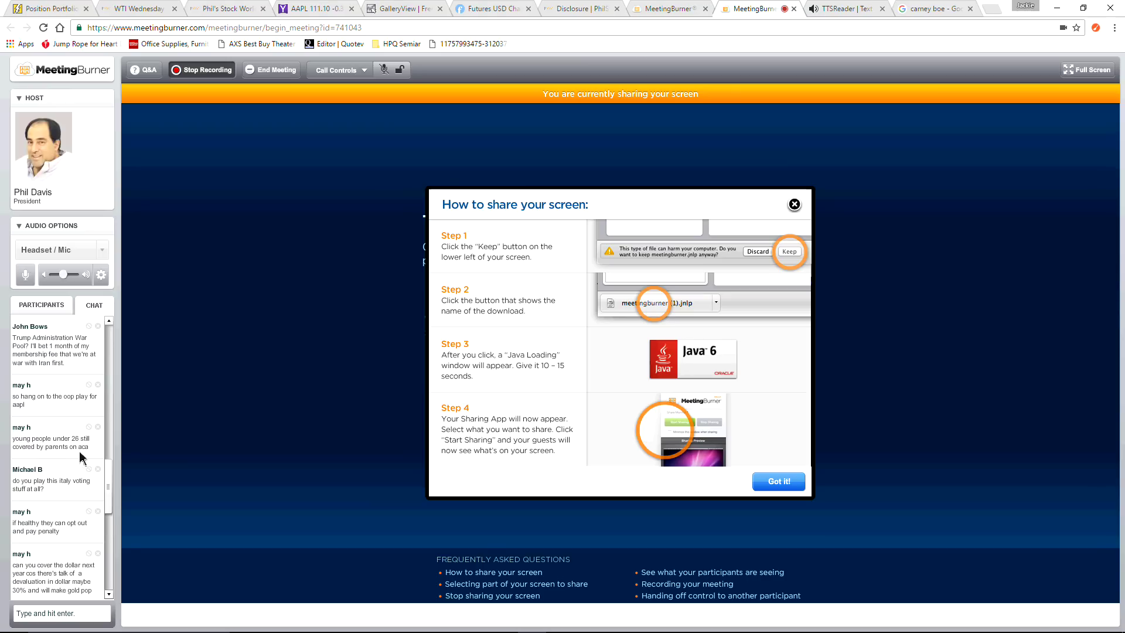
pyautogui.moveTo(108, 488); pyautogui.dragTo(111, 518)
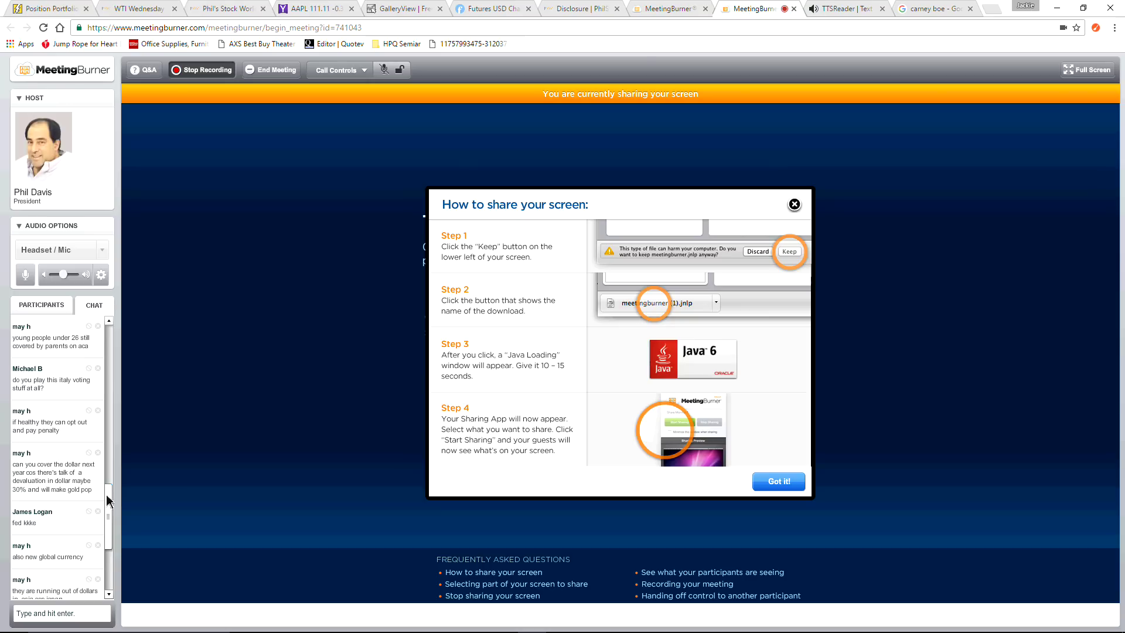
pyautogui.scroll(-5, 109, 501)
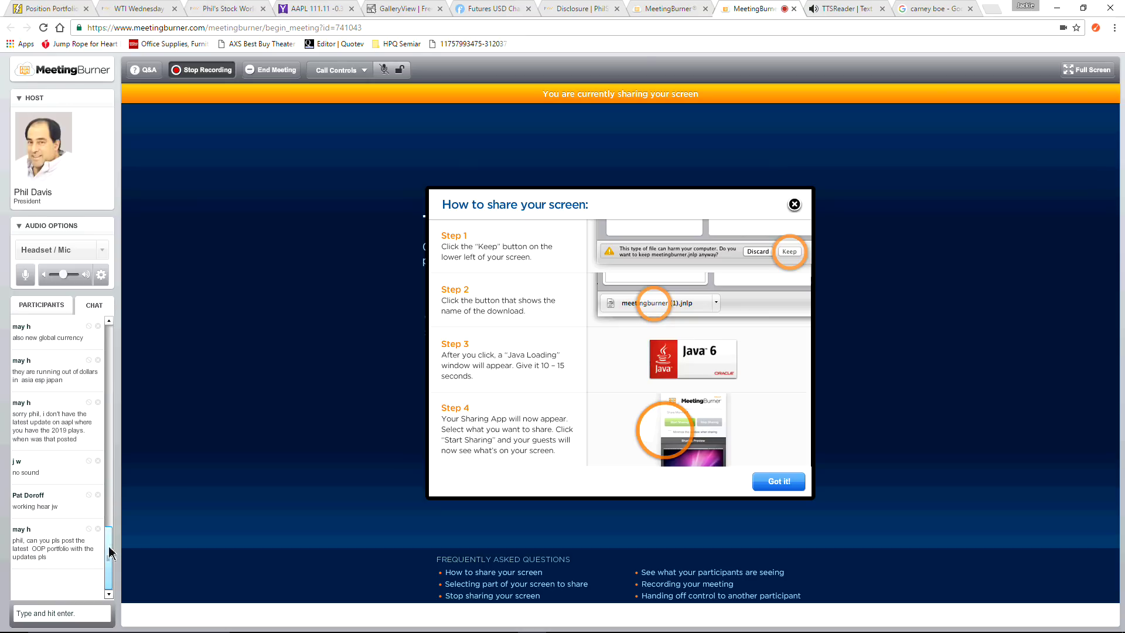
# Step: Work back from the newest chat messages to the earlier ones about dollar devaluation, the Italy vote and young people's health coverage
pyautogui.moveTo(109, 550); pyautogui.dragTo(118, 525)
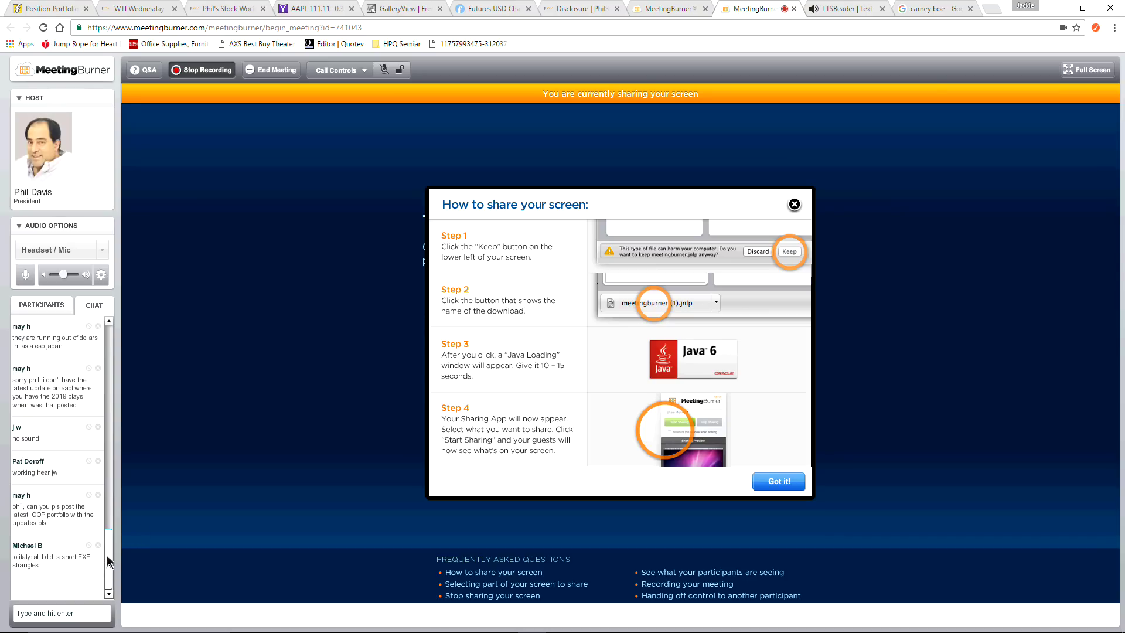
pyautogui.moveTo(107, 561); pyautogui.dragTo(122, 503)
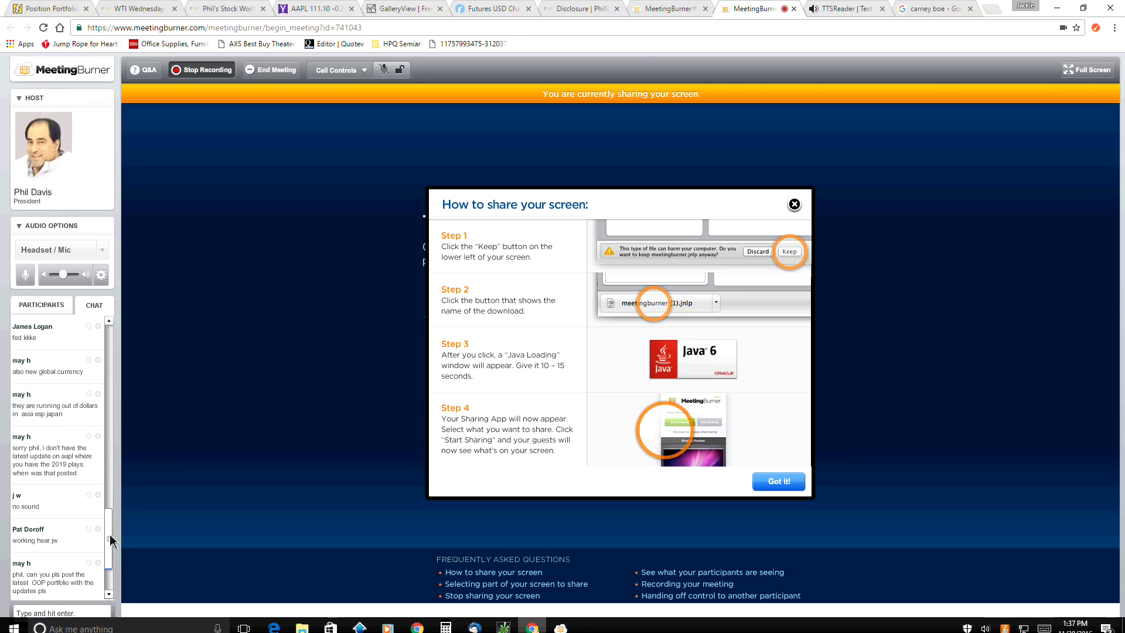
pyautogui.scroll(1, 112, 528)
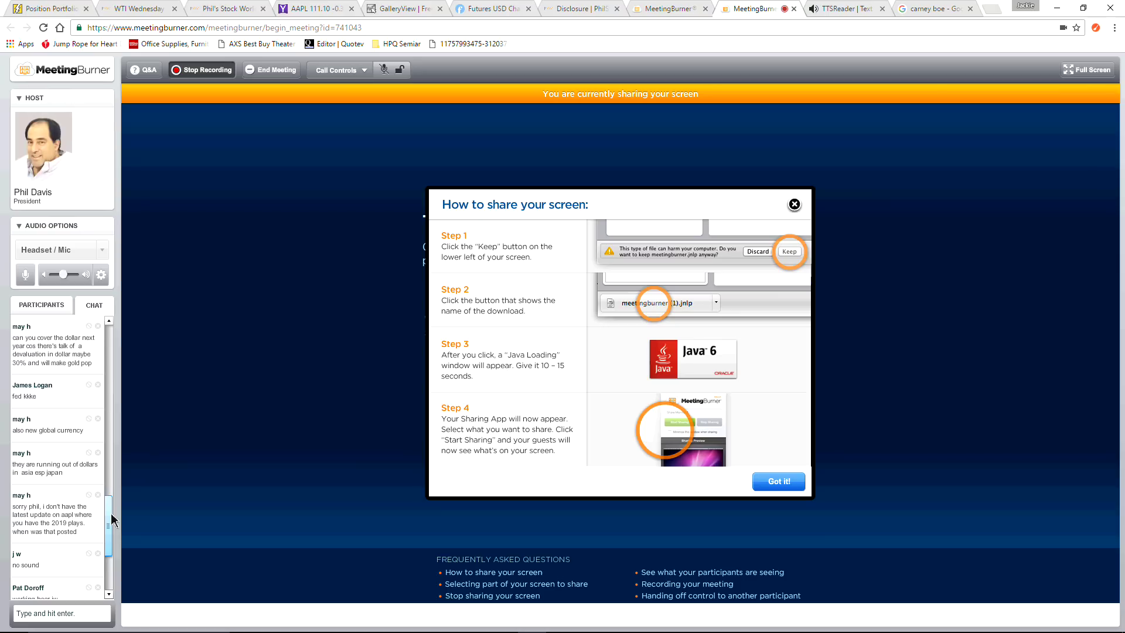
pyautogui.scroll(1, 112, 521)
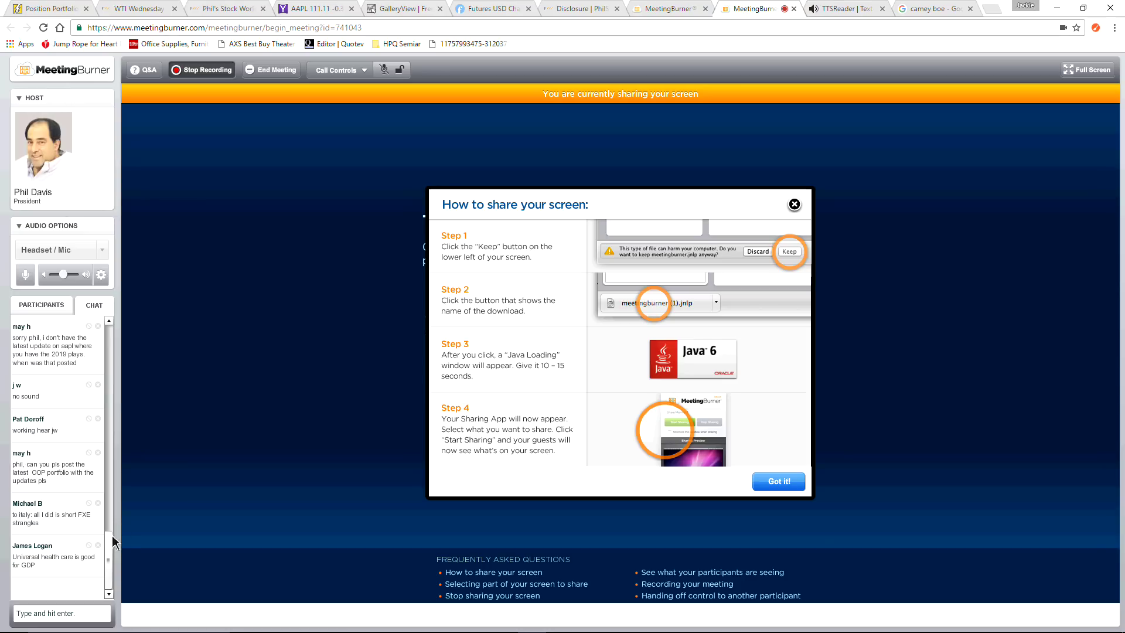
pyautogui.moveTo(110, 545); pyautogui.dragTo(114, 487)
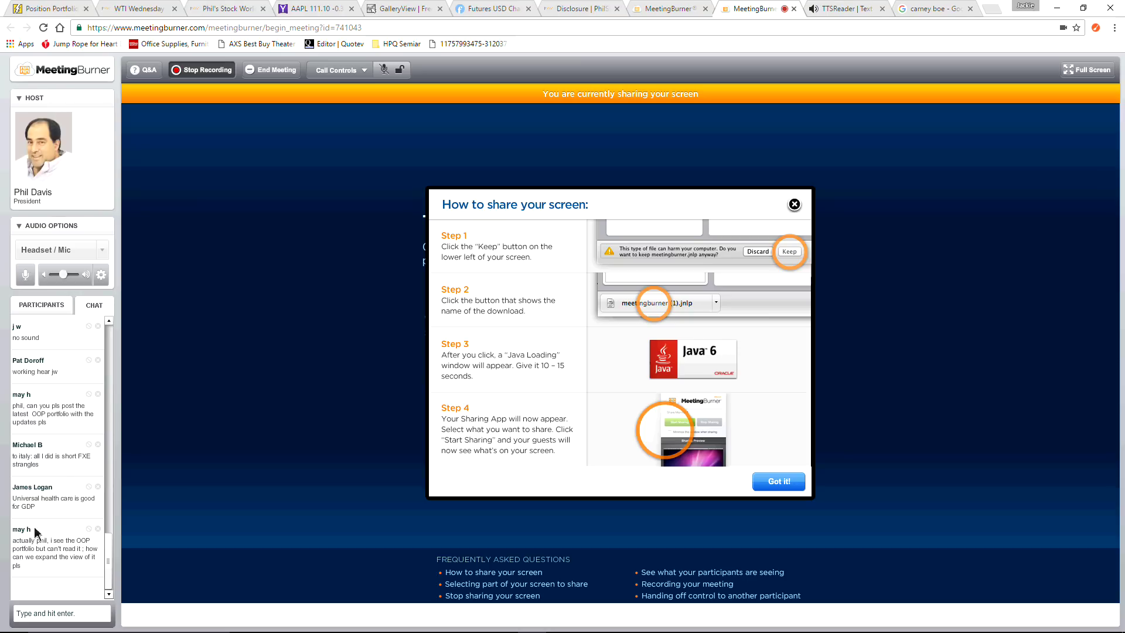
pyautogui.scroll(5, 69, 463)
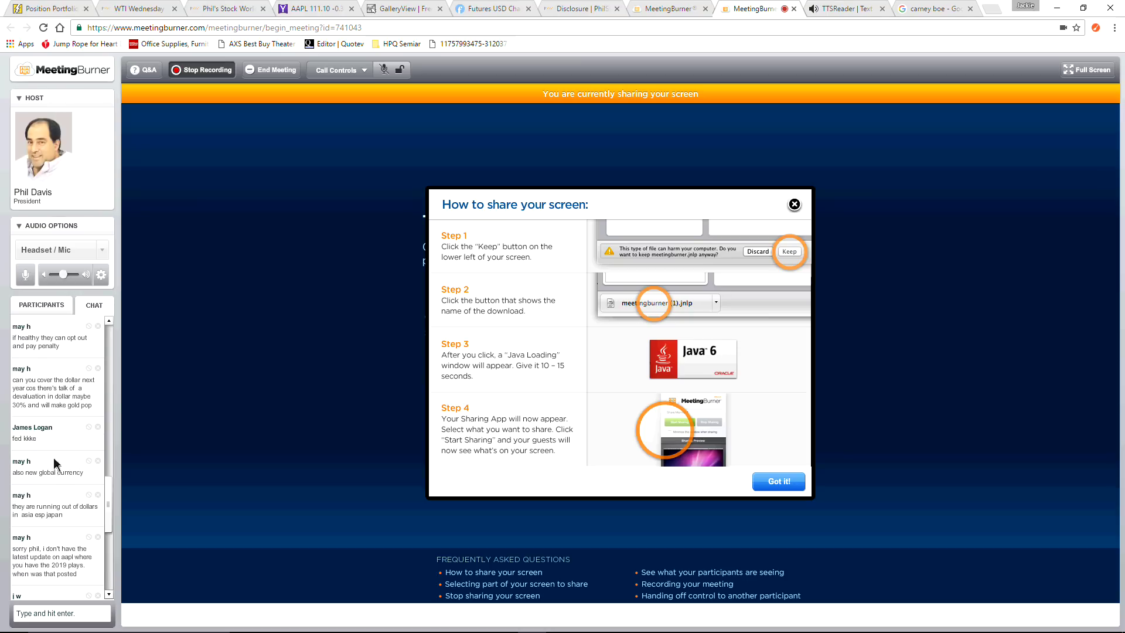
pyautogui.scroll(2, 49, 417)
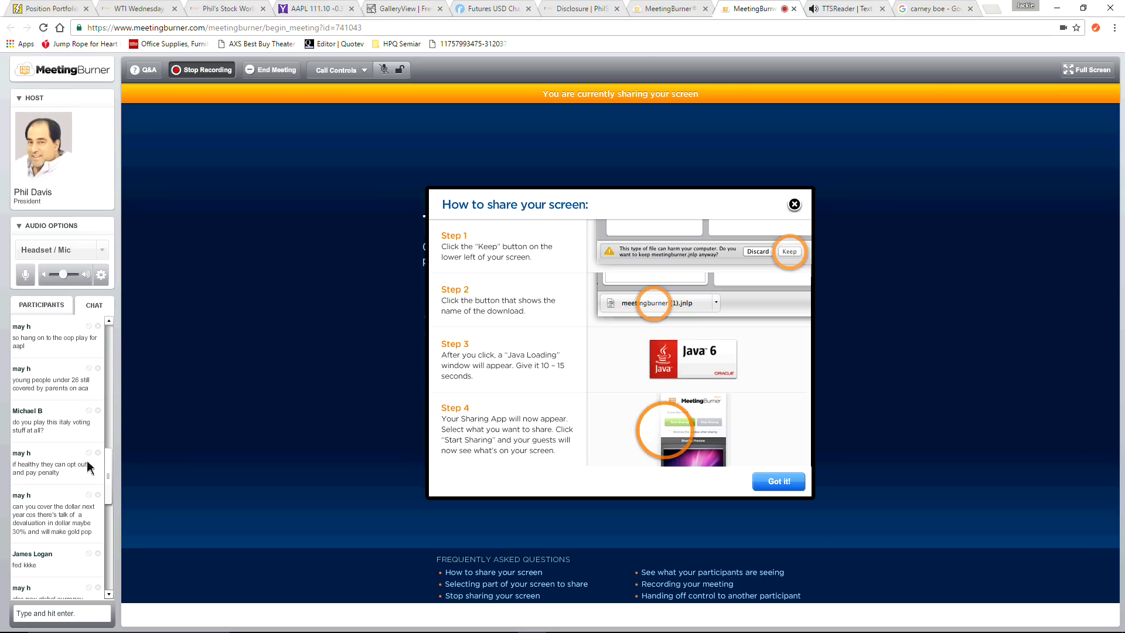
# Step: Check the latest chat messages and reread those about opting out of coverage, dollar devaluation and a new global currency
pyautogui.moveTo(111, 460); pyautogui.dragTo(116, 474)
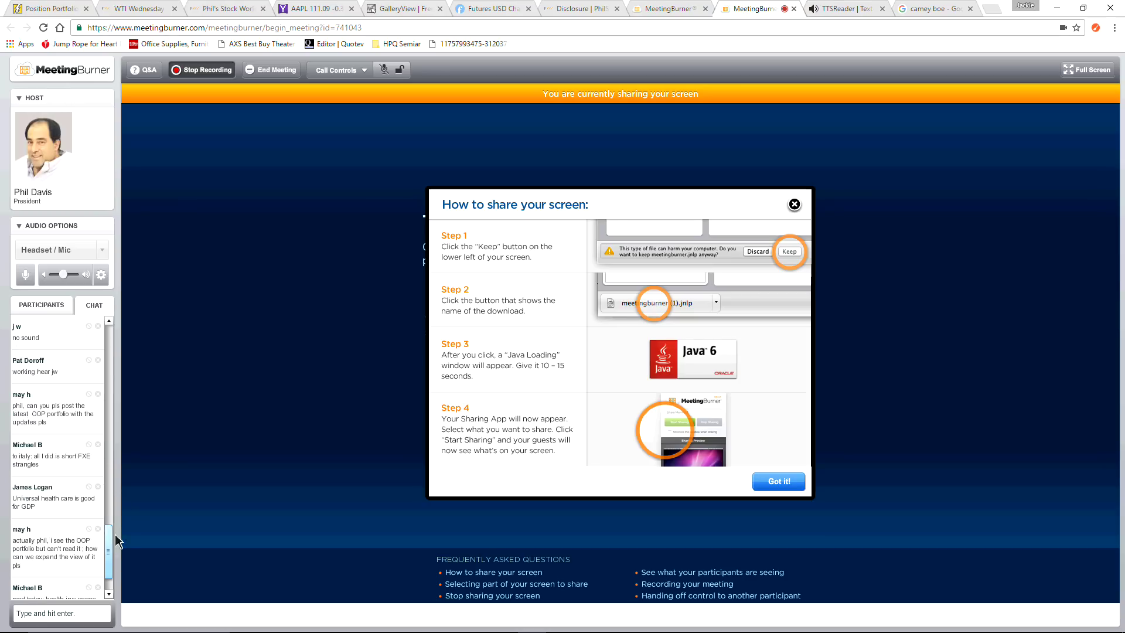
pyautogui.scroll(2, 115, 540)
pyautogui.scroll(2, 123, 522)
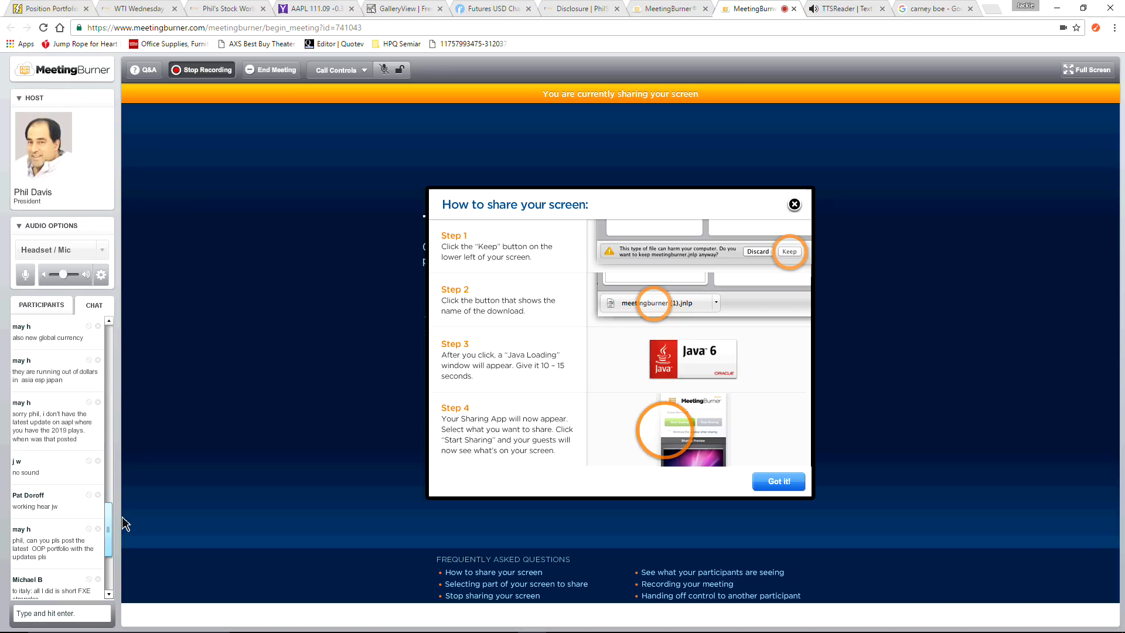
pyautogui.scroll(1, 123, 519)
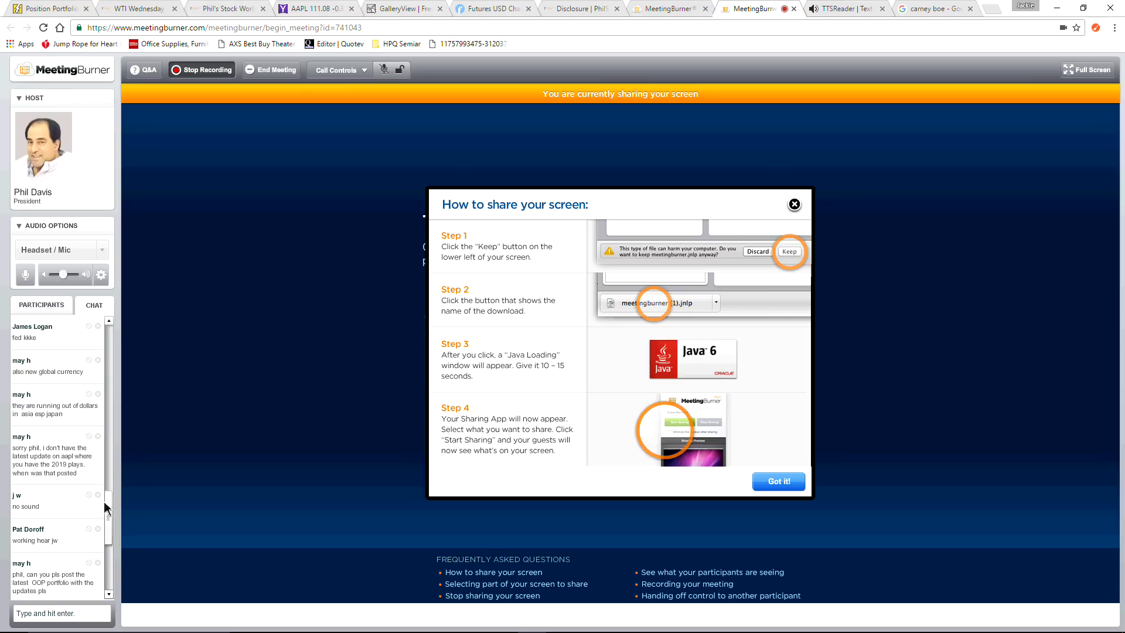
pyautogui.moveTo(115, 526); pyautogui.dragTo(120, 481)
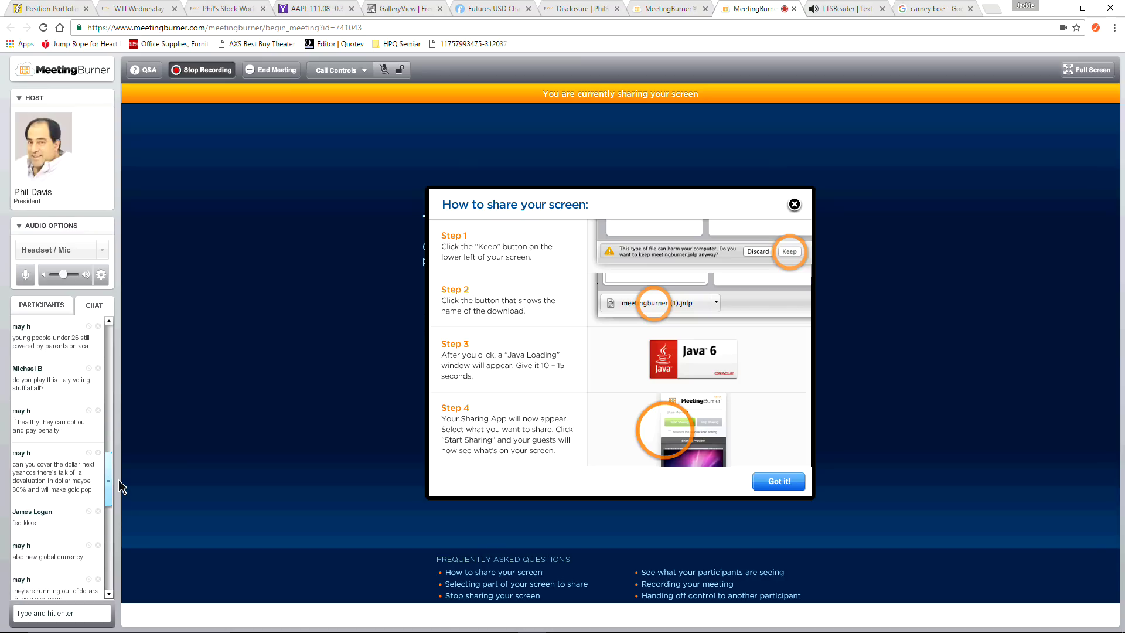
pyautogui.moveTo(119, 480); pyautogui.dragTo(118, 505)
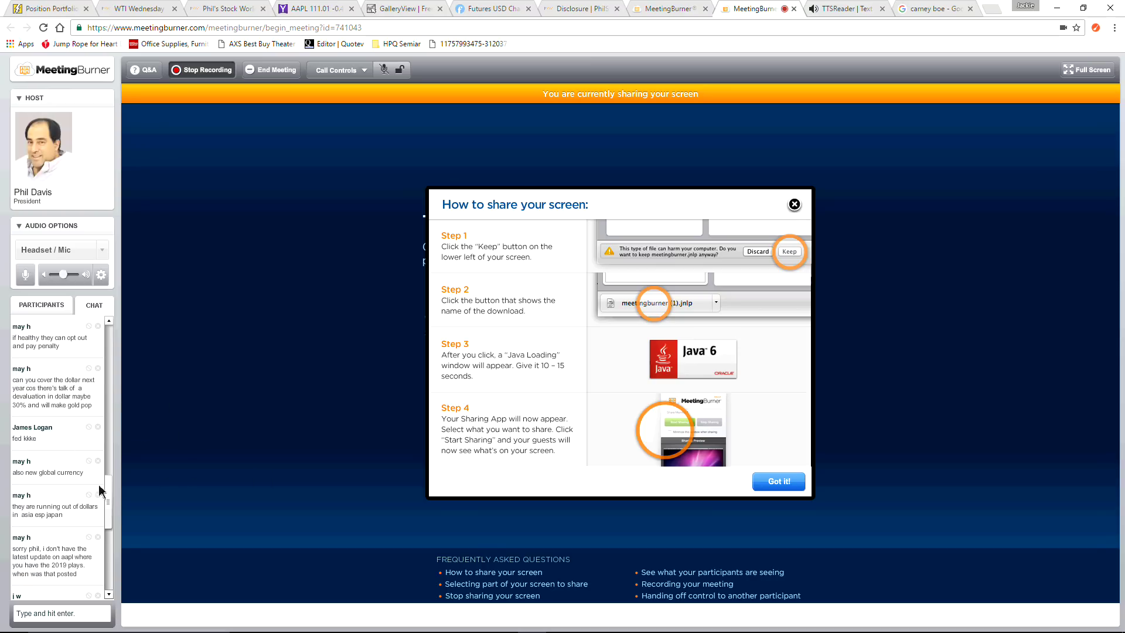
# Step: Read the chat messages from the new global currency comment to the OOP portfolio requests, and go back to the AAPL 2019 plays question
pyautogui.scroll(-1, 112, 505)
pyautogui.moveTo(113, 505); pyautogui.dragTo(114, 512)
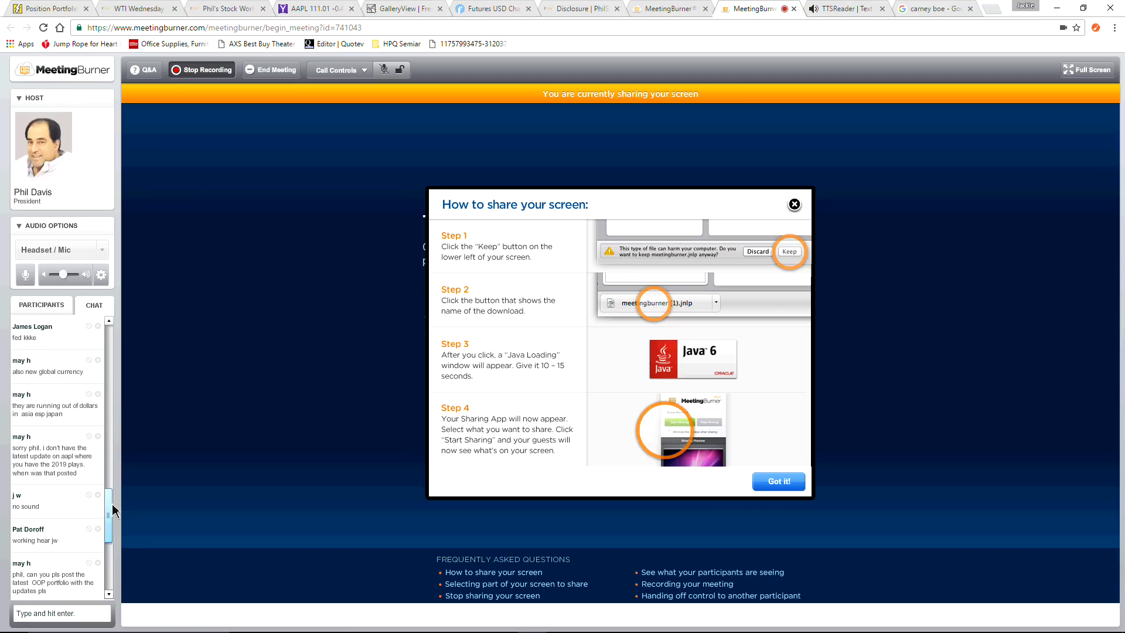
pyautogui.scroll(-1, 114, 510)
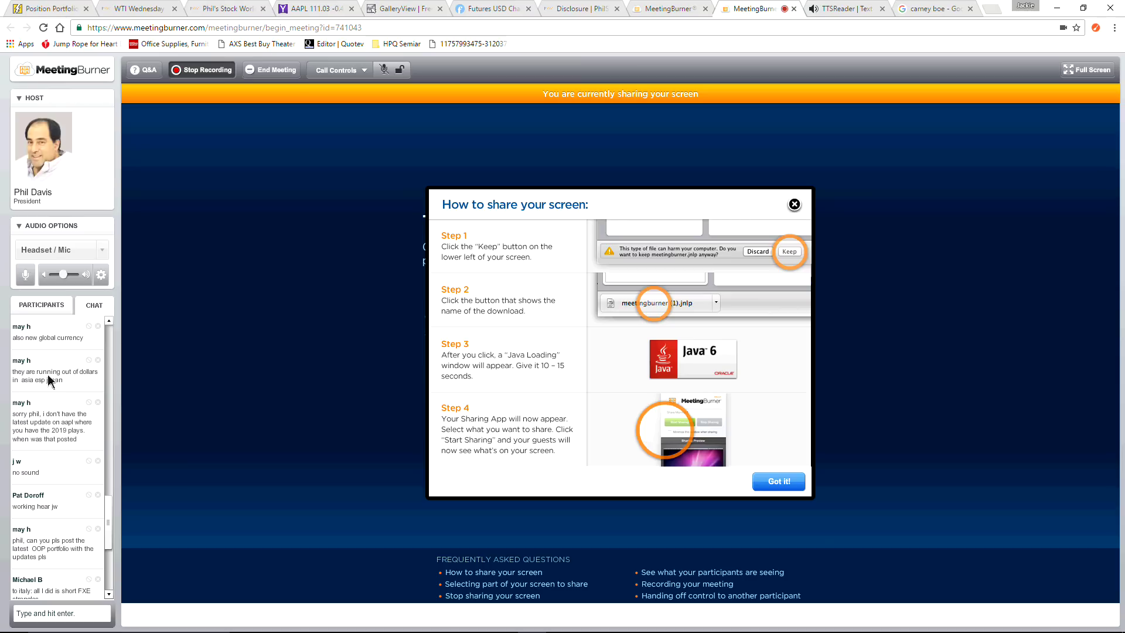
pyautogui.scroll(-3, 50, 381)
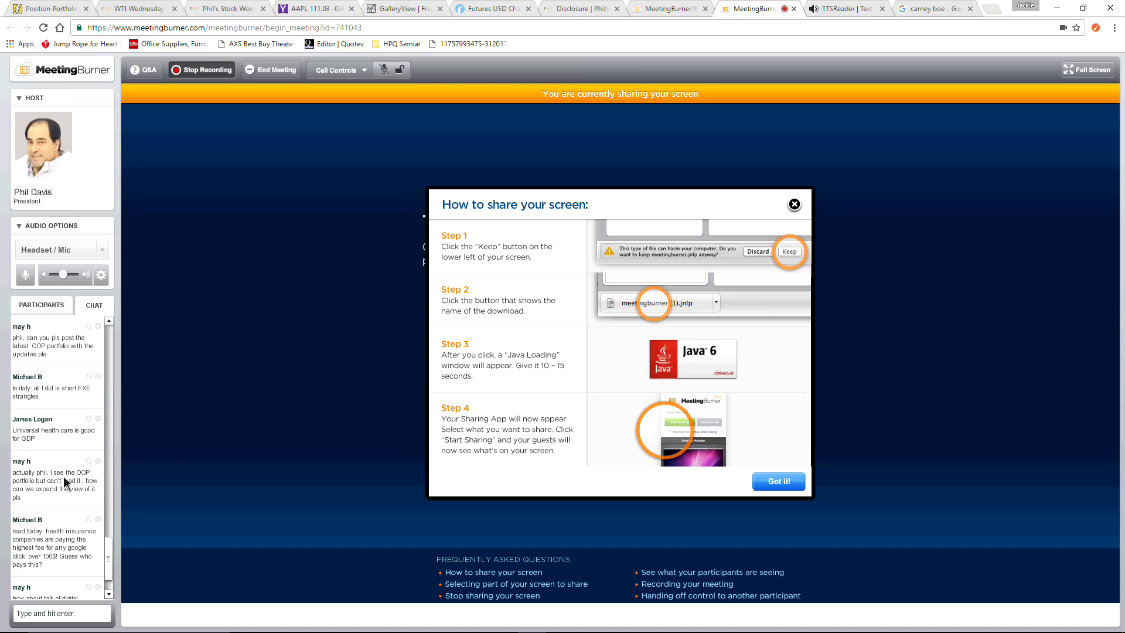
pyautogui.scroll(3, 102, 514)
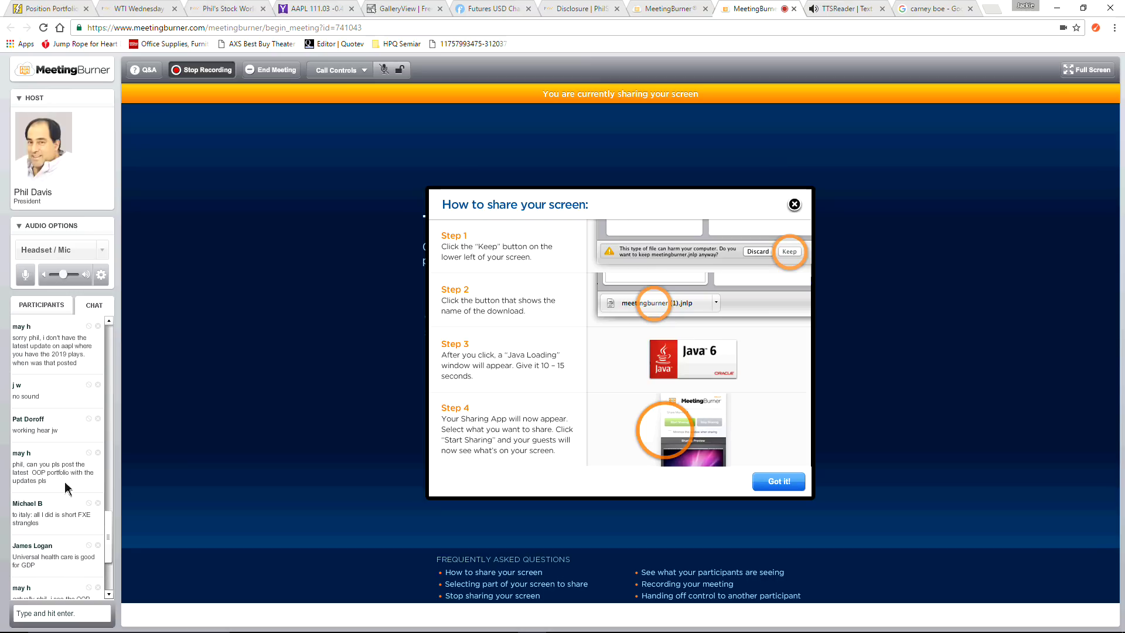
pyautogui.scroll(2, 68, 489)
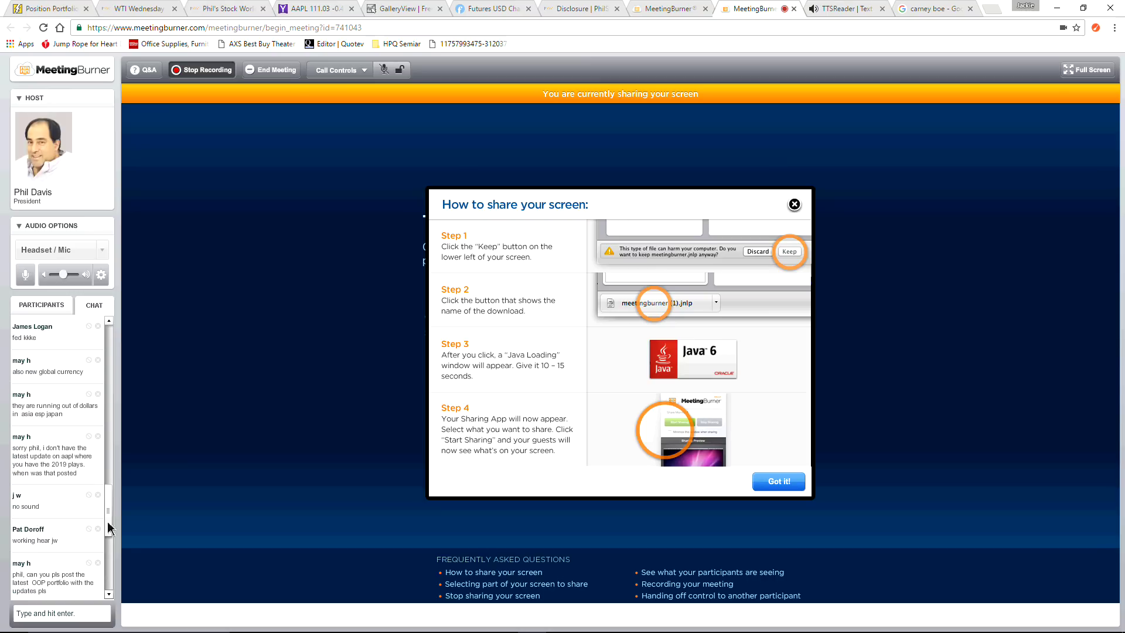
pyautogui.moveTo(111, 506)
pyautogui.mouseDown()
pyautogui.moveTo(111, 522)
pyautogui.moveTo(112, 509)
pyautogui.mouseUp()
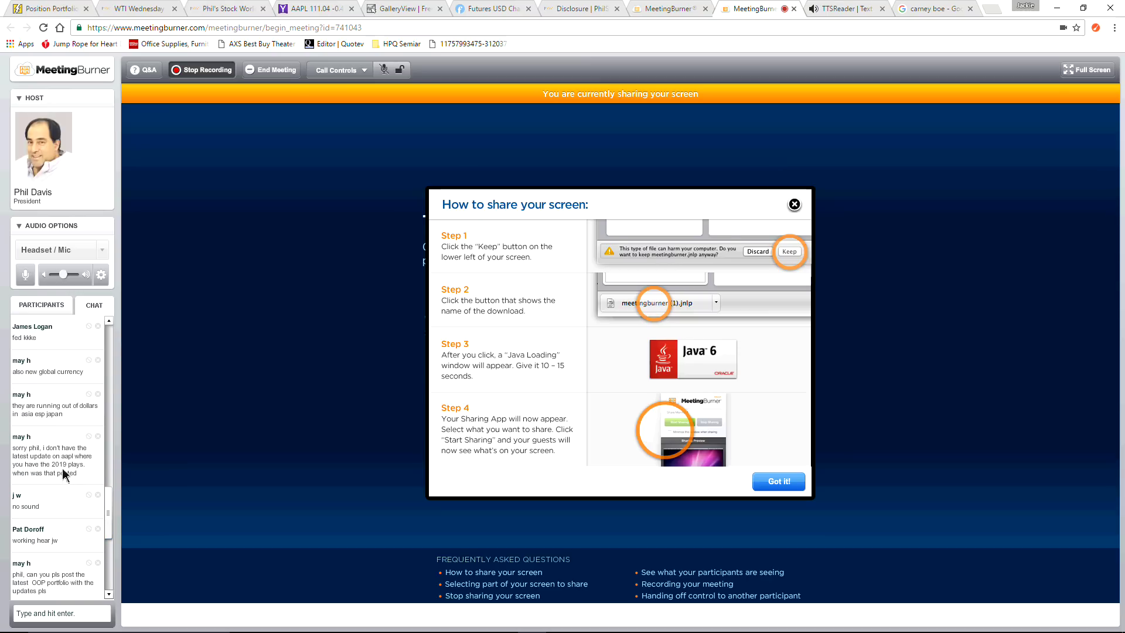
pyautogui.scroll(-2, 66, 474)
pyautogui.scroll(2, 70, 469)
# Step: Glance at the PowerOptions portfolio, and open the September Portfolio Review article from the virtual portfolios section of Phil's Stock World
pyautogui.click(41, 9)
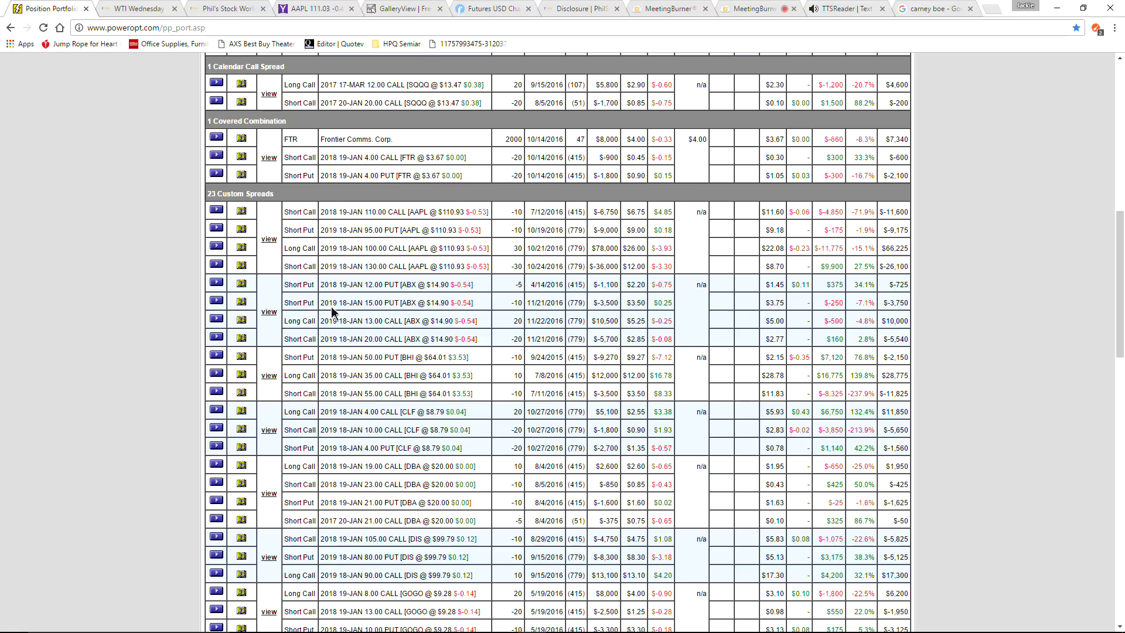
pyautogui.click(235, 8)
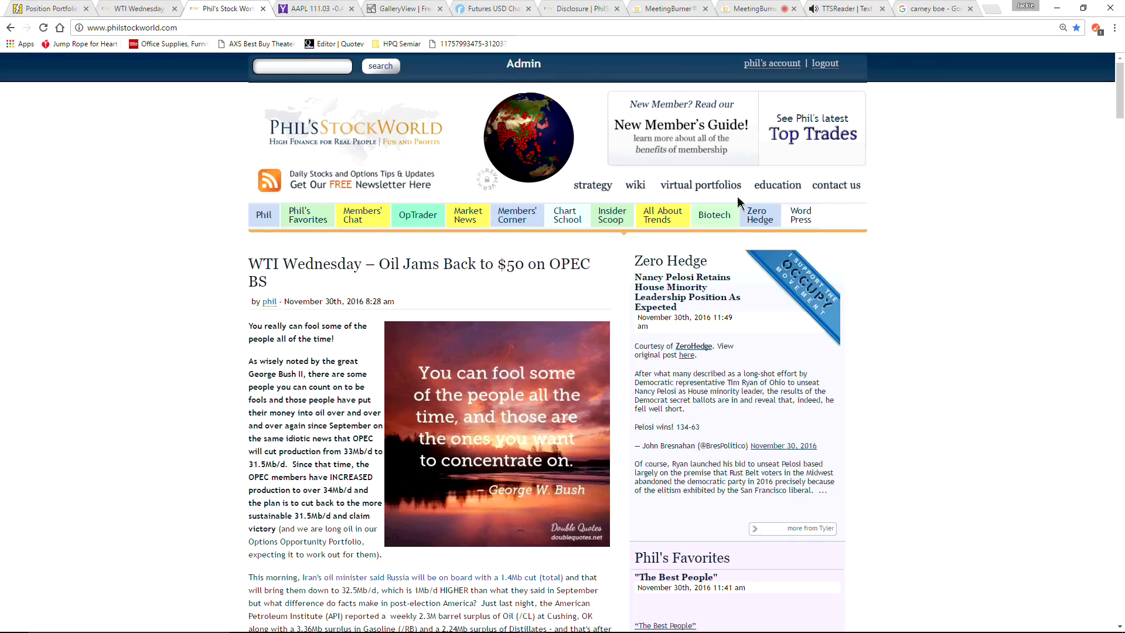
pyautogui.click(707, 186)
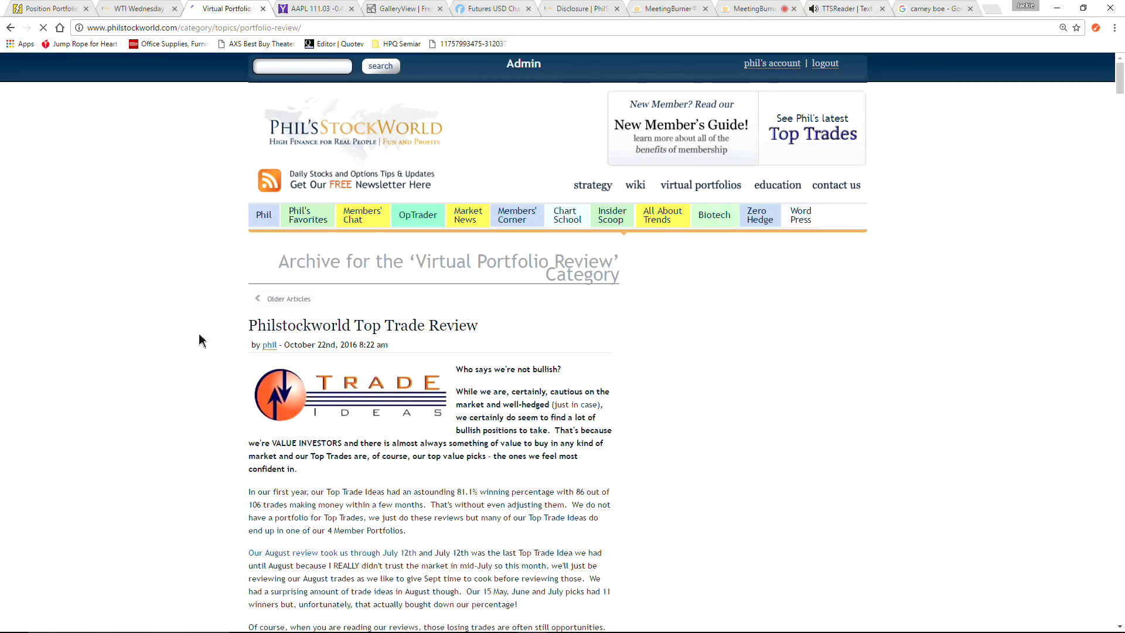
pyautogui.scroll(-7, 182, 340)
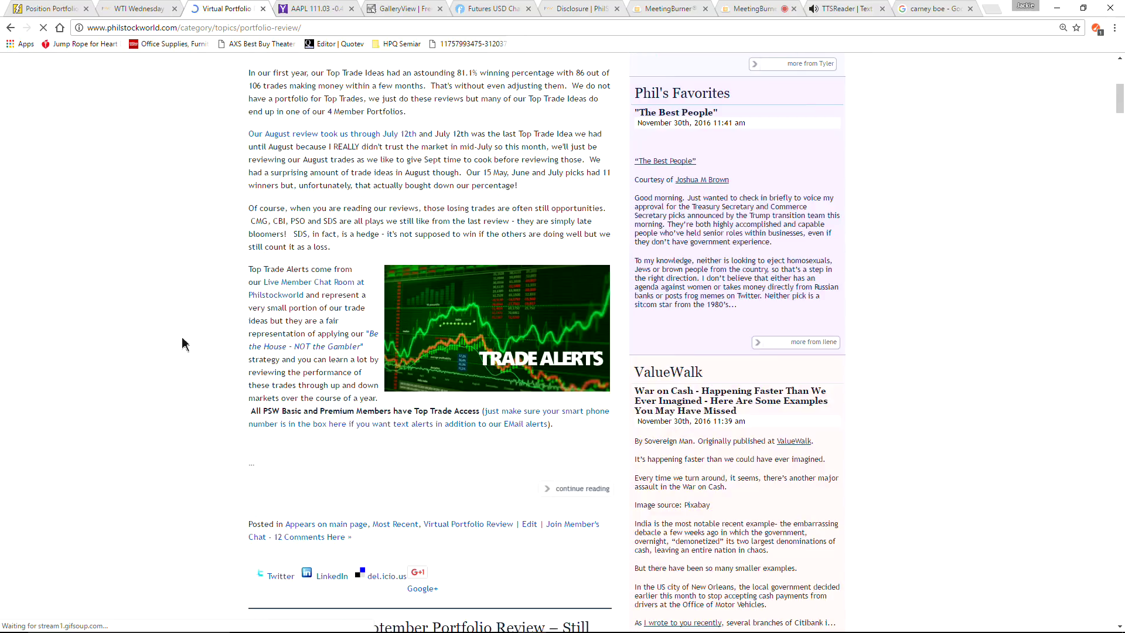
pyautogui.scroll(-6, 182, 344)
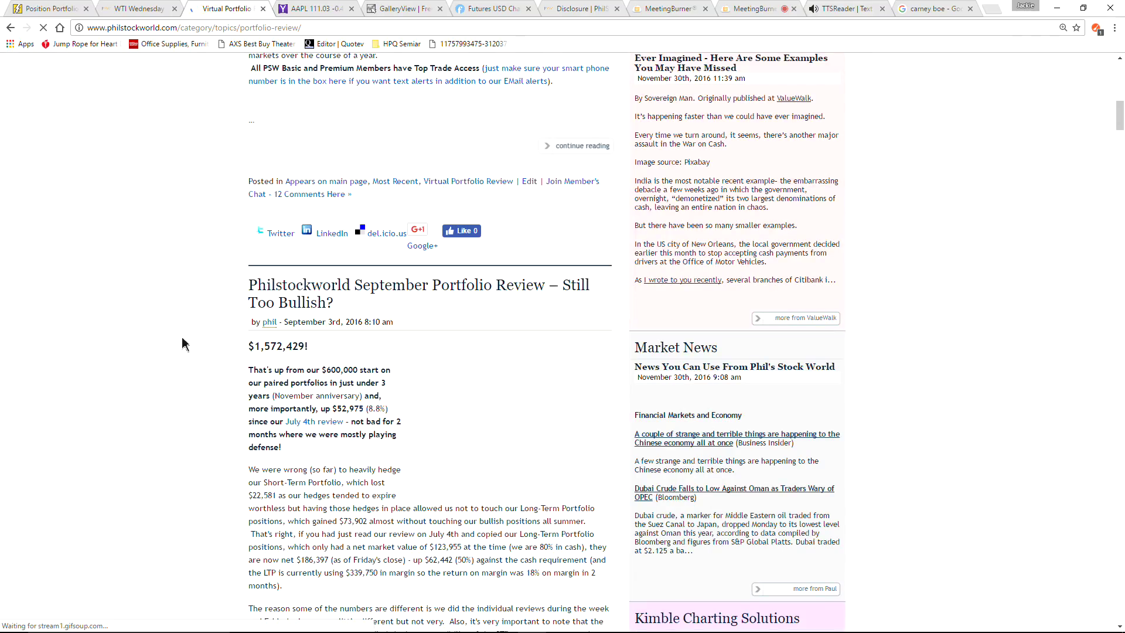
pyautogui.click(328, 290)
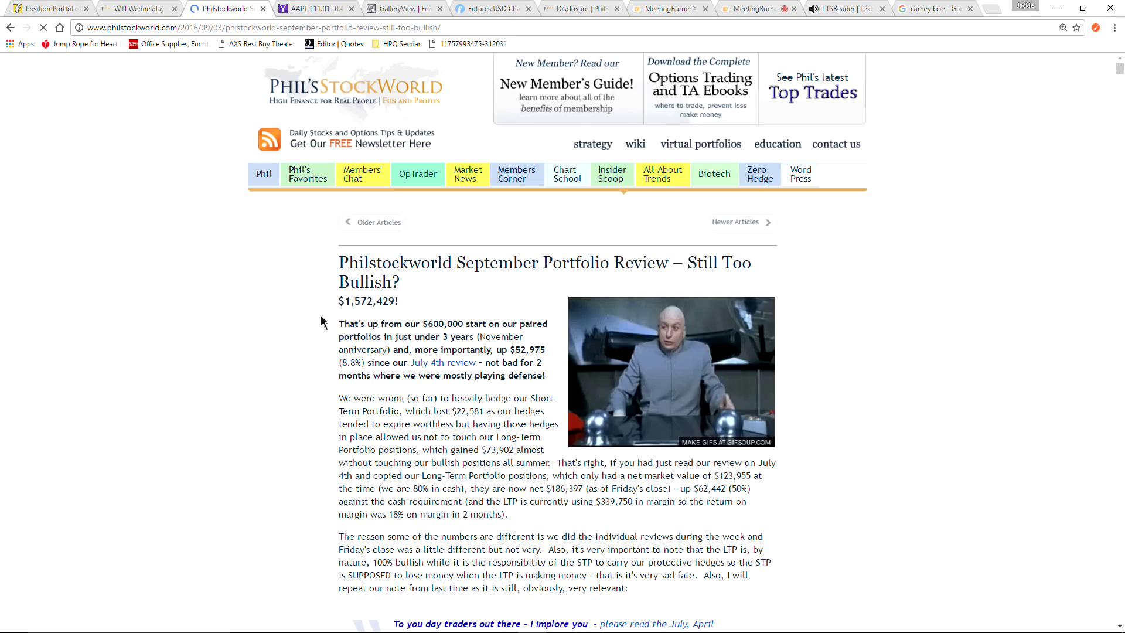
# Step: Skim the September Portfolio Review and locate the Options Opportunity Portfolio section with its links to the full positions
pyautogui.scroll(-20, 322, 322)
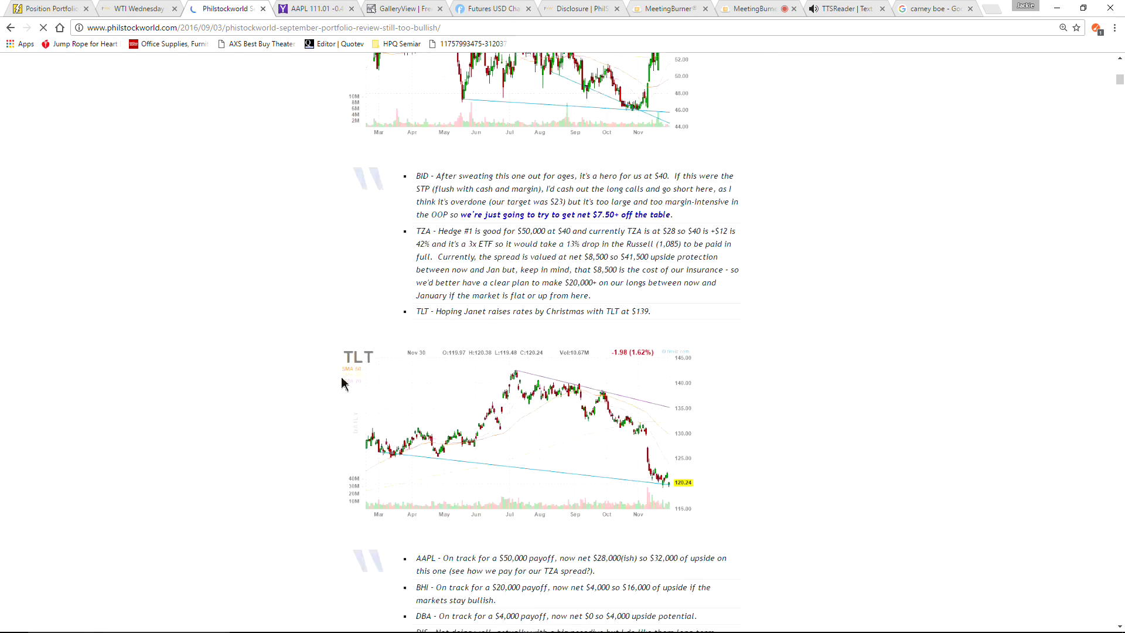
pyautogui.scroll(-6, 343, 384)
pyautogui.scroll(10, 344, 377)
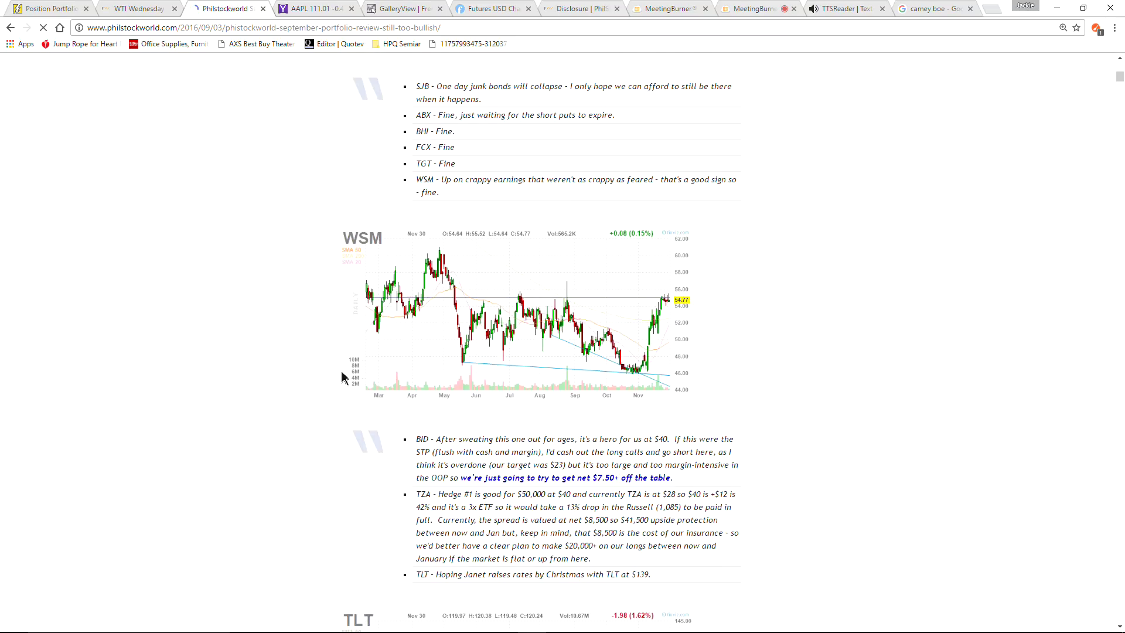
pyautogui.scroll(9, 341, 375)
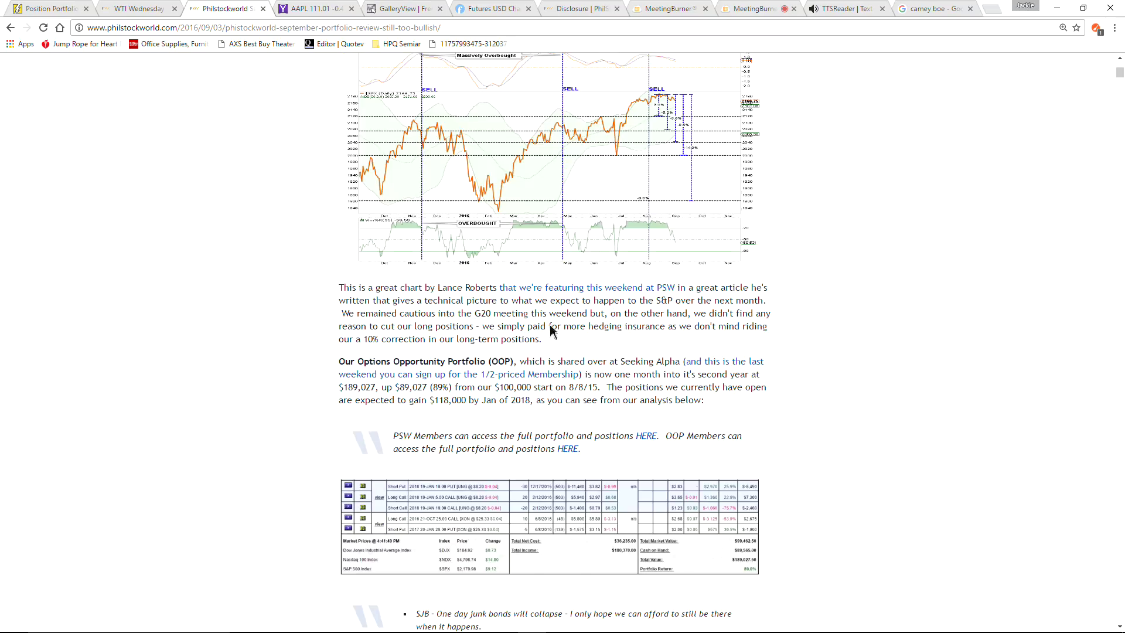
pyautogui.scroll(11, 551, 331)
pyautogui.scroll(-14, 434, 340)
pyautogui.scroll(2, 435, 346)
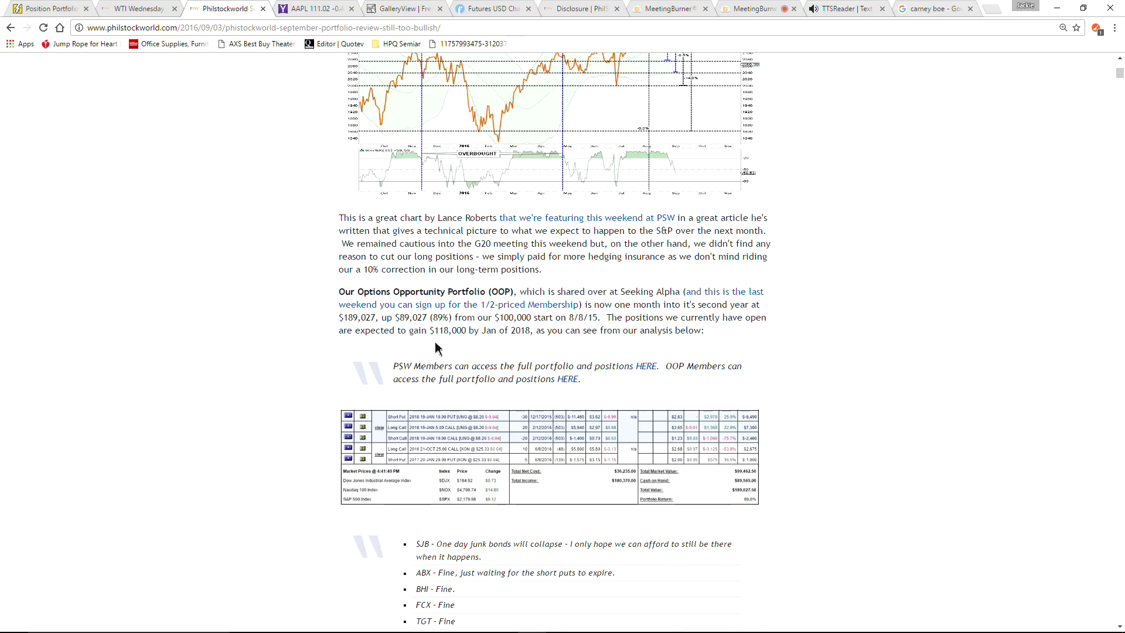
pyautogui.scroll(3, 435, 347)
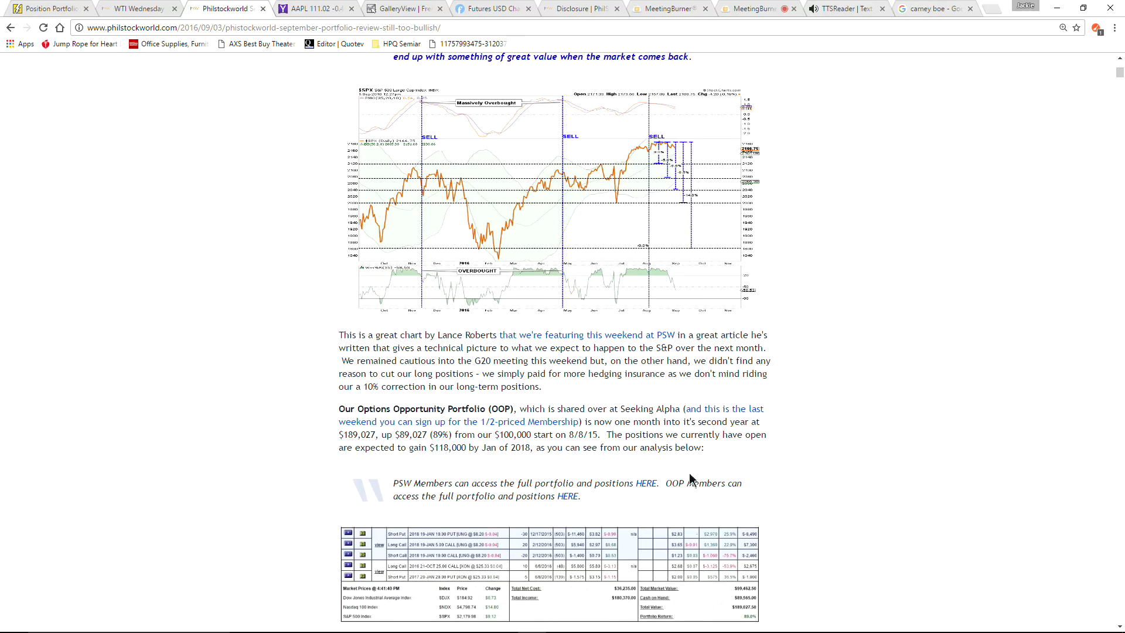
# Step: Open the PSW members' full portfolio link in a new window, find the positions table in the comments, and close the window
pyautogui.scroll(-1, 690, 478)
pyautogui.rightClick(642, 432)
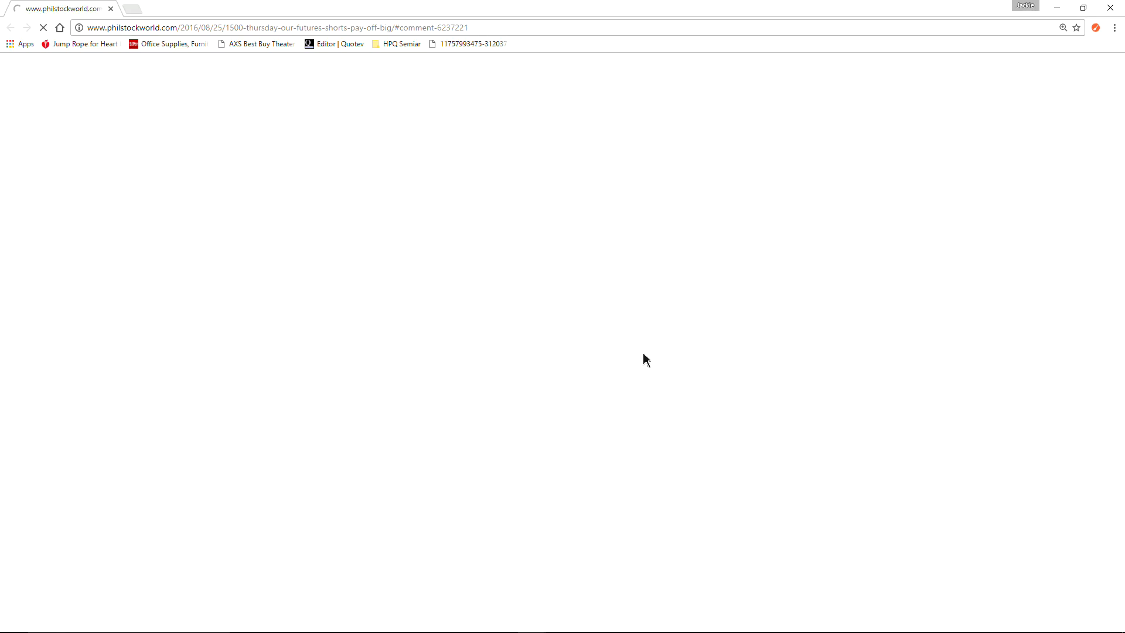
pyautogui.scroll(-20, 441, 398)
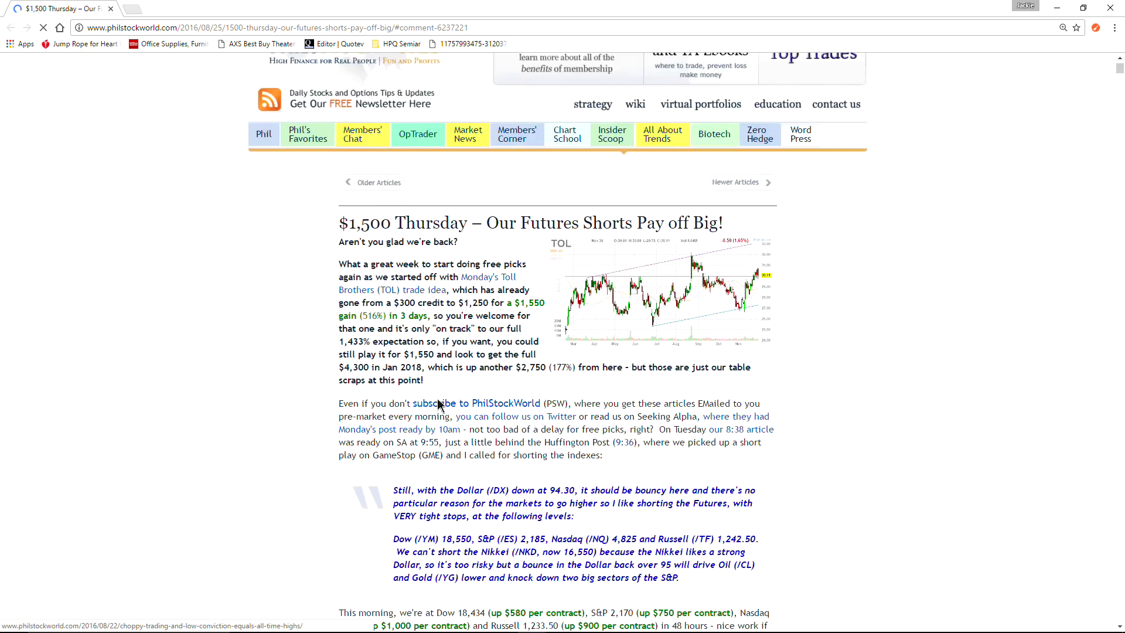
pyautogui.scroll(-20, 418, 432)
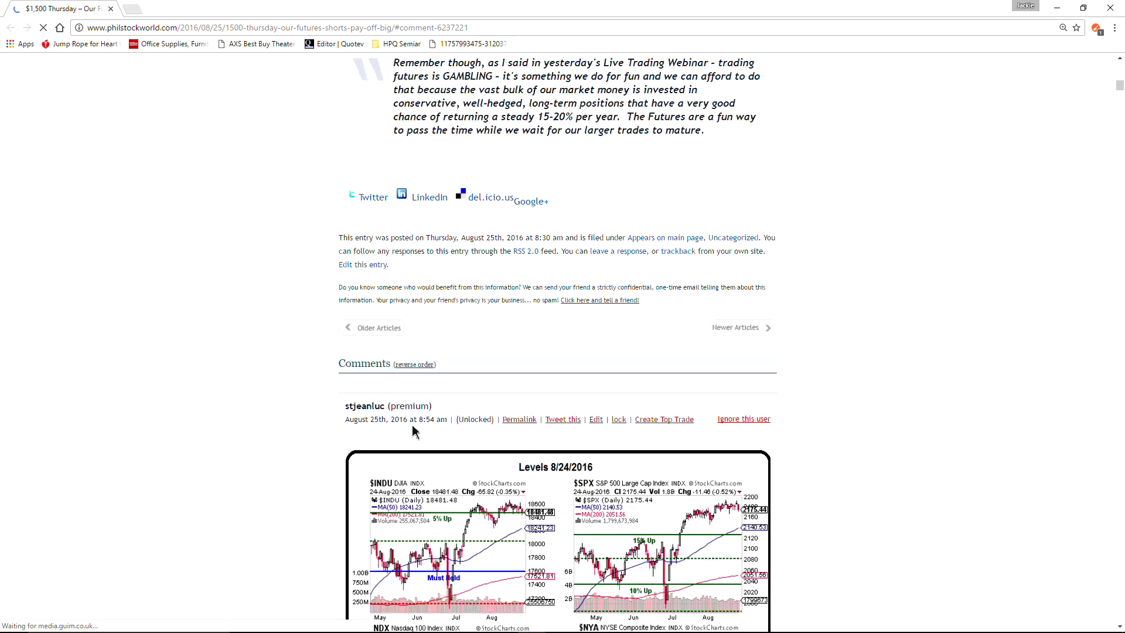
pyautogui.scroll(-5, 408, 431)
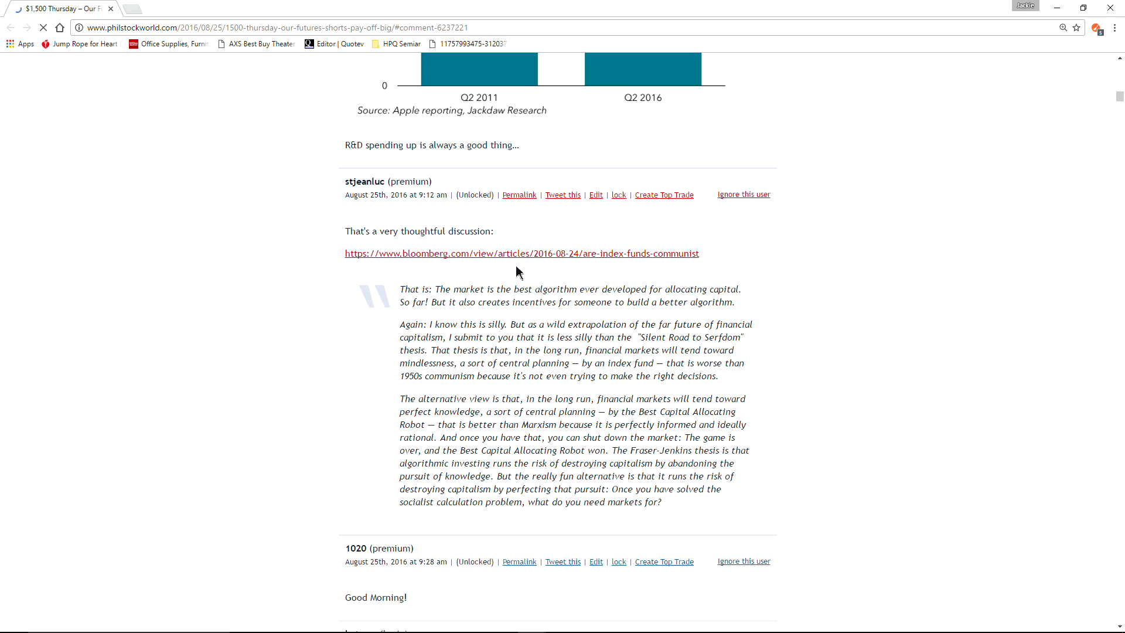
pyautogui.scroll(-6, 518, 272)
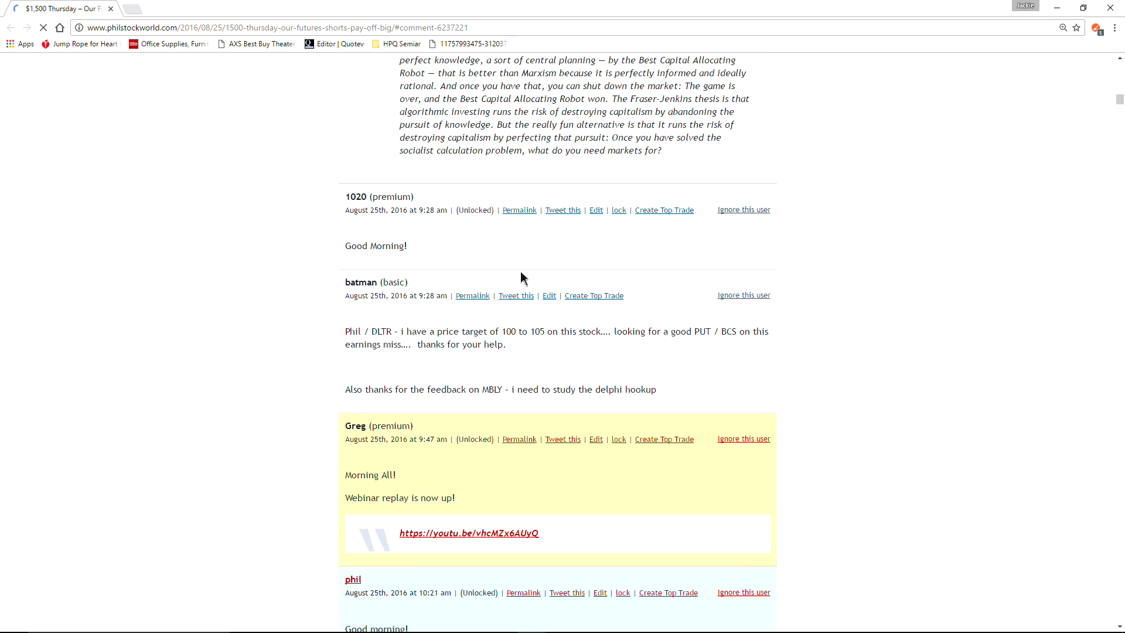
pyautogui.scroll(-4, 914, 290)
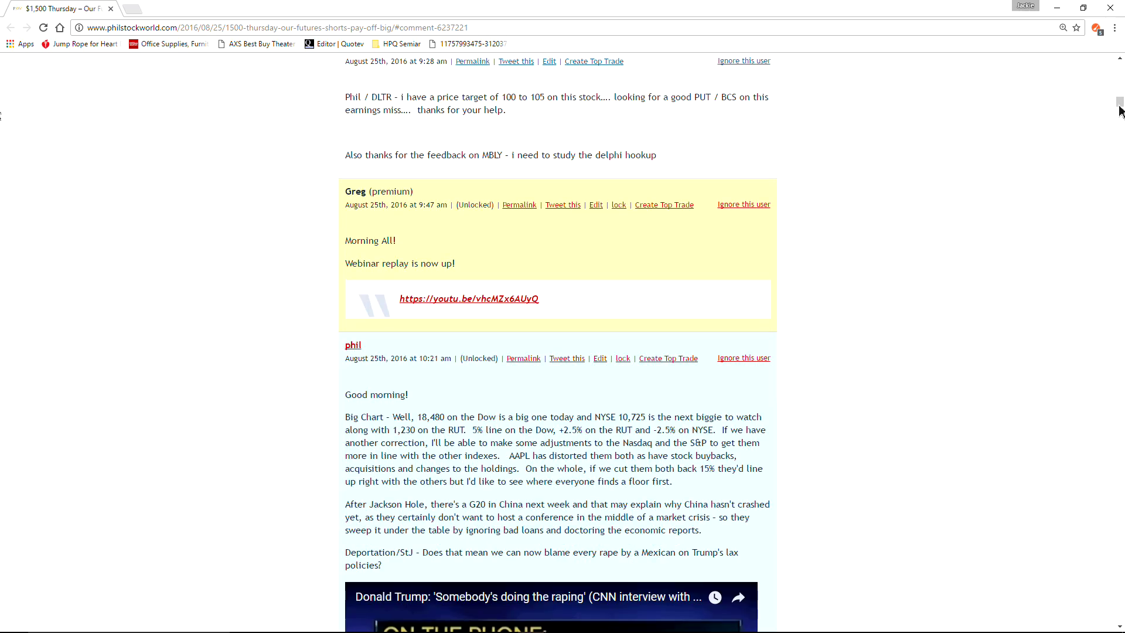
pyautogui.moveTo(1120, 106); pyautogui.dragTo(1120, 258)
pyautogui.scroll(-8, 835, 305)
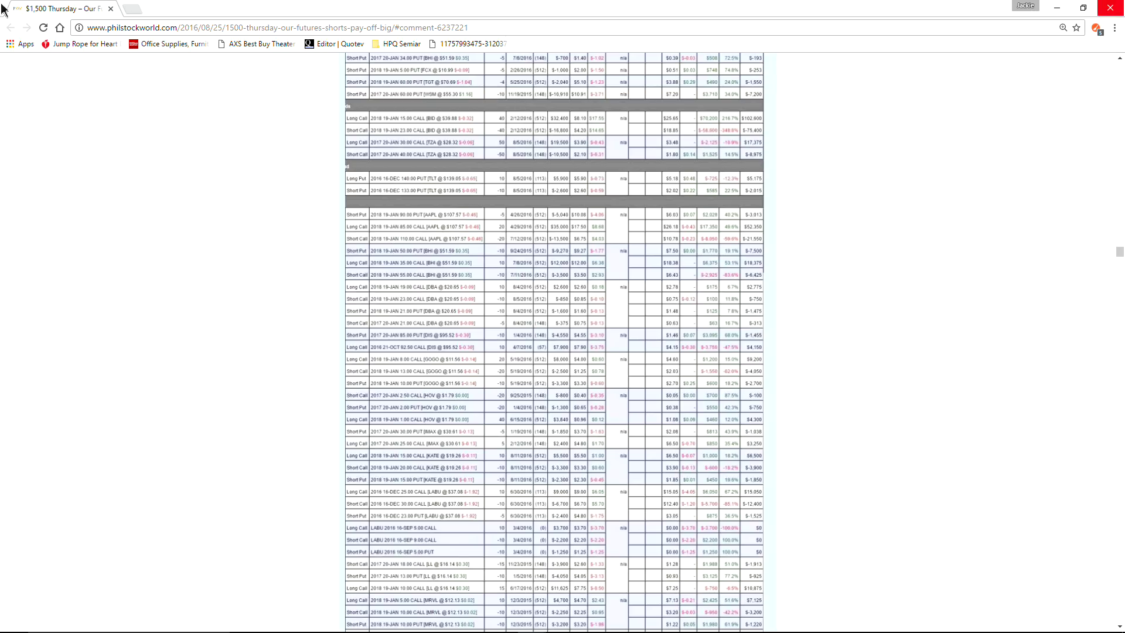
pyautogui.click(1111, 8)
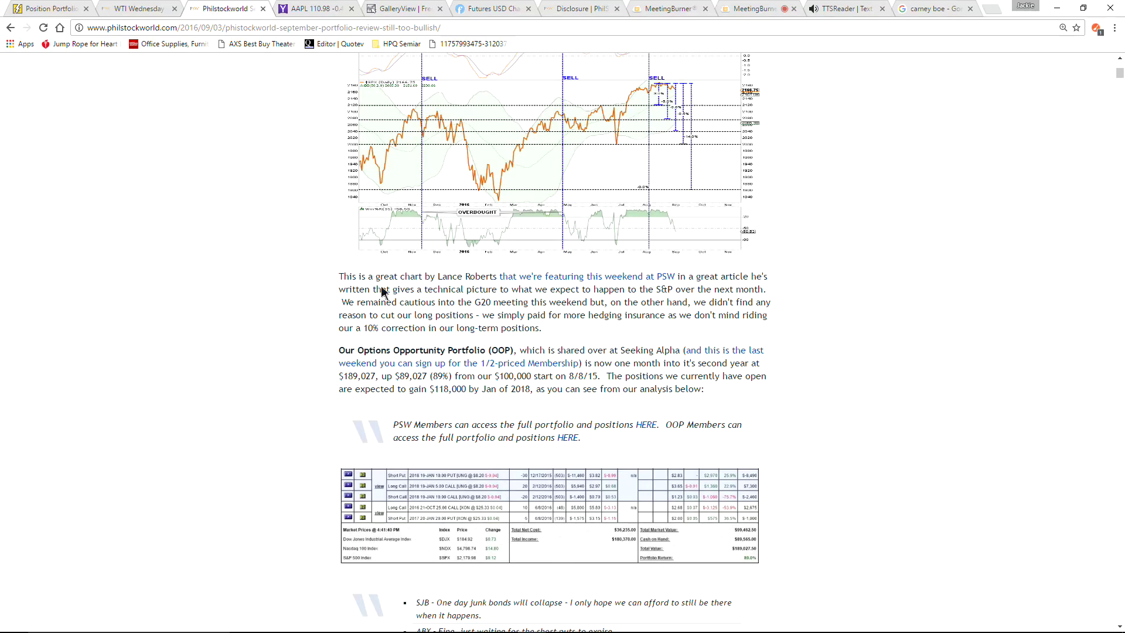
# Step: Review the 5% Portfolio in PowerOptions from its settings to the custom spreads, and check the comments under the WTI Wednesday article
pyautogui.click(48, 11)
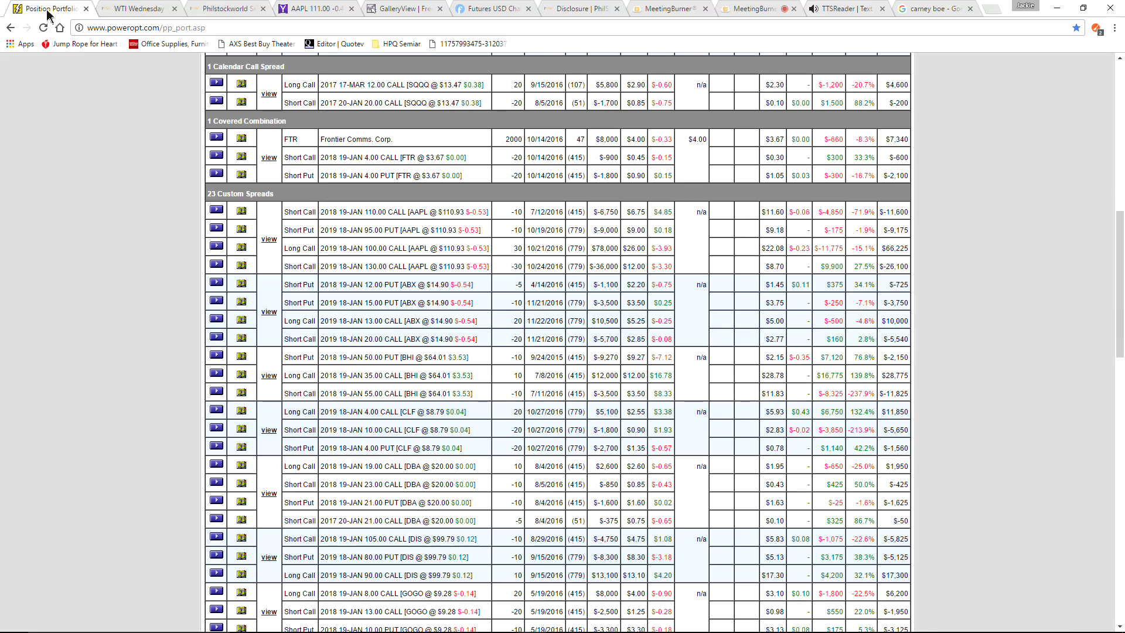
pyautogui.scroll(6, 88, 116)
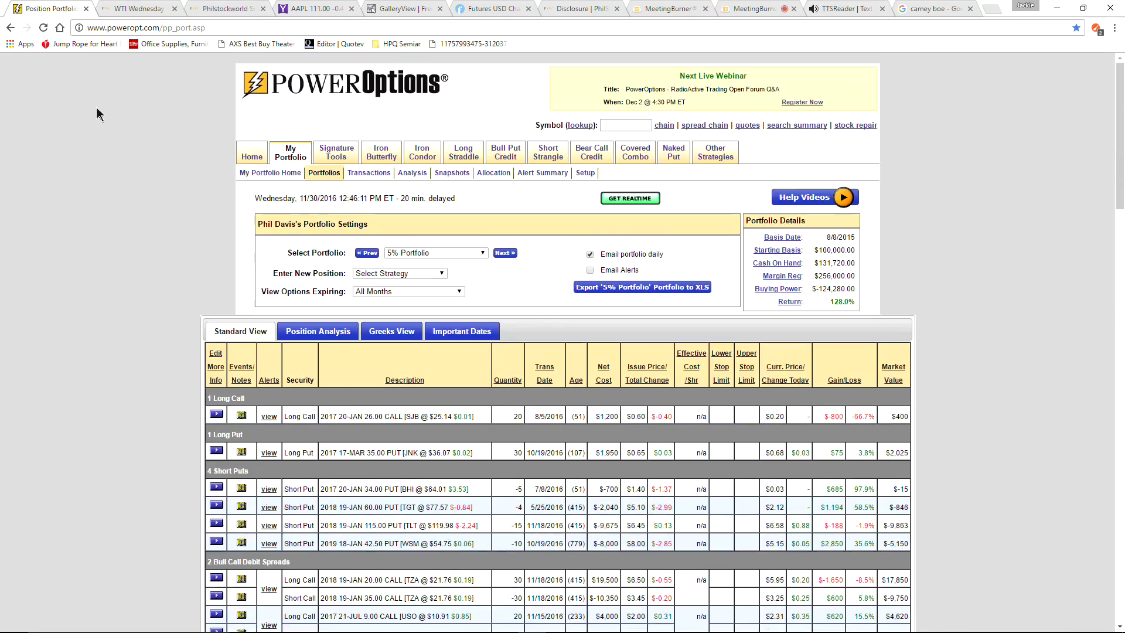
pyautogui.scroll(-6, 98, 115)
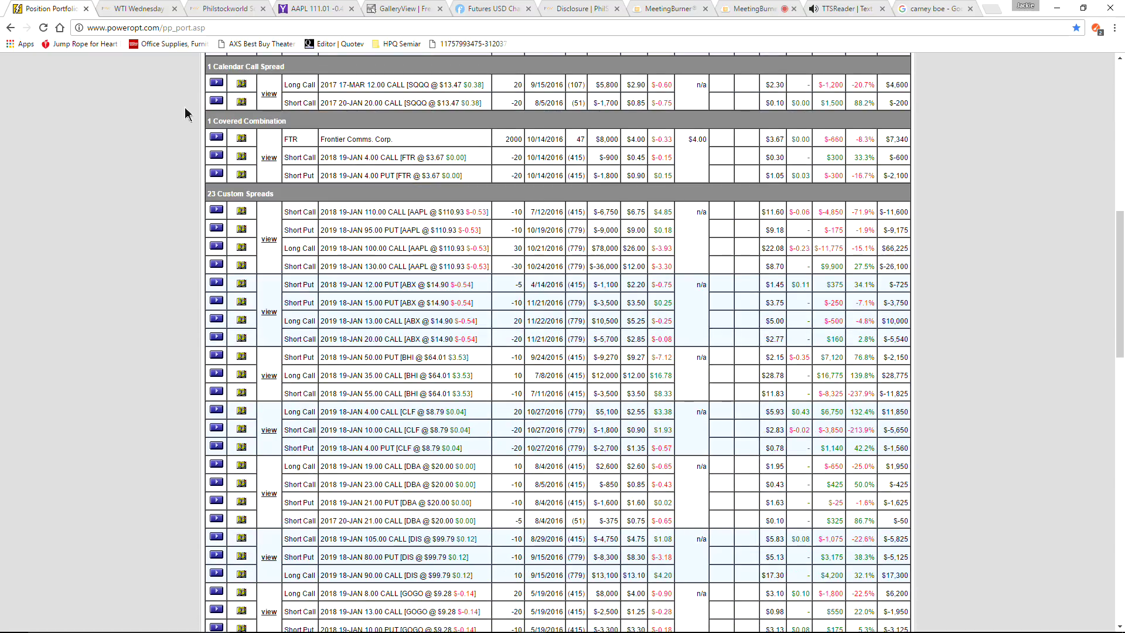
pyautogui.click(133, 9)
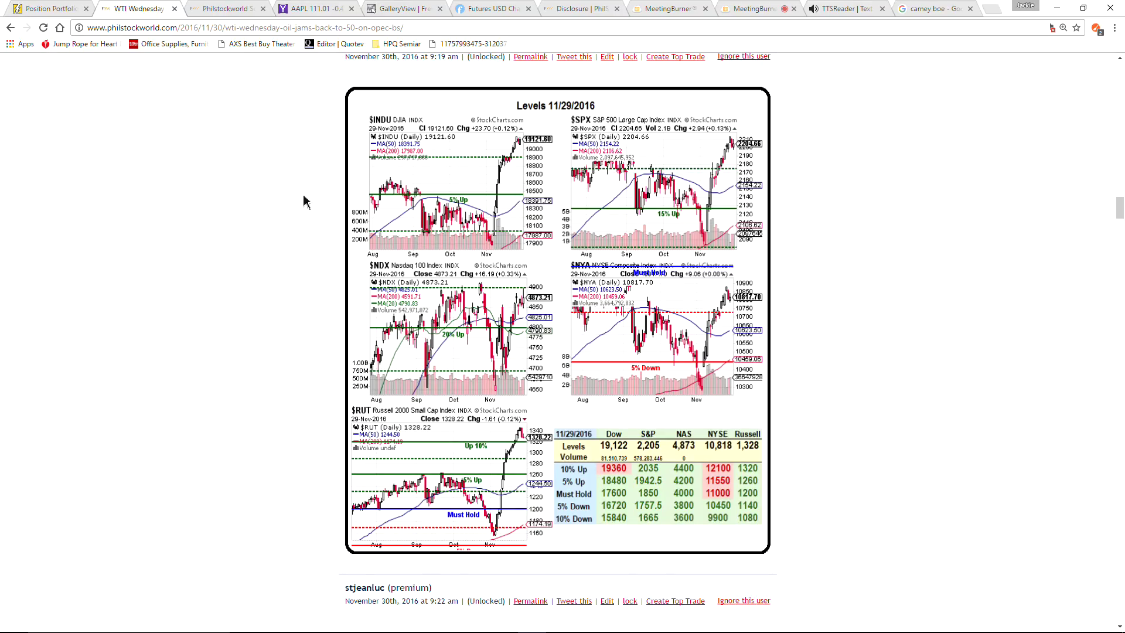
pyautogui.scroll(4, 303, 201)
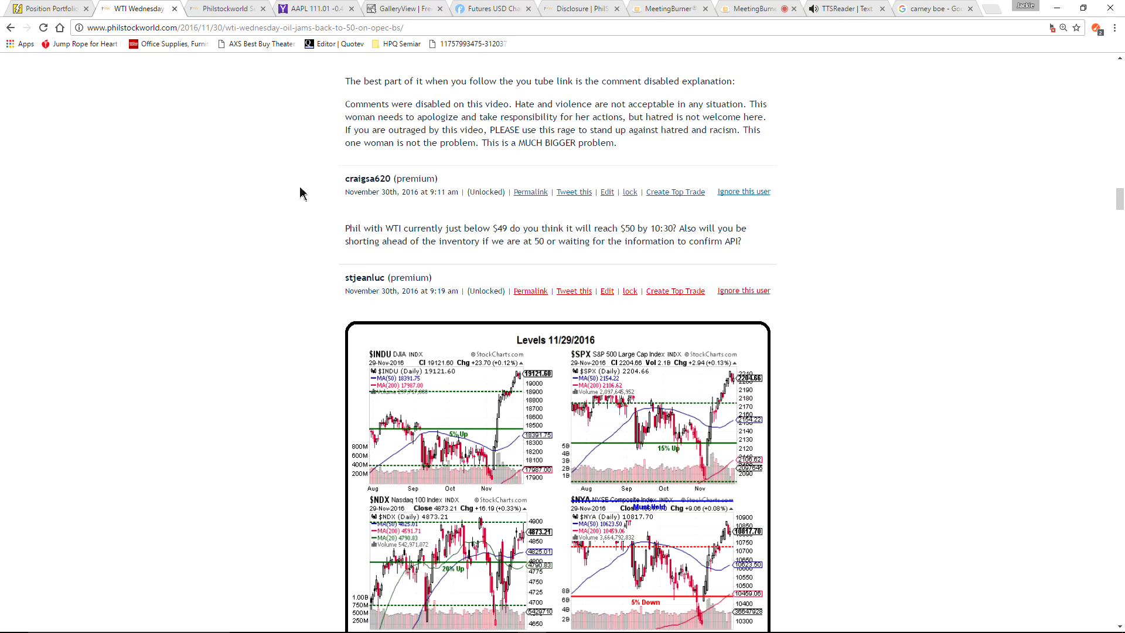
# Step: Return to the September Portfolio Review, open the OOP members' portfolio link in a new window, and look over the Seeking Alpha article
pyautogui.click(233, 11)
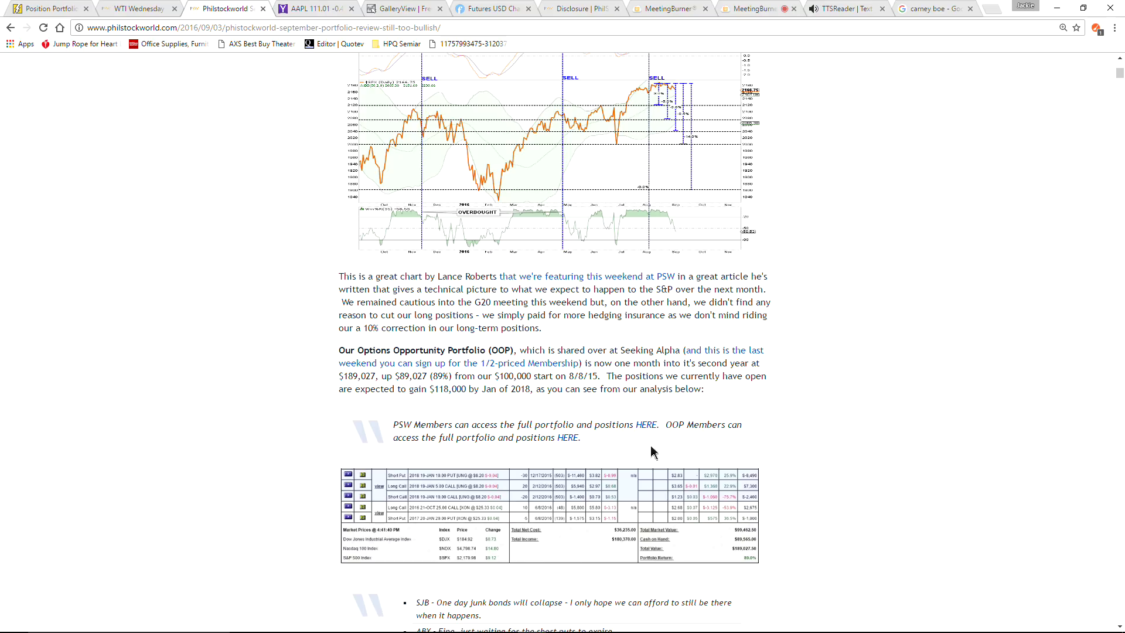
pyautogui.rightClick(567, 437)
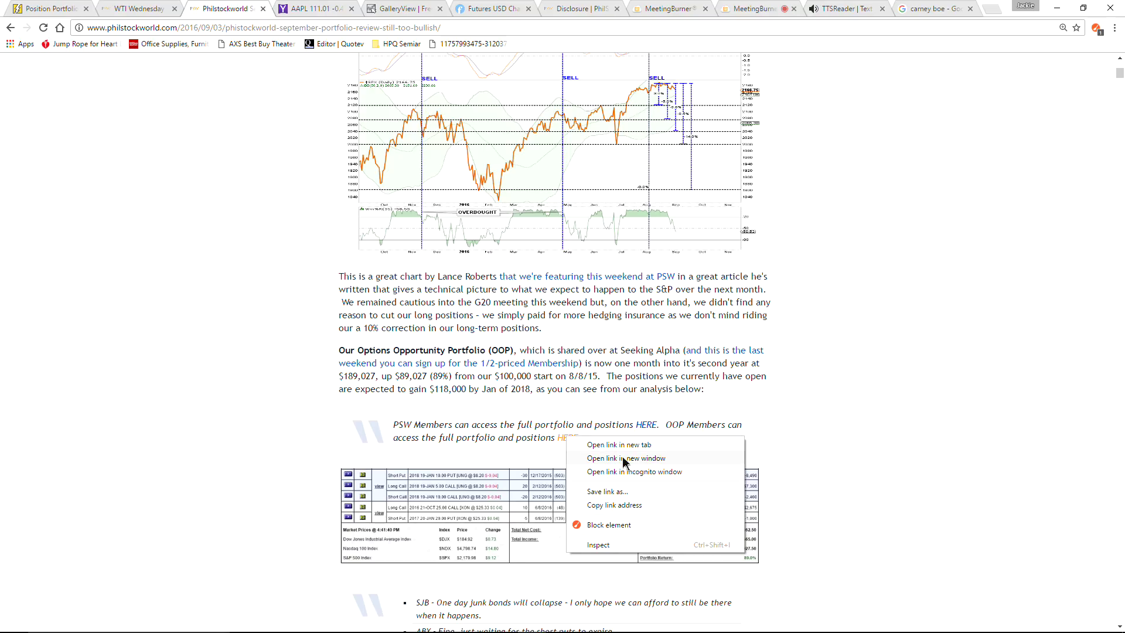
pyautogui.click(625, 459)
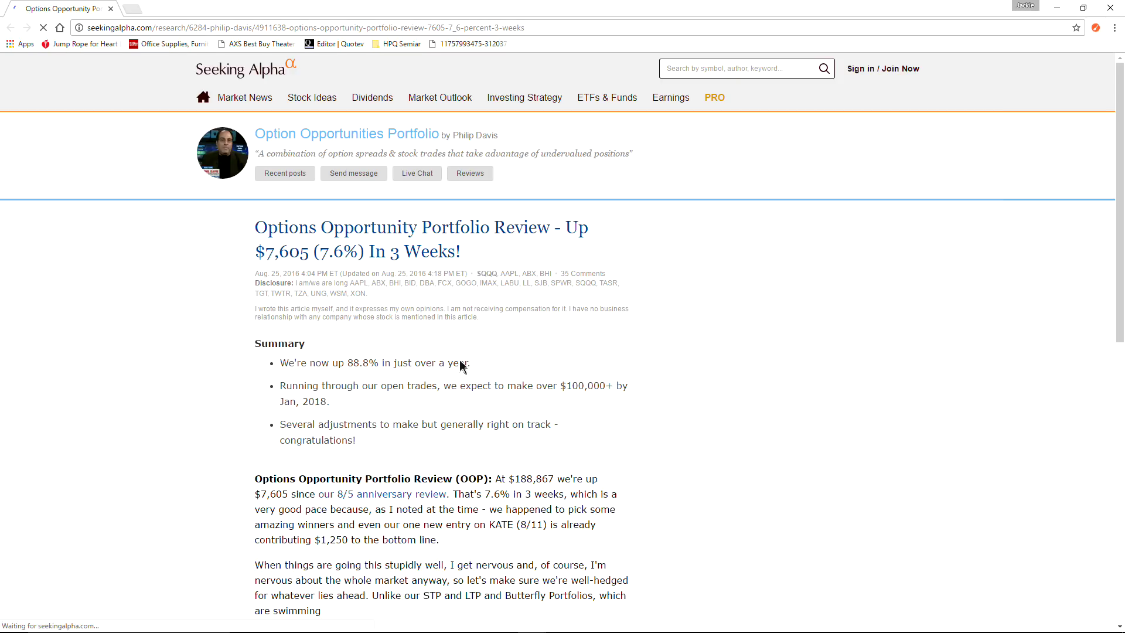
pyautogui.scroll(-8, 464, 405)
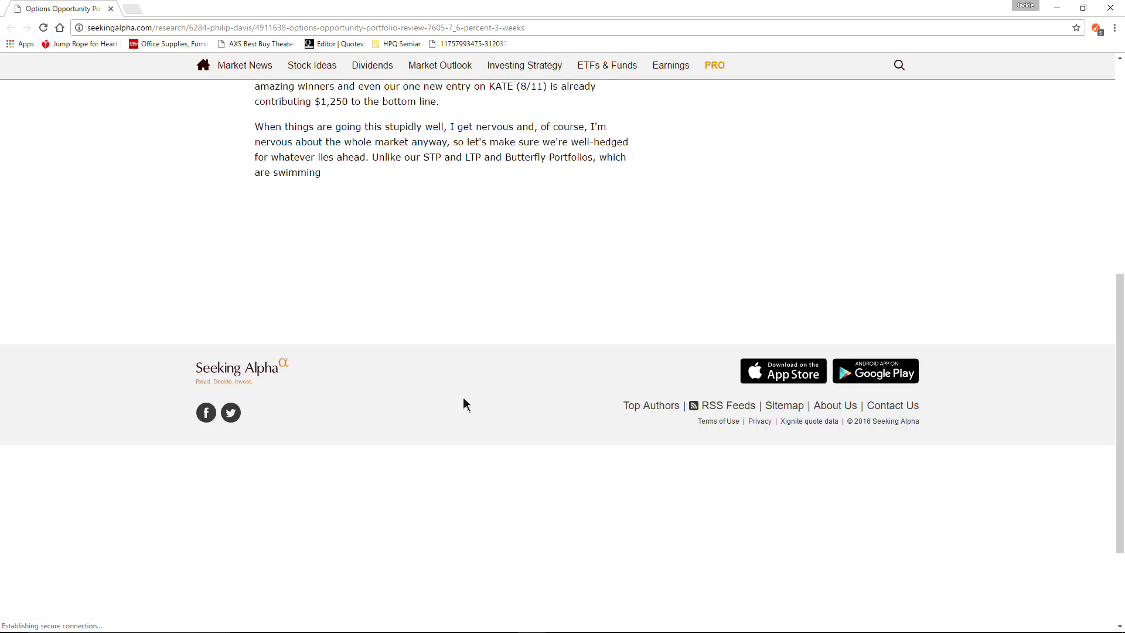
pyautogui.scroll(6, 465, 404)
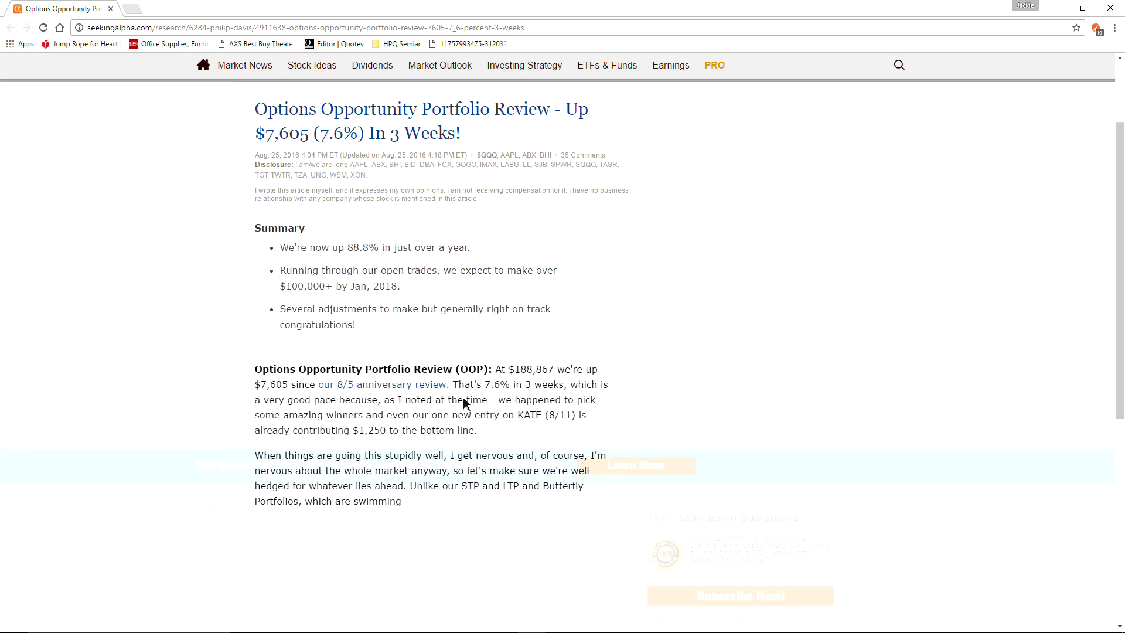
# Step: Close the Seeking Alpha article window and open the PSW members' full portfolio link from the September Portfolio Review in a new window
pyautogui.scroll(1, 572, 205)
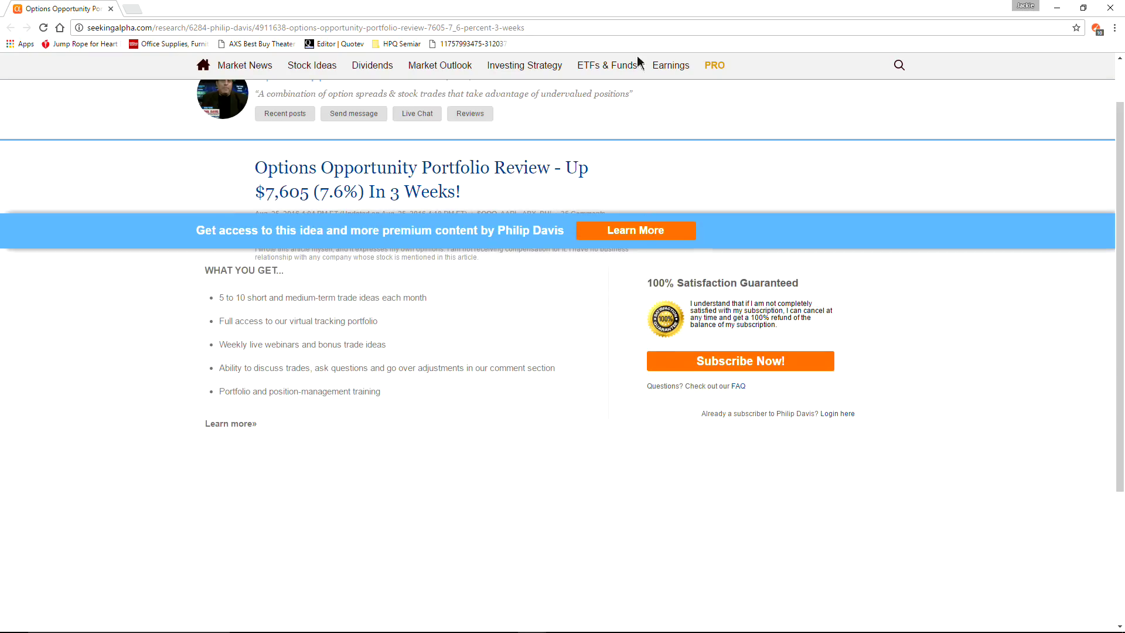
pyautogui.click(1111, 8)
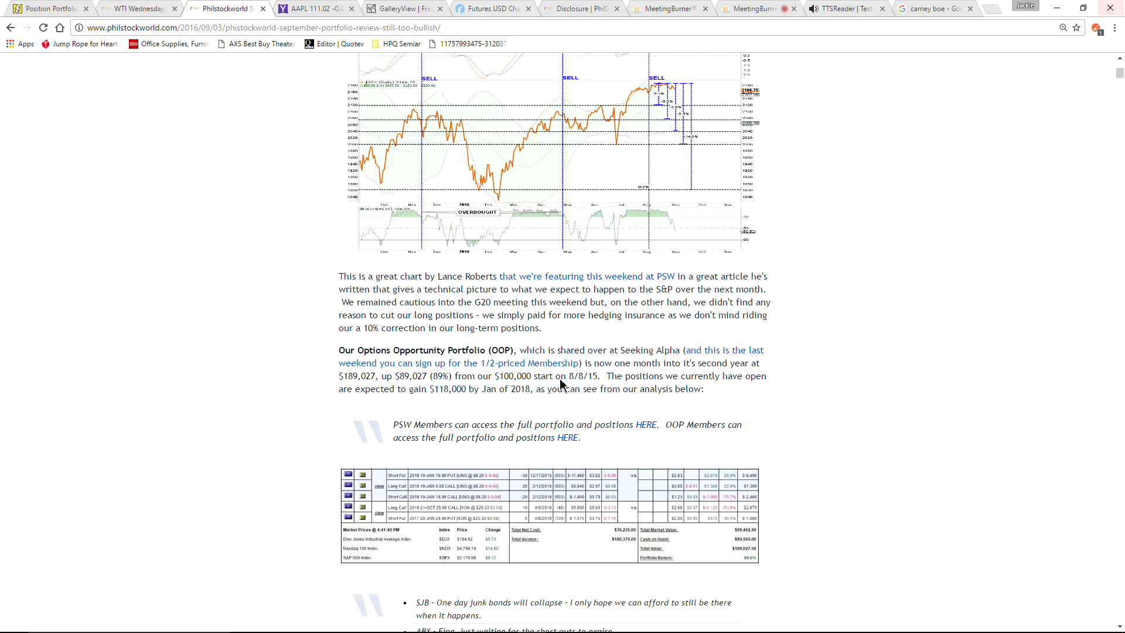
pyautogui.rightClick(572, 441)
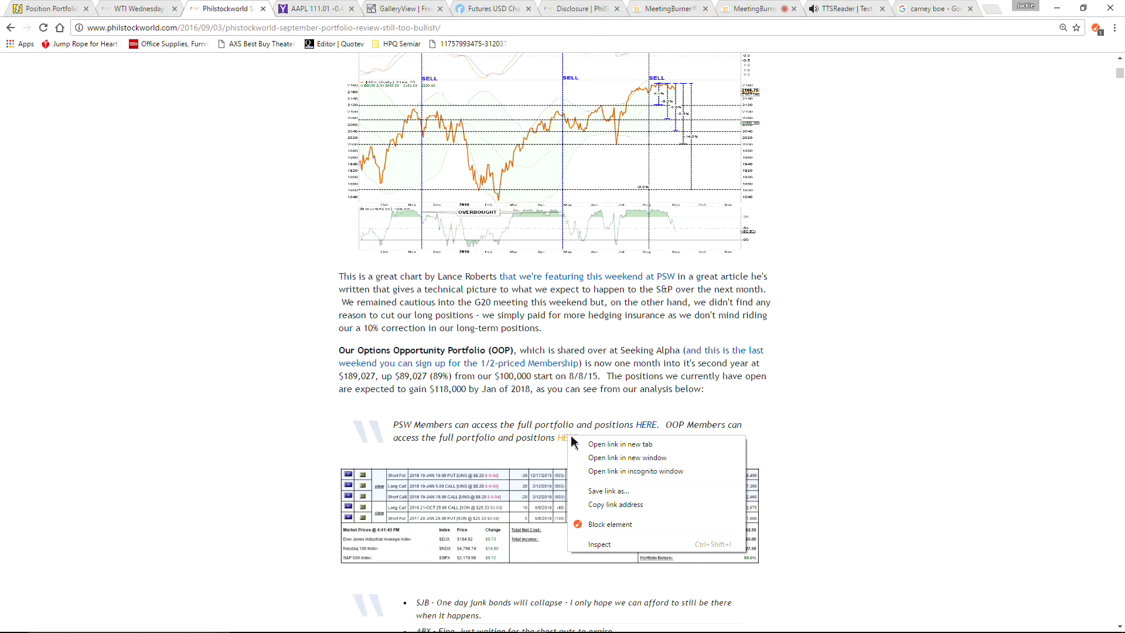
pyautogui.click(600, 416)
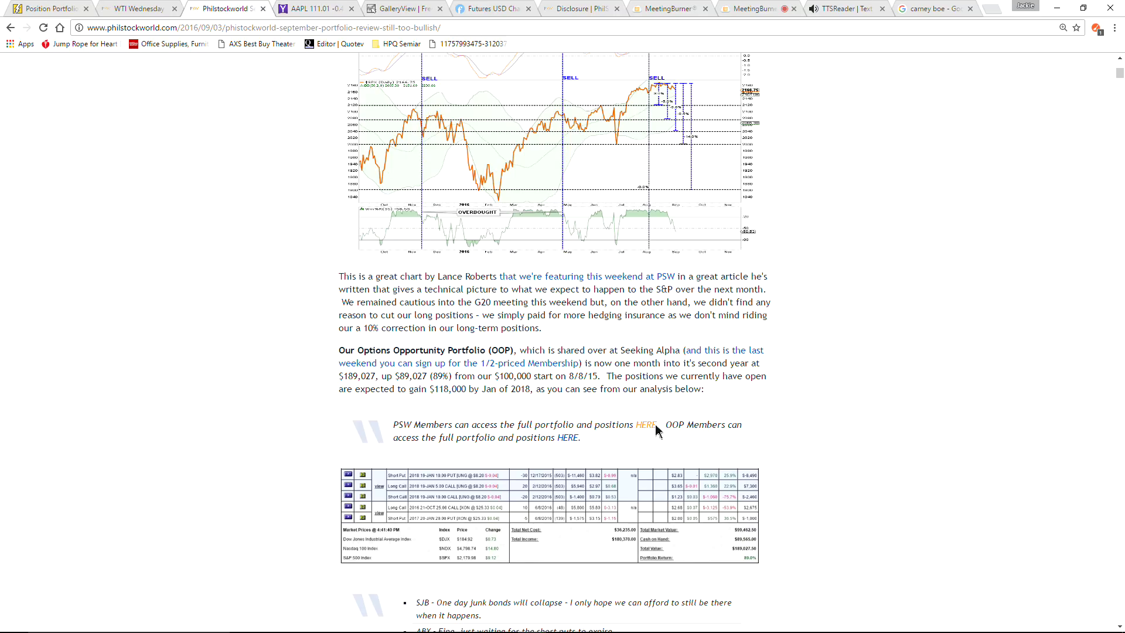
pyautogui.rightClick(647, 425)
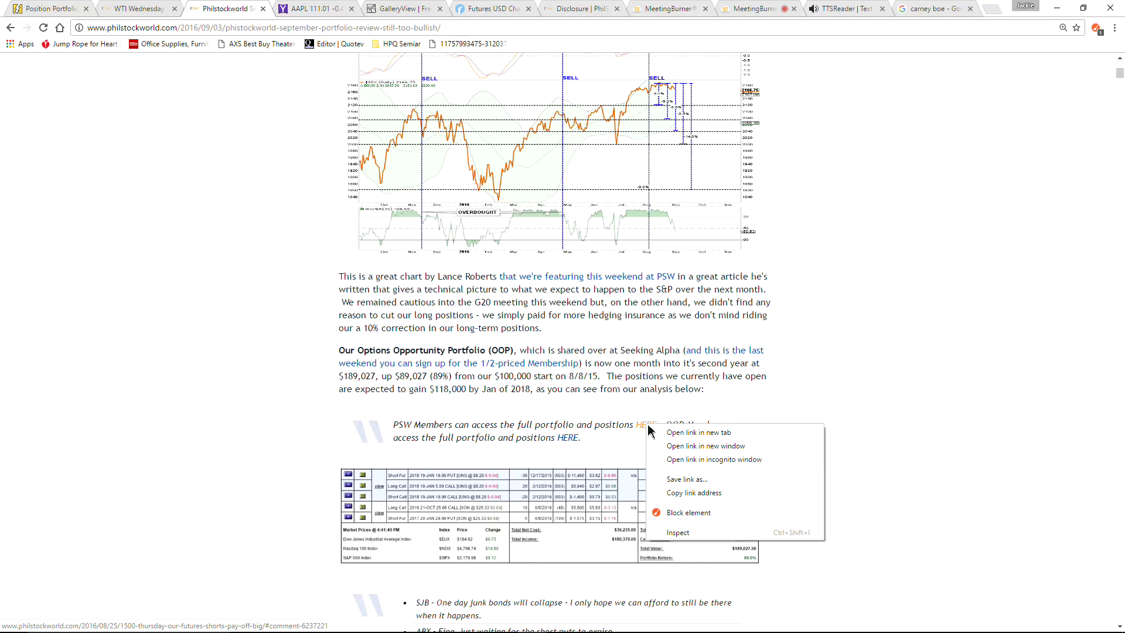
pyautogui.click(693, 446)
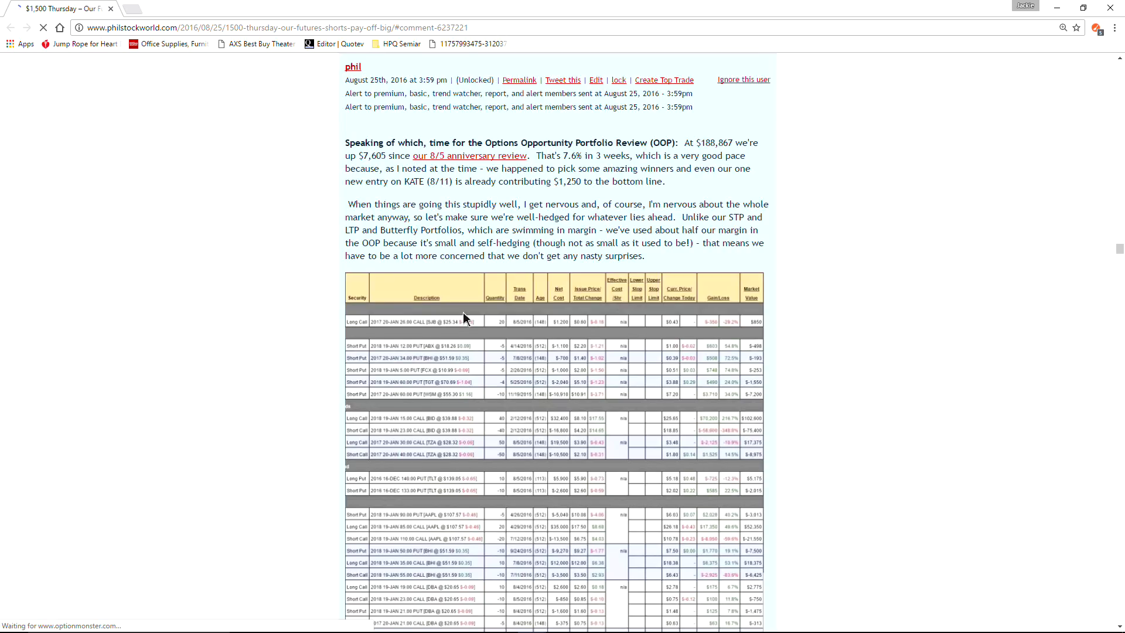
# Step: Examine the OOP positions table and the per-symbol commentary in the August 25th review comment, and close the window
pyautogui.scroll(-15, 332, 303)
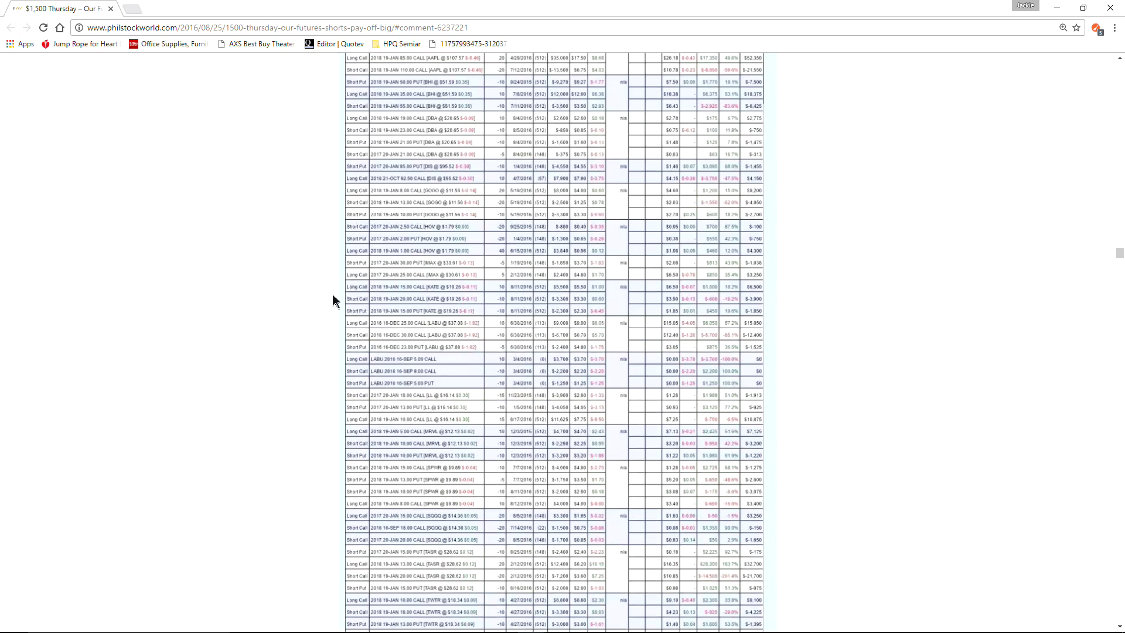
pyautogui.scroll(-8, 519, 282)
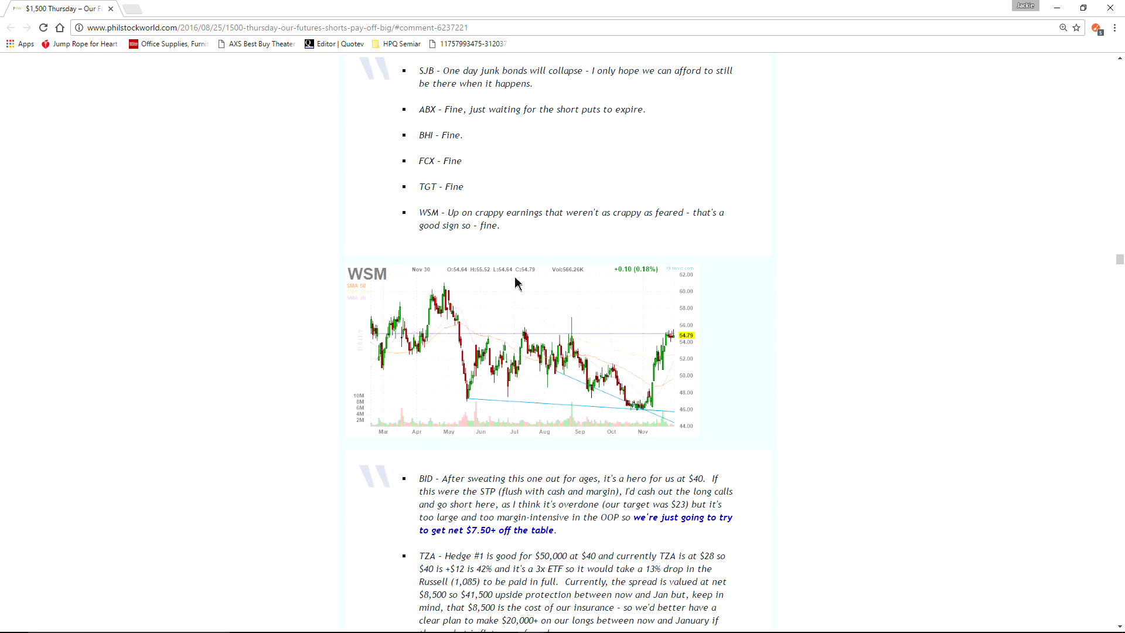
pyautogui.scroll(-9, 515, 283)
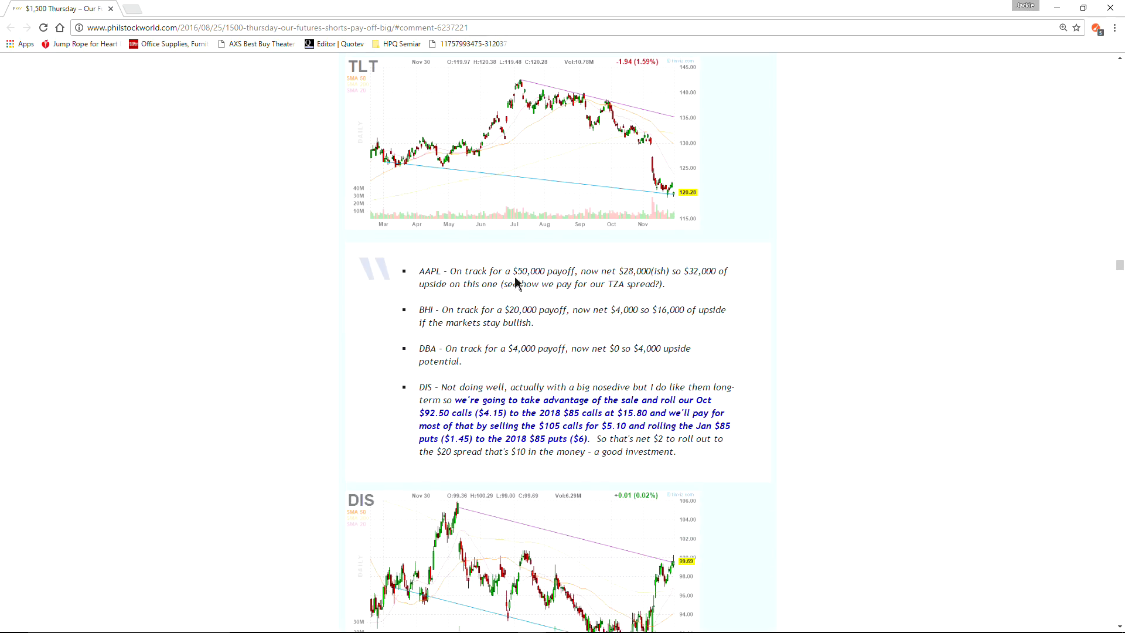
pyautogui.scroll(1, 514, 242)
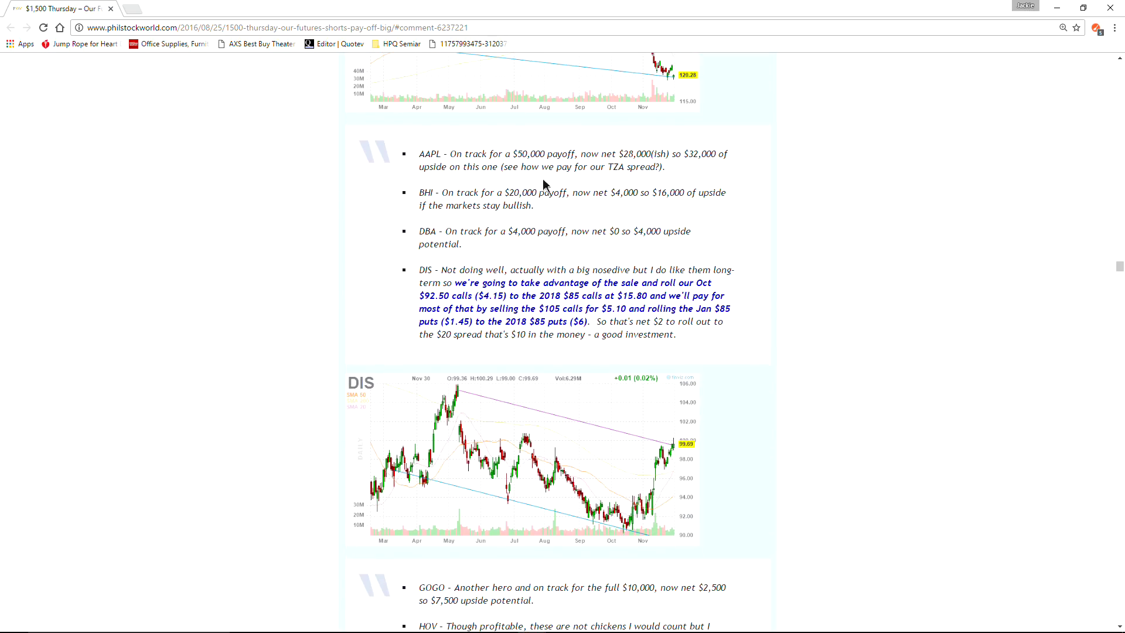
pyautogui.scroll(2, 539, 188)
pyautogui.scroll(-2, 536, 194)
pyautogui.scroll(8, 530, 203)
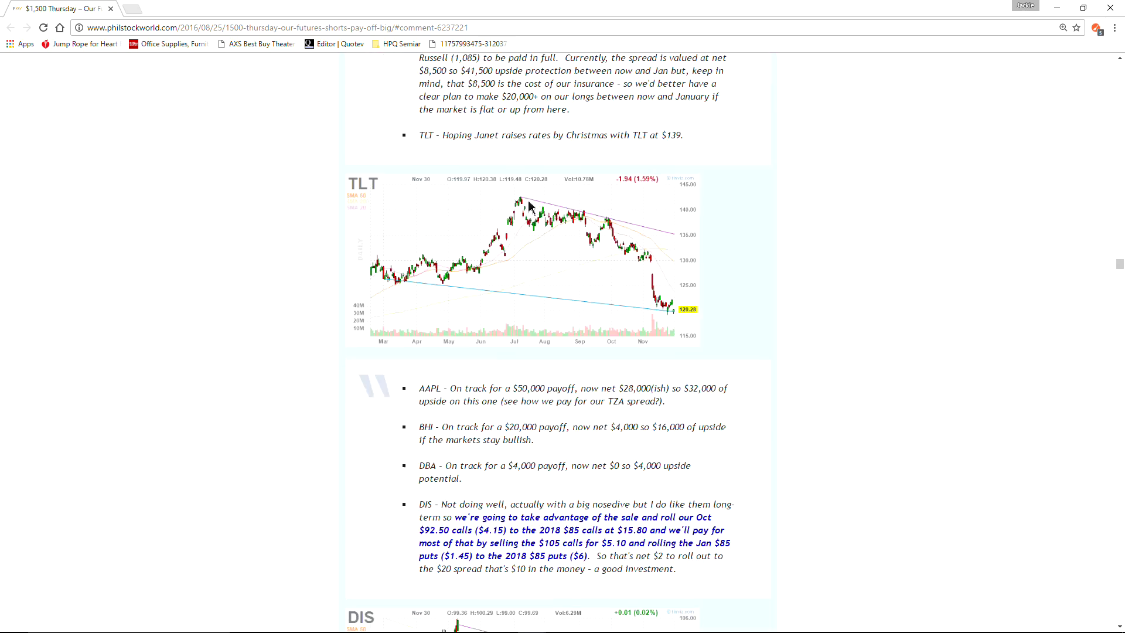
pyautogui.scroll(20, 529, 207)
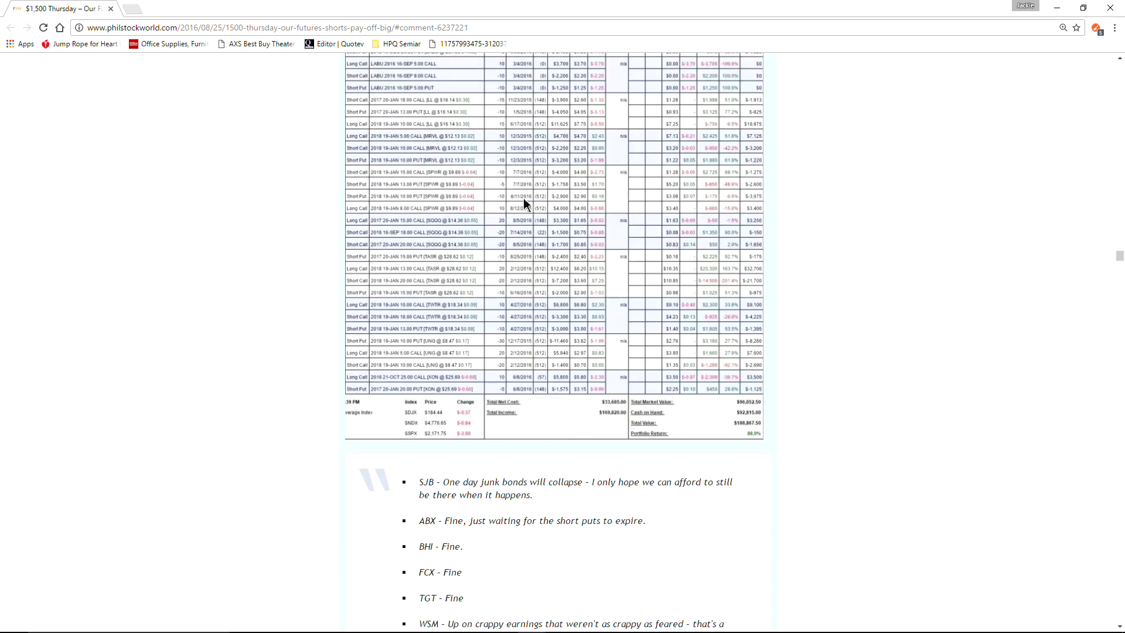
pyautogui.scroll(4, 523, 199)
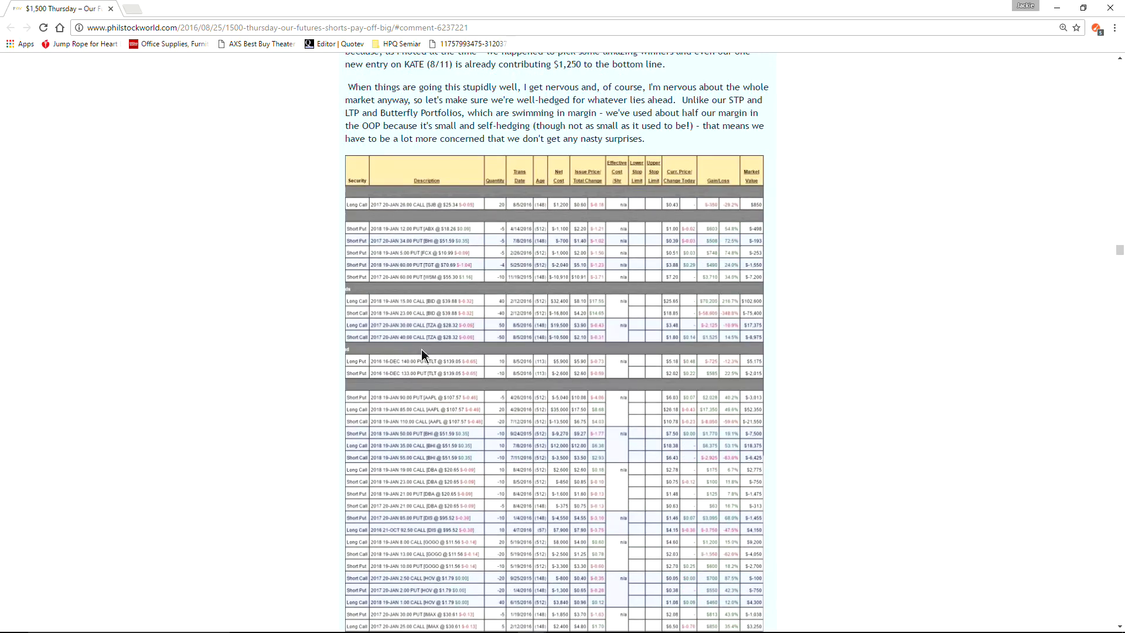
pyautogui.scroll(-1, 421, 349)
pyautogui.scroll(-2, 428, 324)
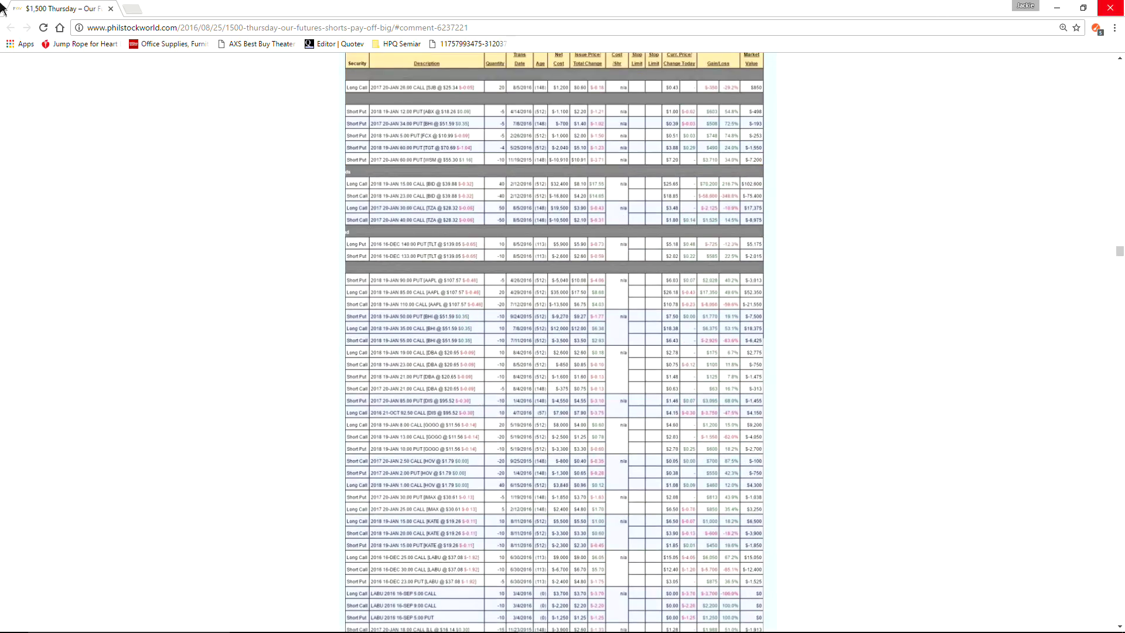
pyautogui.click(1115, 11)
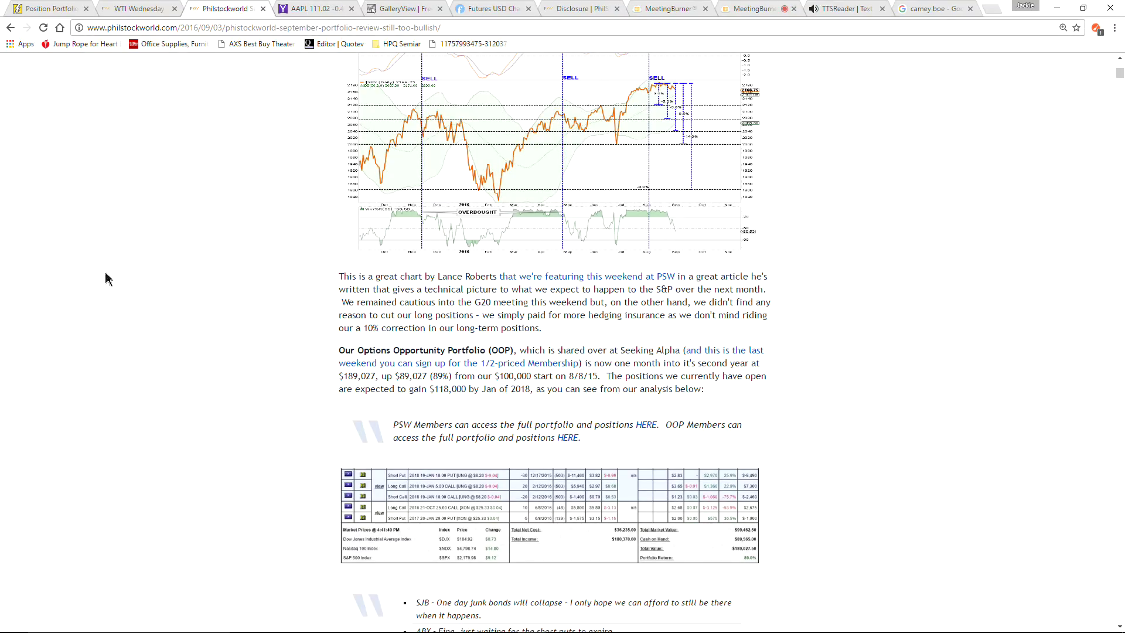
# Step: Go back to the start of the September Portfolio Review and open the Phil's Stock World home page
pyautogui.scroll(6, 234, 285)
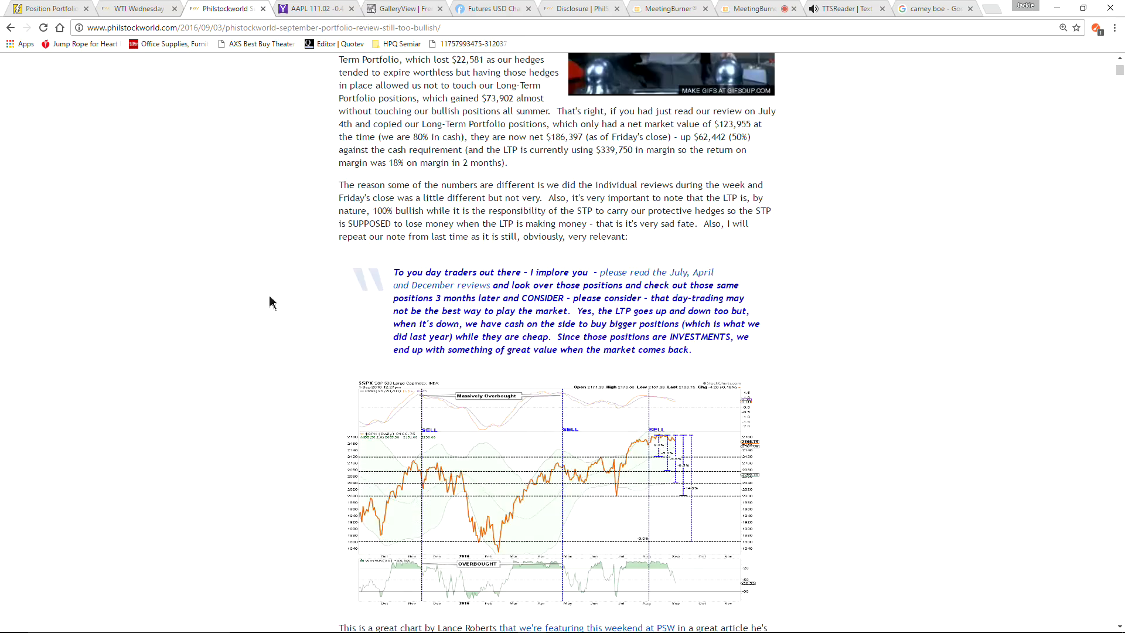
pyautogui.scroll(4, 271, 293)
pyautogui.scroll(-1, 275, 282)
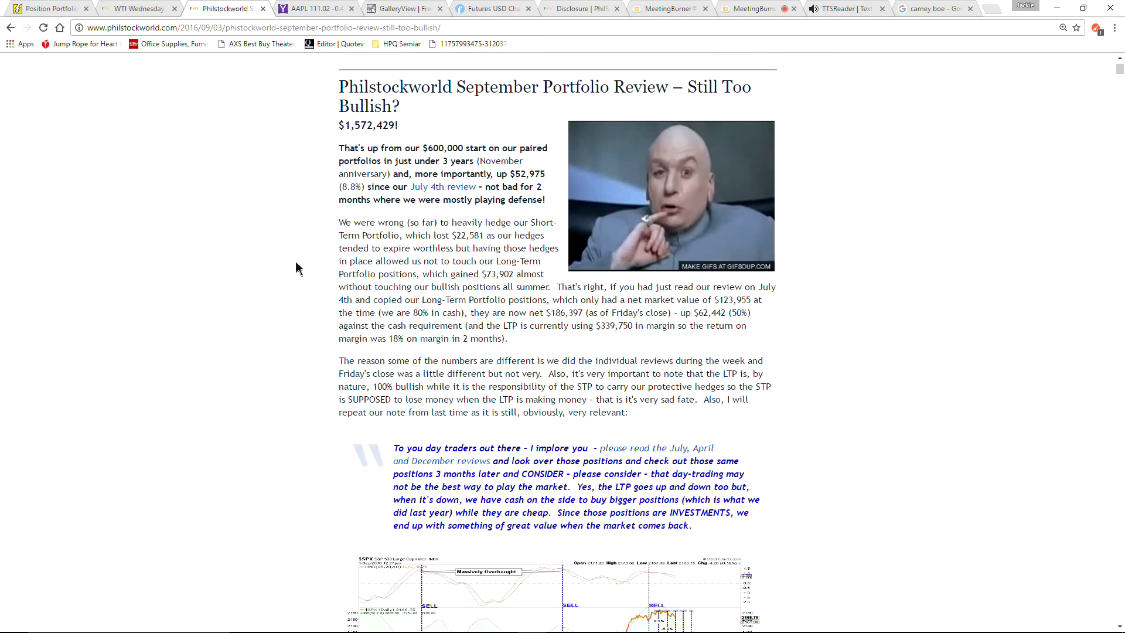
pyautogui.scroll(4, 296, 269)
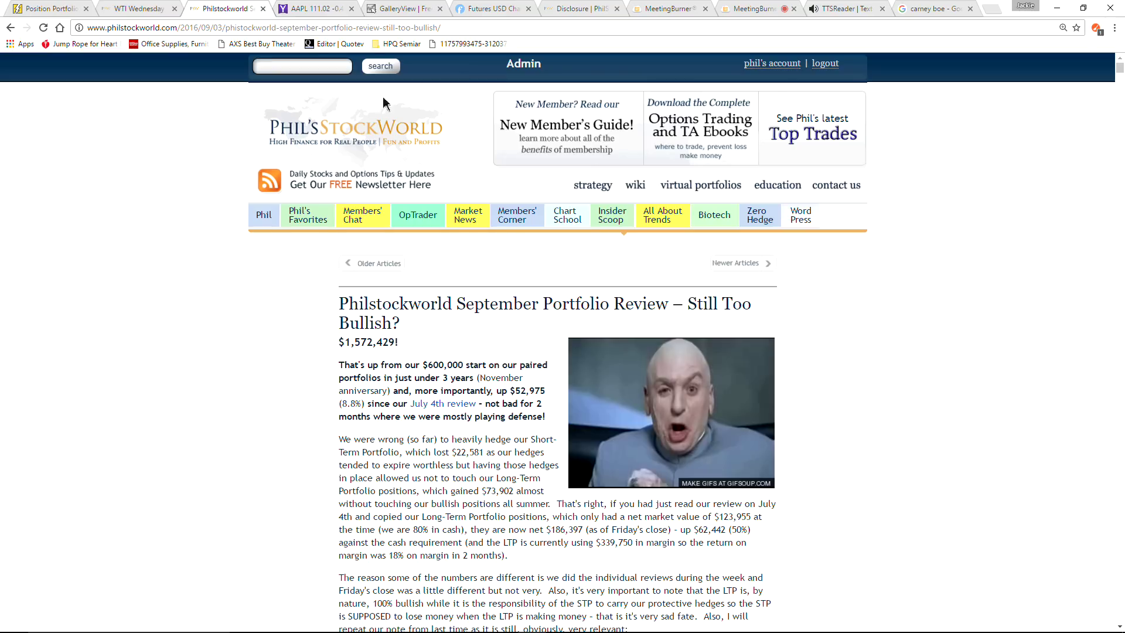
pyautogui.click(369, 130)
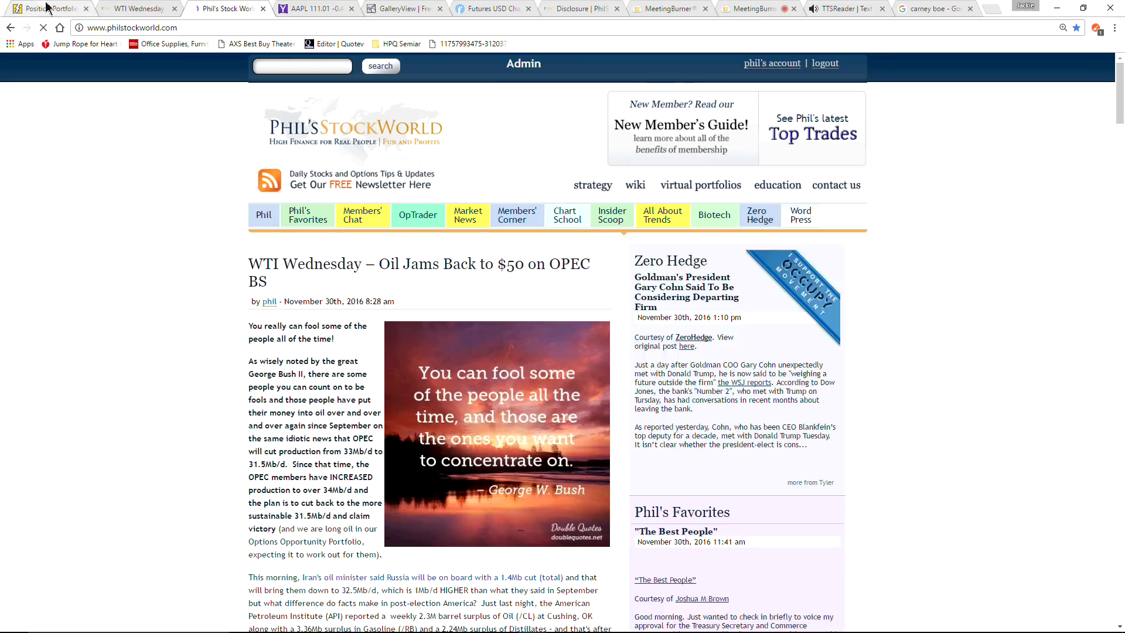
# Step: Switch to PowerOptions and display the Short-Term Virtual Portfolio with all expiration months
pyautogui.click(47, 7)
pyautogui.scroll(7, 586, 258)
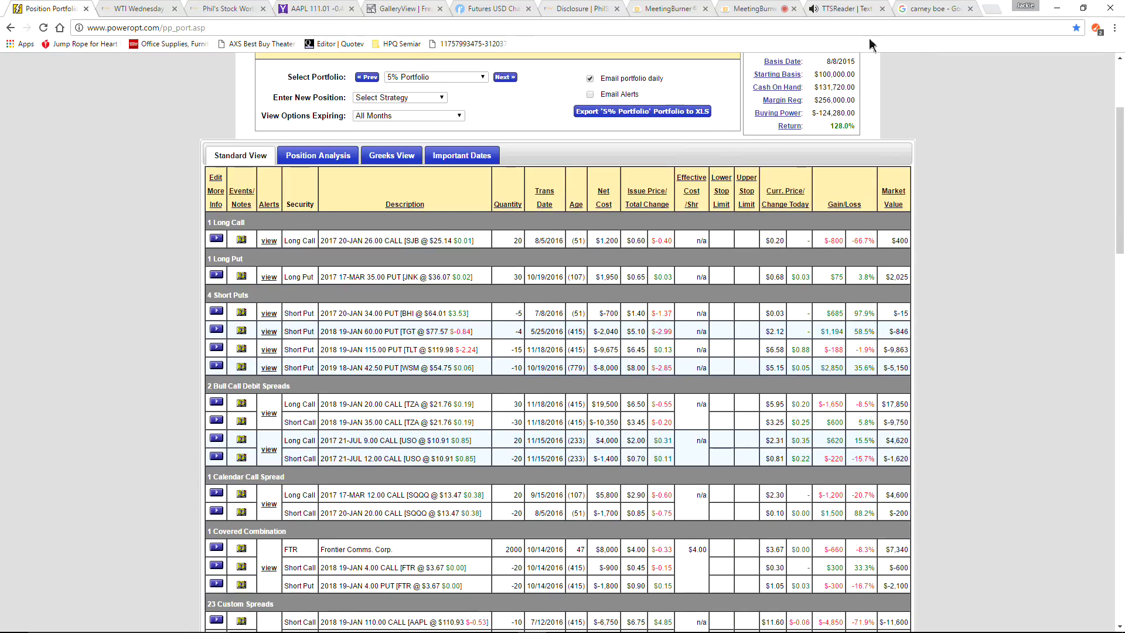
pyautogui.scroll(3, 750, 95)
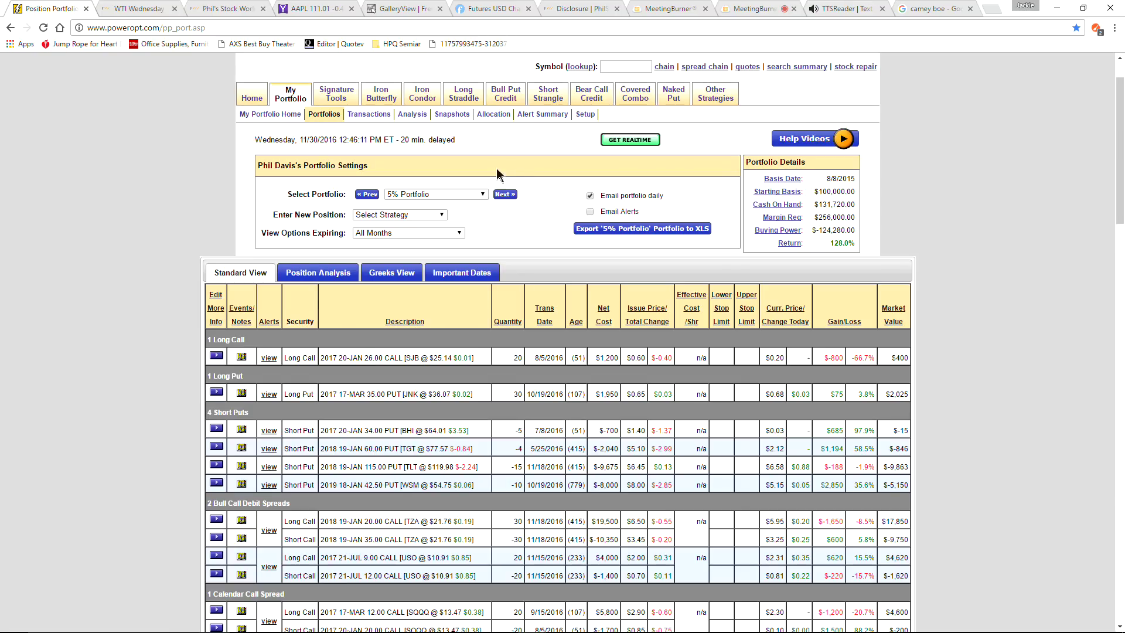
pyautogui.click(444, 194)
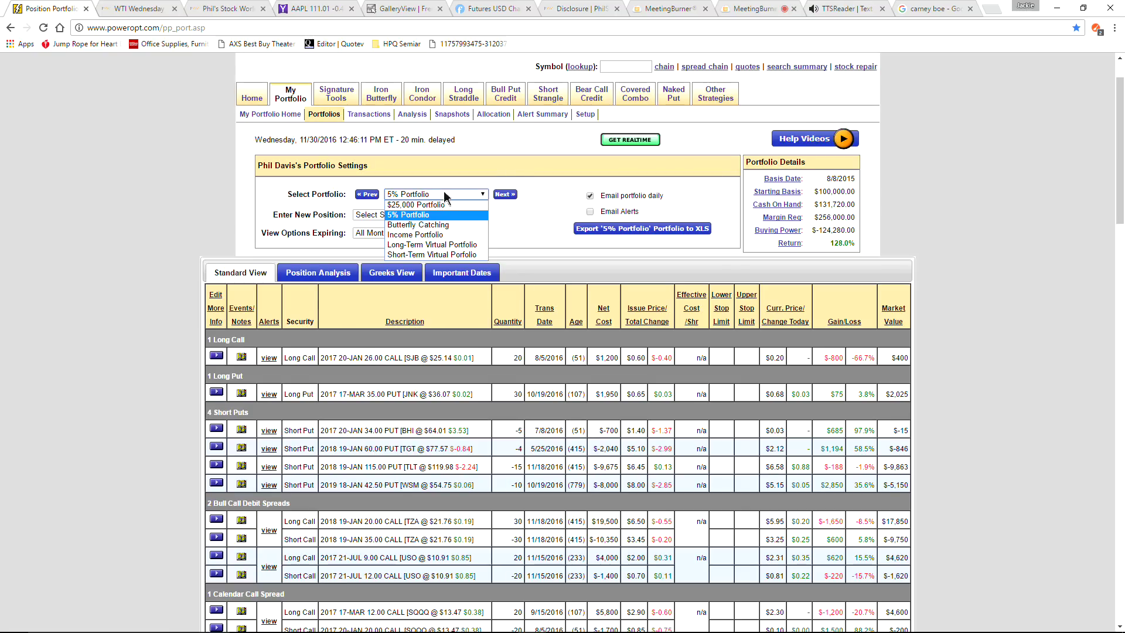
pyautogui.click(446, 255)
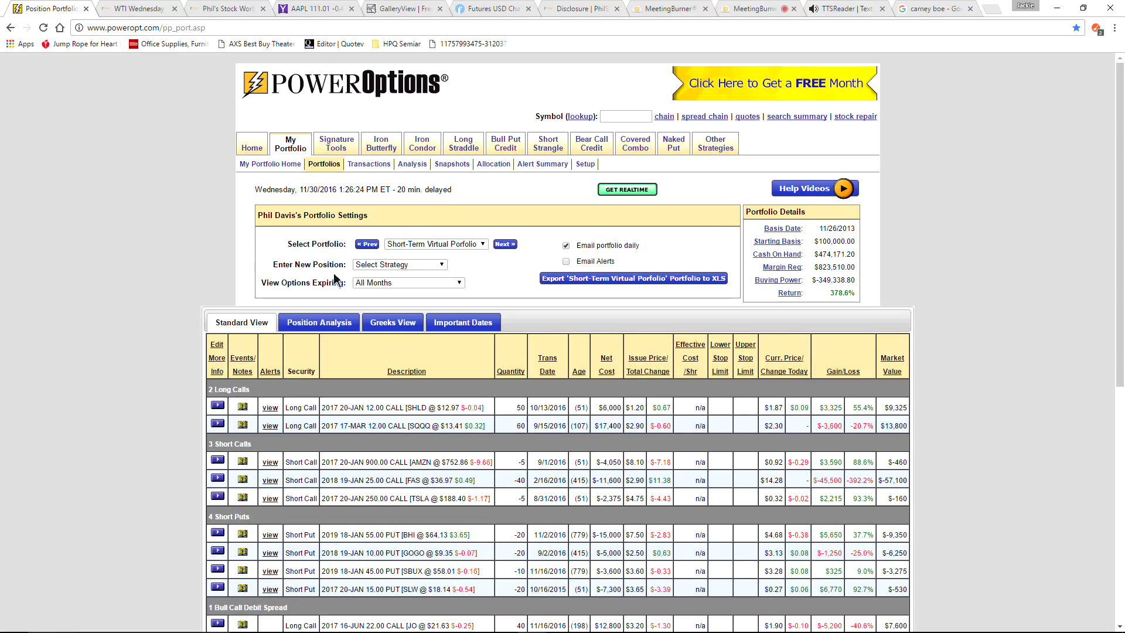
# Step: Display the 5% Portfolio and look over its details and first position groups
pyautogui.click(451, 247)
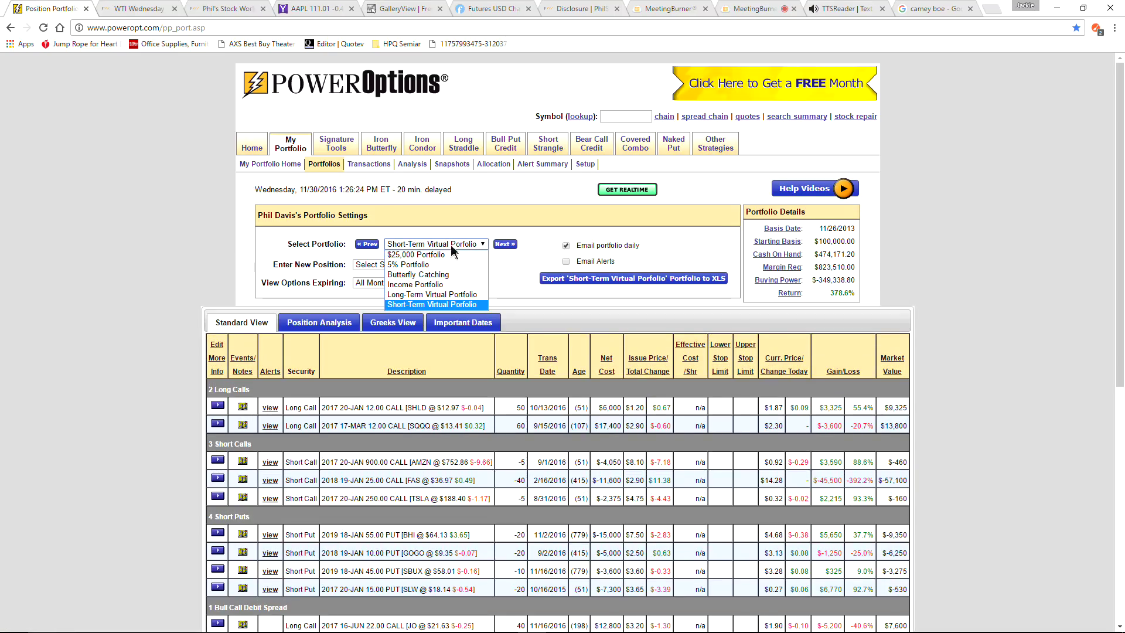
pyautogui.click(427, 265)
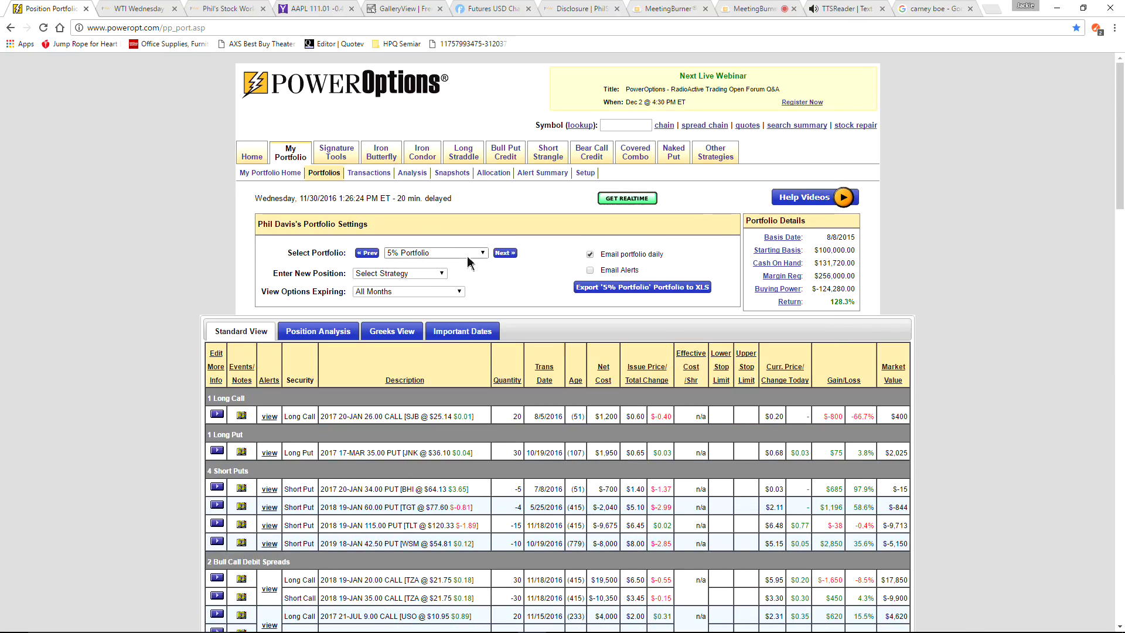
pyautogui.scroll(-1, 460, 276)
pyautogui.scroll(-3, 457, 283)
pyautogui.scroll(2, 457, 284)
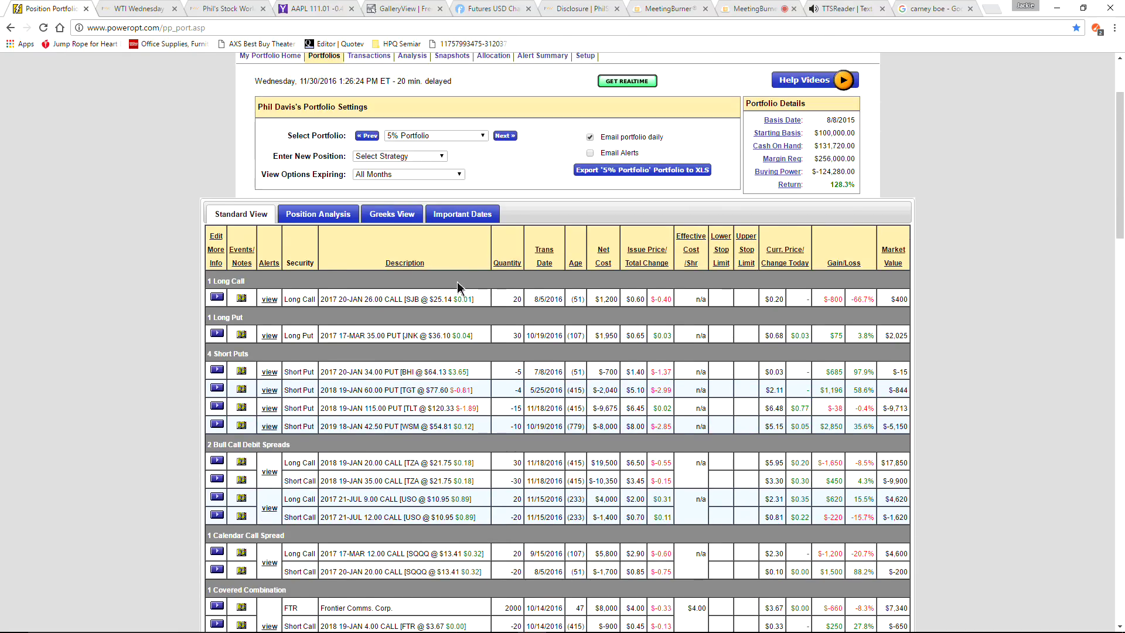
# Step: Check the return of the Short-Term Virtual Portfolio and bring up the Long-Term Virtual Portfolio for comparison
pyautogui.click(444, 137)
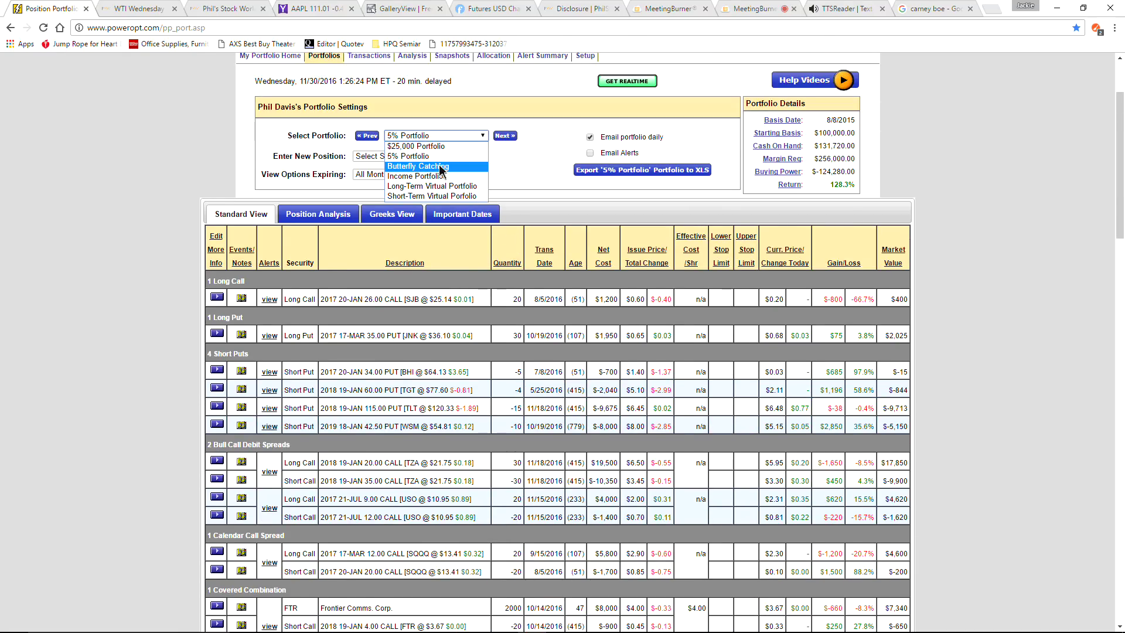
pyautogui.click(441, 196)
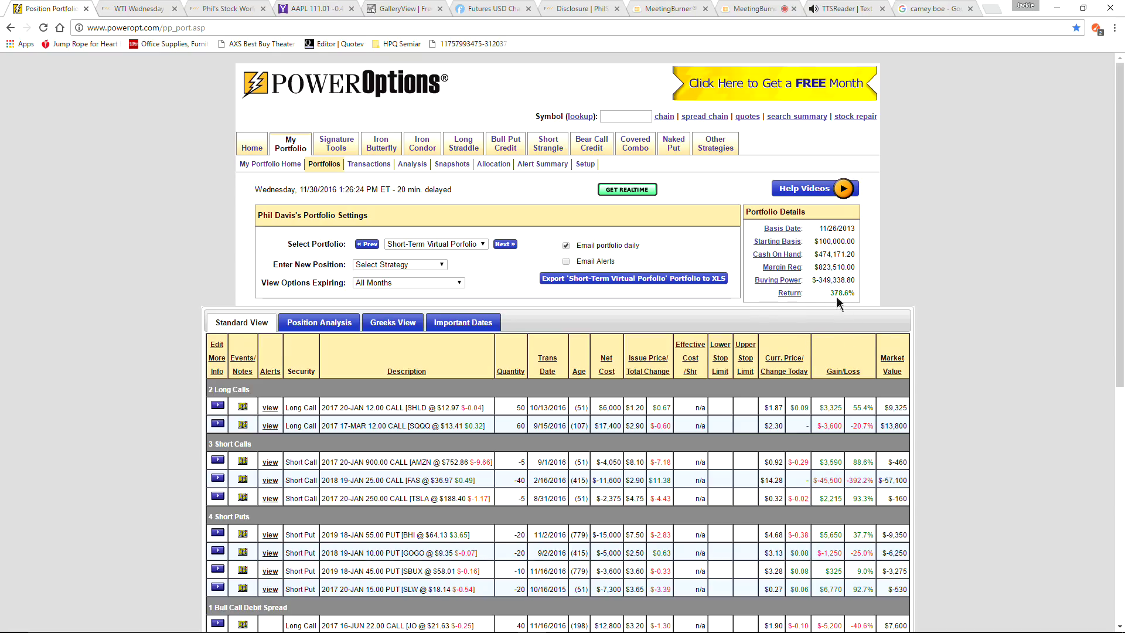
pyautogui.click(473, 246)
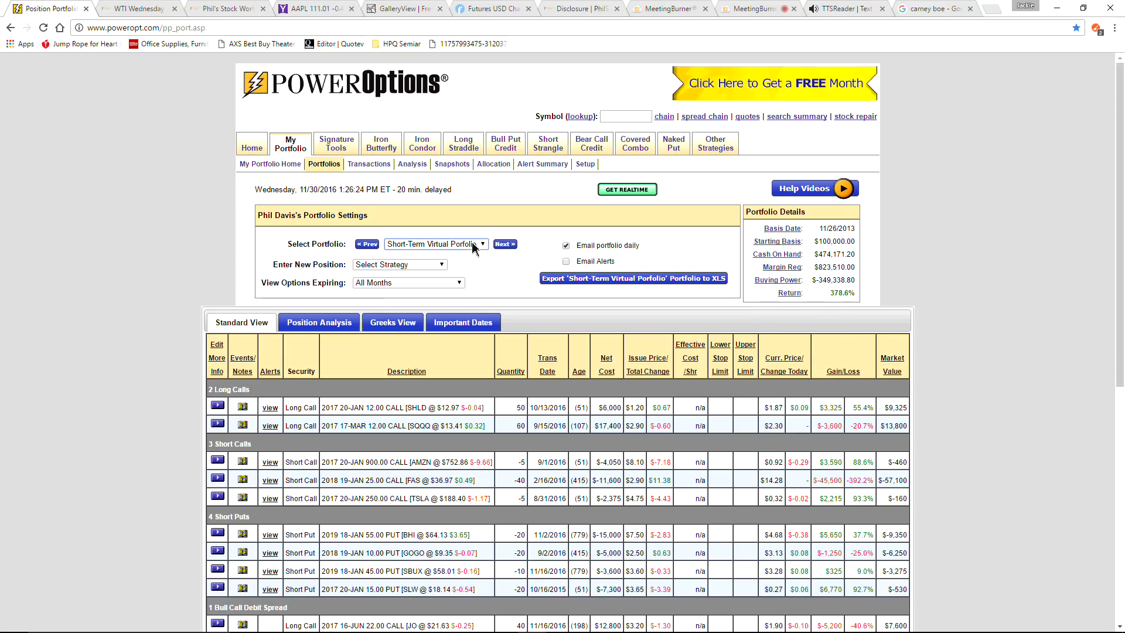
pyautogui.click(441, 296)
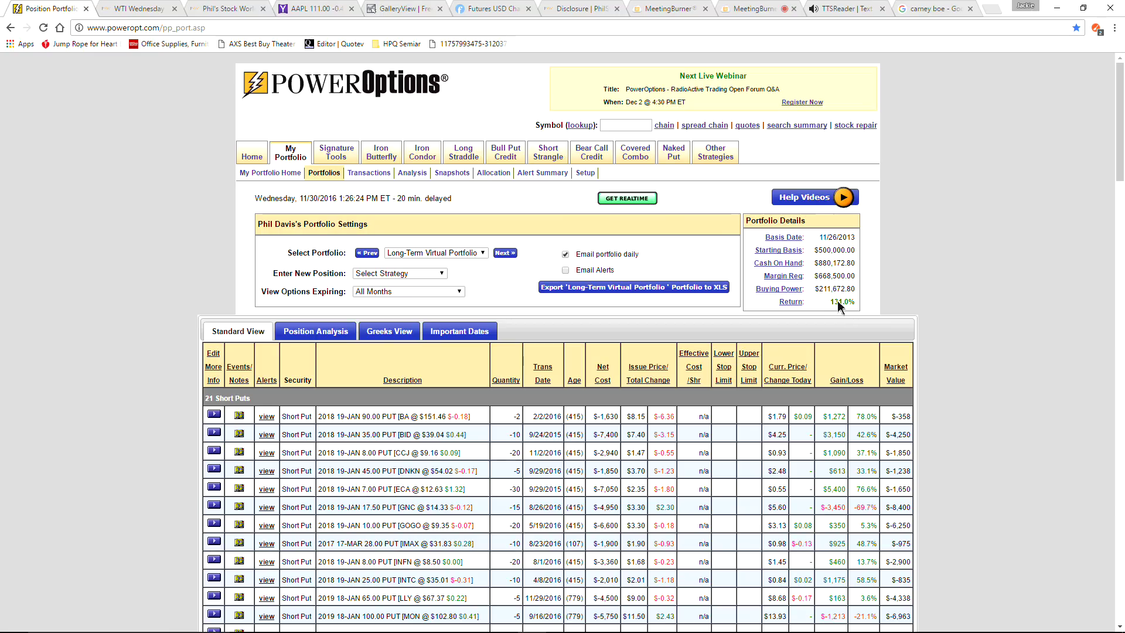
# Step: Display the Butterfly Catching portfolio to review its details and positions
pyautogui.click(472, 252)
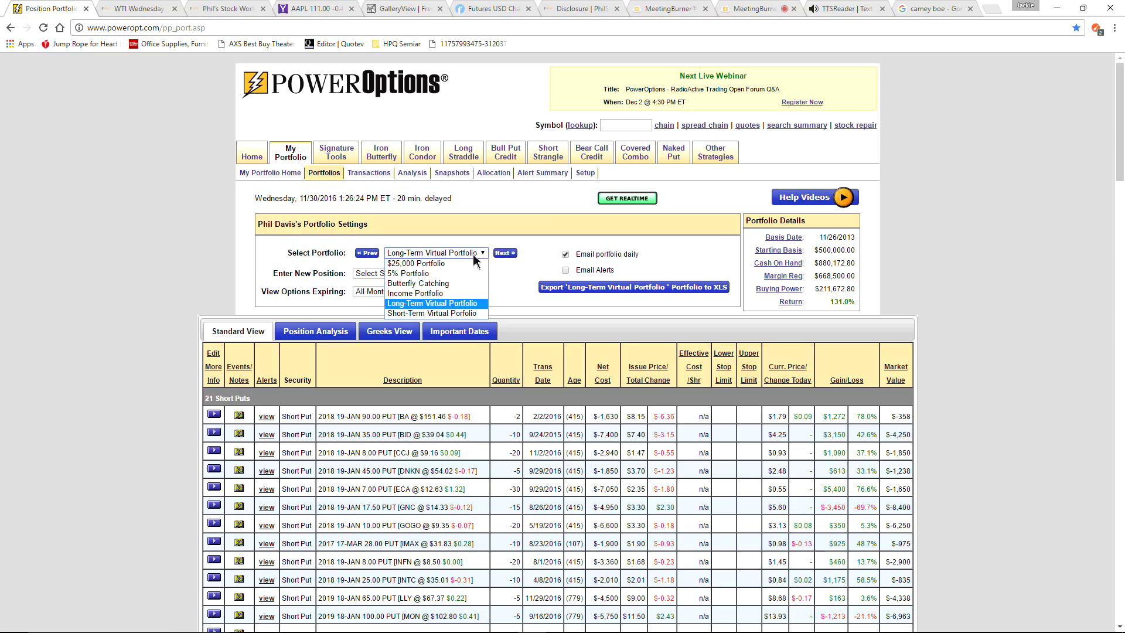
pyautogui.click(443, 283)
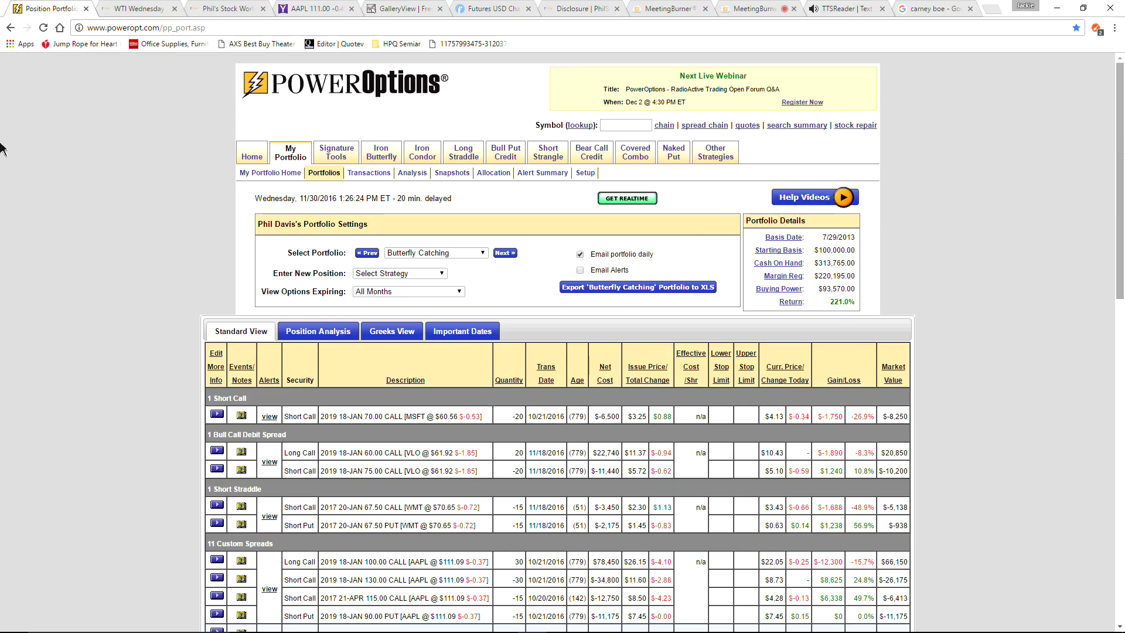
pyautogui.moveTo(1121, 143); pyautogui.dragTo(23, 39)
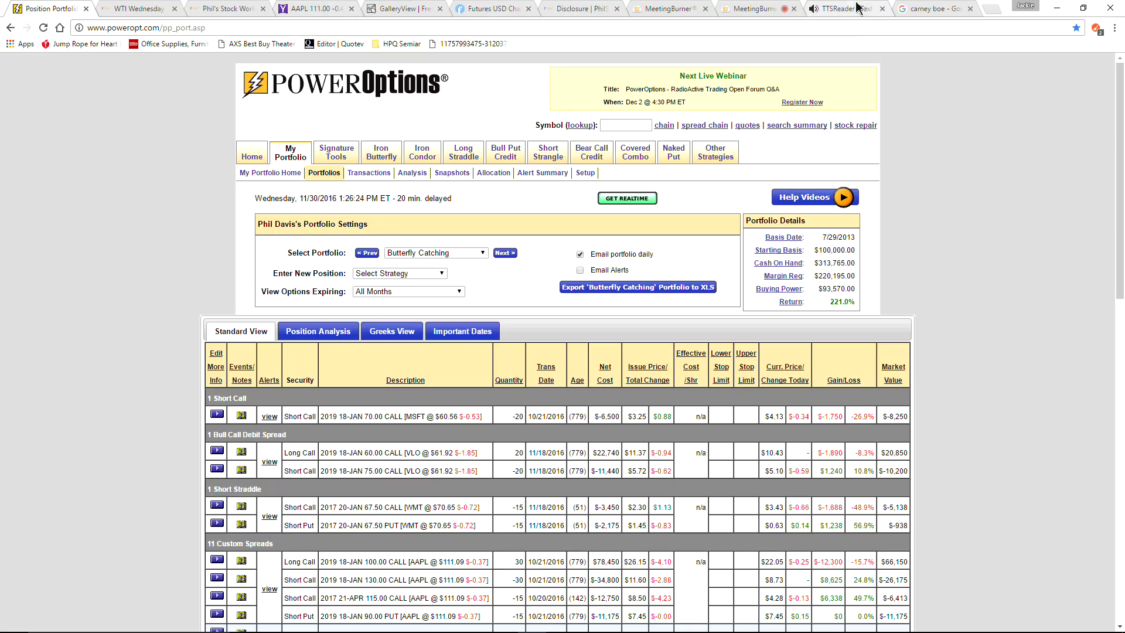
# Step: Switch to the MeetingBurner meeting and read the latest participant questions in the chat
pyautogui.click(750, 9)
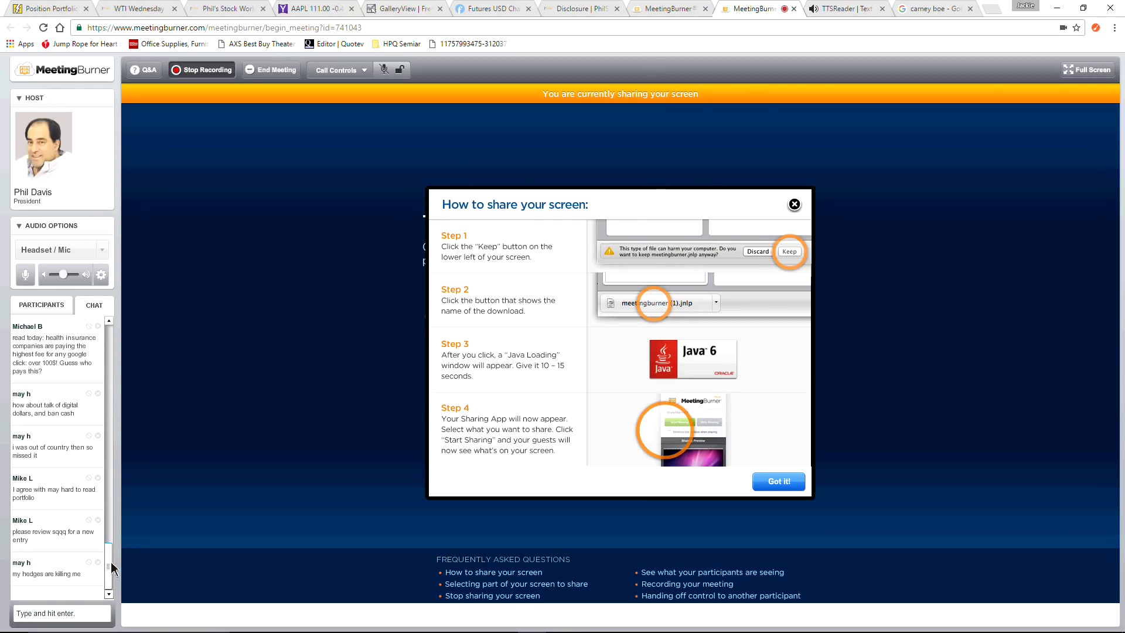
pyautogui.moveTo(108, 557); pyautogui.dragTo(109, 494)
pyautogui.moveTo(110, 488); pyautogui.dragTo(110, 446)
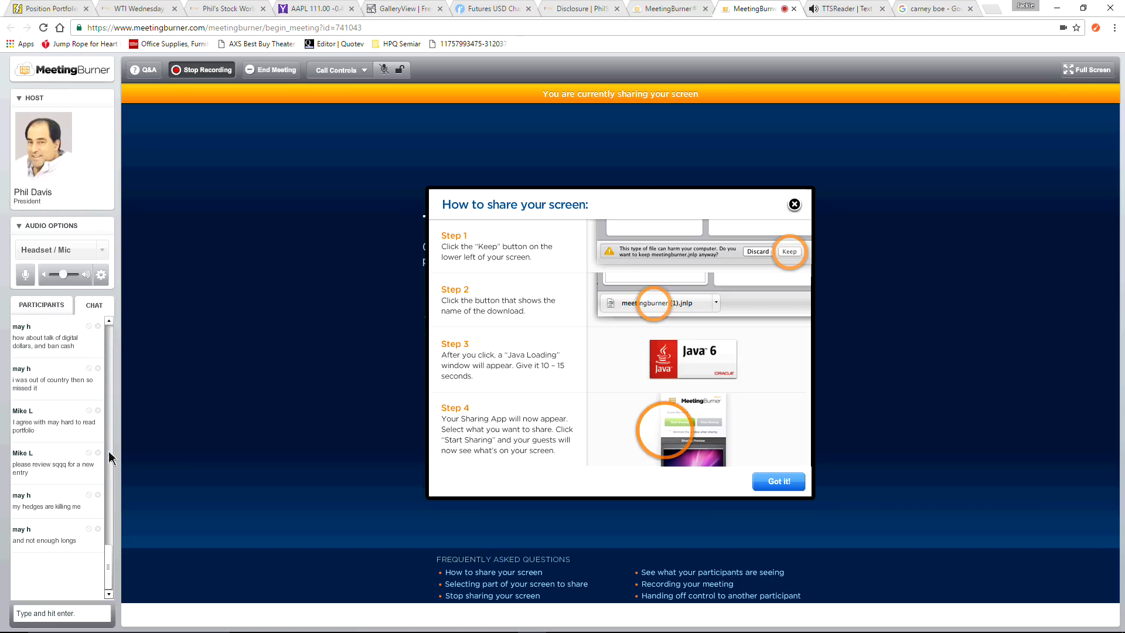
# Step: Read back through the earlier chat messages, from the AAPL update question to the request about expanding the OOP portfolio view
pyautogui.click(109, 472)
pyautogui.click(115, 438)
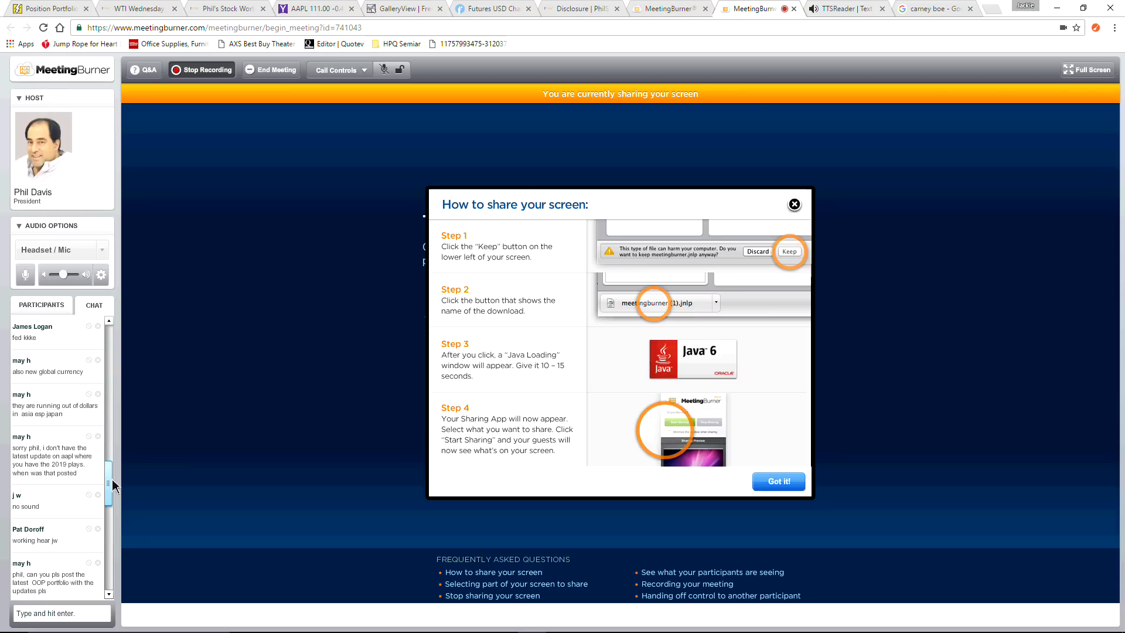
pyautogui.moveTo(111, 484); pyautogui.dragTo(117, 530)
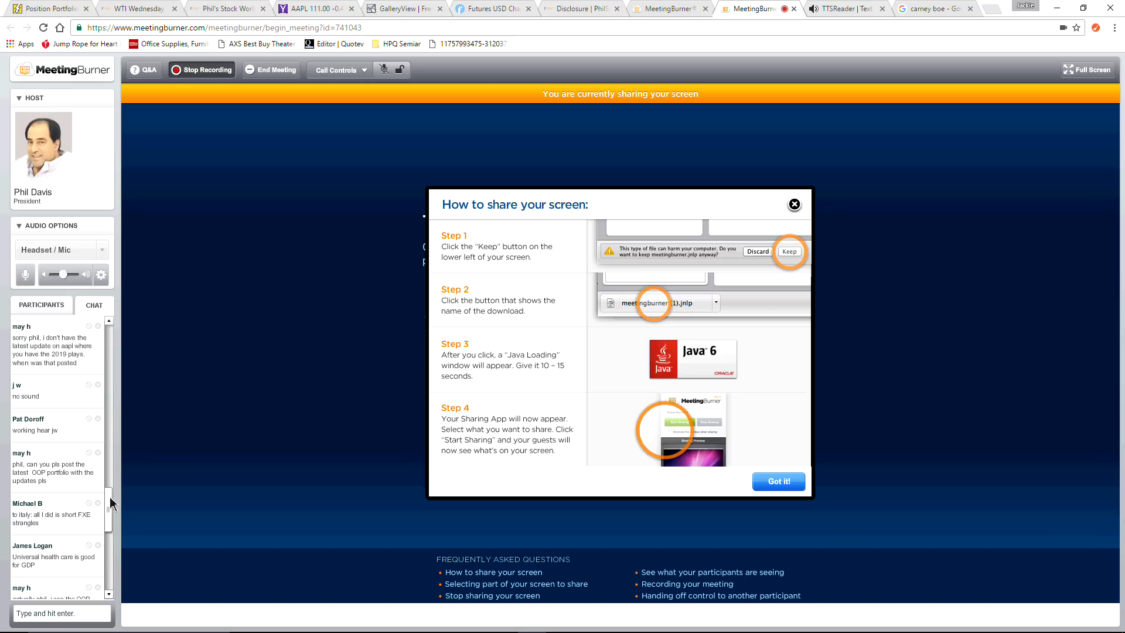
pyautogui.moveTo(110, 499); pyautogui.dragTo(107, 504)
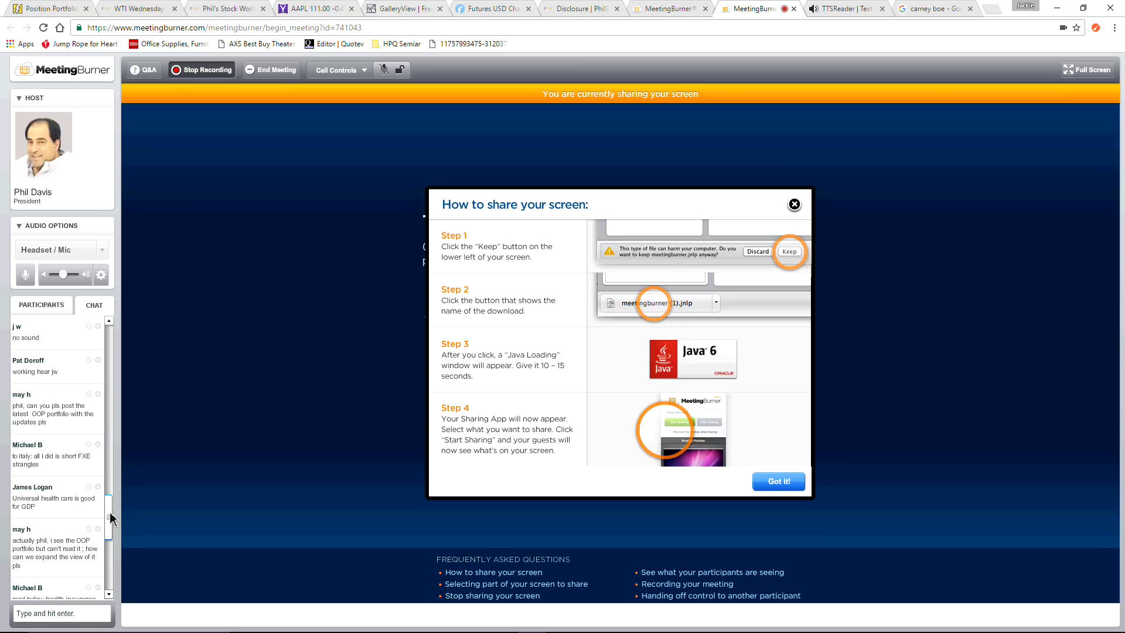
pyautogui.moveTo(110, 517); pyautogui.dragTo(112, 521)
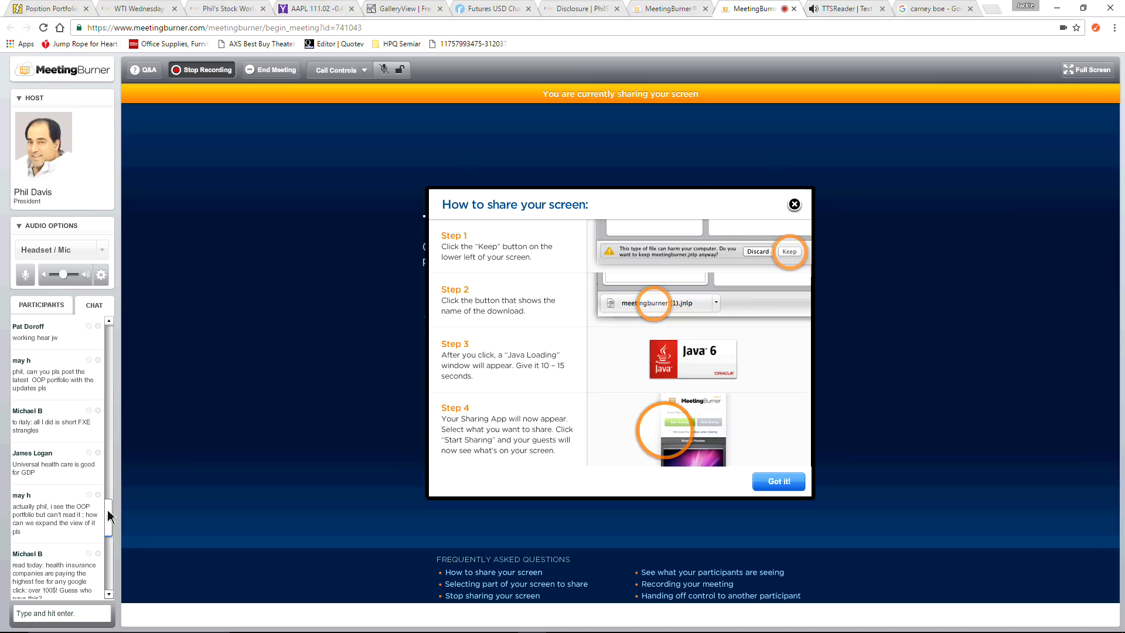
pyautogui.moveTo(109, 511); pyautogui.dragTo(115, 521)
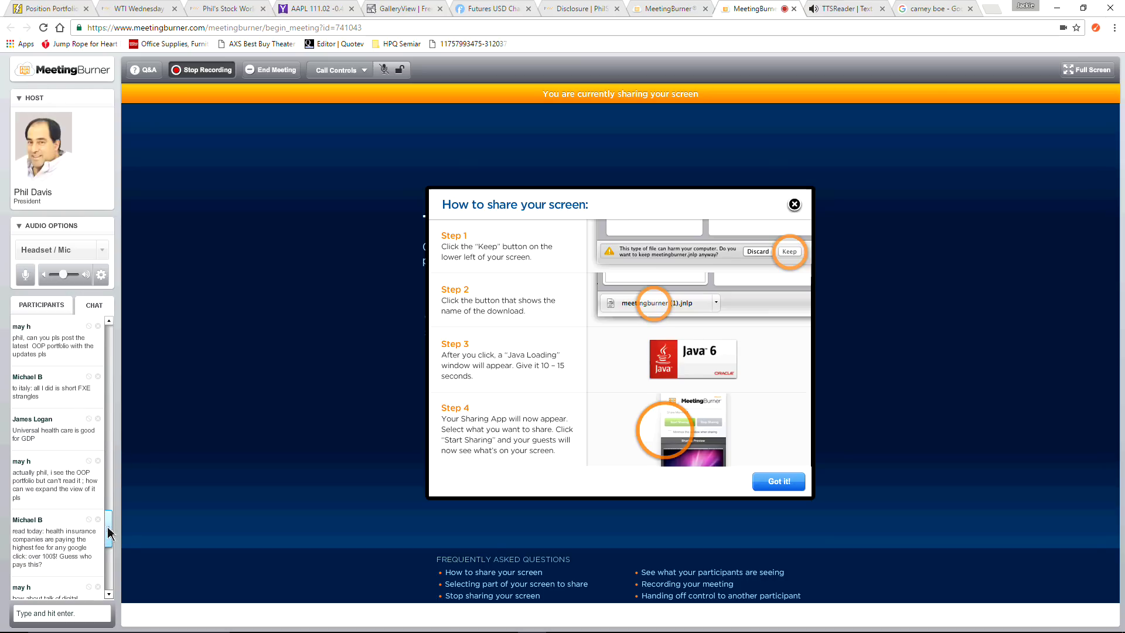
pyautogui.moveTo(108, 528); pyautogui.dragTo(111, 545)
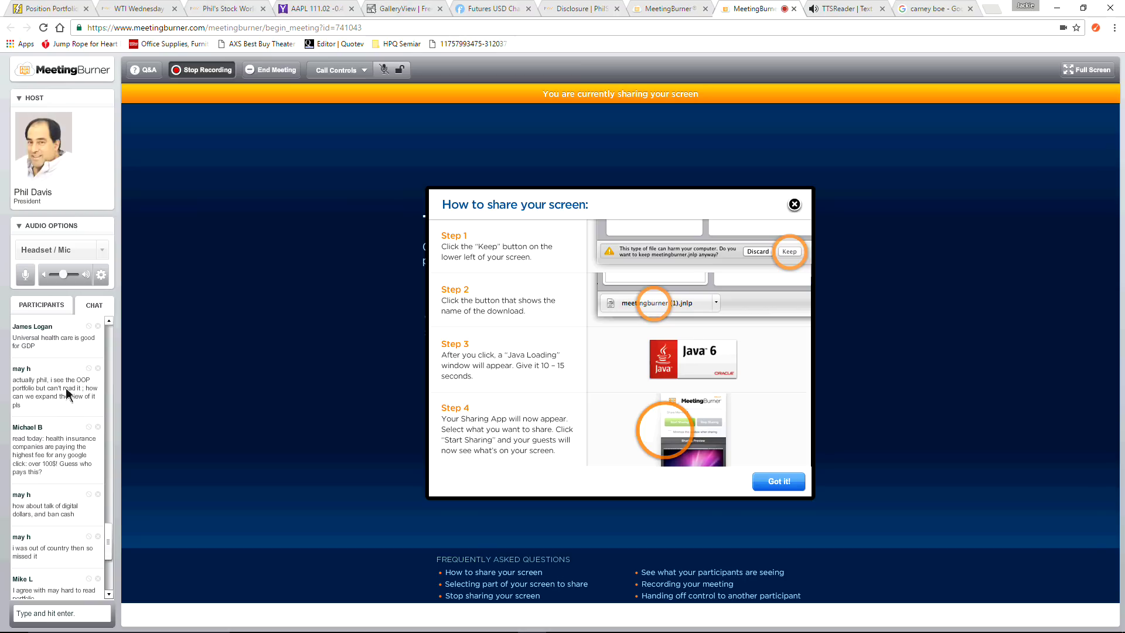
pyautogui.rightClick(333, 334)
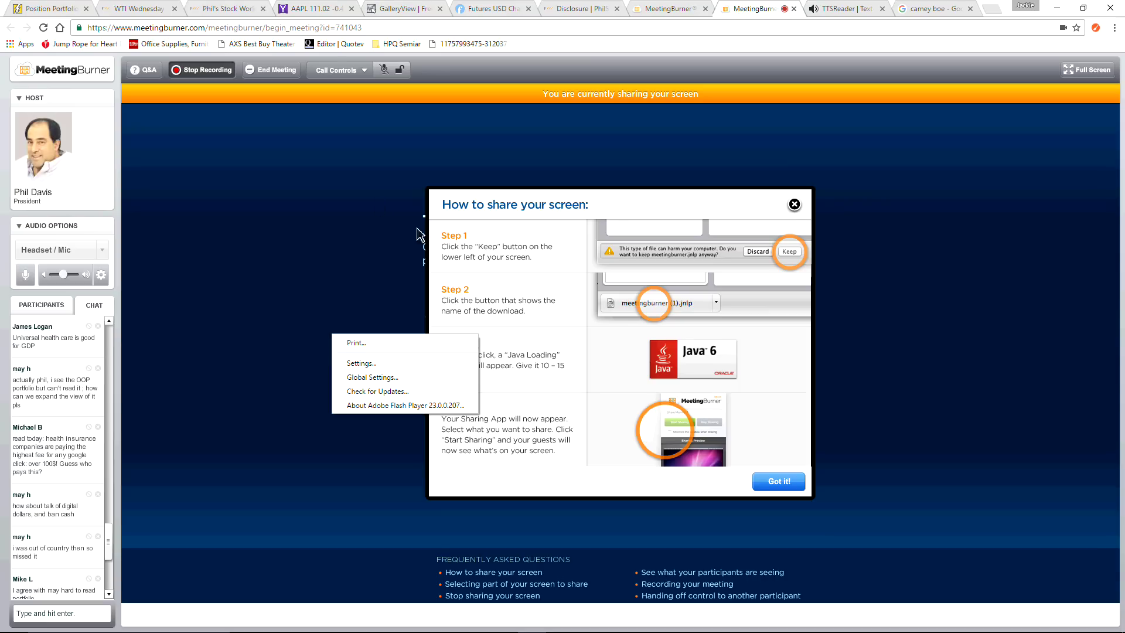
pyautogui.click(503, 249)
pyautogui.rightClick(503, 249)
pyautogui.click(277, 231)
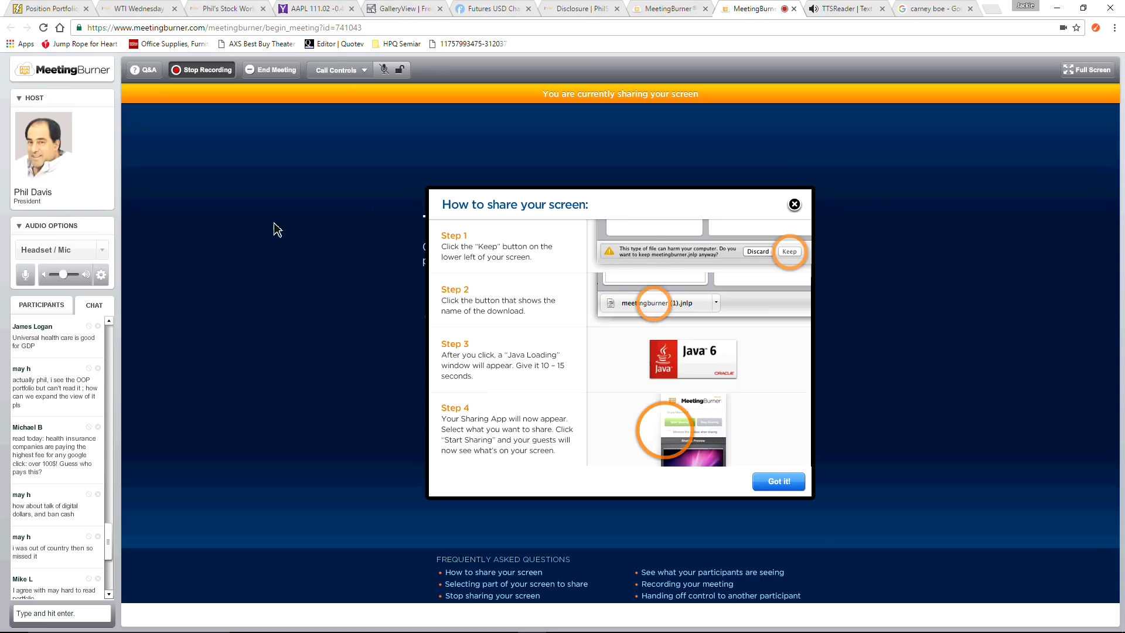
# Step: Open the Levels 11/29/2016 chart image from the WTI Wednesday post in its own tab, view it, and close it
pyautogui.click(225, 9)
pyautogui.click(49, 9)
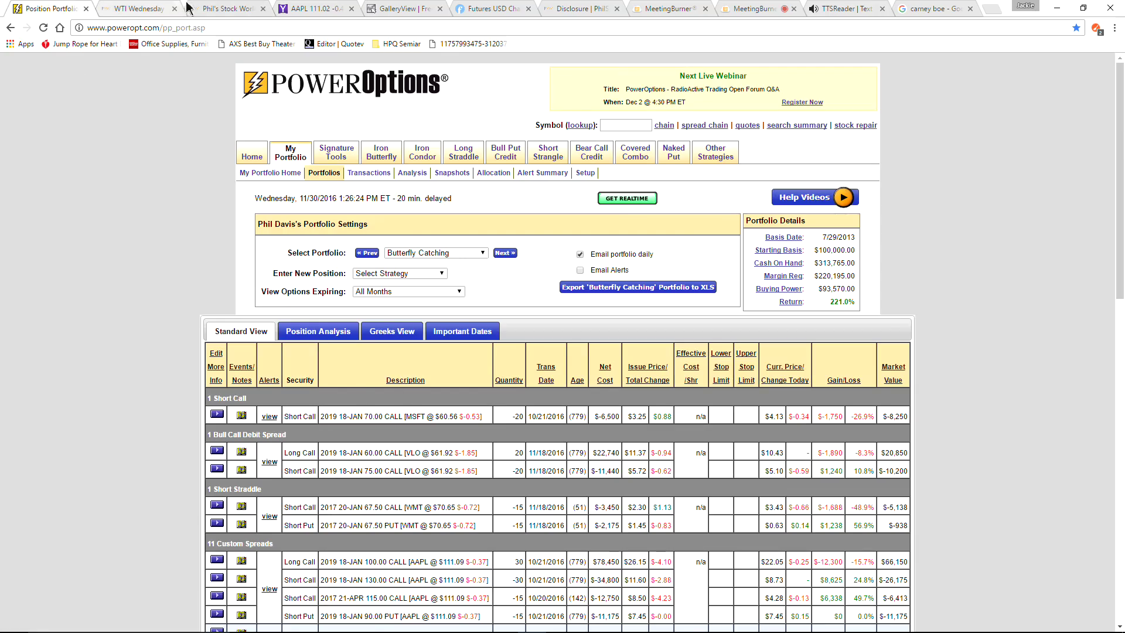
pyautogui.click(151, 9)
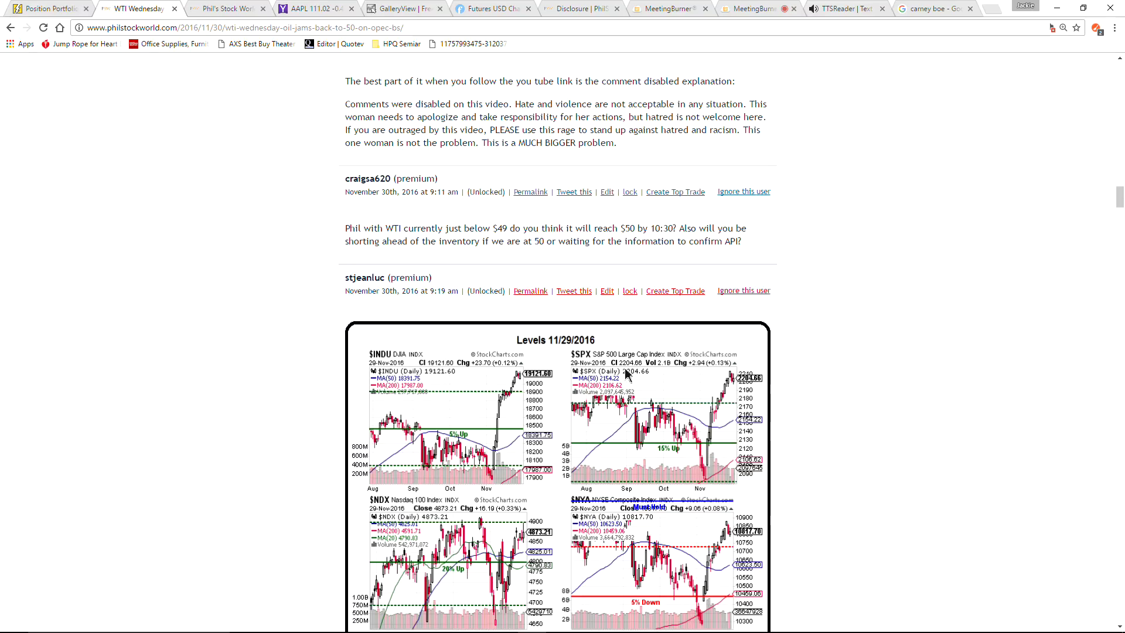
pyautogui.rightClick(672, 360)
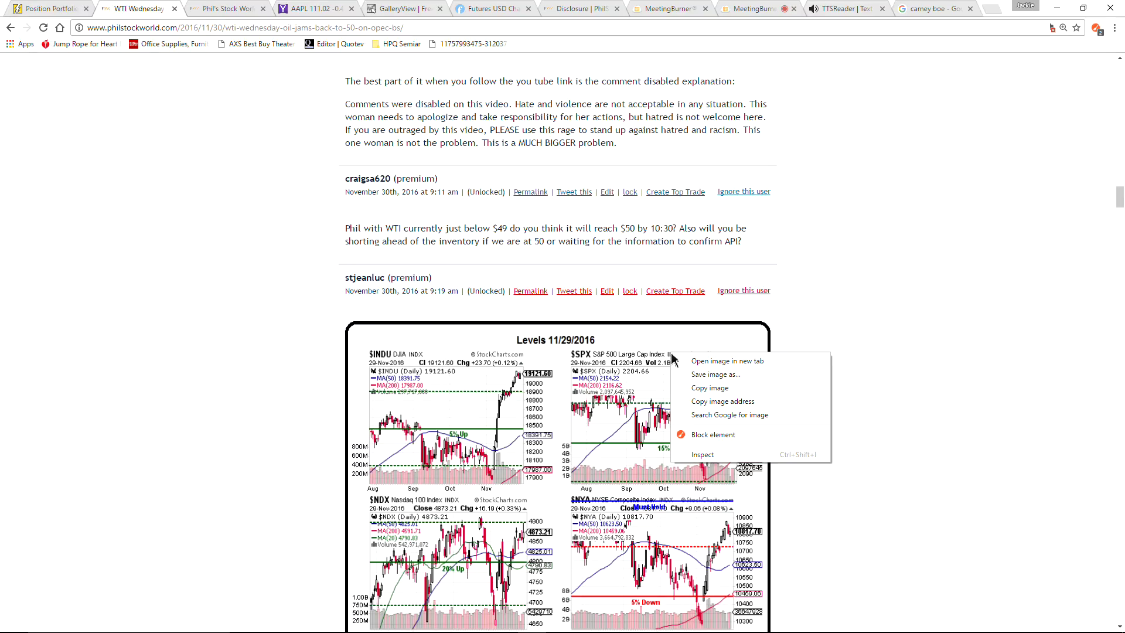
pyautogui.click(745, 365)
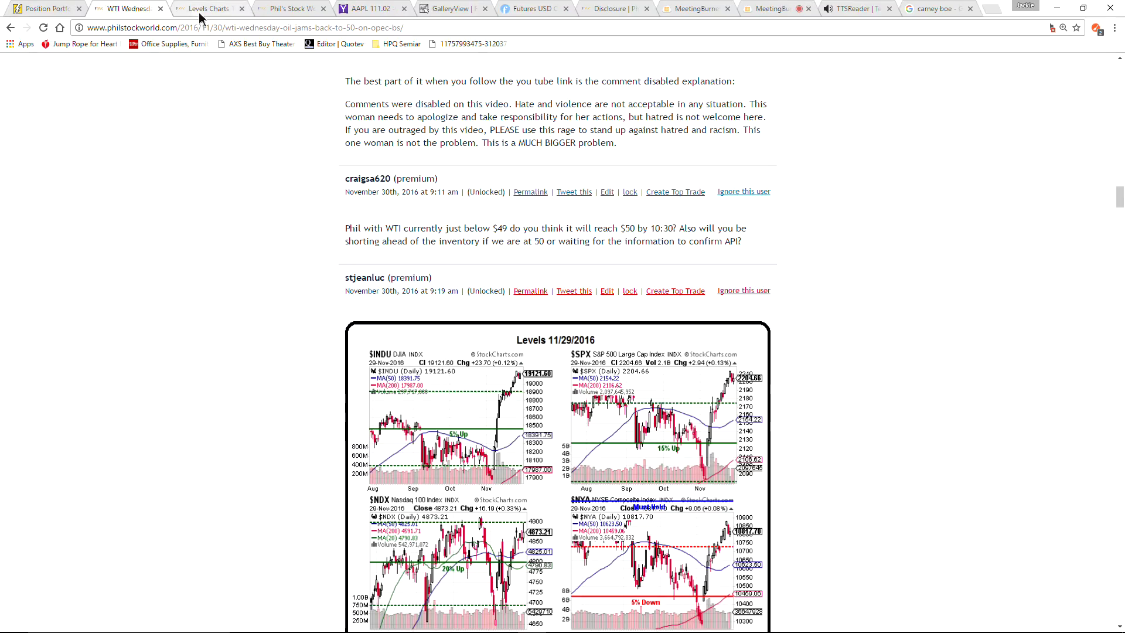
pyautogui.click(204, 10)
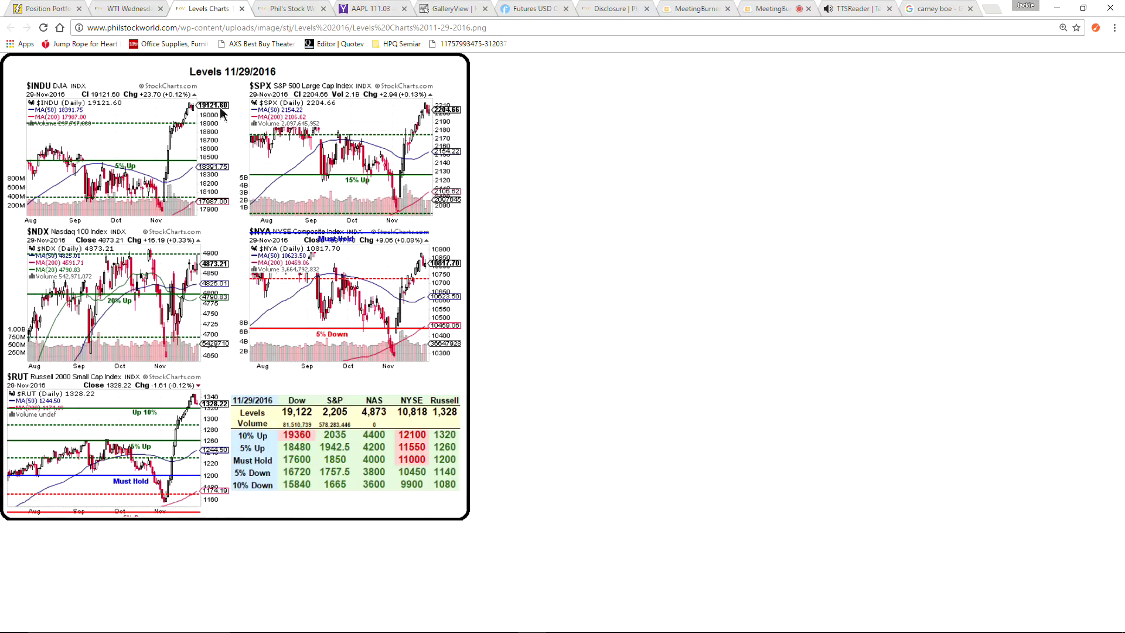
pyautogui.click(154, 10)
pyautogui.click(204, 14)
pyautogui.click(241, 9)
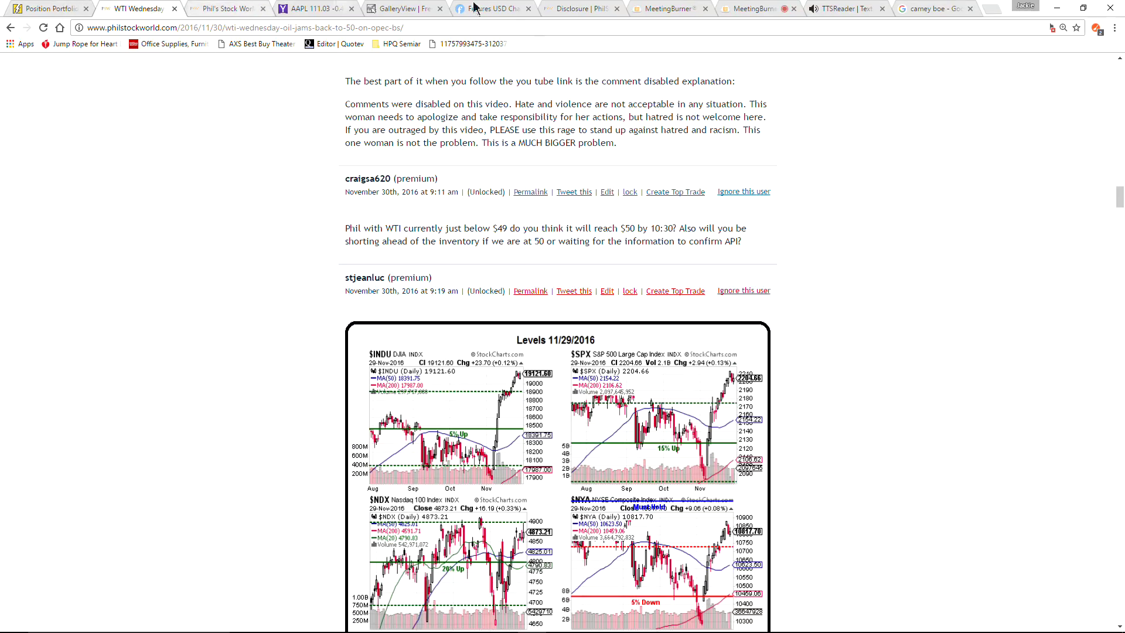
# Step: Return to the MeetingBurner chat and read the questions about SQQQ, hedges and REITs
pyautogui.click(758, 11)
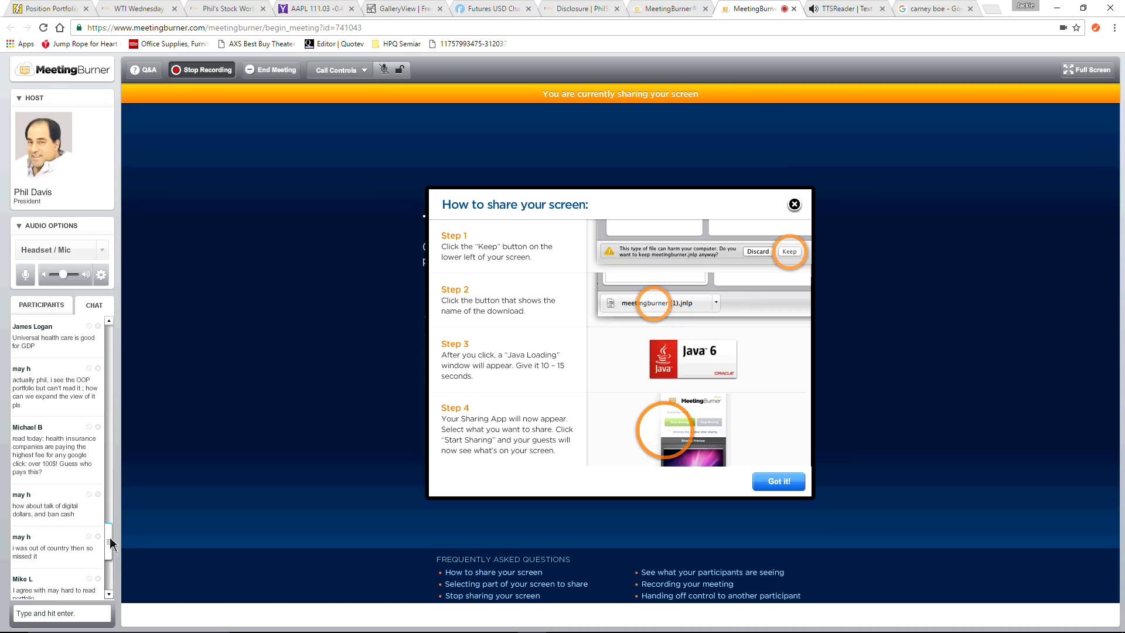
pyautogui.scroll(-3, 111, 556)
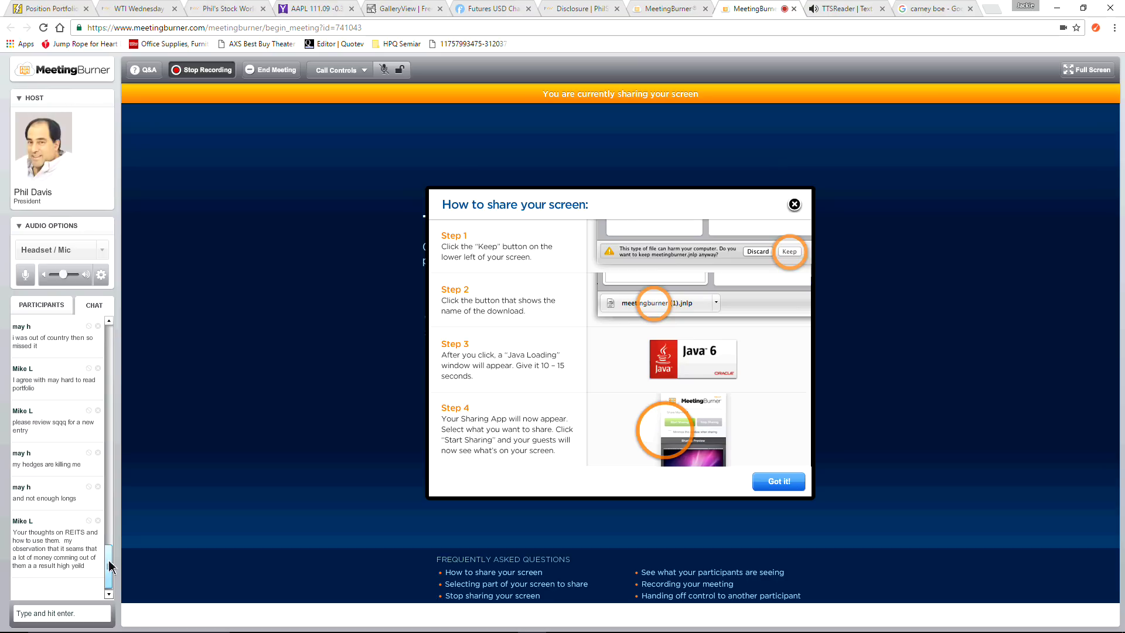
pyautogui.moveTo(110, 568); pyautogui.dragTo(118, 560)
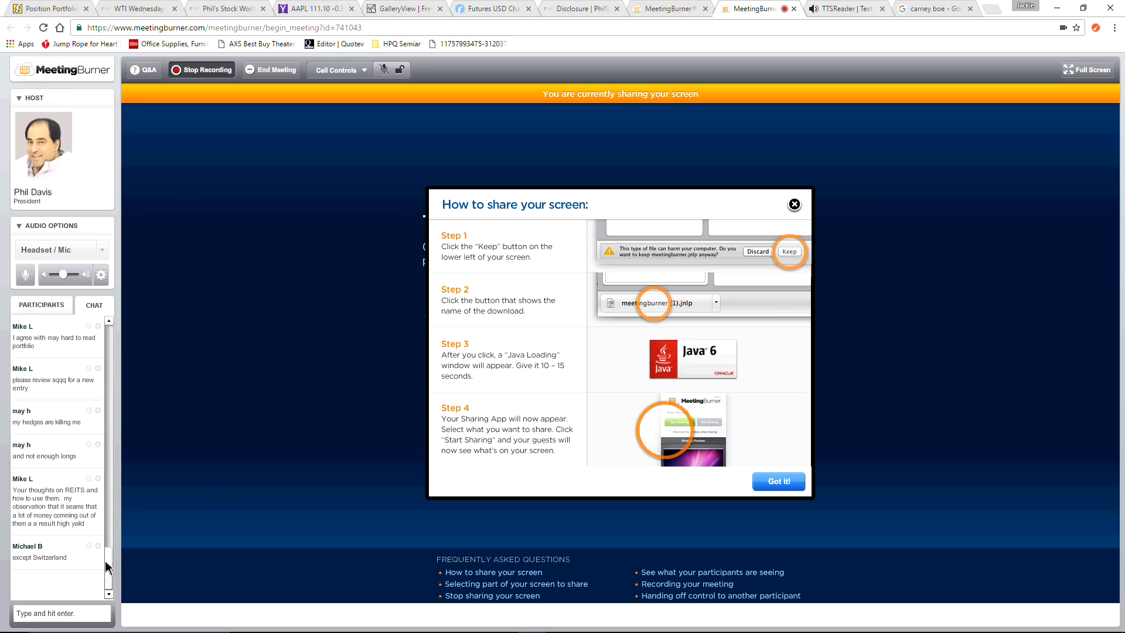
# Step: Look back through the older chat messages on health insurance, the OOP portfolio and the dollar shortage in Asia
pyautogui.moveTo(107, 567); pyautogui.dragTo(134, 531)
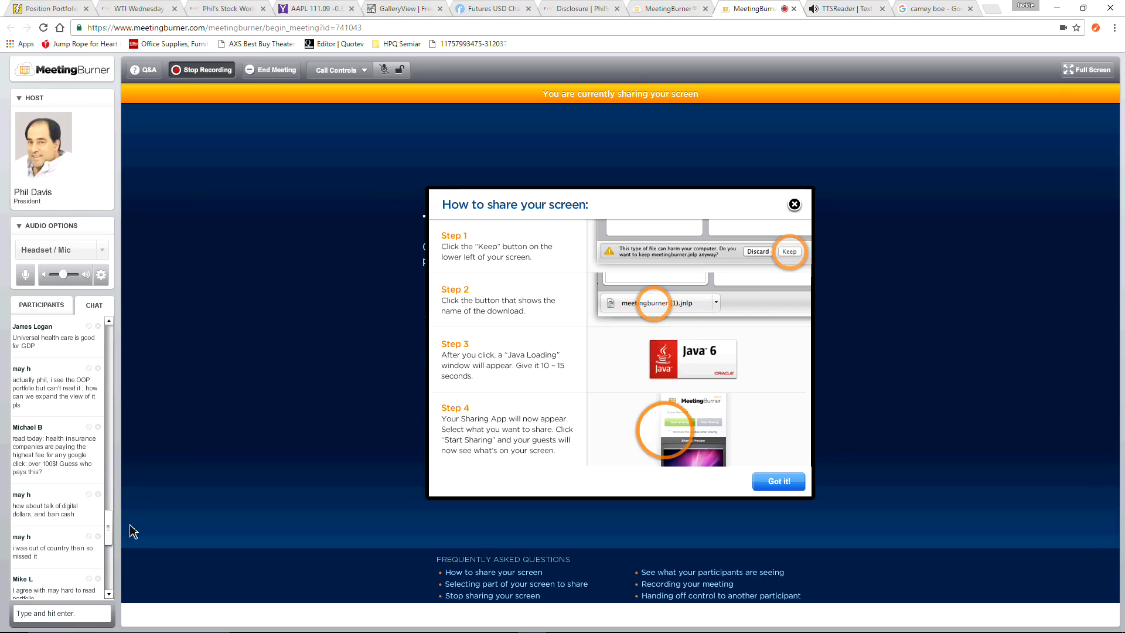
pyautogui.scroll(-3, 78, 474)
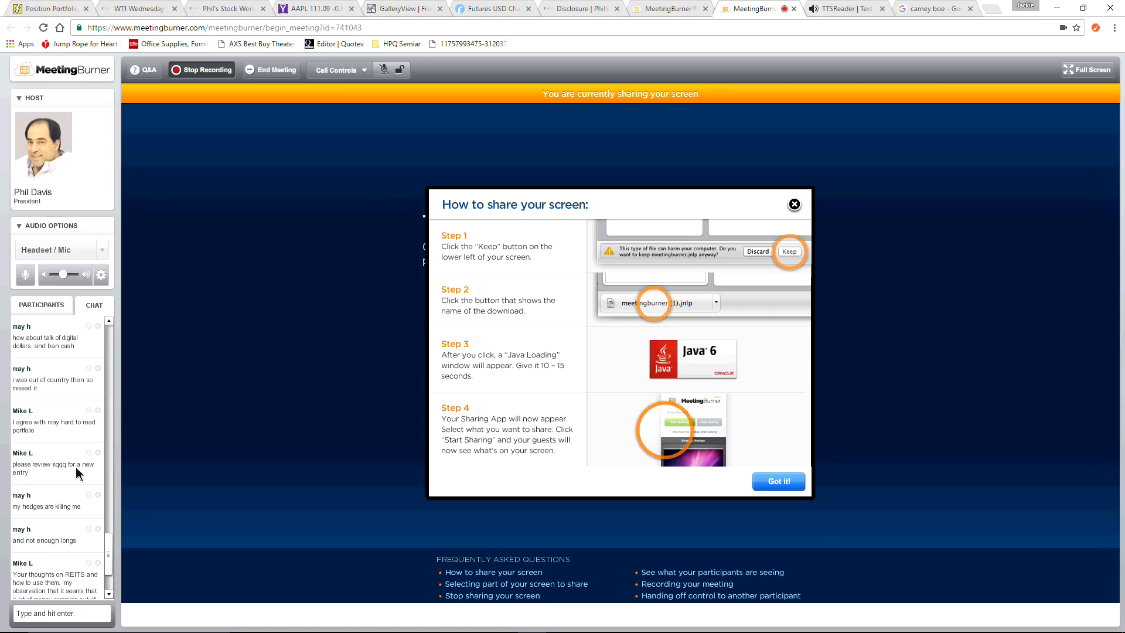
pyautogui.scroll(3, 75, 466)
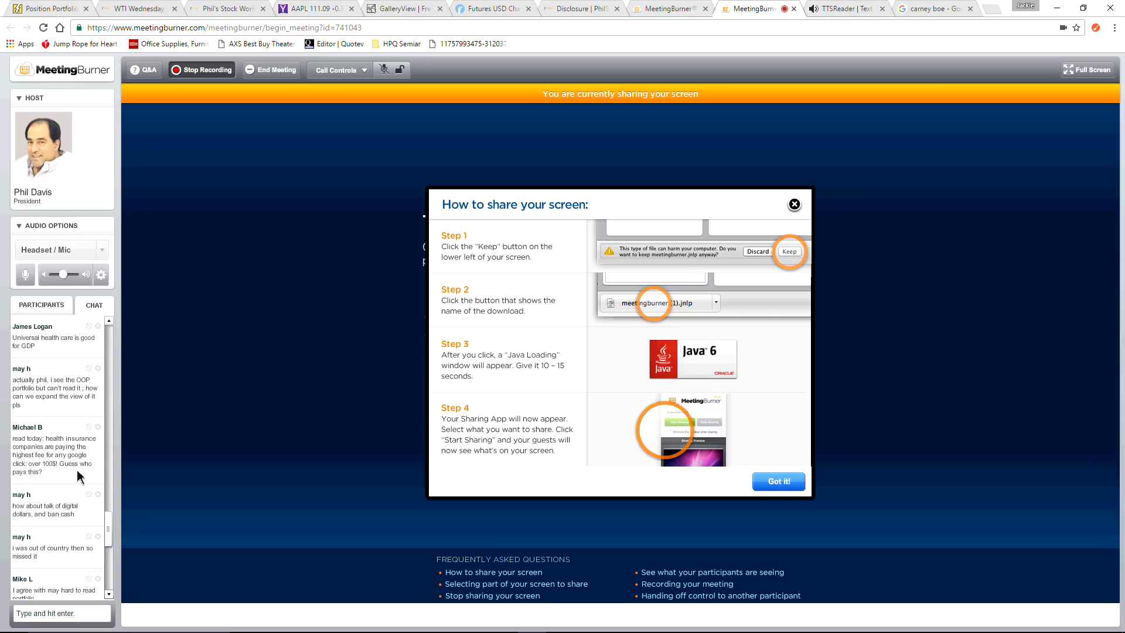
pyautogui.scroll(1, 112, 537)
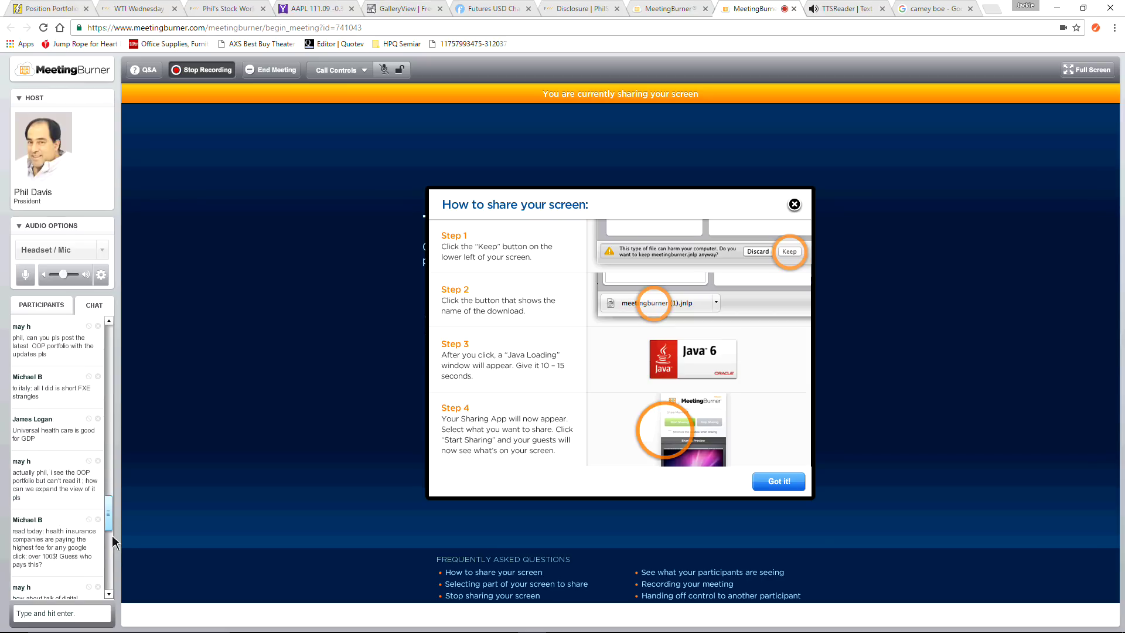
pyautogui.moveTo(113, 539); pyautogui.dragTo(113, 525)
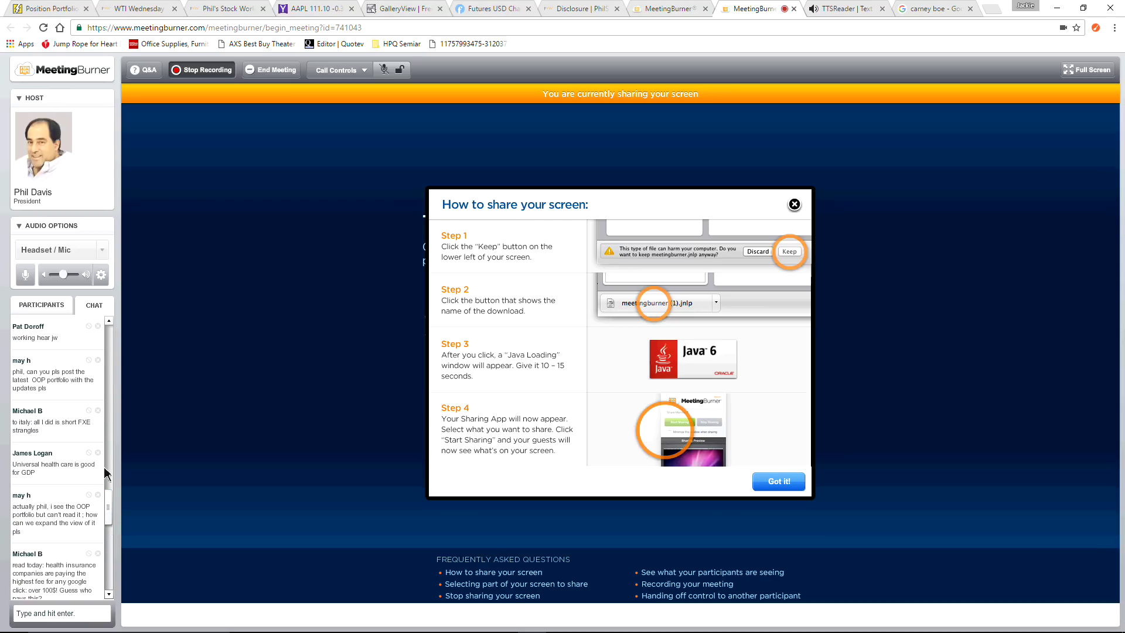
pyautogui.scroll(4, 111, 493)
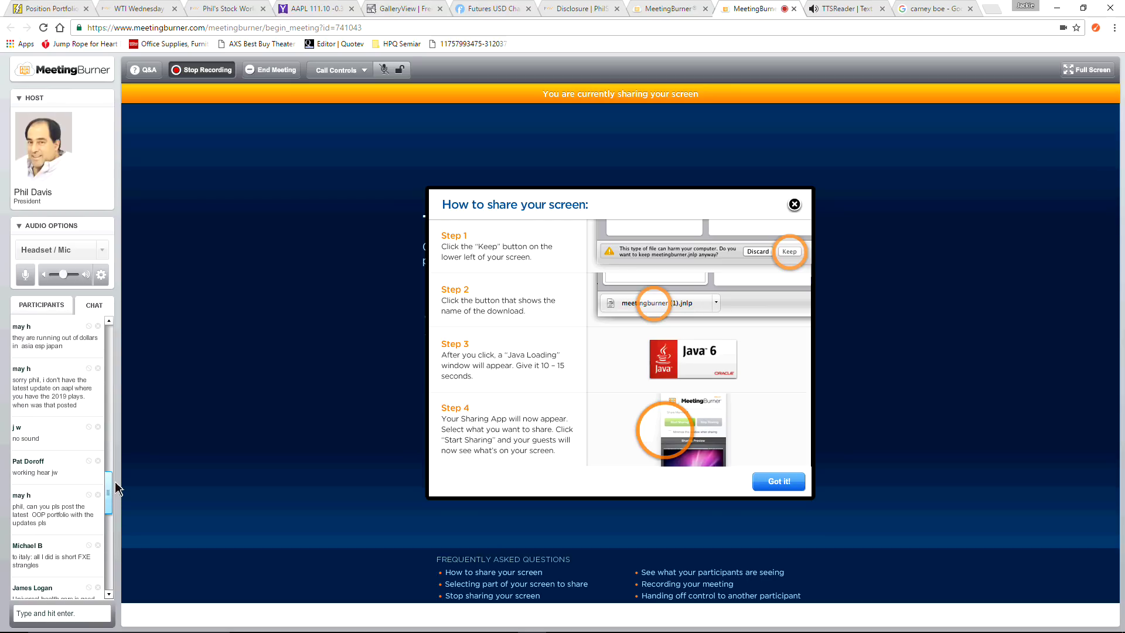
# Step: Read the chat forward from the digital dollars and cash ban question to the newest messages
pyautogui.moveTo(117, 483); pyautogui.dragTo(116, 532)
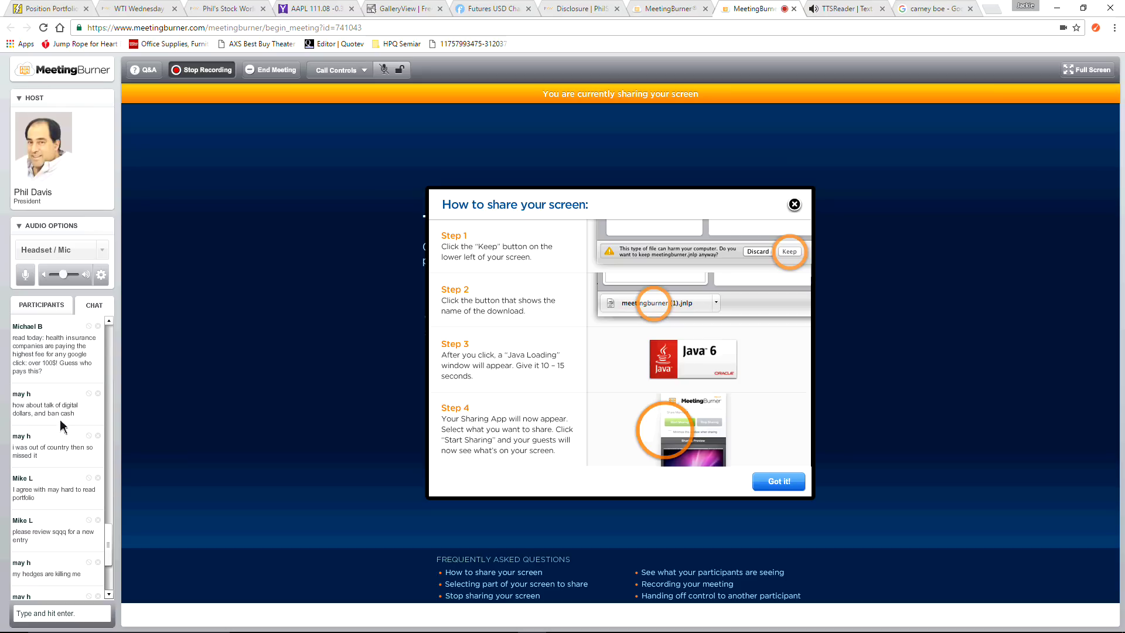
pyautogui.scroll(-3, 63, 440)
pyautogui.scroll(3, 62, 437)
pyautogui.moveTo(108, 542); pyautogui.dragTo(113, 548)
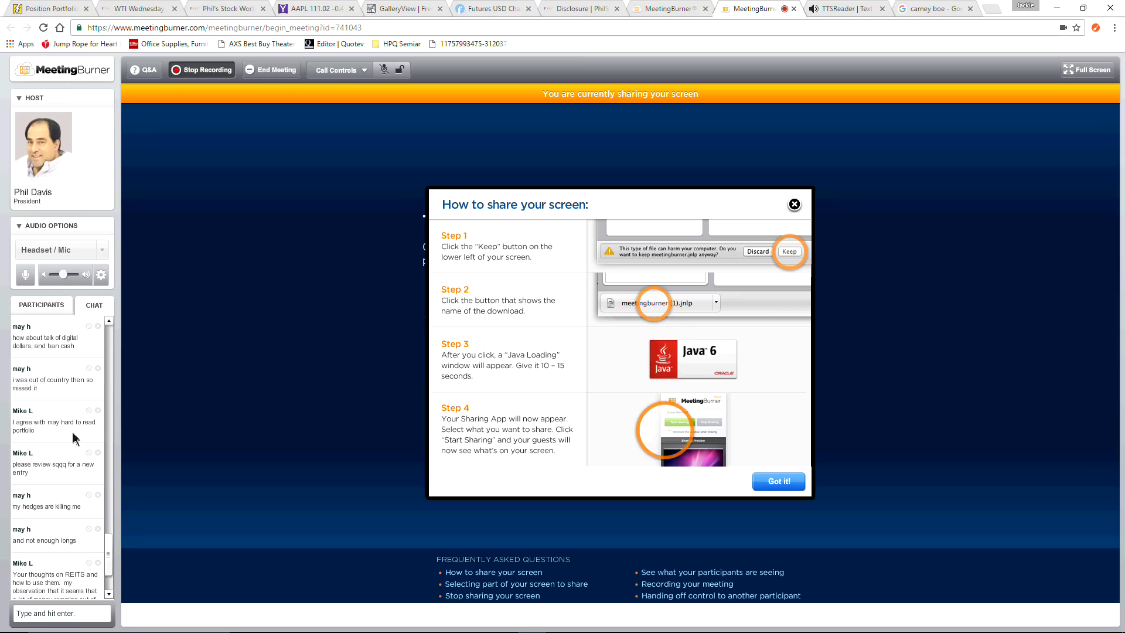
pyautogui.scroll(-3, 60, 411)
pyautogui.scroll(-5, 64, 426)
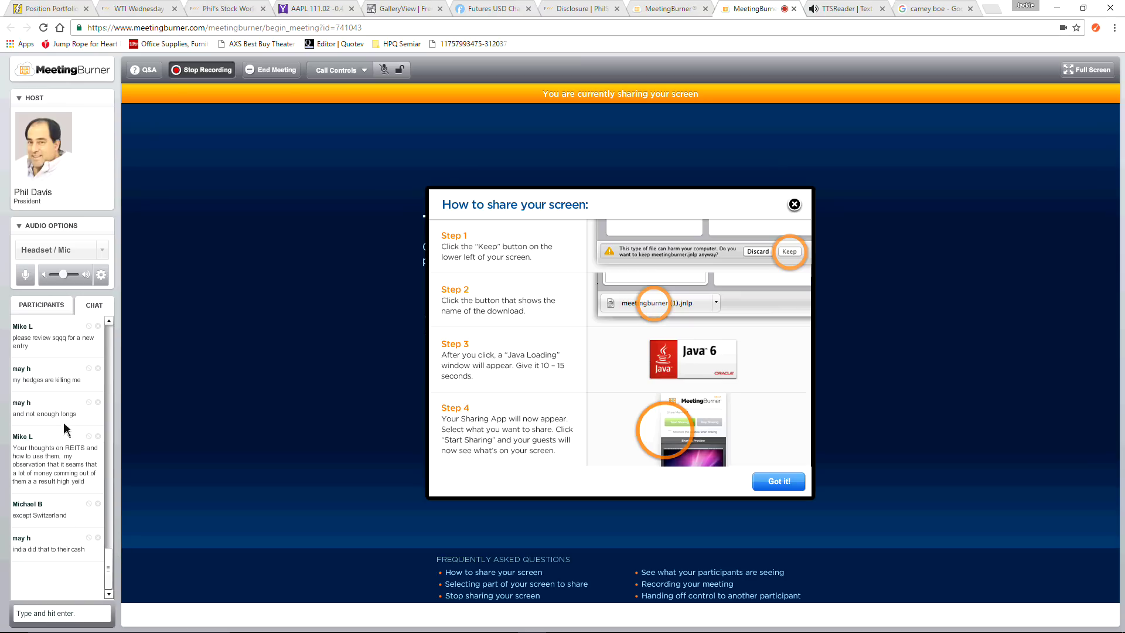
# Step: Review the participants' recent messages in the meeting chat
pyautogui.scroll(3, 65, 429)
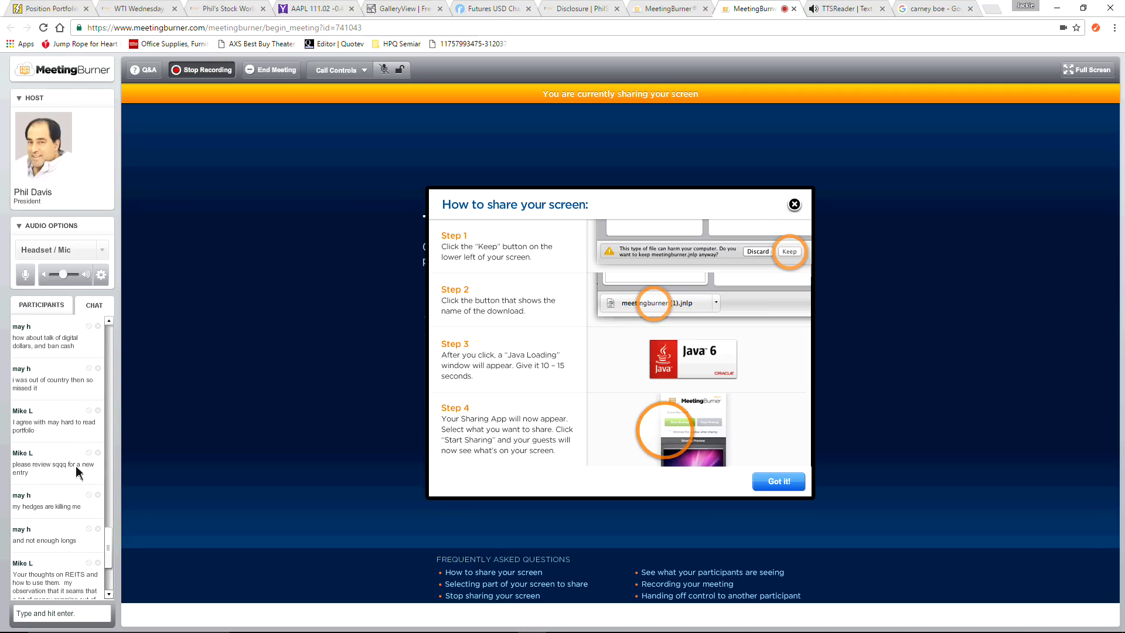
pyautogui.scroll(-3, 78, 469)
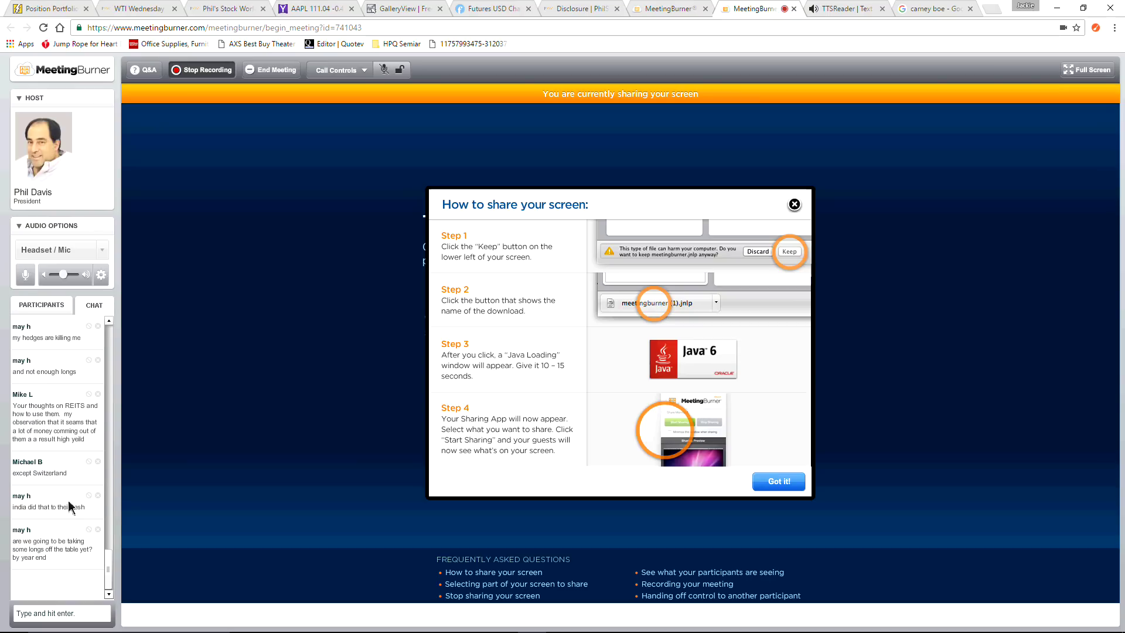
# Step: Open the November 18th article "Friday Falling Dollar Foolishness – OPEC Deal Rumors Right on Schedule" from Phil's newsletter archive on Phil's Stock World
pyautogui.click(230, 10)
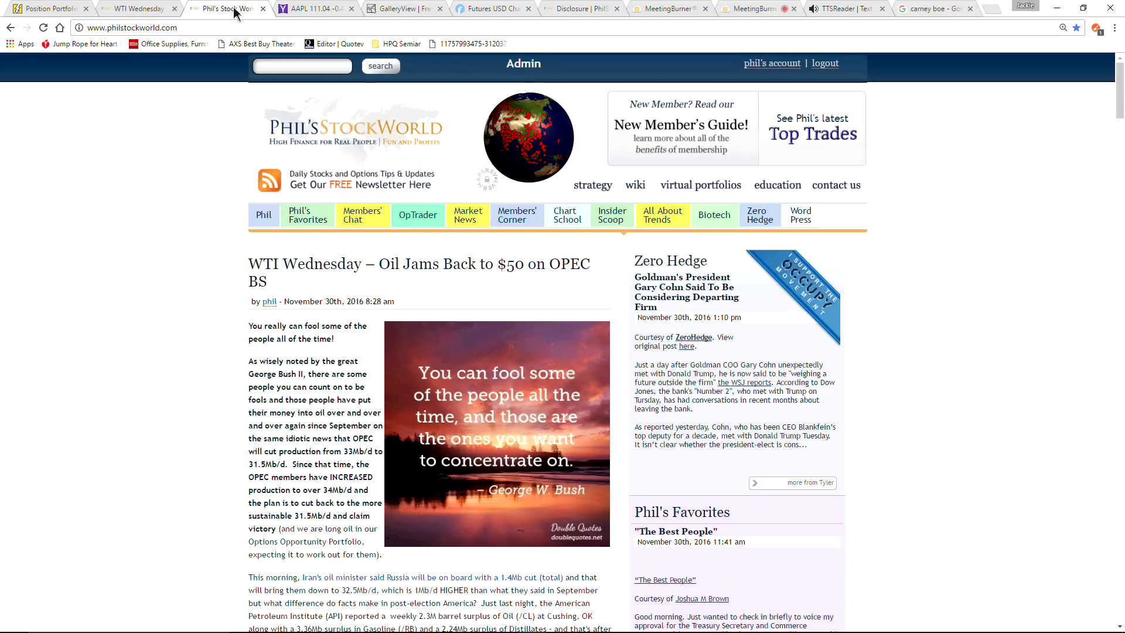
pyautogui.click(270, 214)
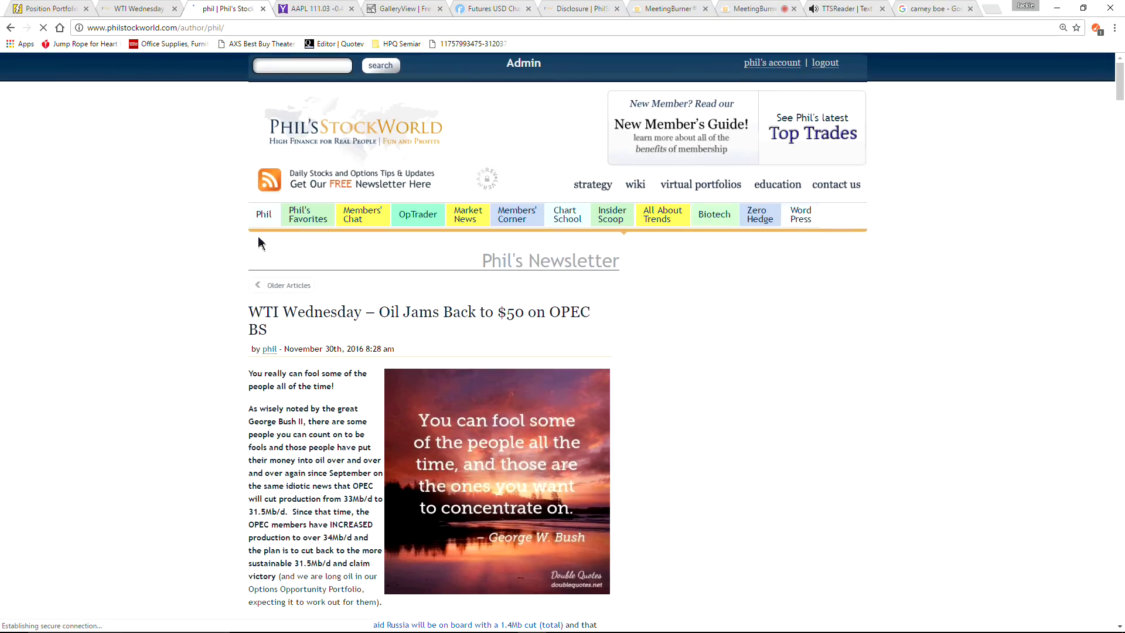
pyautogui.scroll(-15, 255, 233)
pyautogui.scroll(-20, 255, 239)
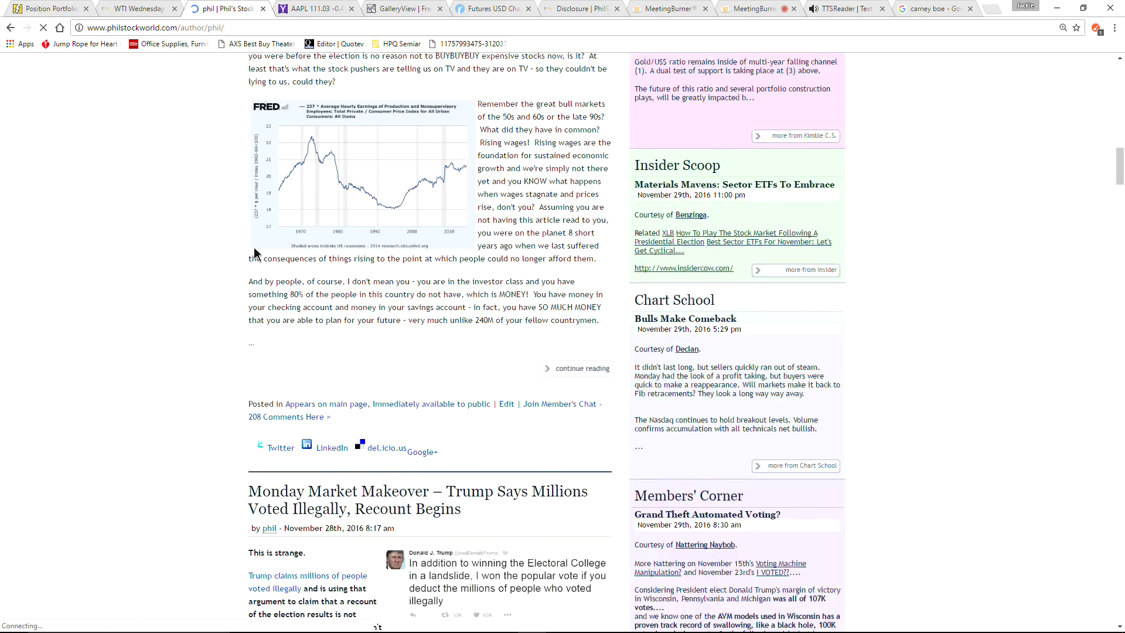
pyautogui.scroll(-20, 256, 266)
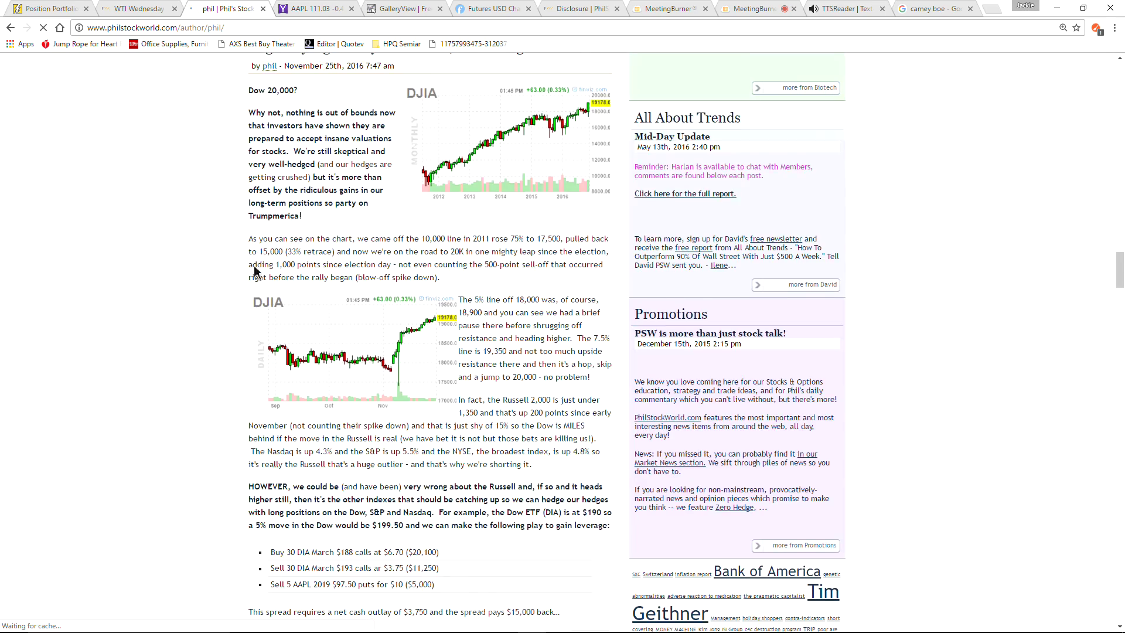
pyautogui.scroll(-20, 251, 267)
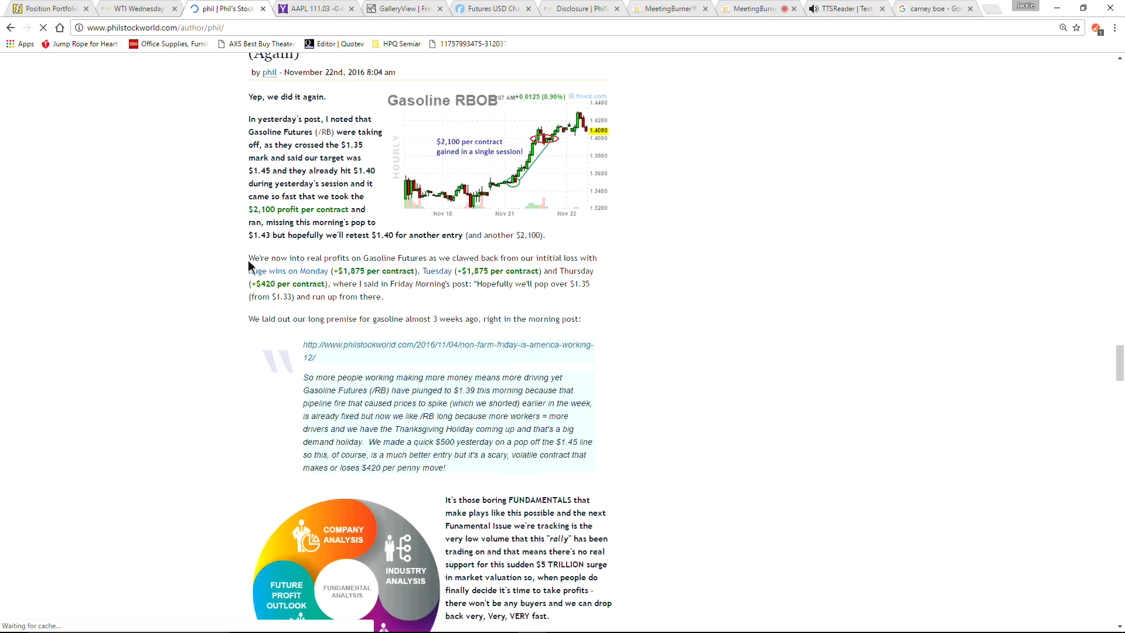
pyautogui.scroll(-10, 252, 258)
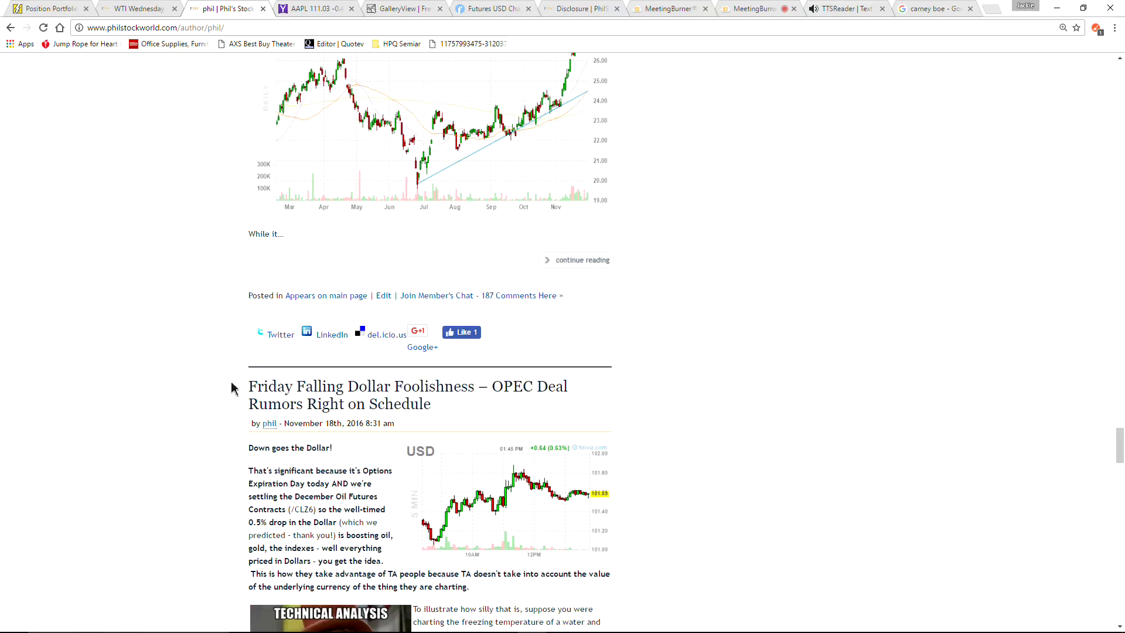
pyautogui.click(323, 389)
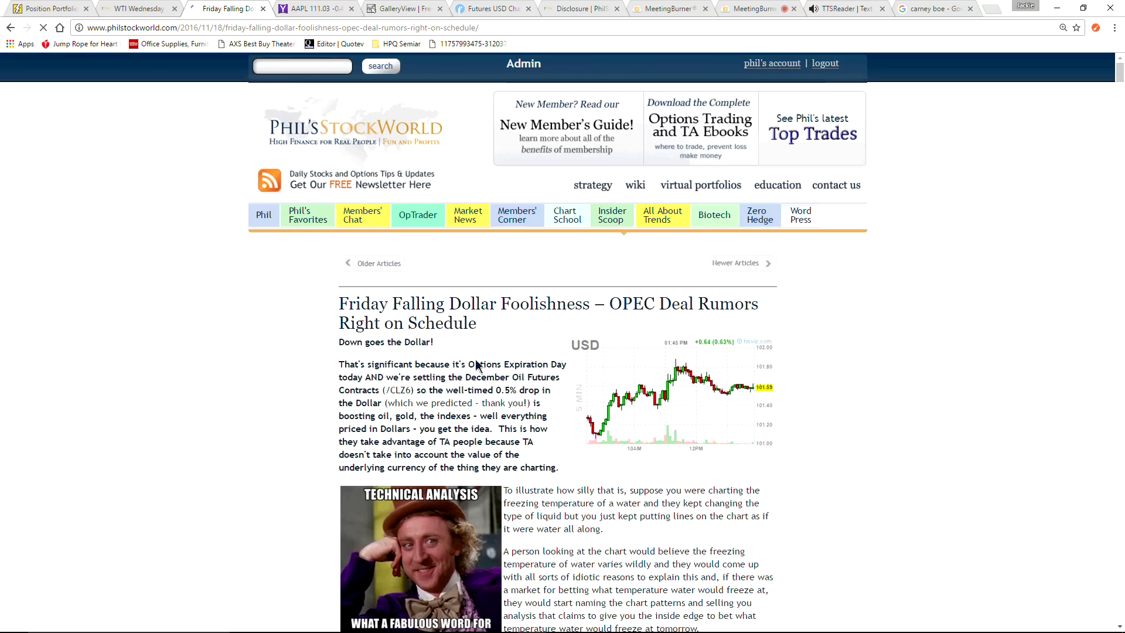
# Step: Read the article's opening on the Dollar and technical analysis through the Gasoline Futures (/RB) trade example
pyautogui.scroll(-4, 291, 328)
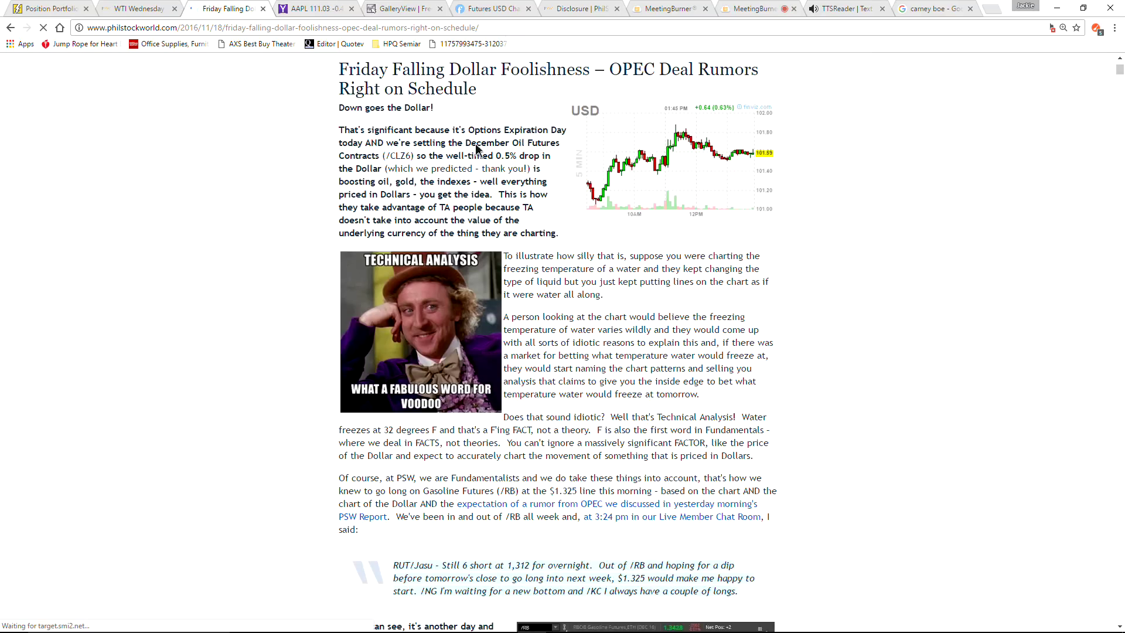
pyautogui.scroll(-1, 457, 186)
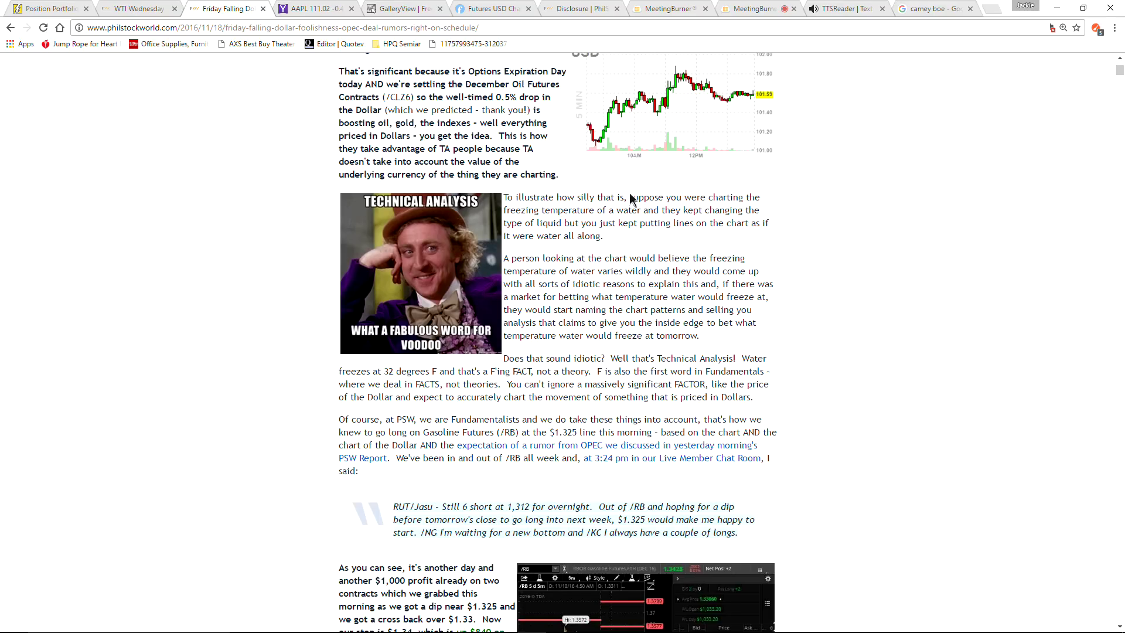
pyautogui.scroll(-2, 636, 201)
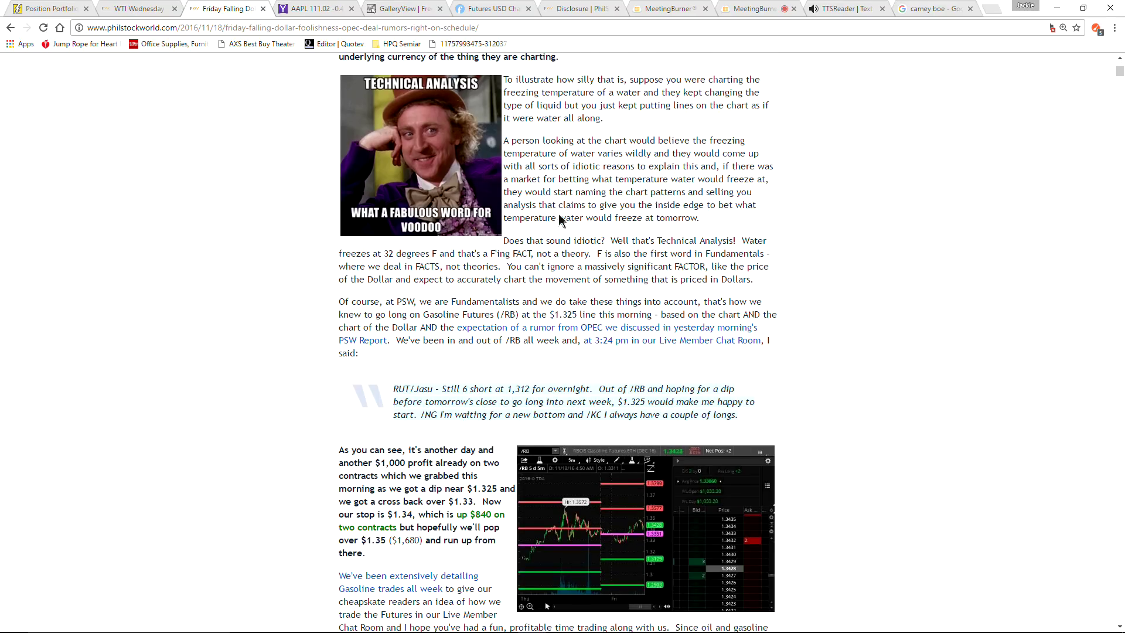
pyautogui.scroll(-3, 560, 214)
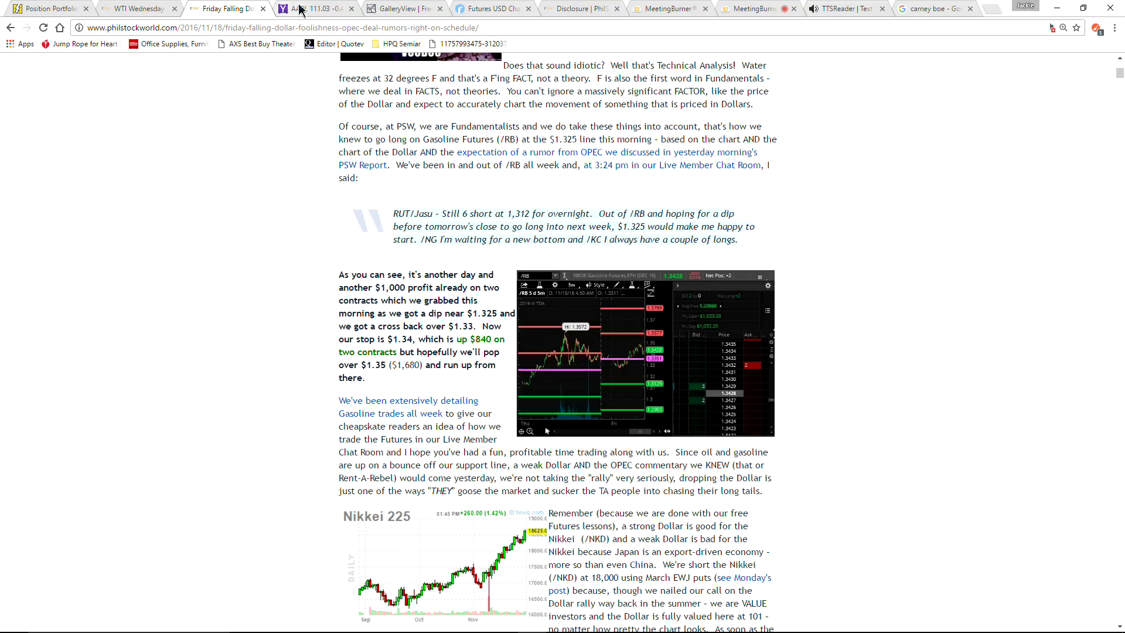
# Step: Switch to the Finviz futures charts and show the Energy group
pyautogui.click(497, 10)
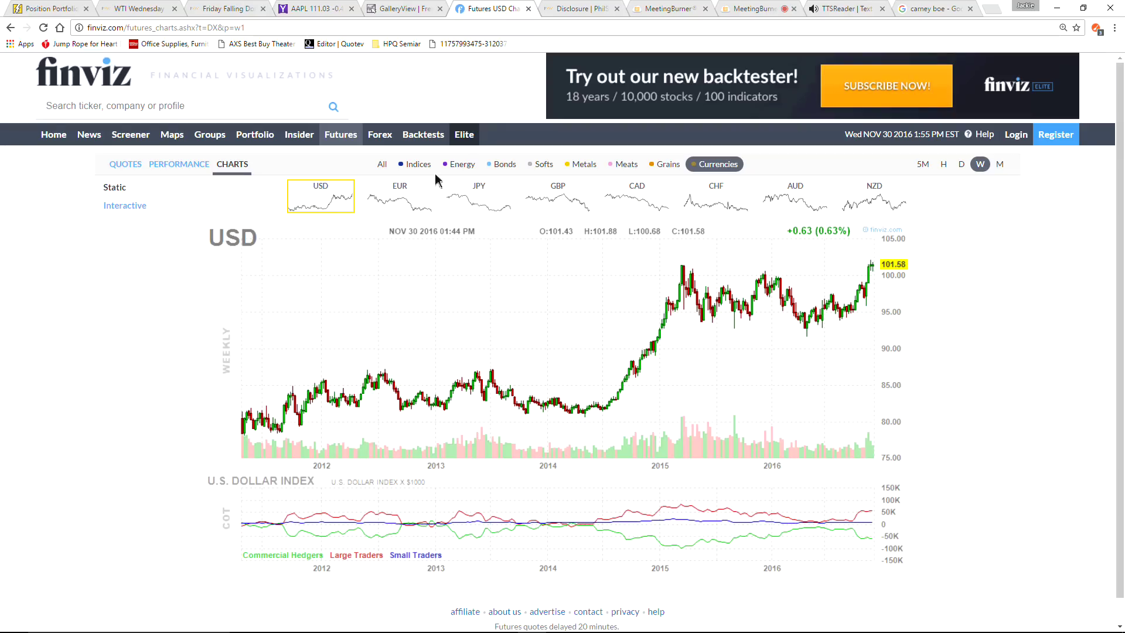
pyautogui.click(463, 168)
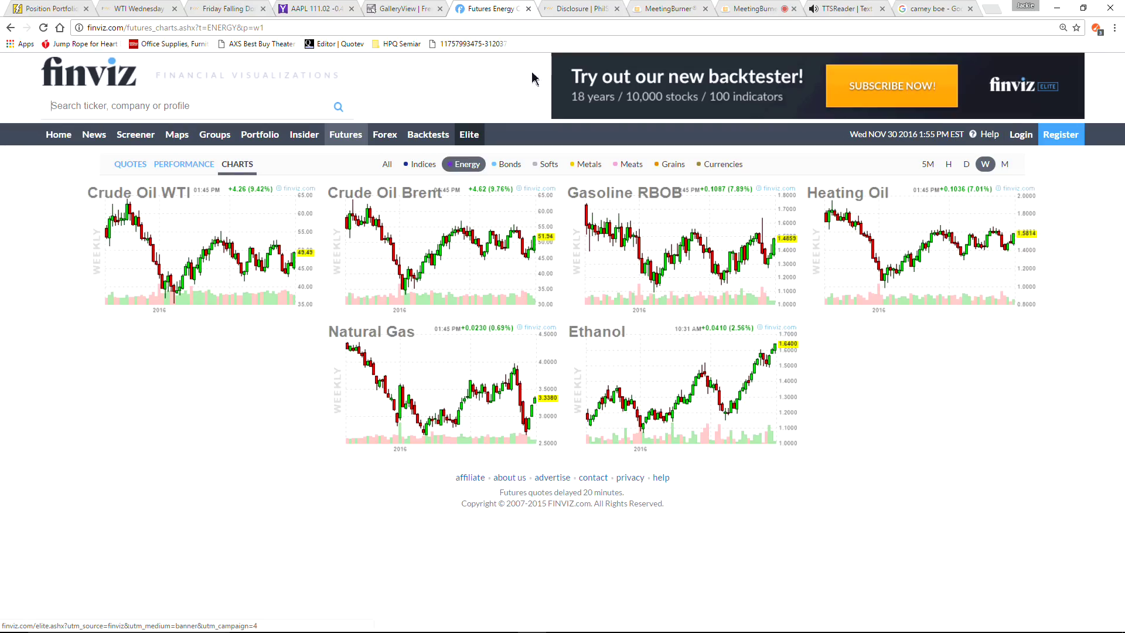
# Step: Multiply 420 by 16 in Calculator
pyautogui.moveTo(452, 627)
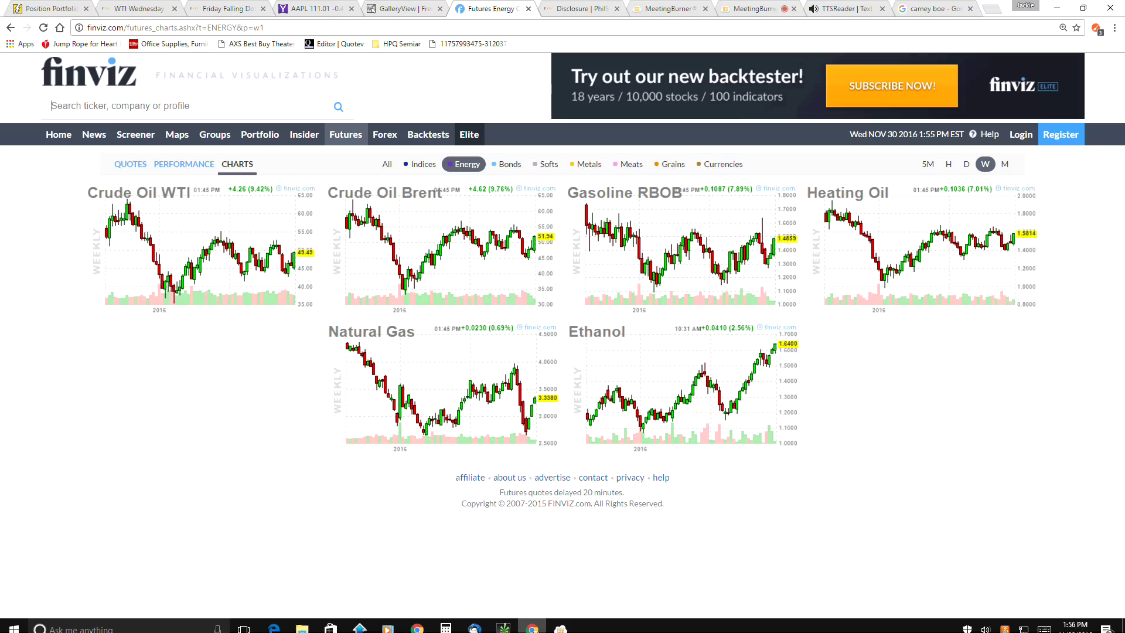
pyautogui.click(449, 625)
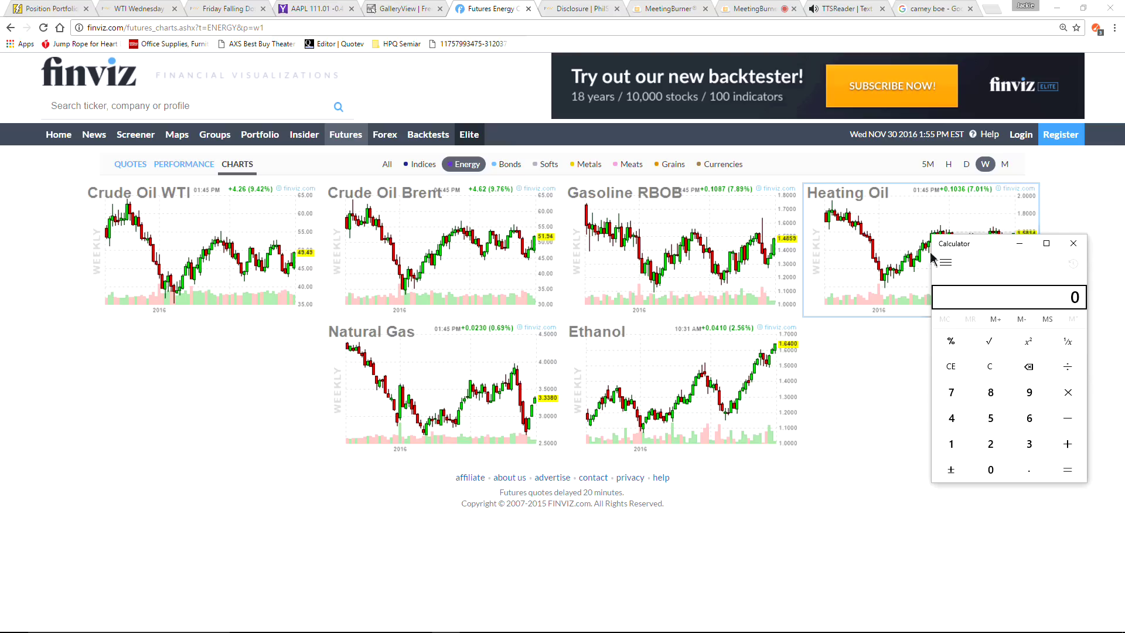
pyautogui.click(992, 306)
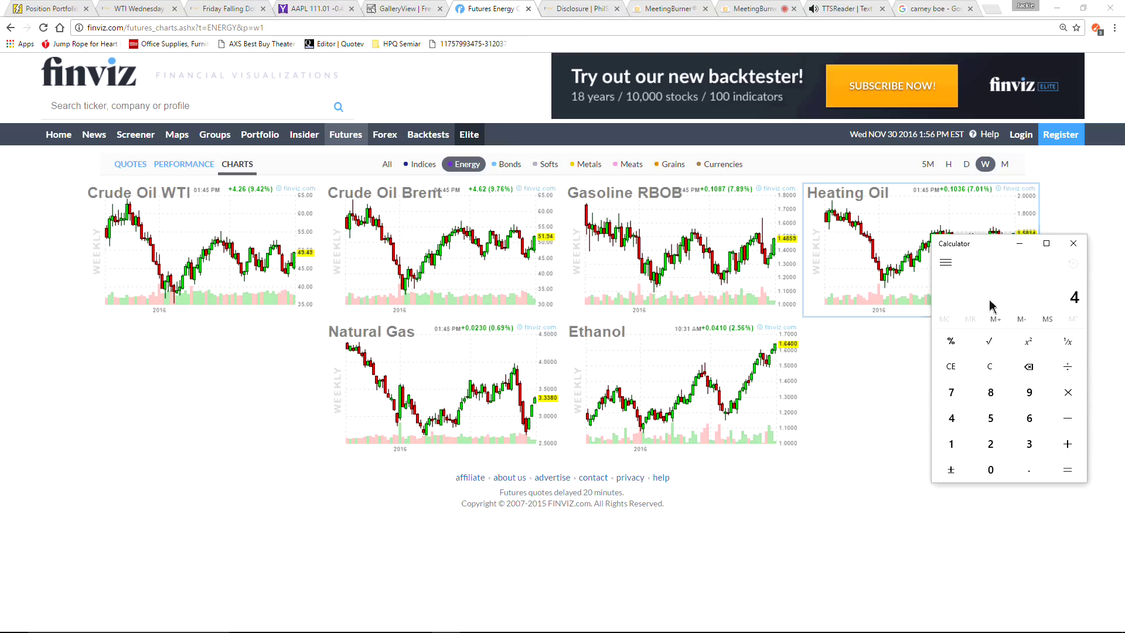
pyautogui.write('20*1')
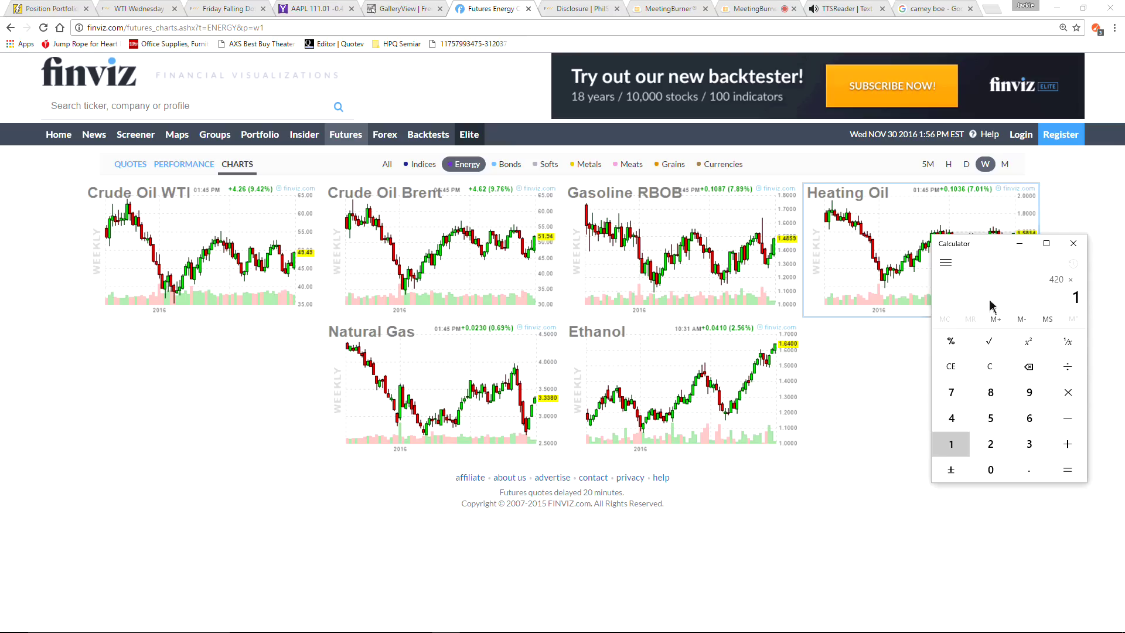
pyautogui.write('6+')
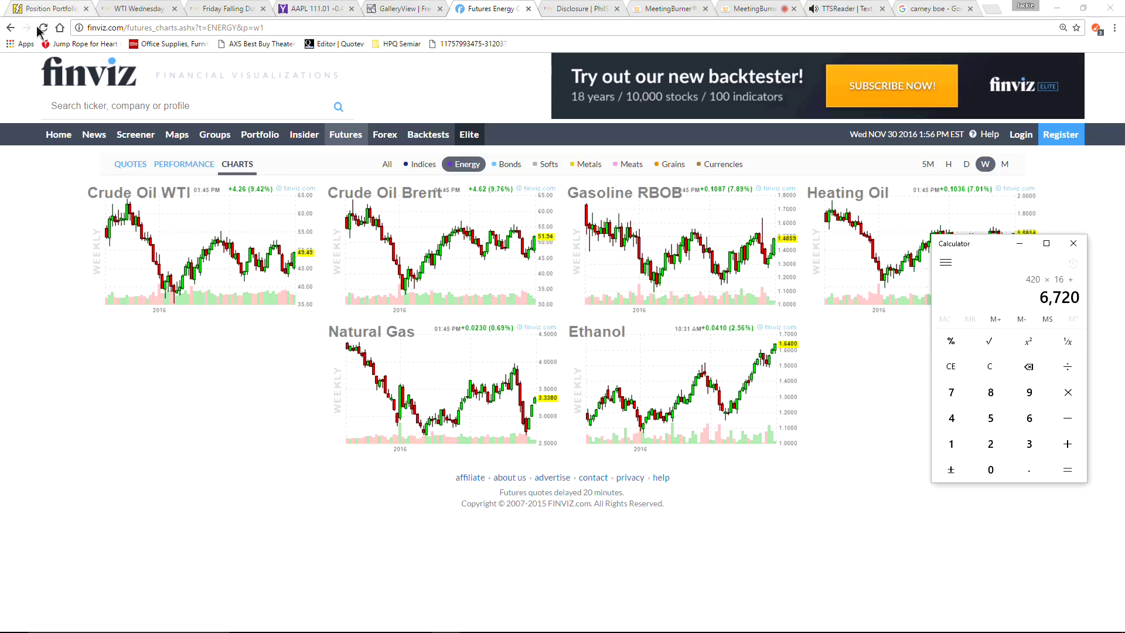
# Step: Return to the "Friday Falling Dollar Foolishness" article and read from the gasoline trade down to the Nikkei 225 section
pyautogui.click(147, 10)
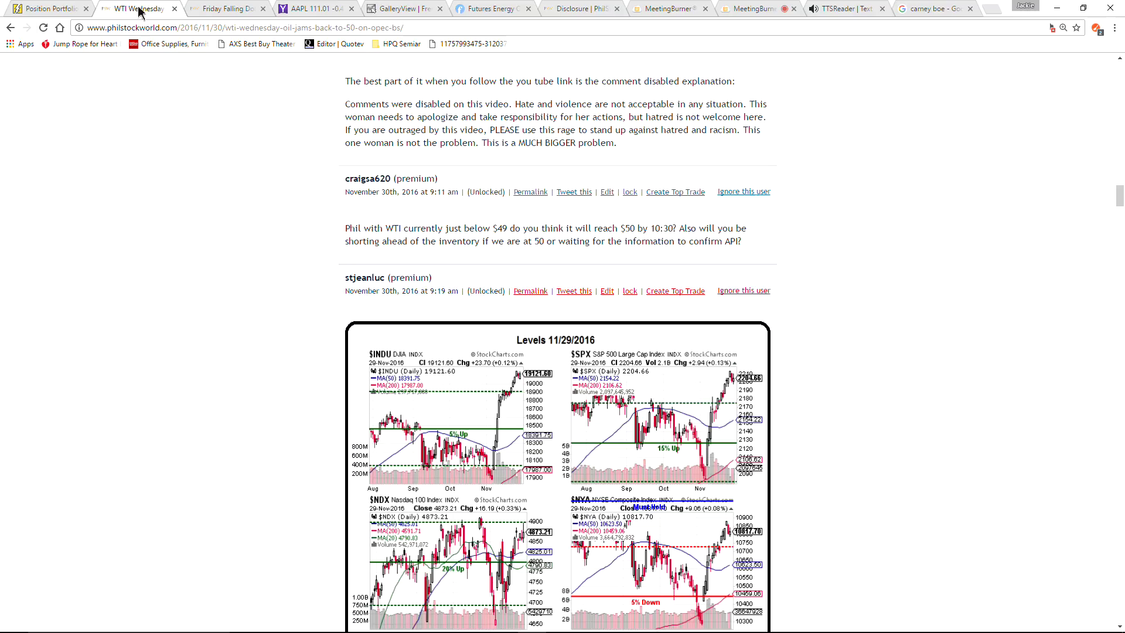
pyautogui.click(205, 12)
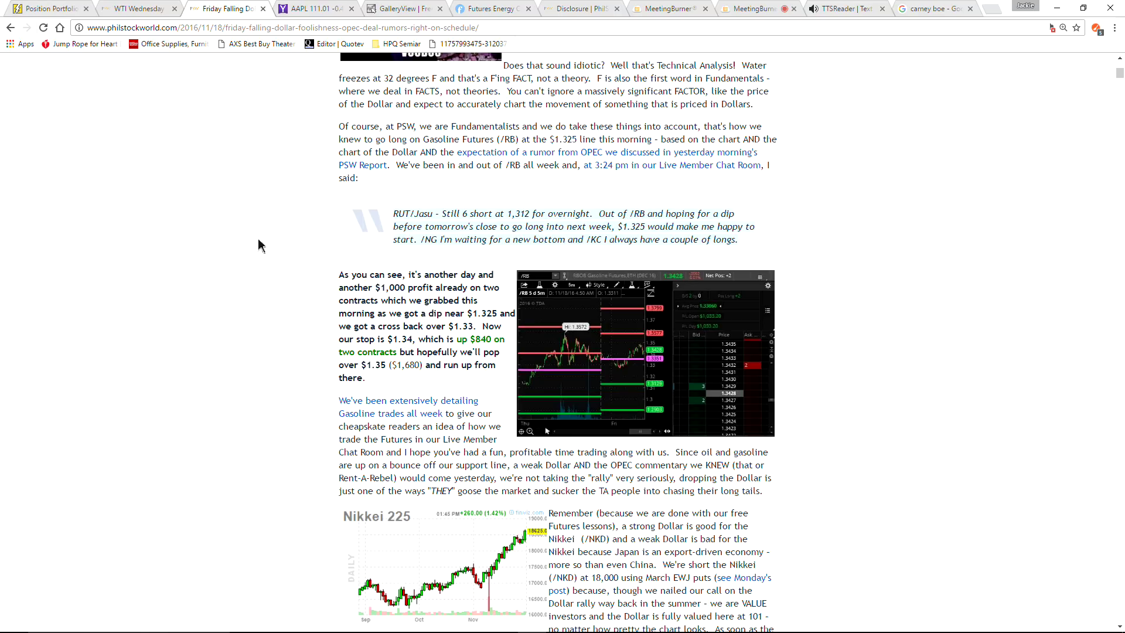
pyautogui.scroll(-2, 258, 237)
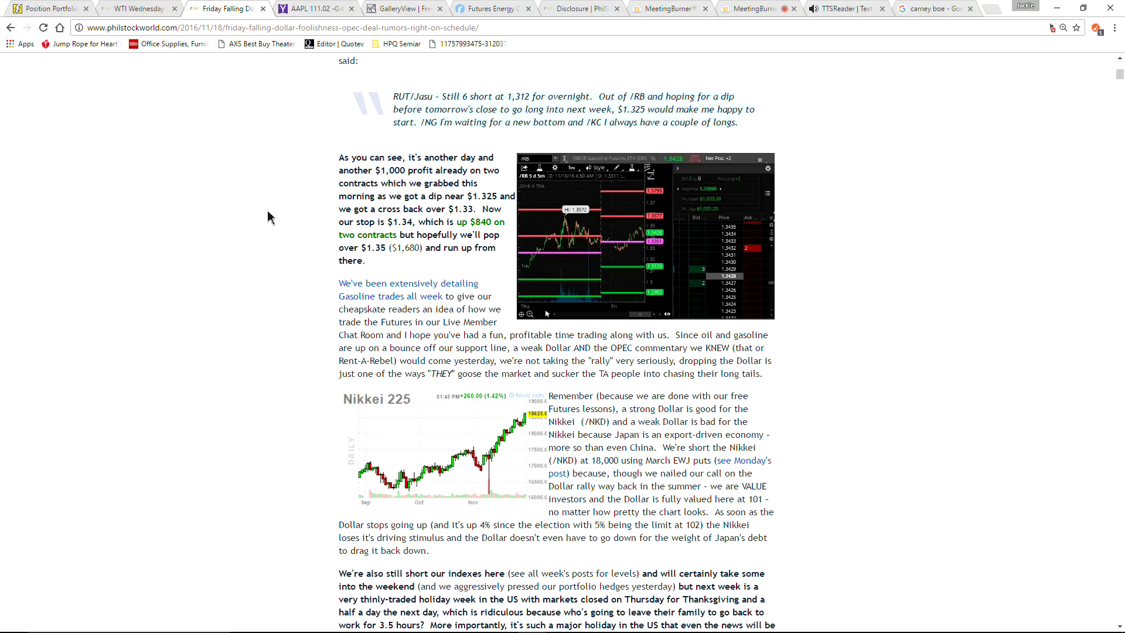
pyautogui.scroll(-2, 270, 218)
pyautogui.scroll(1, 277, 196)
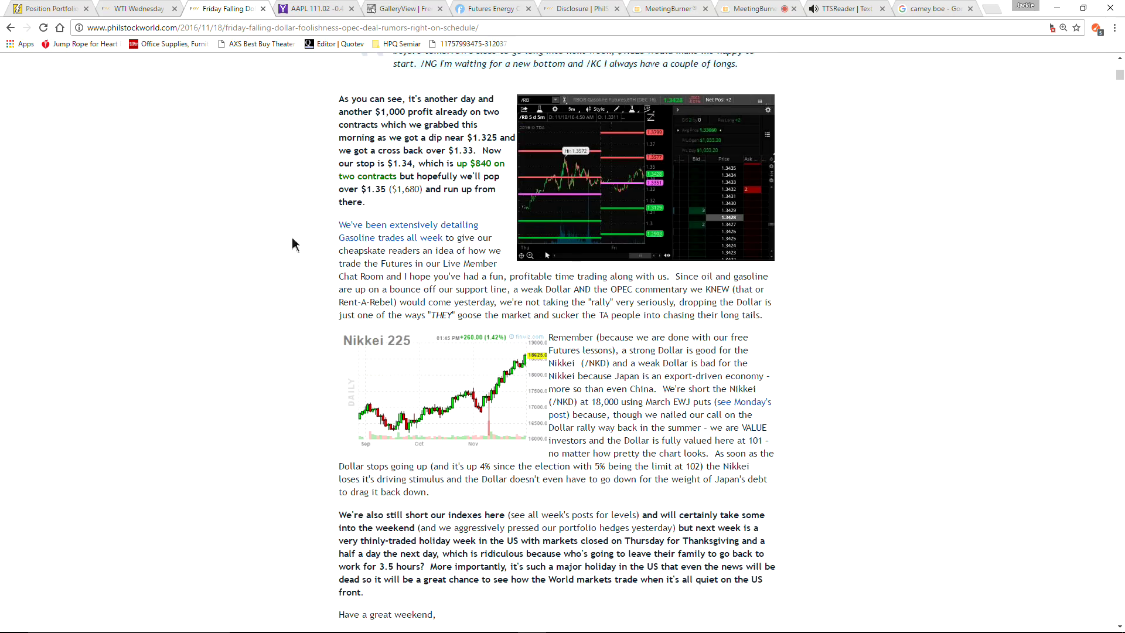
pyautogui.scroll(-2, 299, 240)
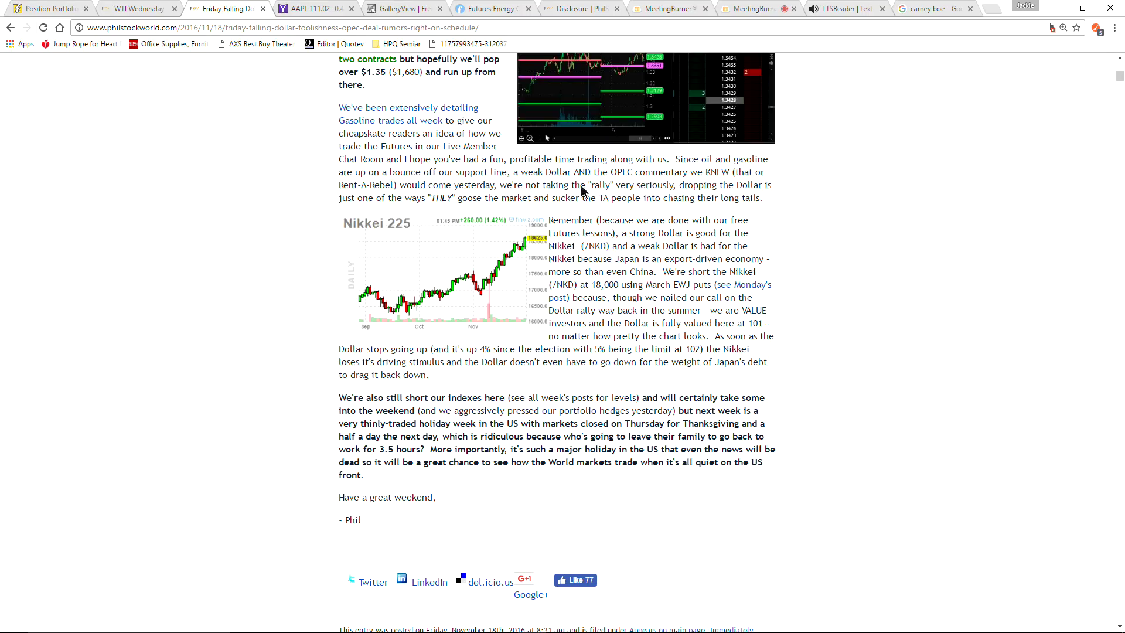
pyautogui.scroll(-1, 746, 225)
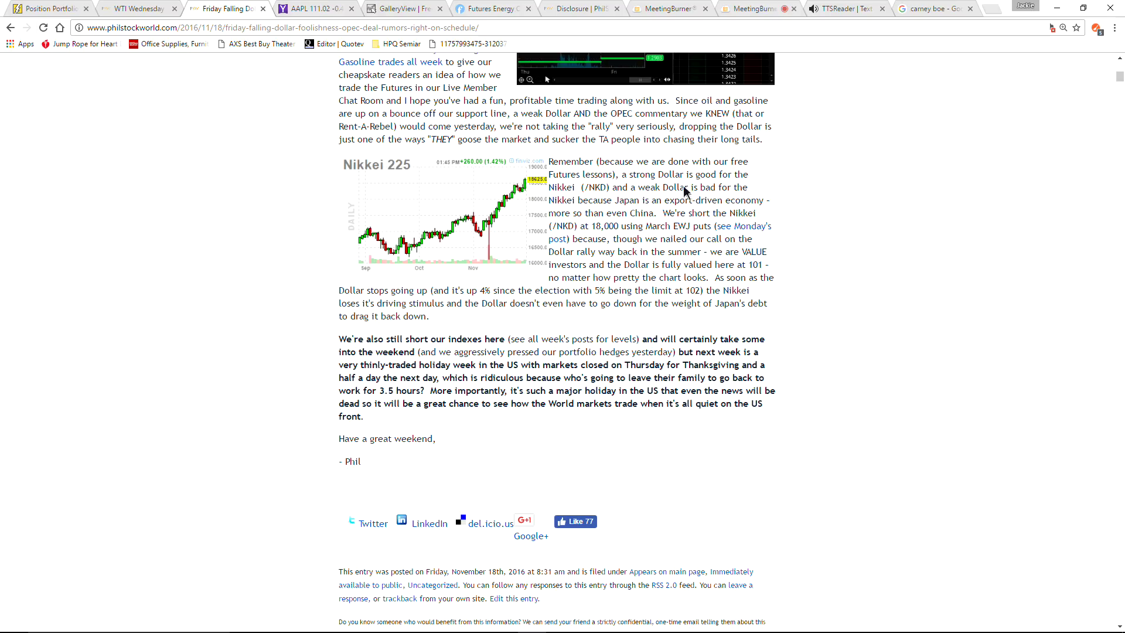
# Step: Highlight the statement that a strong Dollar is good for the Nikkei (/NKD), and read the article's closing paragraphs
pyautogui.moveTo(641, 176); pyautogui.dragTo(607, 197)
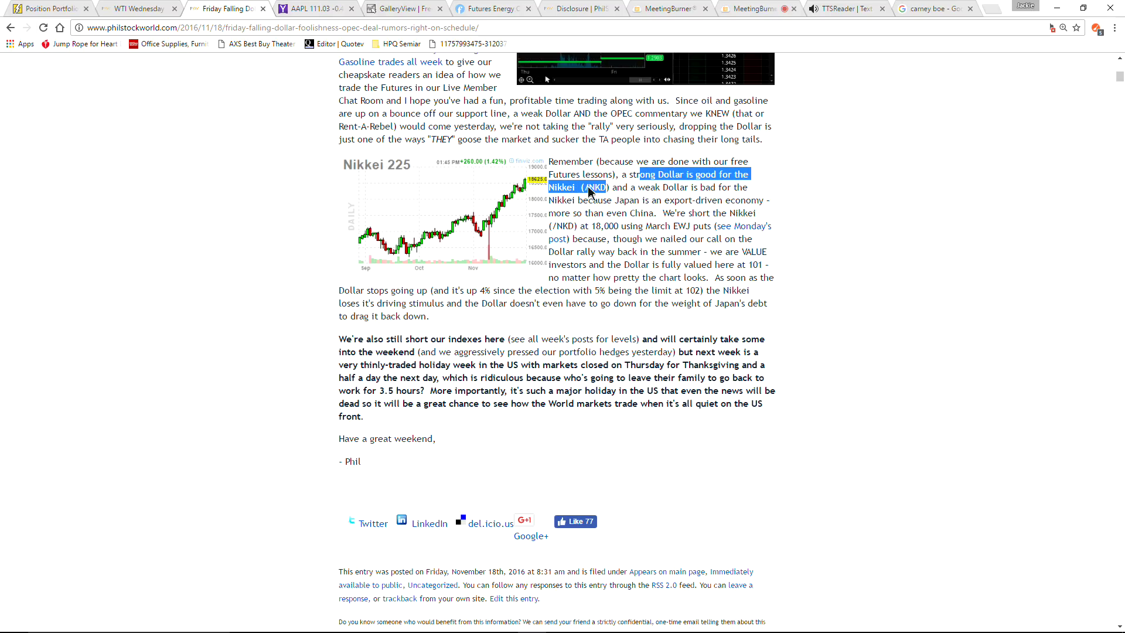
pyautogui.click(708, 267)
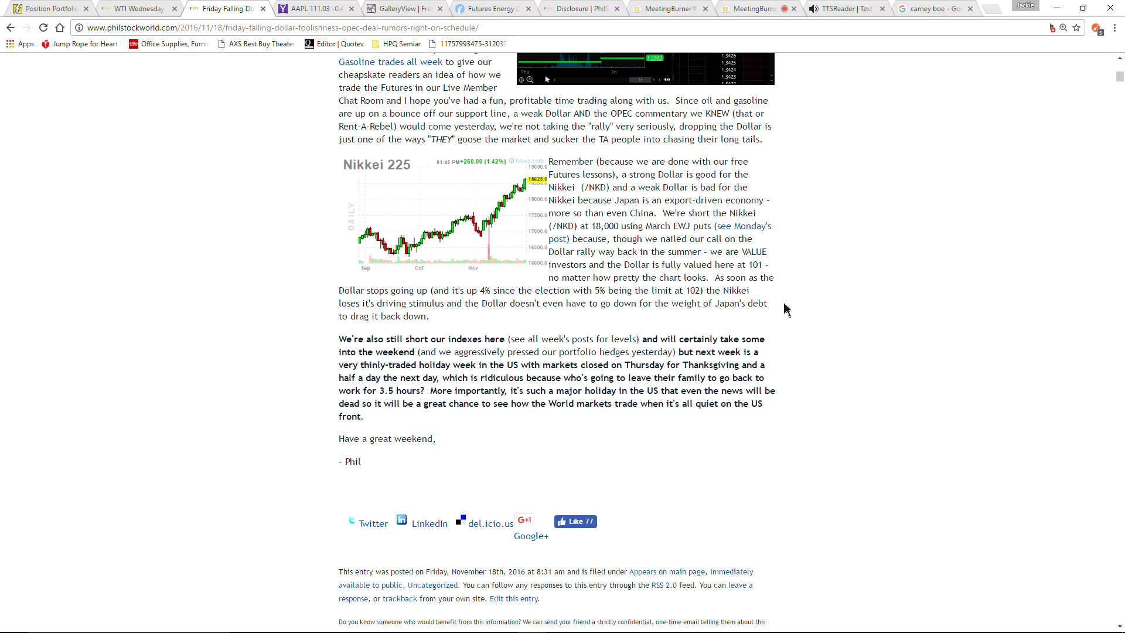
pyautogui.scroll(-1, 831, 176)
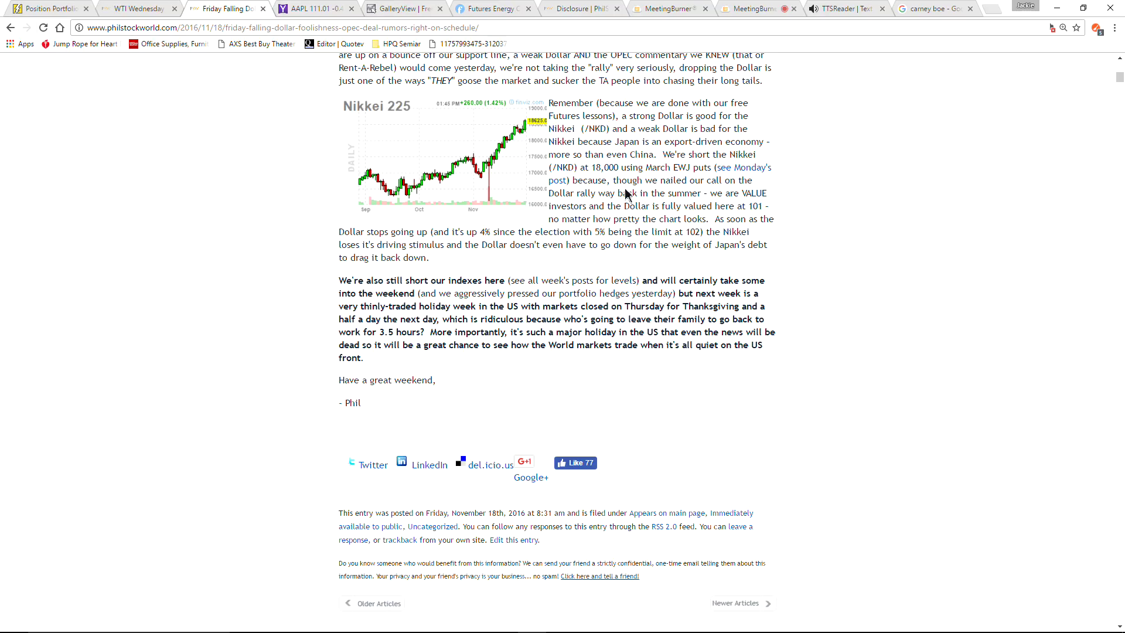
pyautogui.scroll(-2, 622, 188)
pyautogui.scroll(1, 680, 141)
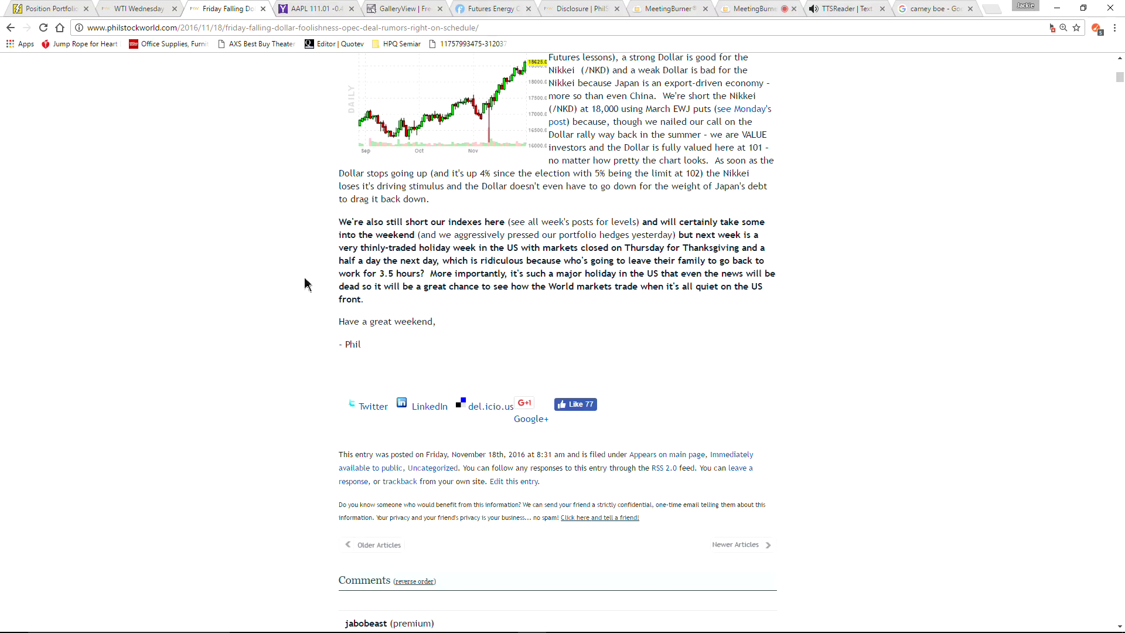
# Step: Return to Phil's newsletter listing and open its next page of older articles
pyautogui.scroll(9, 305, 286)
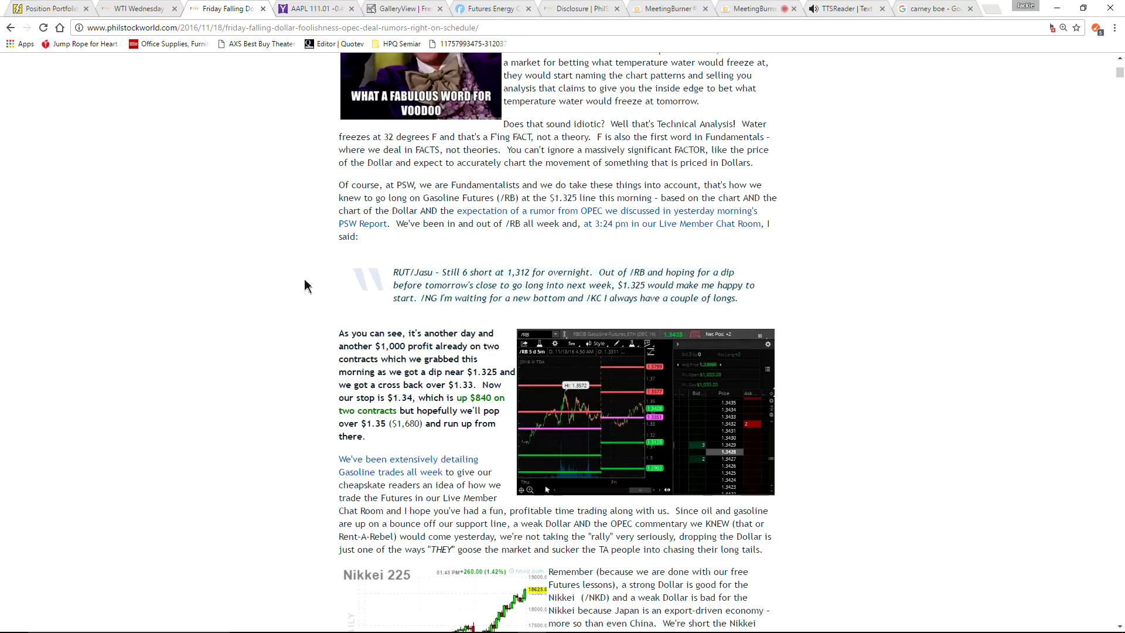
pyautogui.scroll(9, 305, 286)
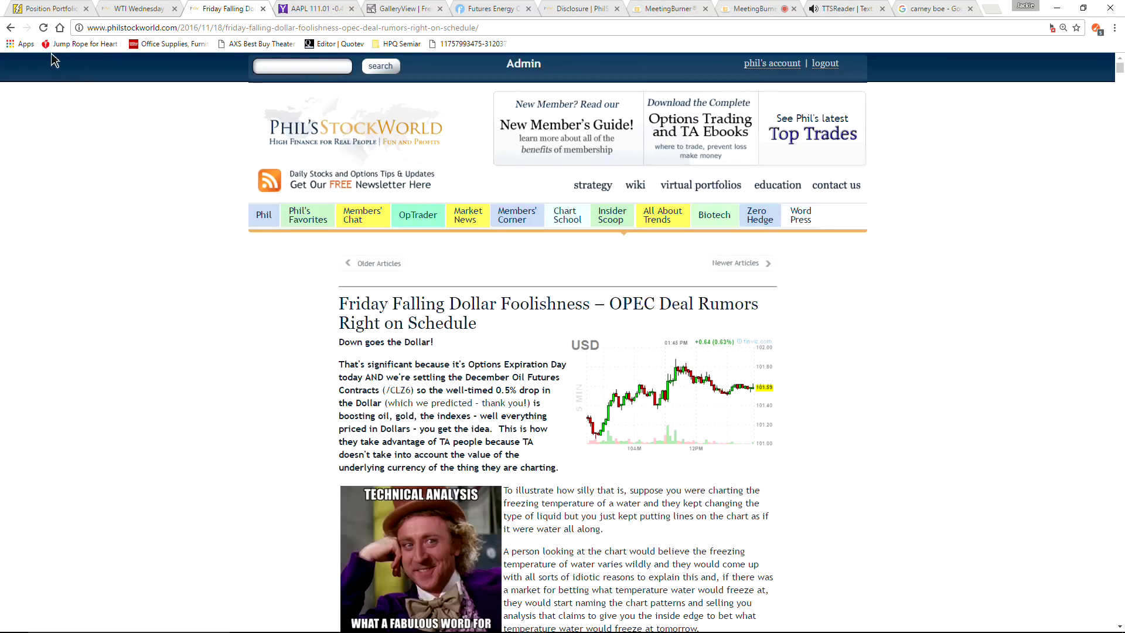
pyautogui.rightClick(10, 28)
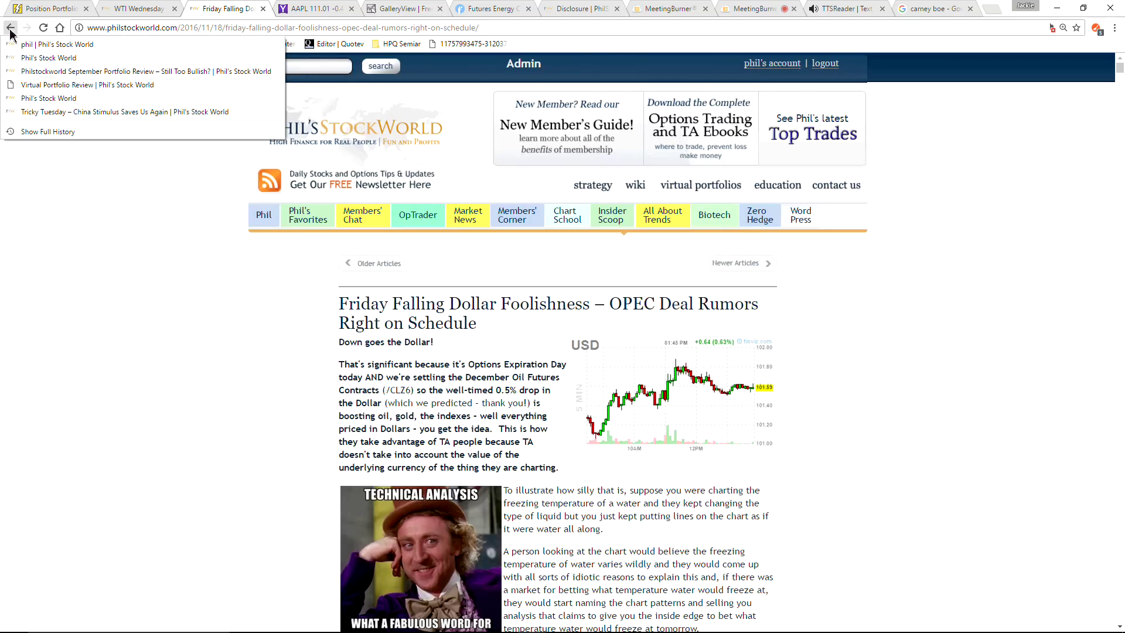
pyautogui.click(35, 44)
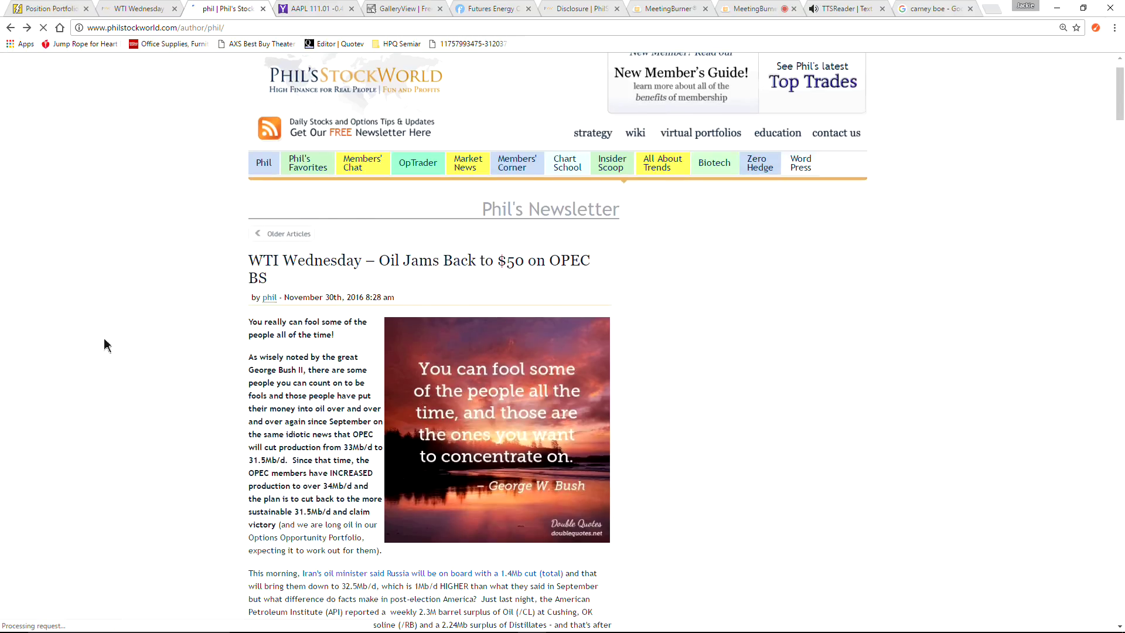
pyautogui.scroll(-6, 105, 332)
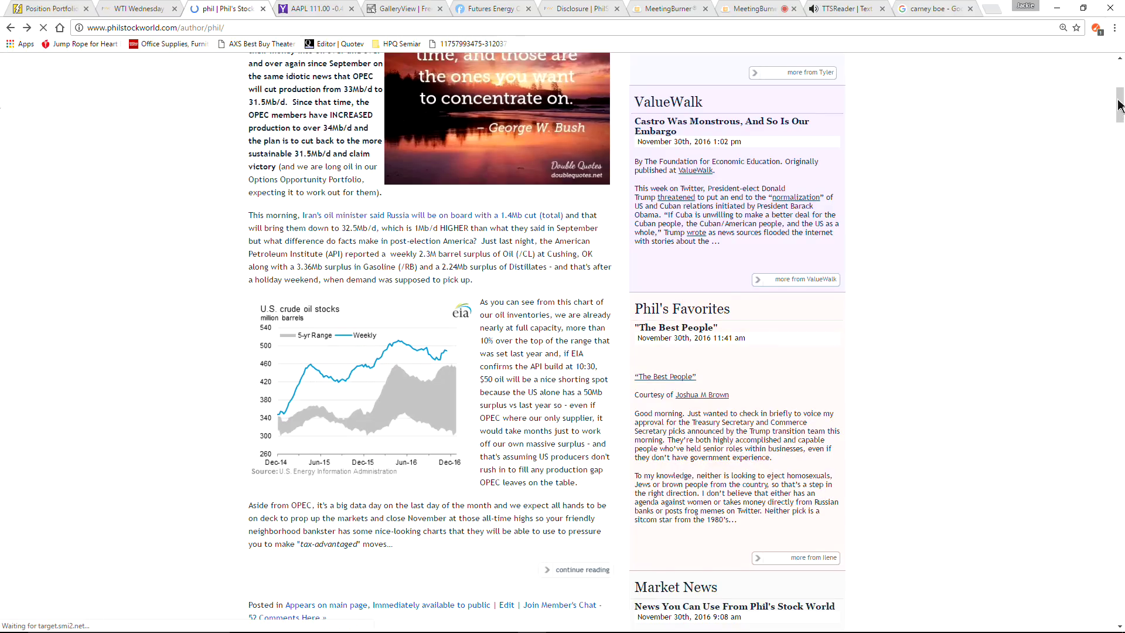
pyautogui.moveTo(1119, 105); pyautogui.dragTo(1117, 609)
pyautogui.scroll(1, 363, 278)
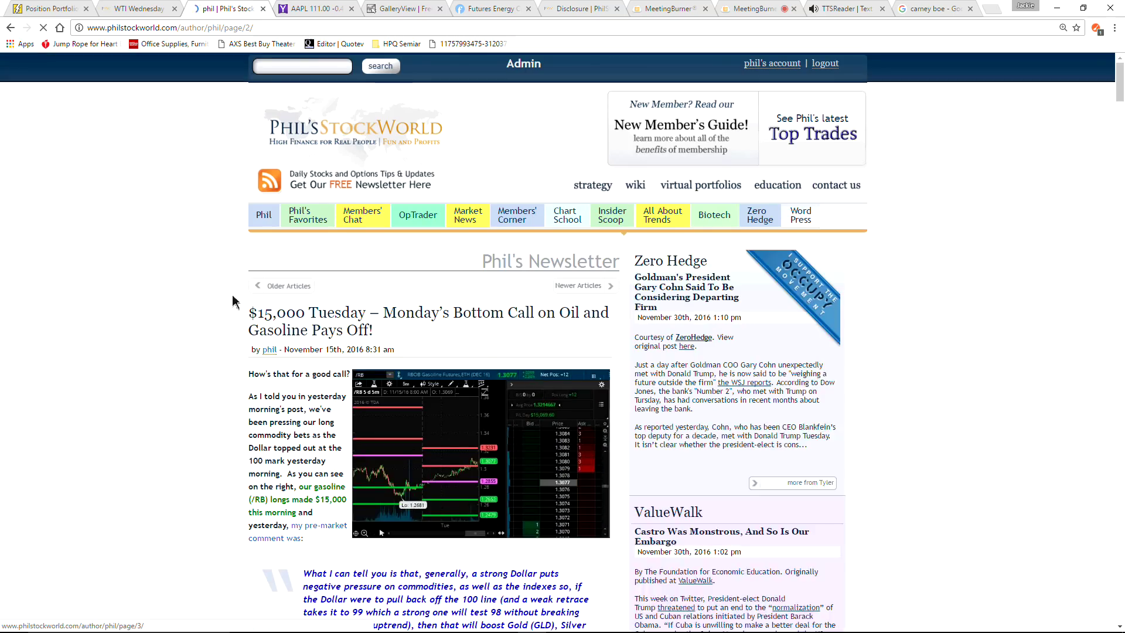
# Step: Open the November 11th article "T(rump)GIF – Markets Fiddle While Rates Burn" from the older articles
pyautogui.scroll(-15, 229, 299)
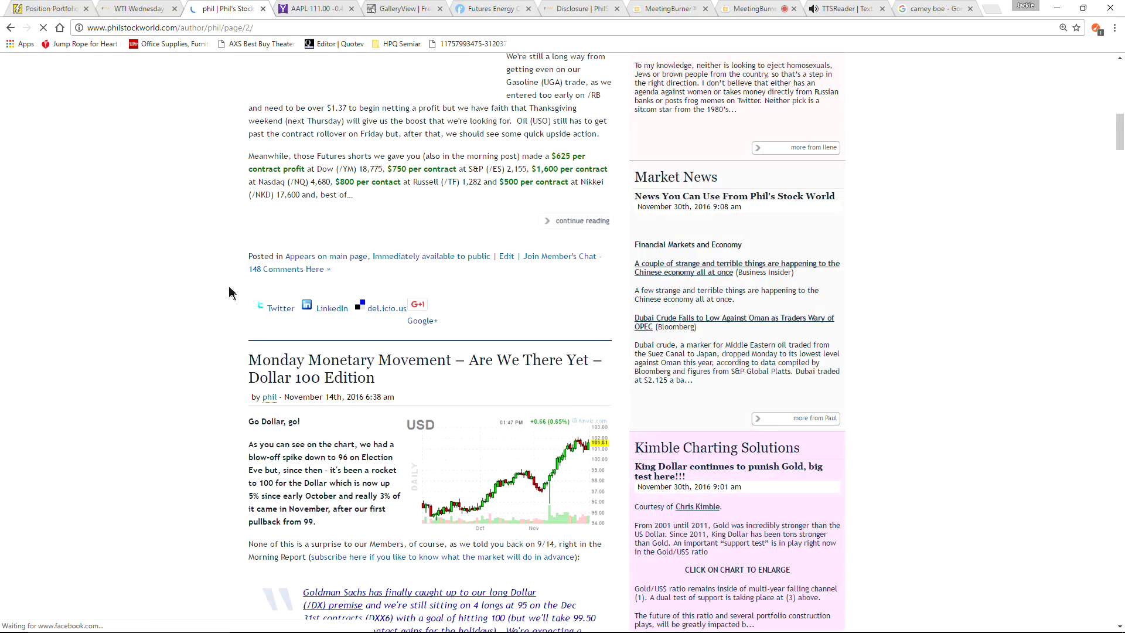
pyautogui.scroll(-12, 230, 293)
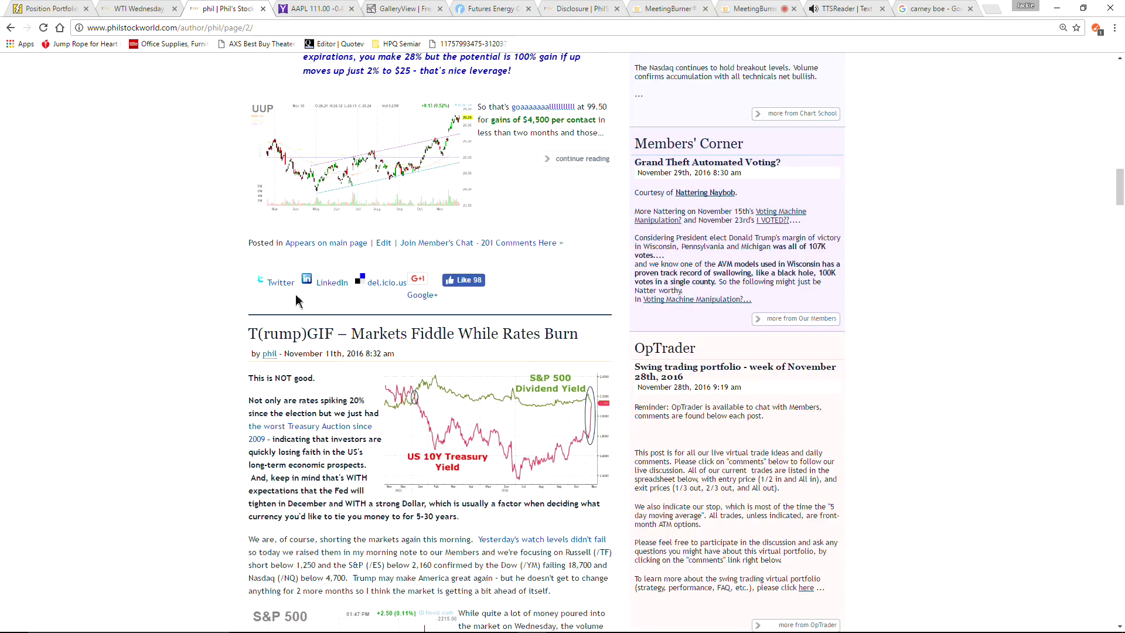
pyautogui.click(428, 336)
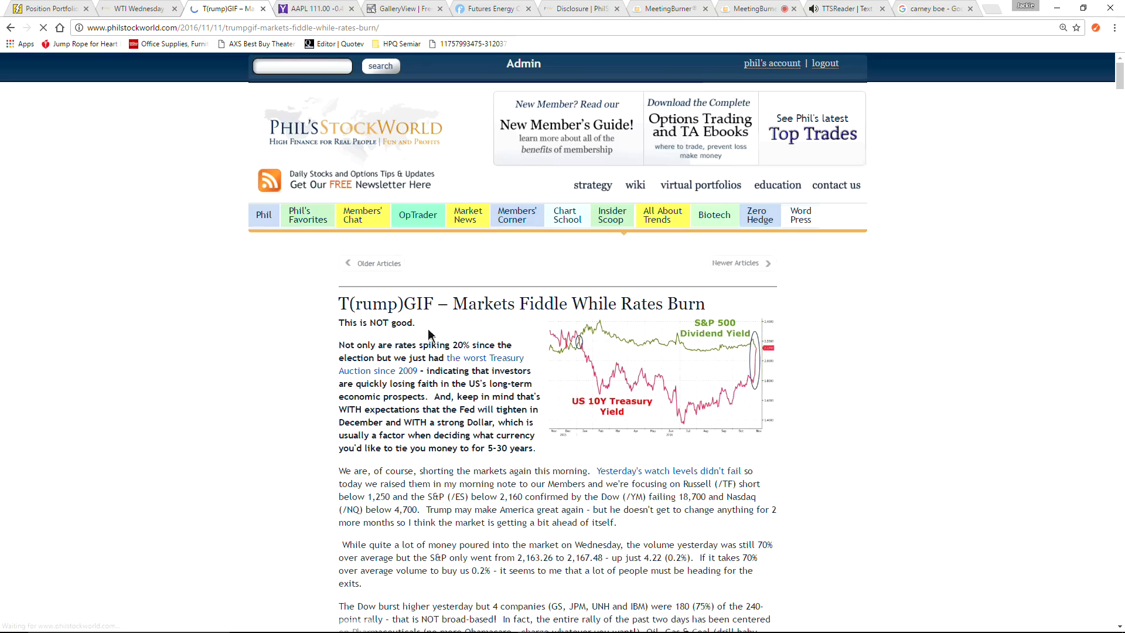
# Step: Skim the T(rump)GIF article down to its comments and review its XLE, USO, Nasdaq 100 and S&P 500 chart sections
pyautogui.scroll(-20, 352, 325)
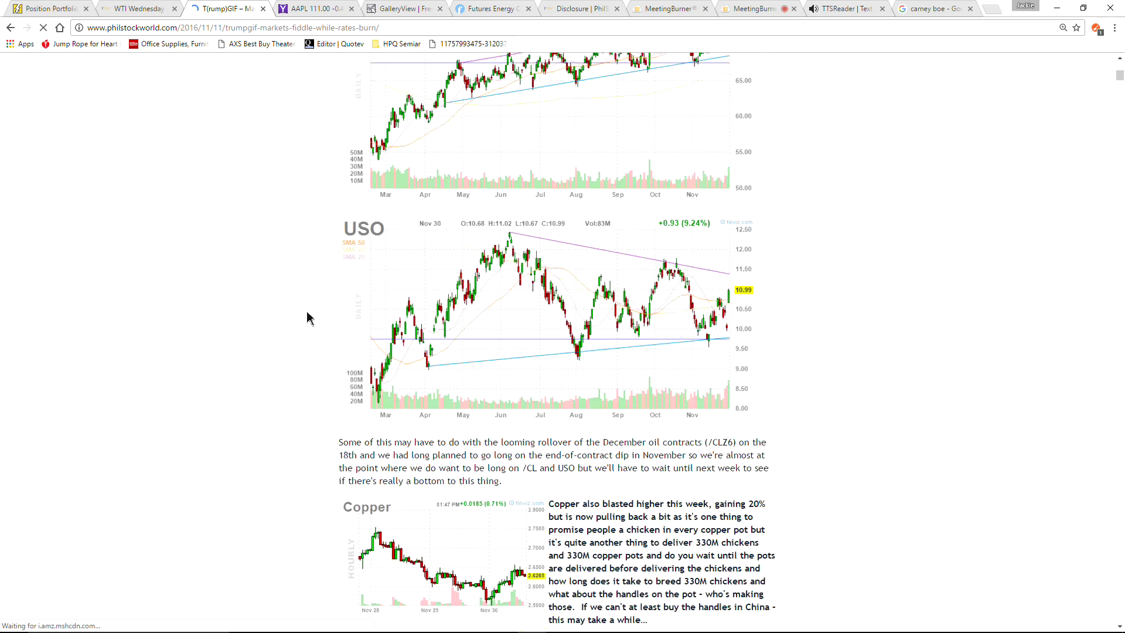
pyautogui.scroll(-12, 307, 314)
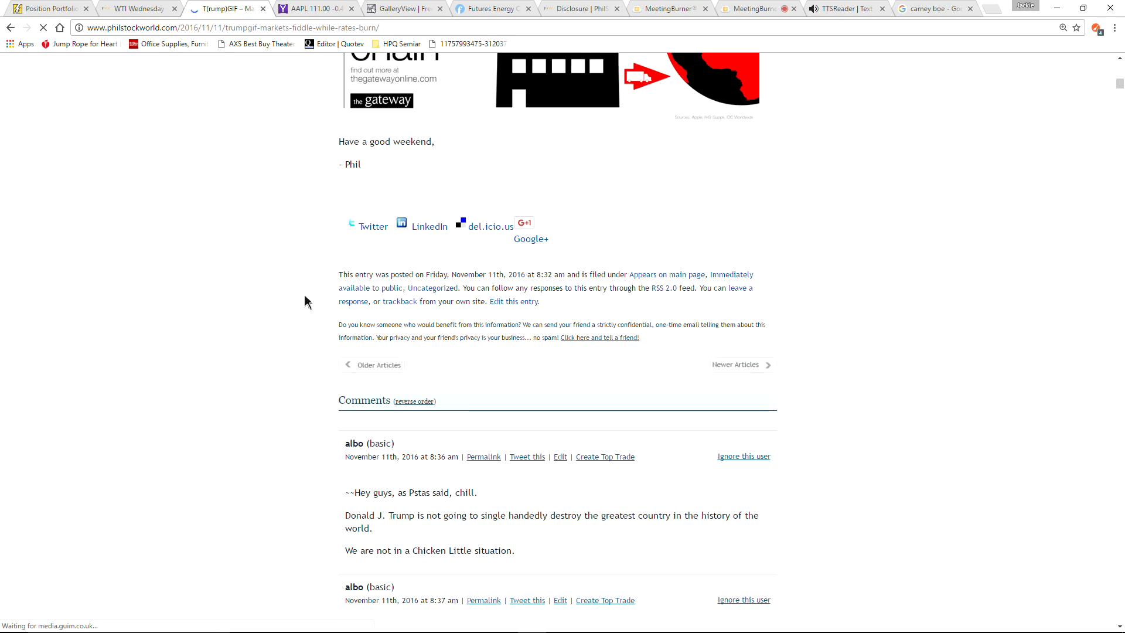
pyautogui.scroll(5, 306, 298)
pyautogui.scroll(15, 306, 296)
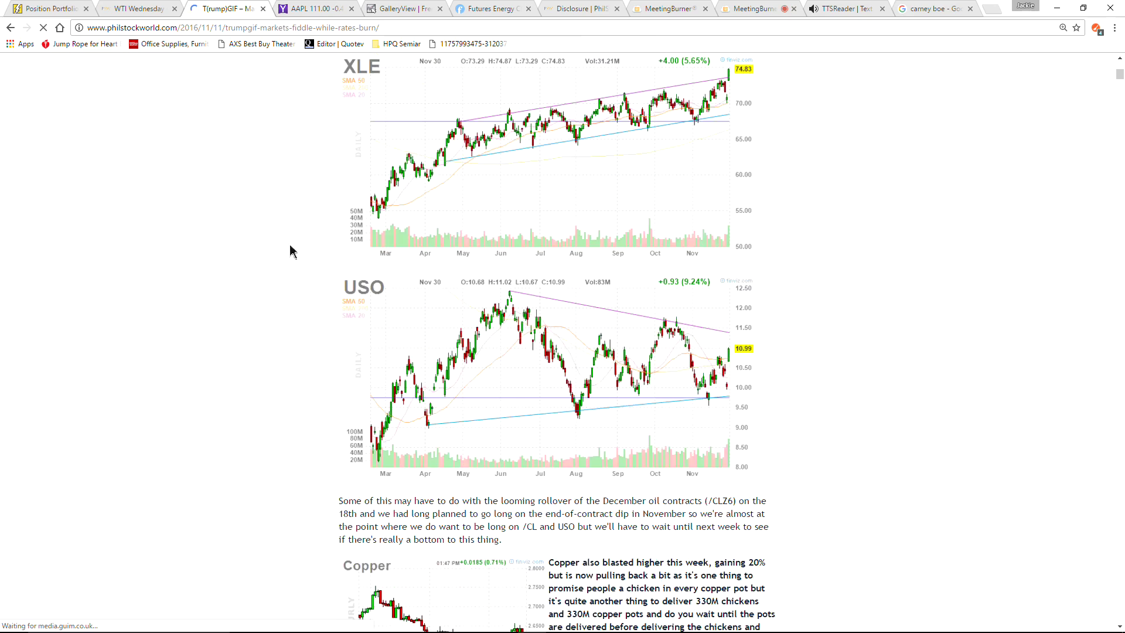
pyautogui.scroll(13, 238, 139)
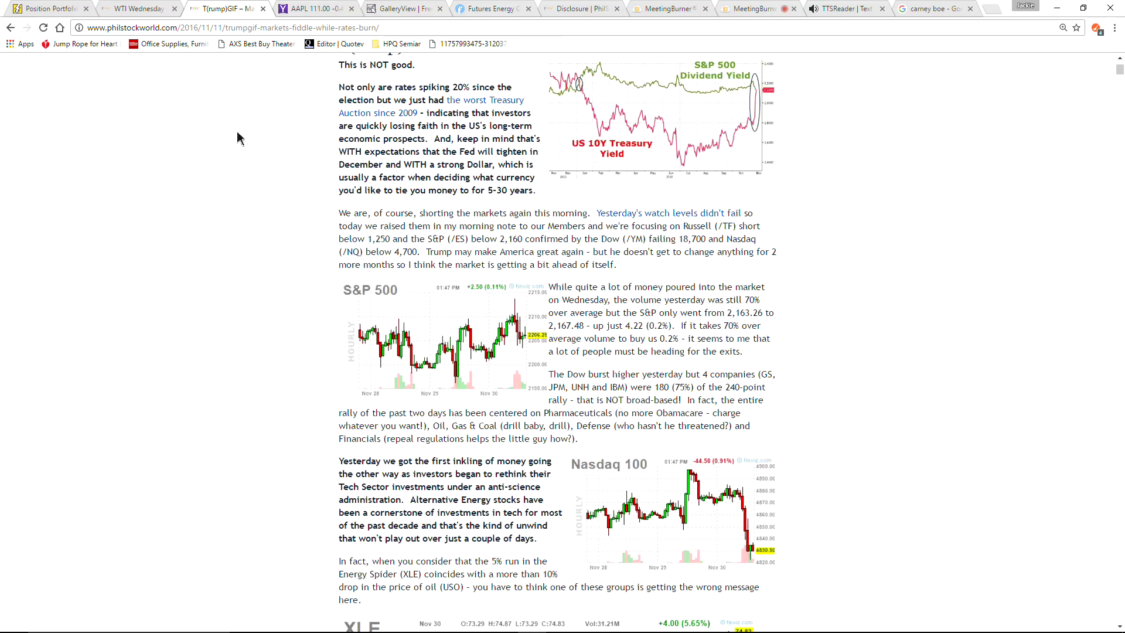
pyautogui.scroll(2, 164, 116)
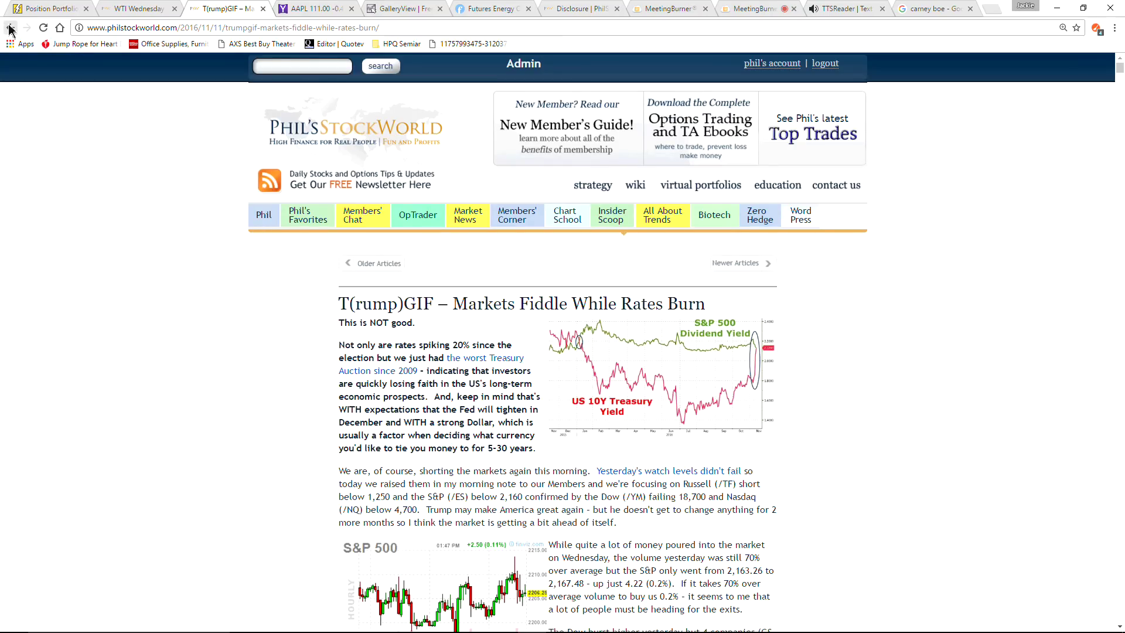
# Step: Go back to the article listing and open "Monday Monetary Movement – Are We There Yet – Dollar 100 Edition"
pyautogui.click(10, 28)
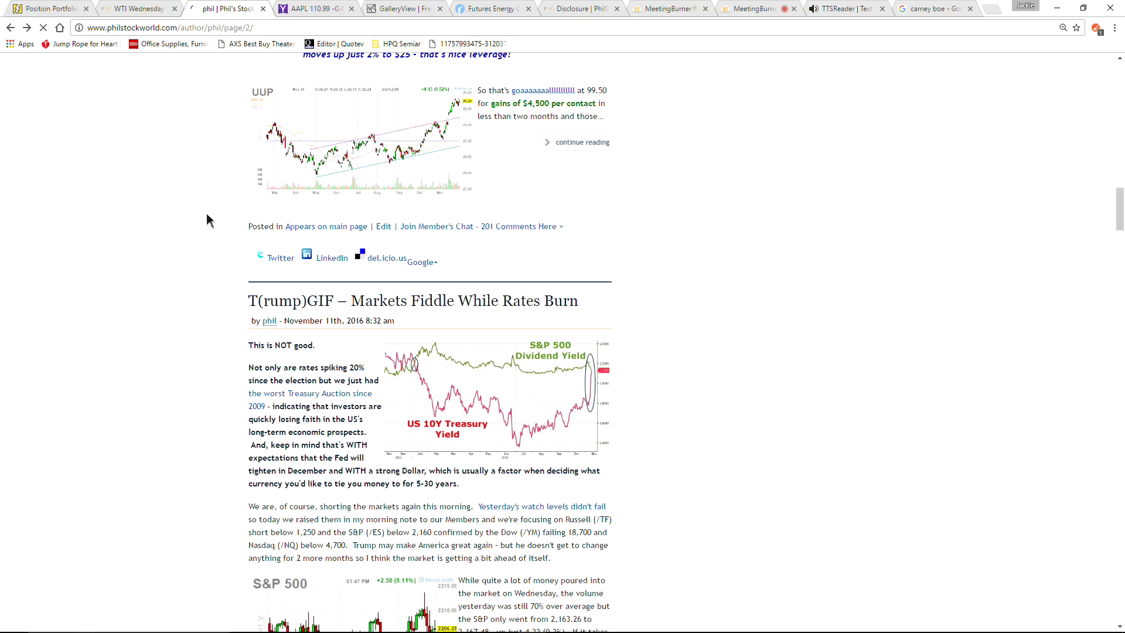
pyautogui.scroll(9, 176, 224)
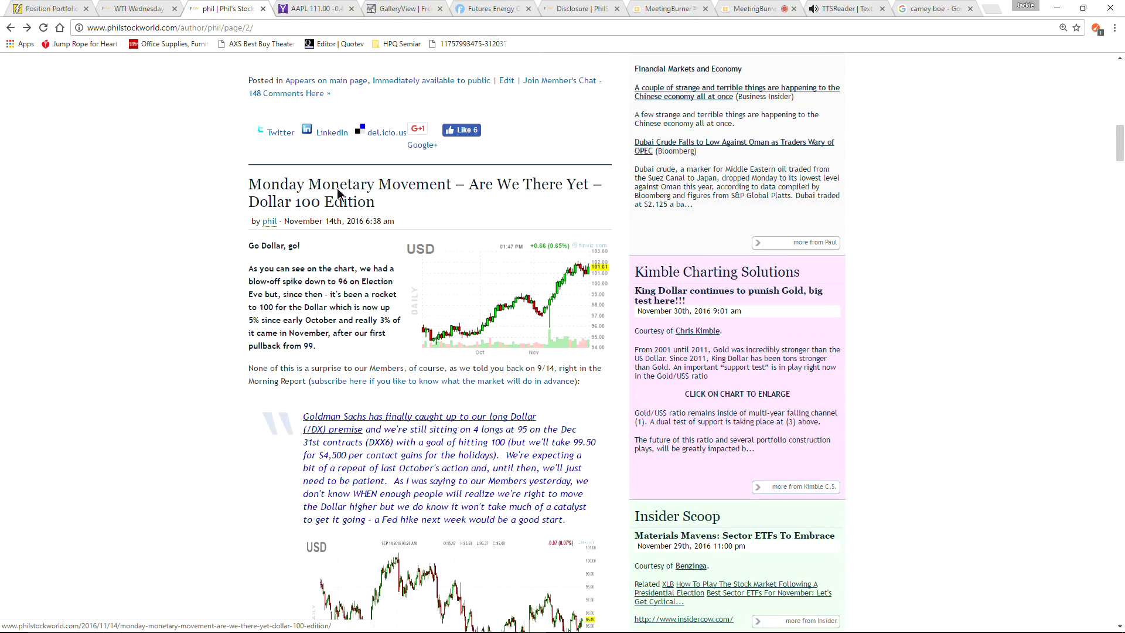
pyautogui.click(339, 190)
# Step: Read the article's Dollar, Barrick Gold (ABX), copper and Freeport McMoRan (FCX) trade ideas
pyautogui.scroll(-10, 306, 200)
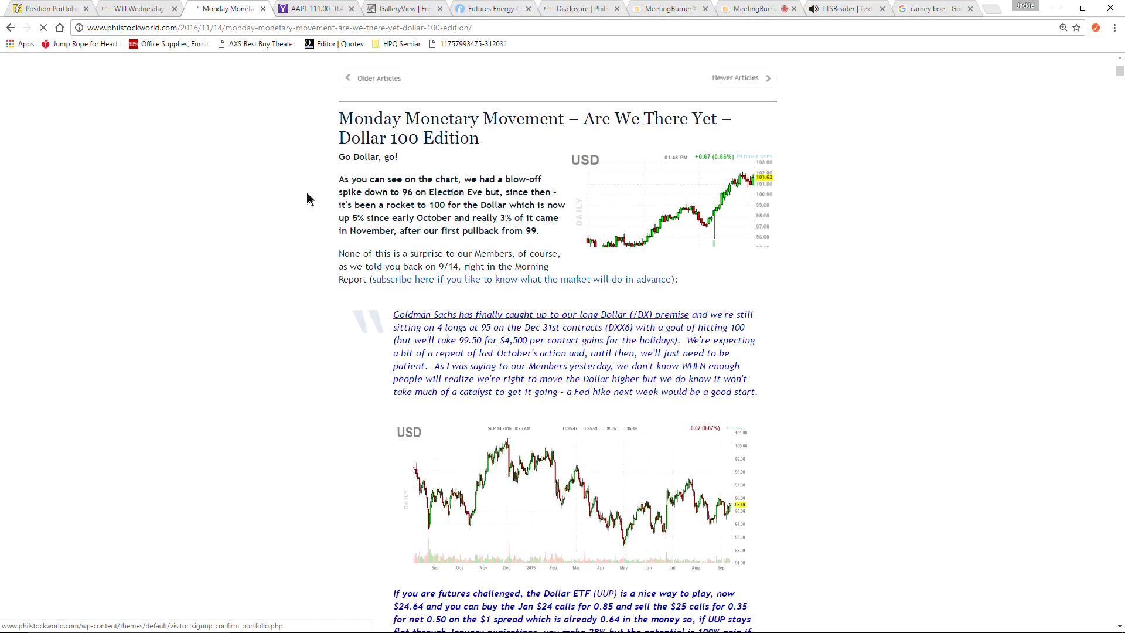
pyautogui.scroll(-5, 305, 199)
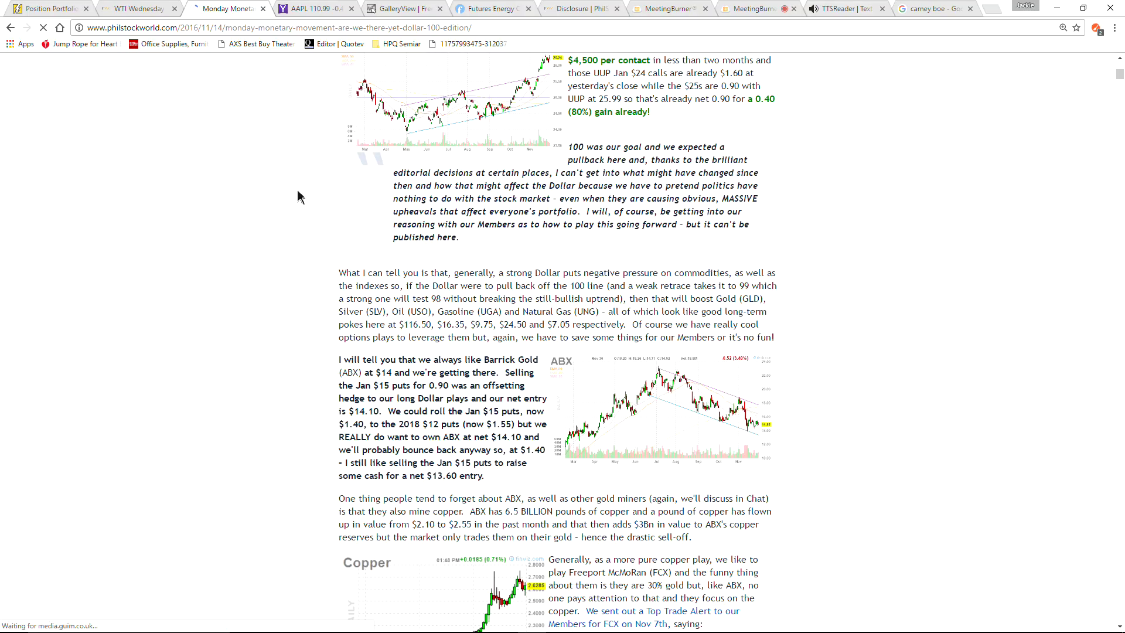
pyautogui.scroll(-5, 298, 188)
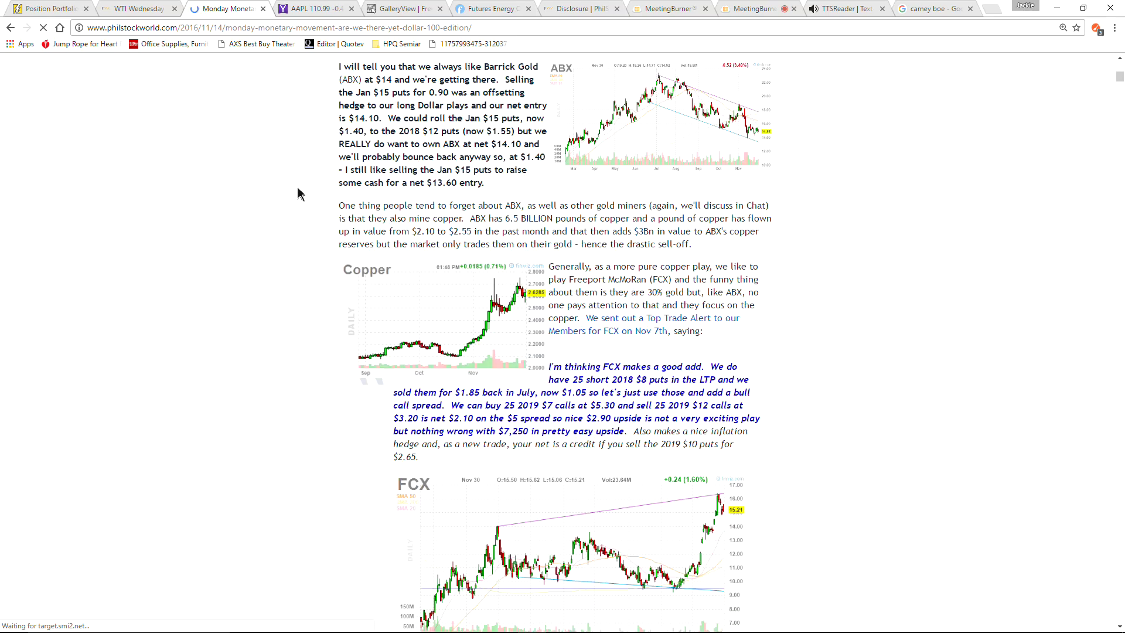
pyautogui.scroll(-3, 298, 193)
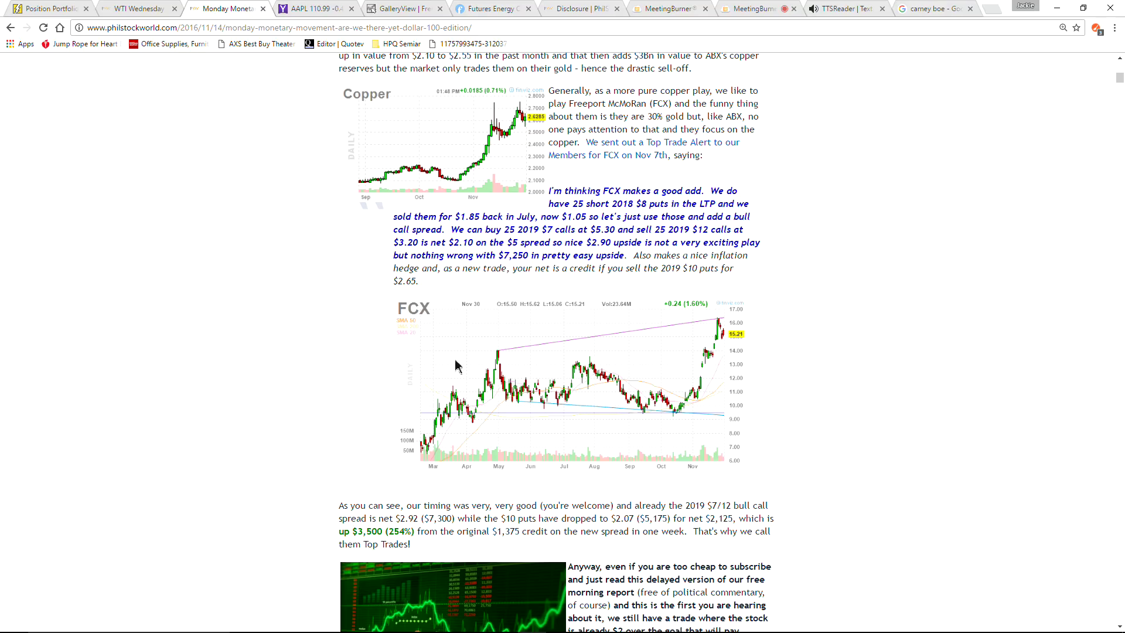
# Step: Read on through the index and Japan ETF (EWJ) shorts, and highlight the remark about Natural Gas being back to $2.65
pyautogui.scroll(-6, 276, 344)
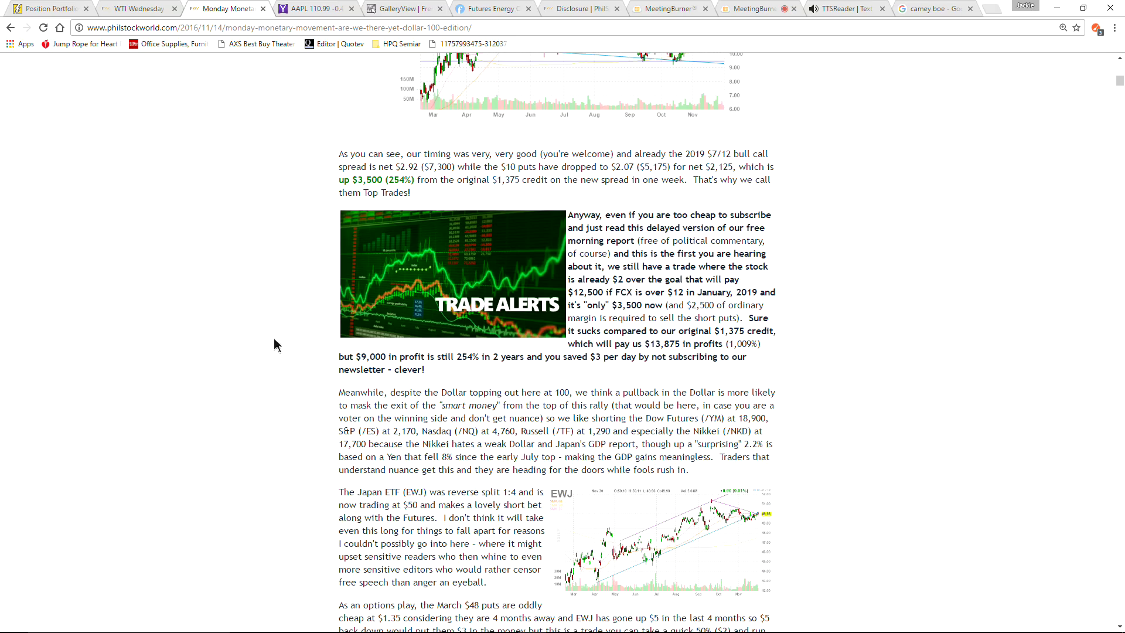
pyautogui.scroll(-5, 275, 345)
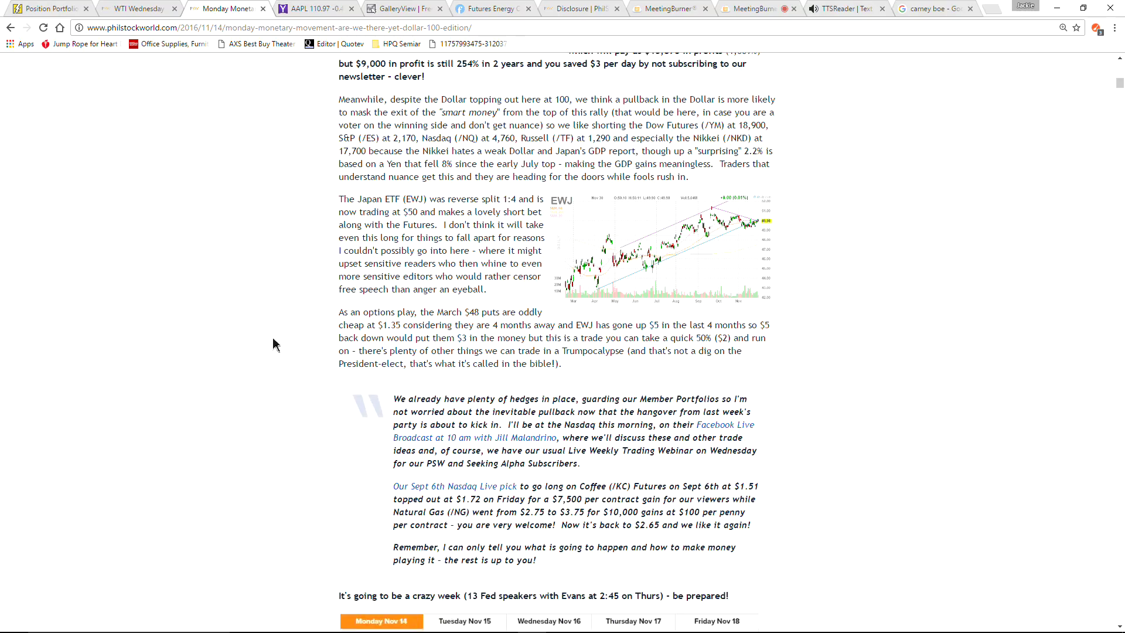
pyautogui.scroll(-3, 274, 341)
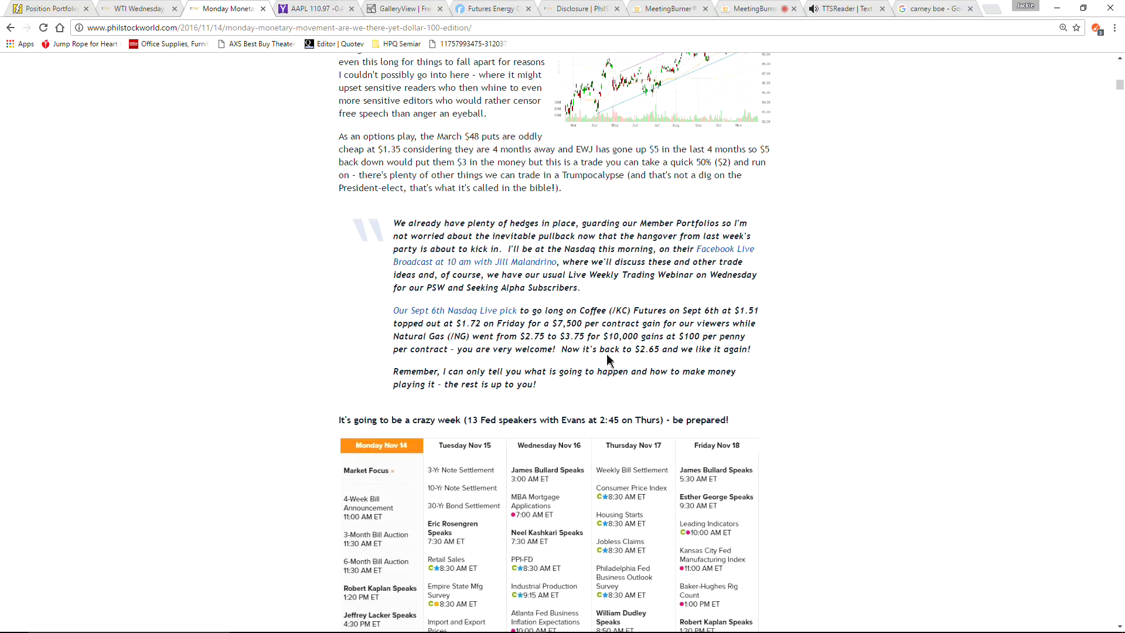
pyautogui.moveTo(608, 359); pyautogui.dragTo(776, 344)
pyautogui.click(775, 343)
# Step: Switch to the Finviz futures charts, show the Softs group and open the weekly Coffee chart
pyautogui.scroll(7, 713, 331)
pyautogui.click(490, 8)
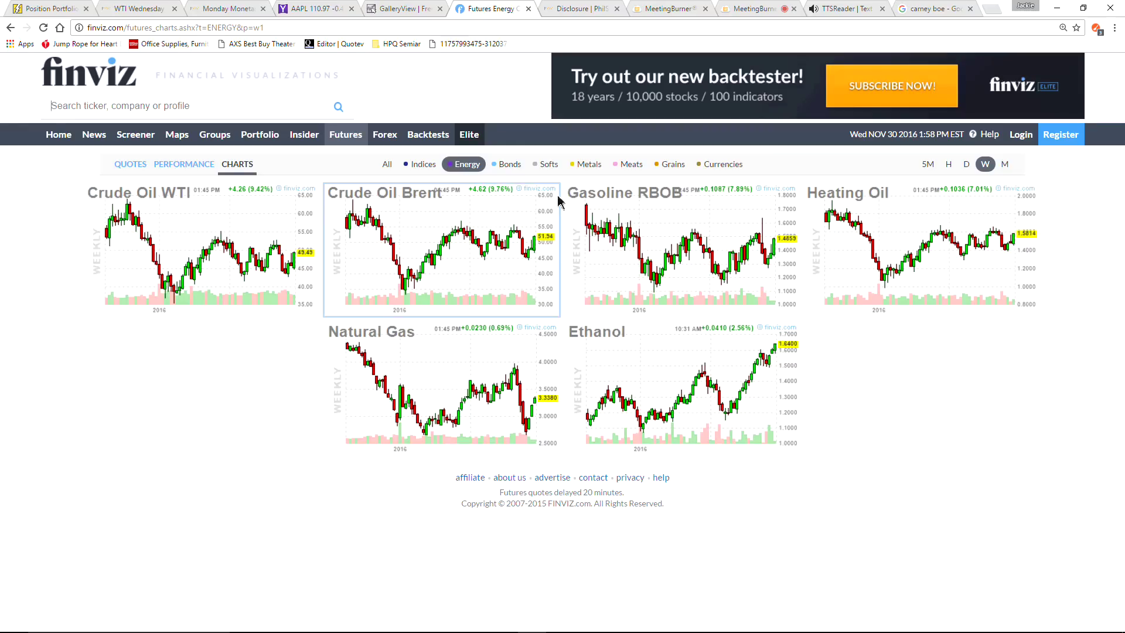
pyautogui.click(549, 165)
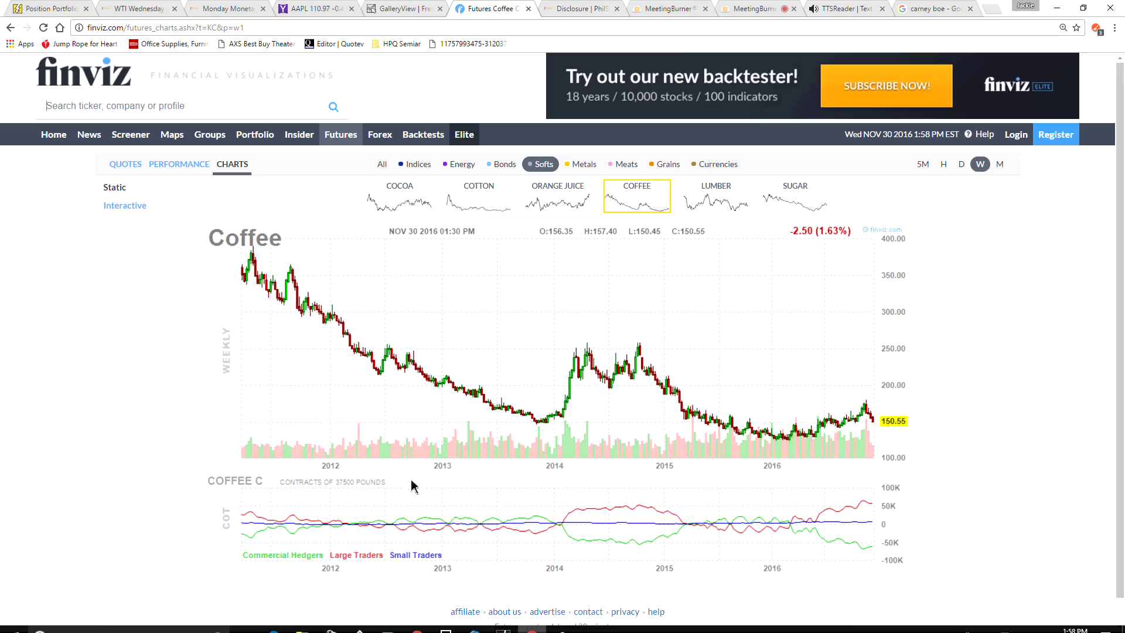
# Step: Switch to the TD Ameritrade trading platform and show the Active Trader view with its price ladders
pyautogui.moveTo(616, 627)
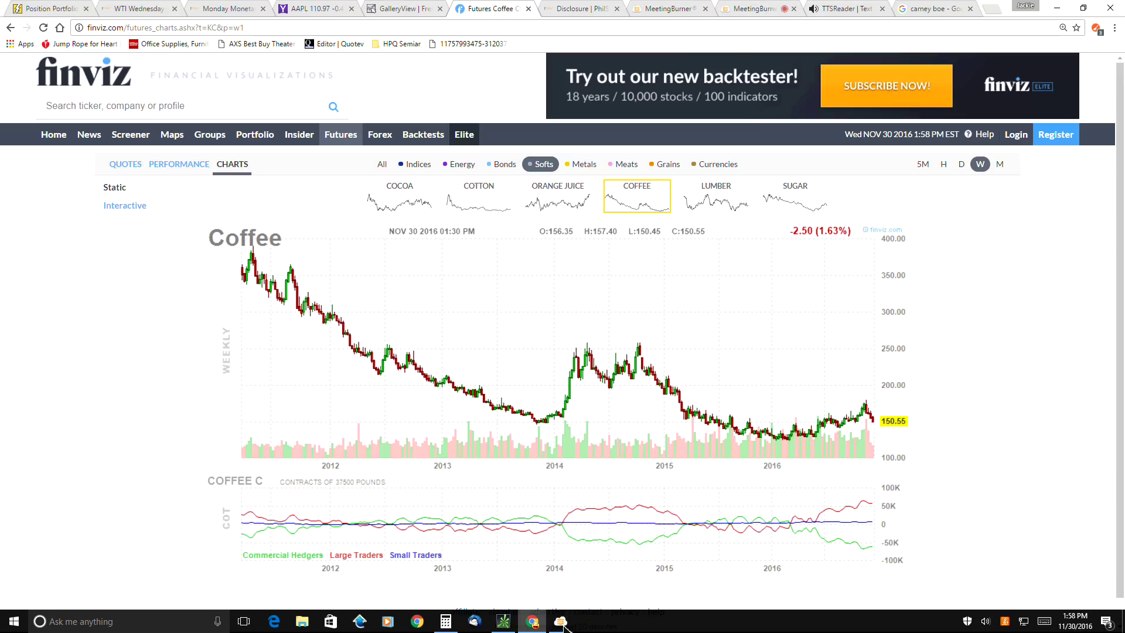
pyautogui.moveTo(562, 624)
pyautogui.click(477, 583)
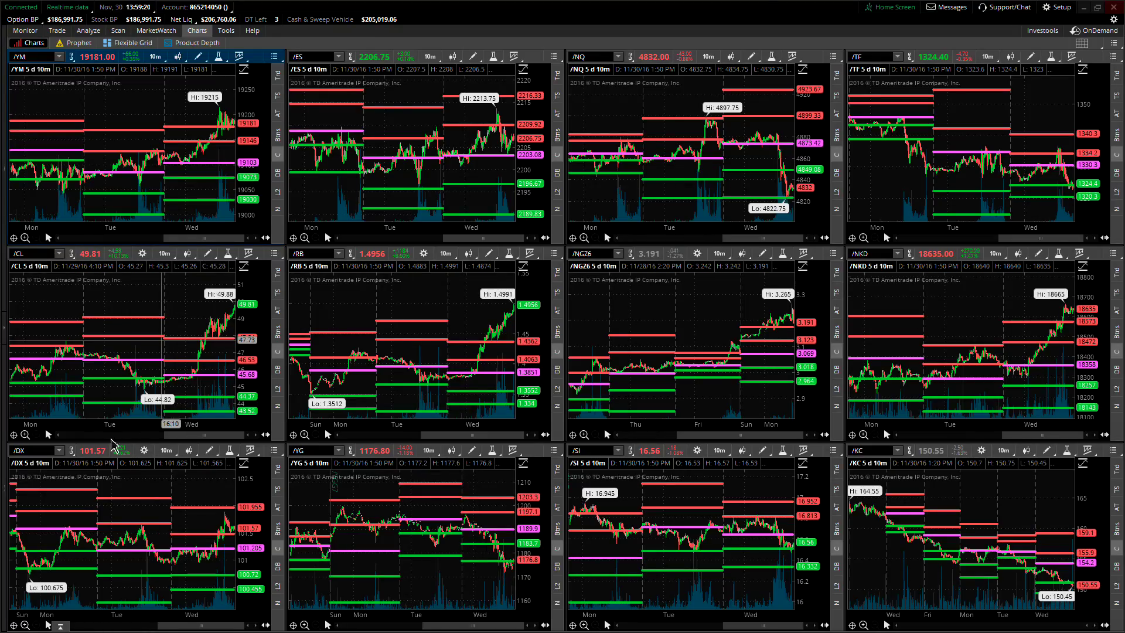
pyautogui.click(57, 30)
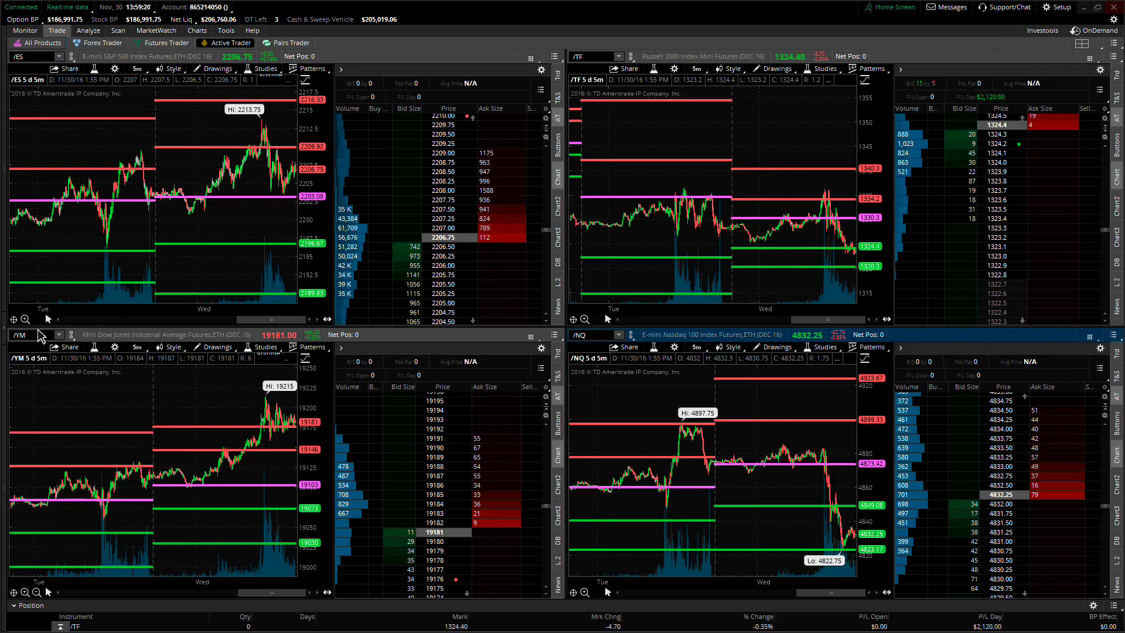
# Step: Replace the Mini Dow (/YM) symbol with Coffee futures /KC, and narrow it to the July 2017 contract /KCN7
pyautogui.click(40, 336)
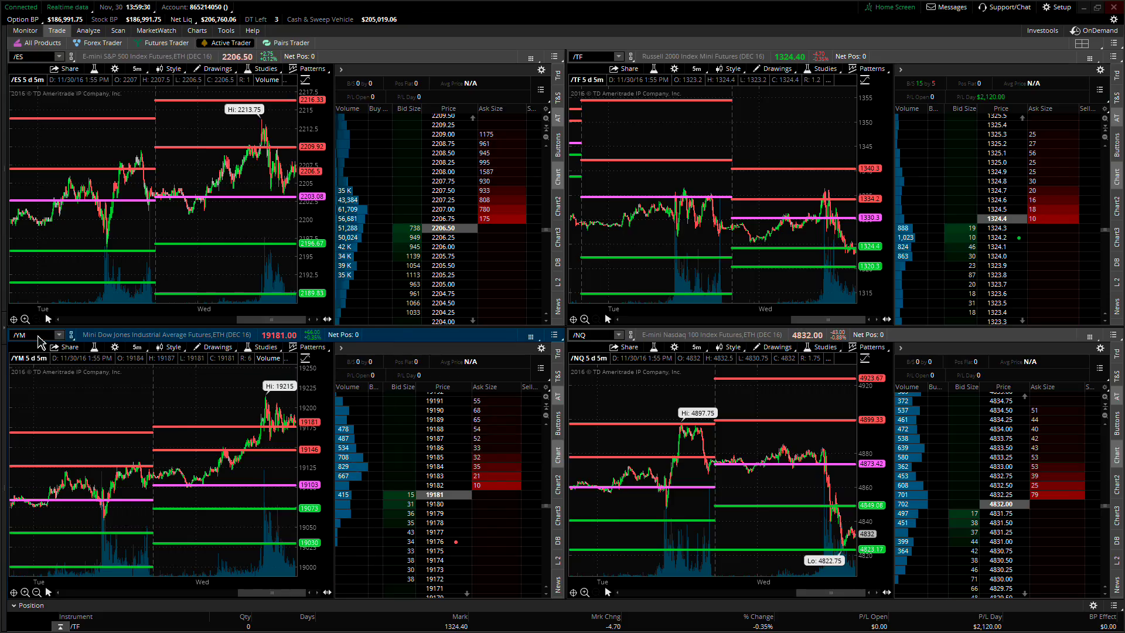
pyautogui.write('/KC')
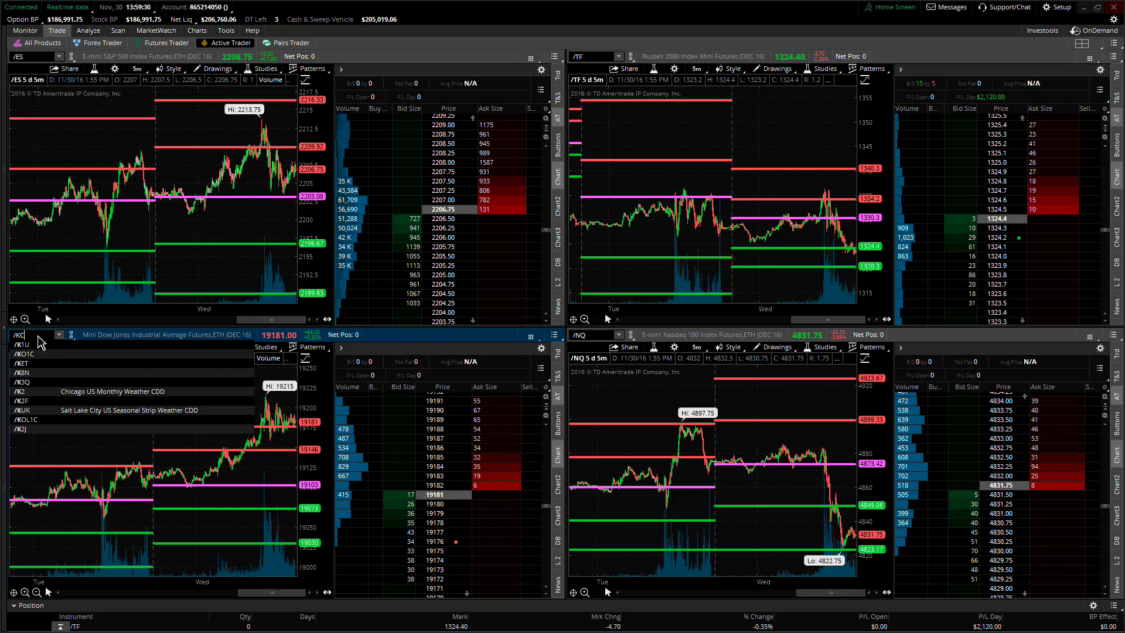
pyautogui.press('Return')
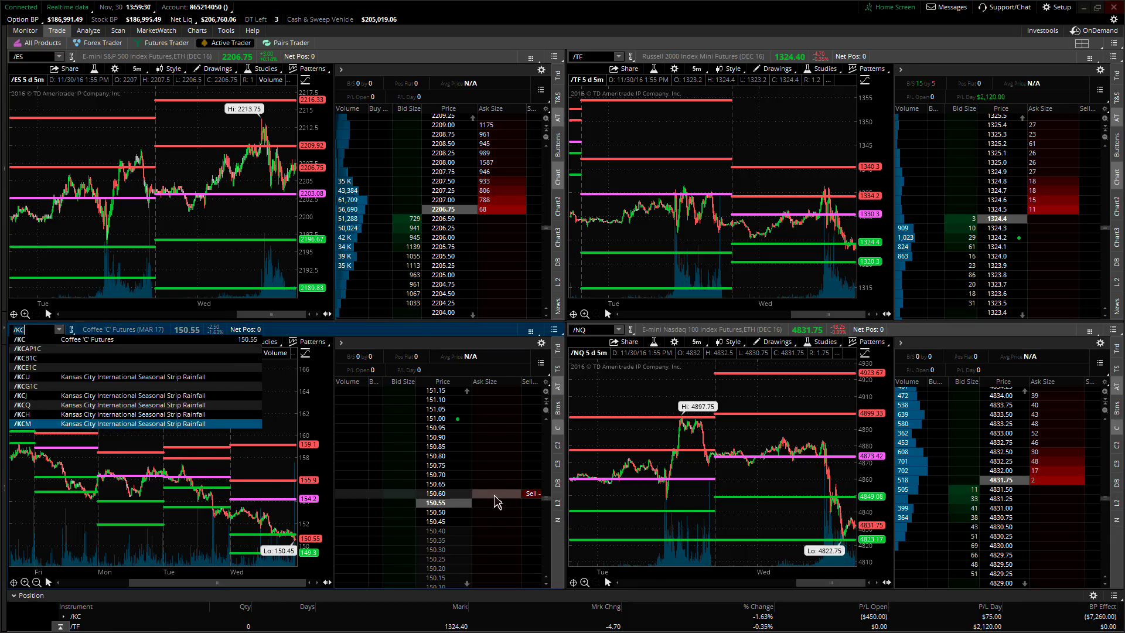
pyautogui.click(31, 340)
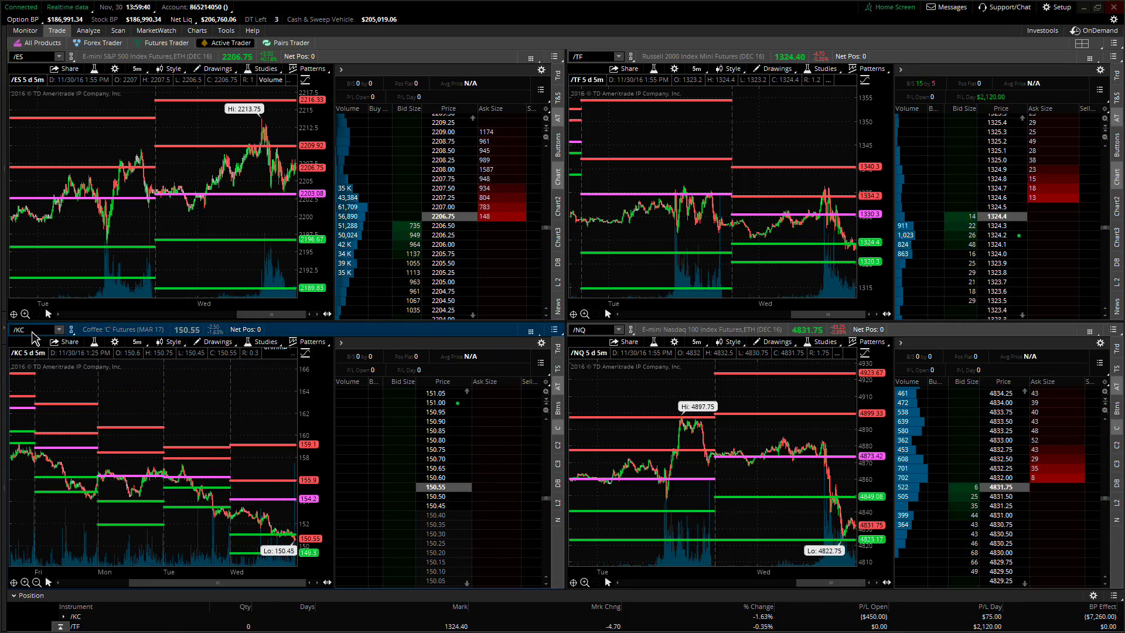
pyautogui.write('N7')
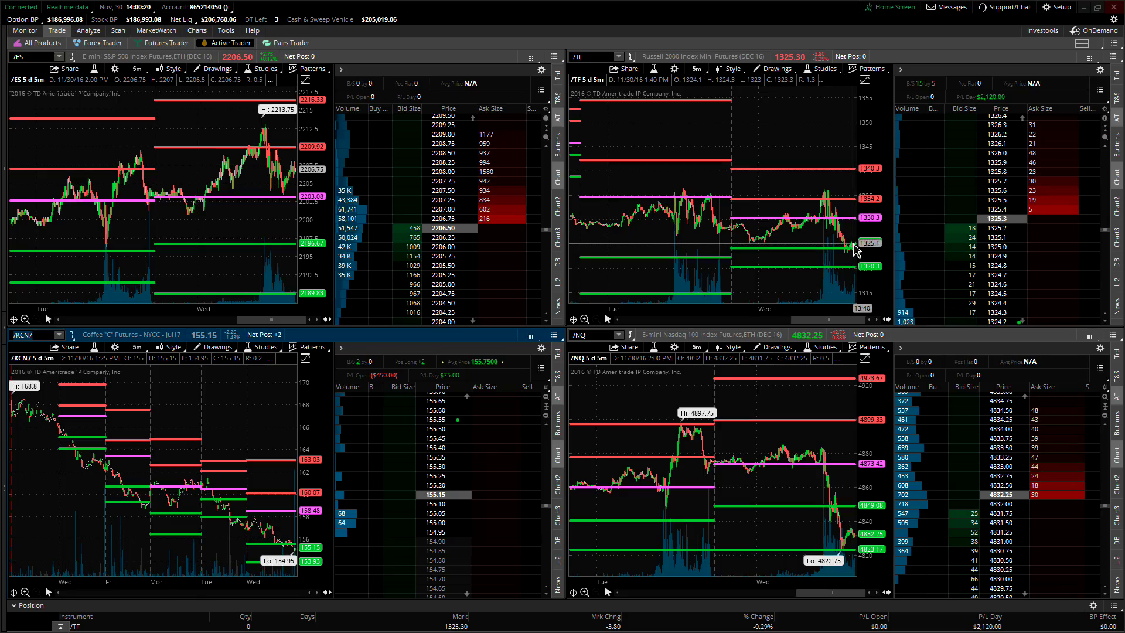
# Step: Switch to the Chrome browser and search Google for "fomc beige book"
pyautogui.click(1087, 8)
pyautogui.click(935, 8)
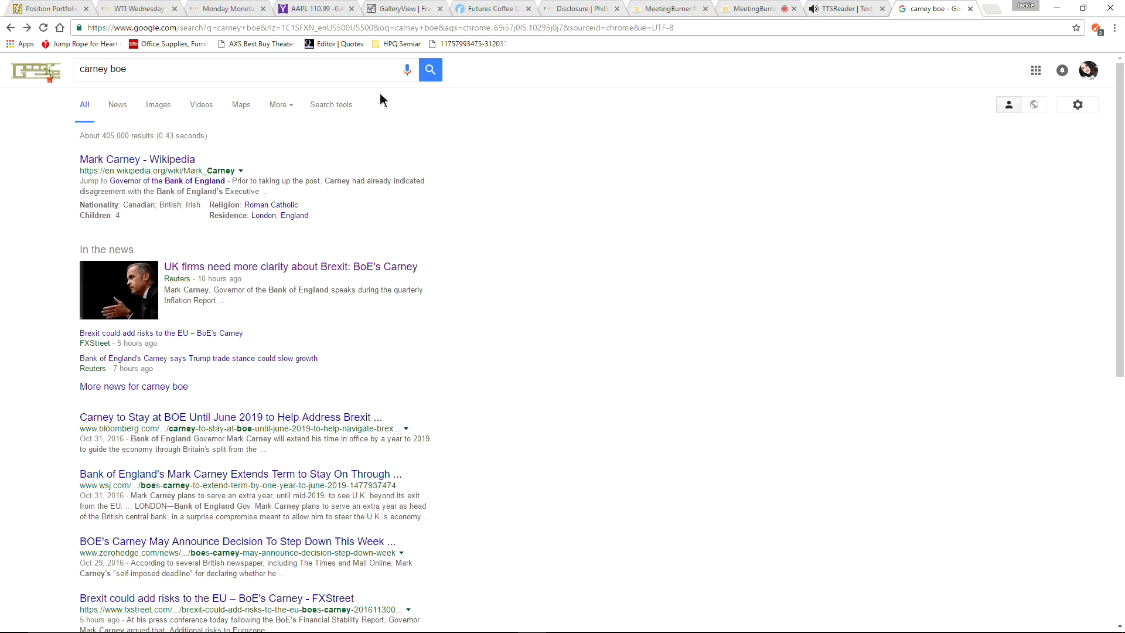
pyautogui.click(322, 28)
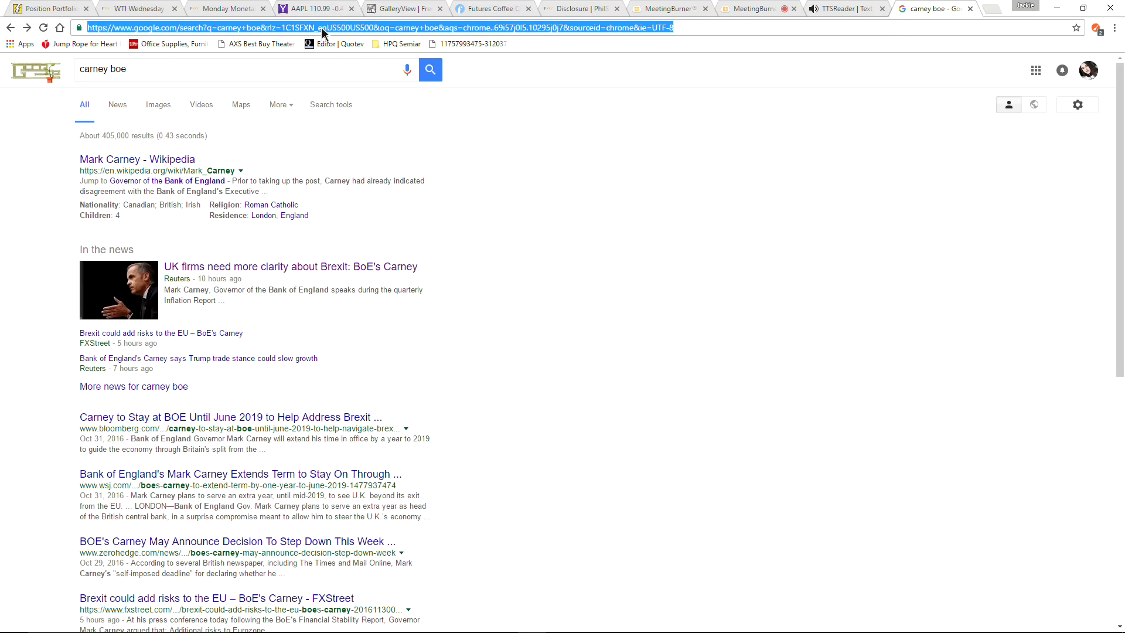
pyautogui.write('f')
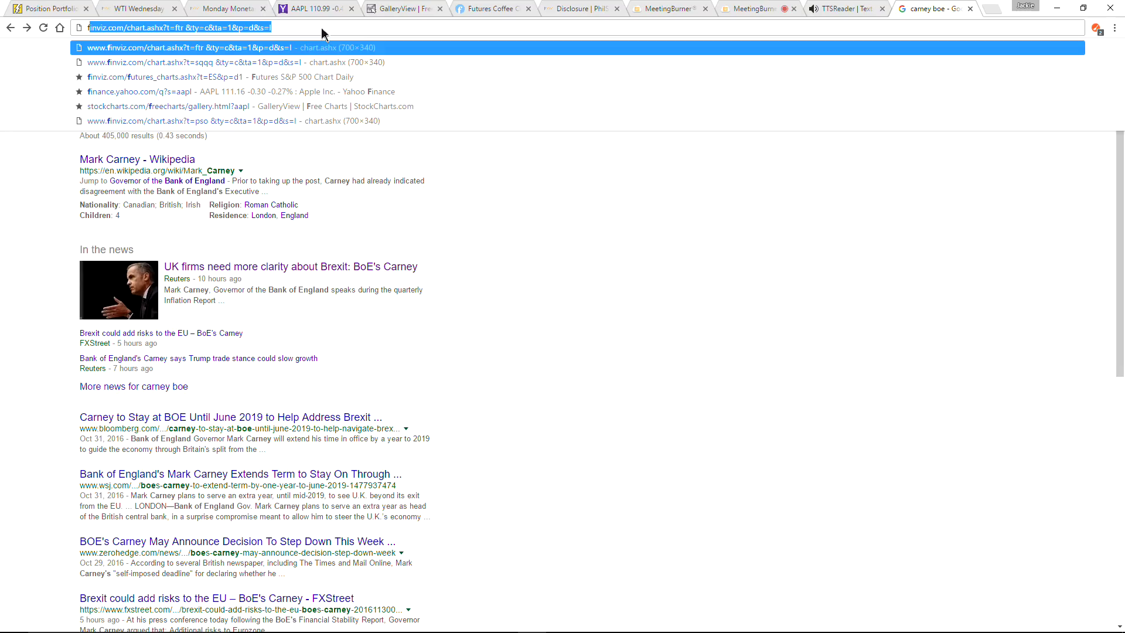
pyautogui.write('omc')
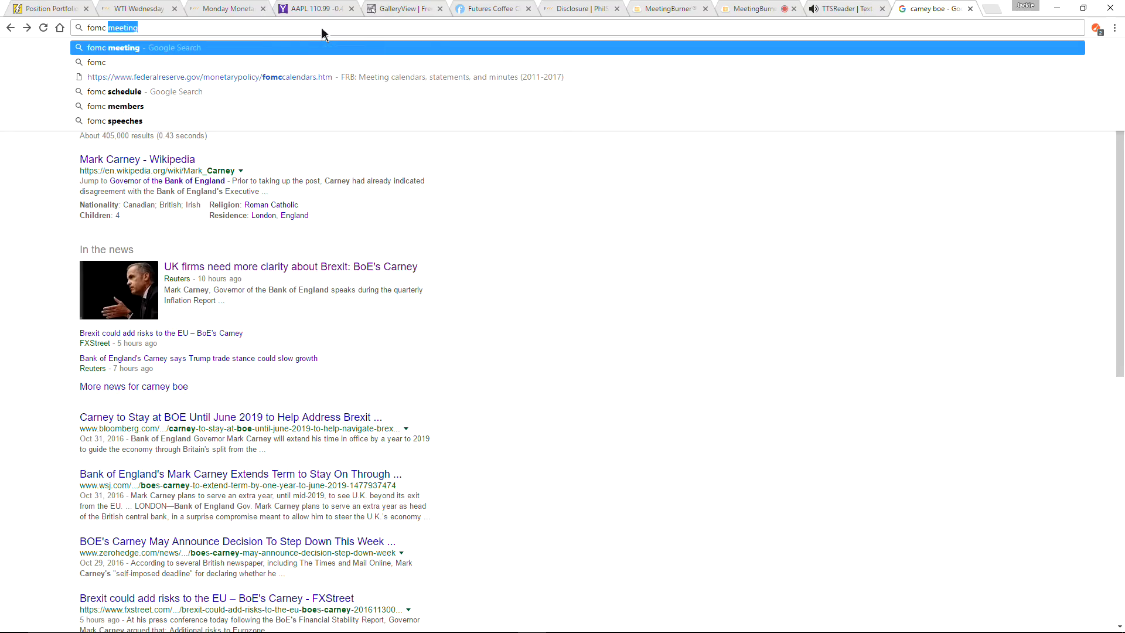
pyautogui.write(' beige')
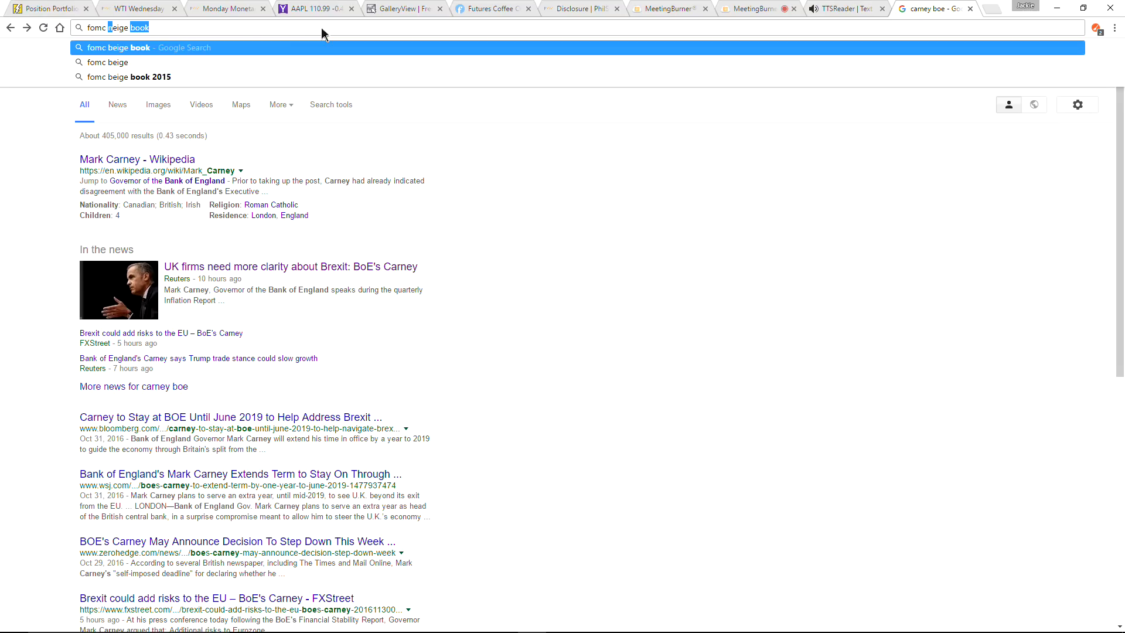
pyautogui.write(' bok')
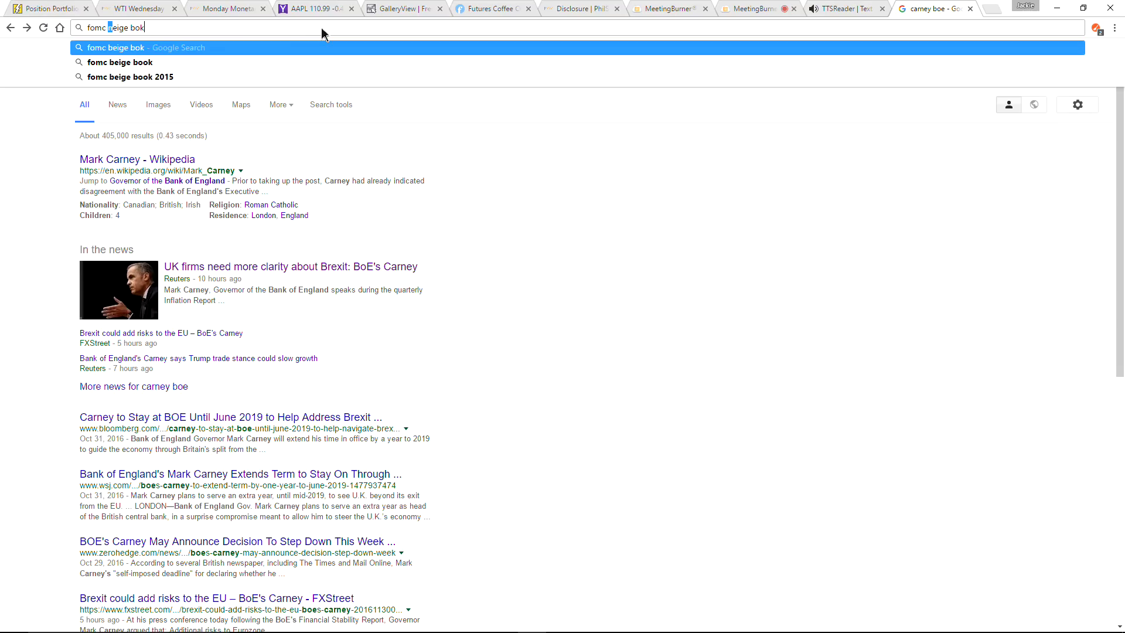
pyautogui.press('BackSpace')
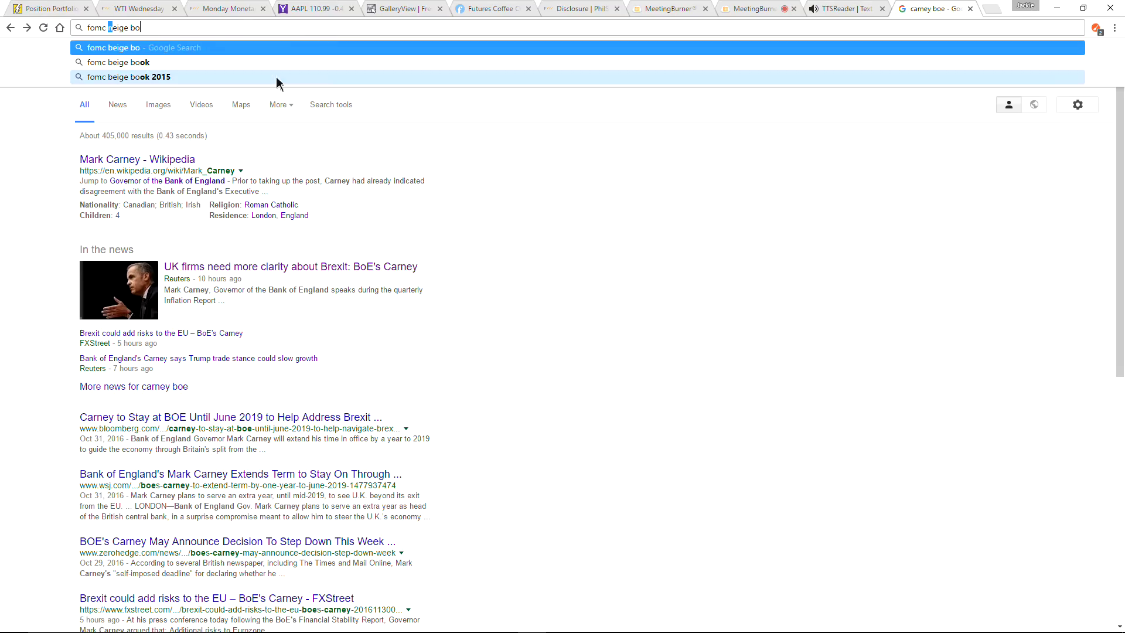
pyautogui.click(137, 65)
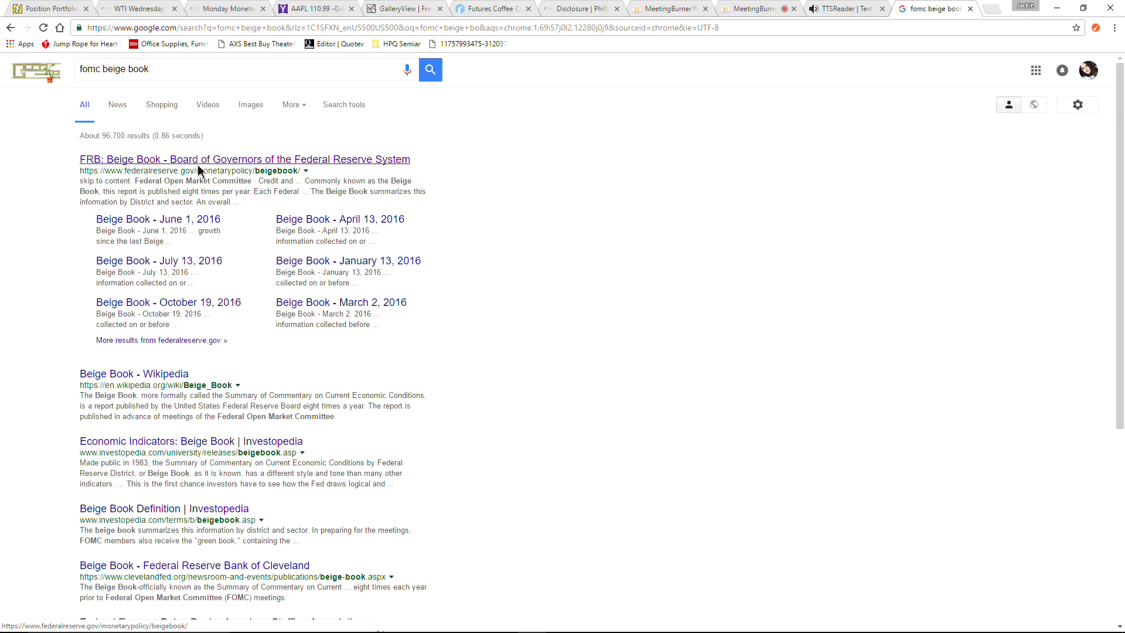
# Step: Open the Federal Reserve's Beige Book page, check the 2016 list for the November 30 report, and reload the page
pyautogui.click(197, 163)
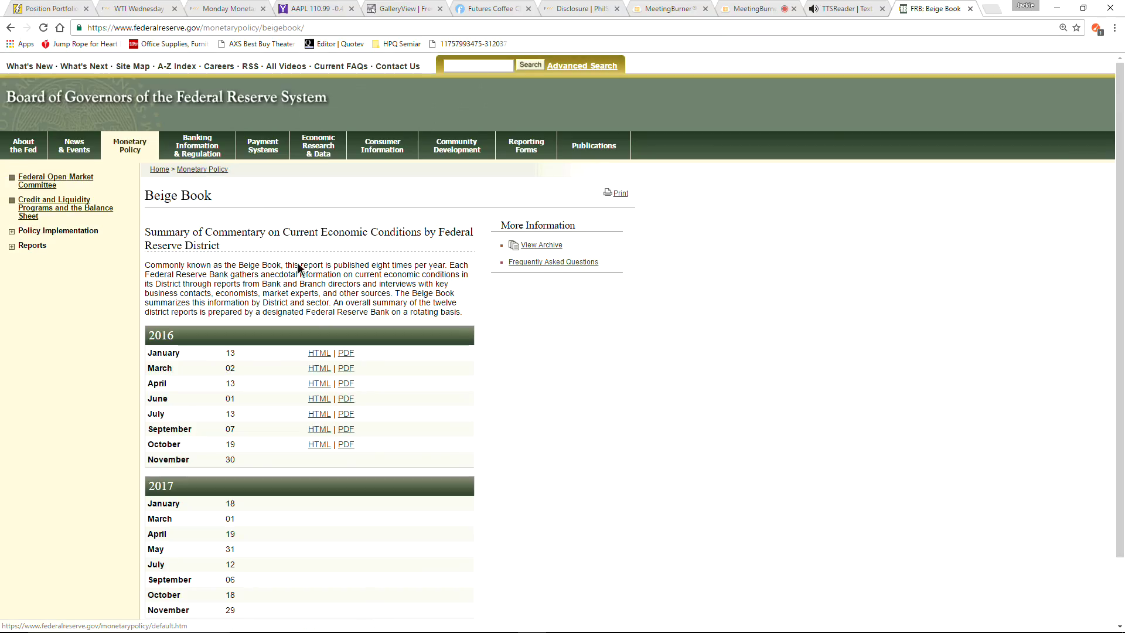
pyautogui.scroll(-2, 296, 267)
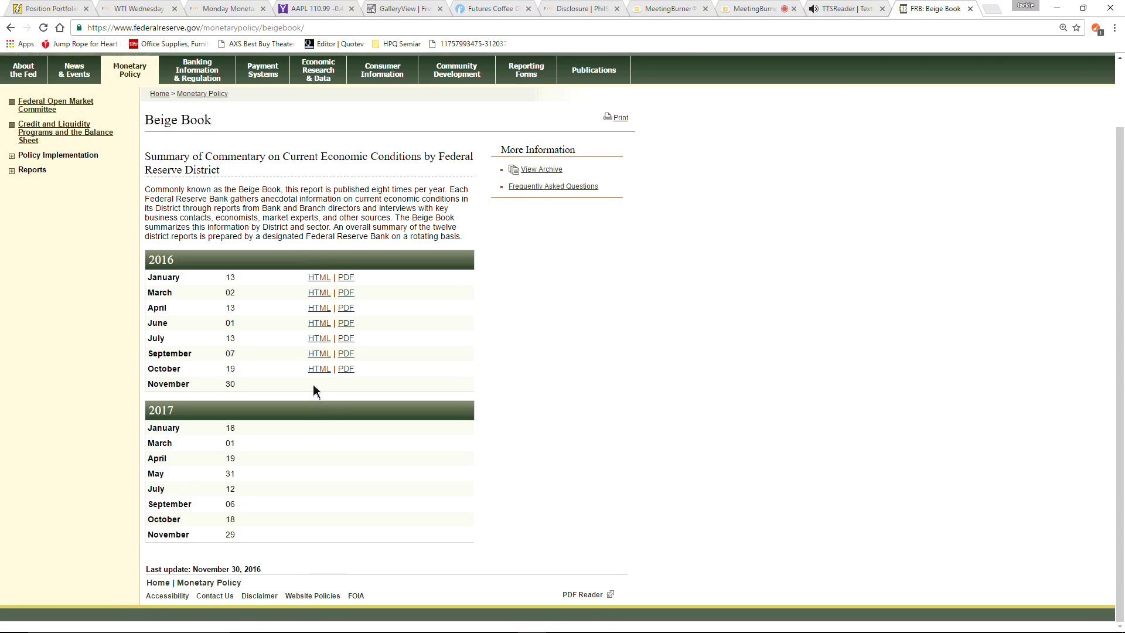
pyautogui.moveTo(341, 630)
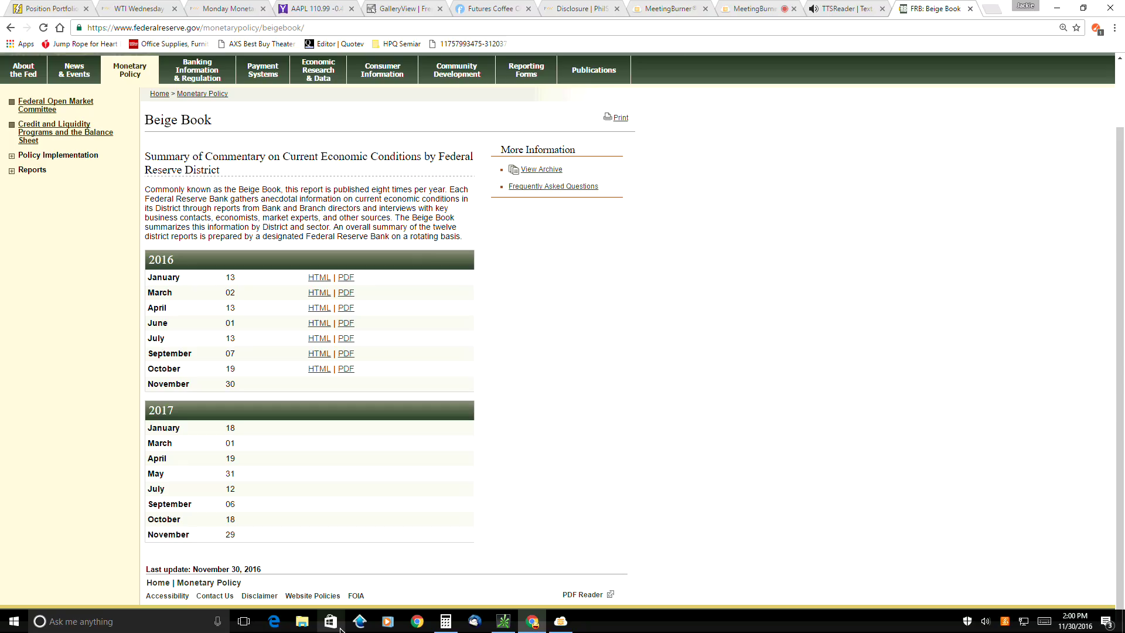
pyautogui.click(44, 29)
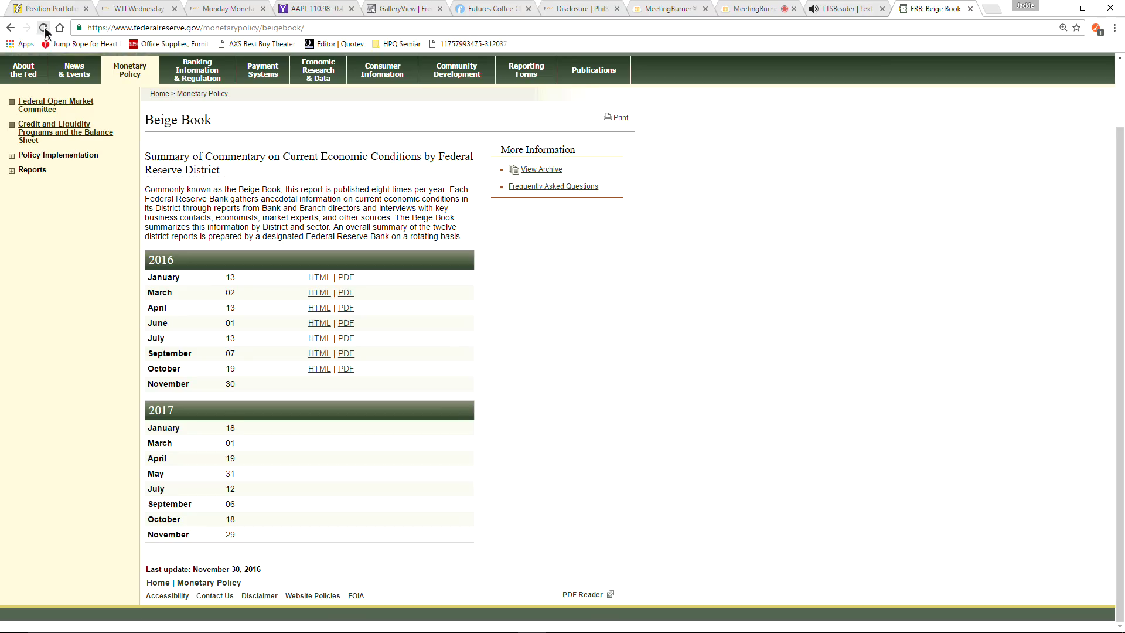
pyautogui.click(44, 28)
pyautogui.click(44, 28)
# Step: Go to the running MeetingBurner webinar and read back through the participants' earlier chat messages
pyautogui.click(753, 10)
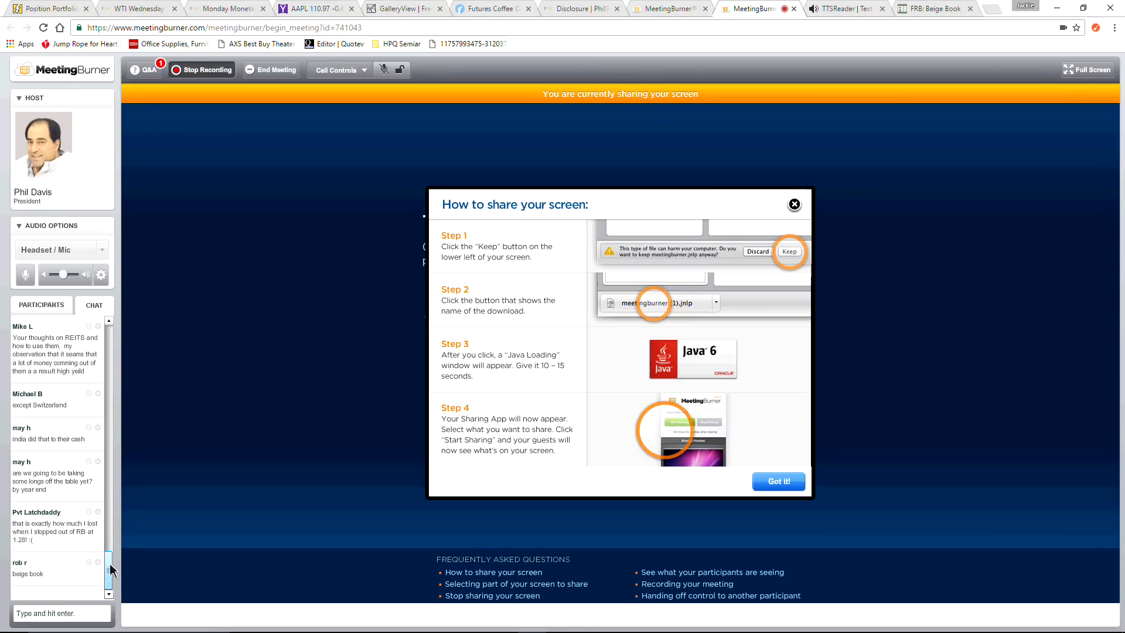
pyautogui.scroll(3, 113, 548)
pyautogui.moveTo(113, 548); pyautogui.dragTo(118, 538)
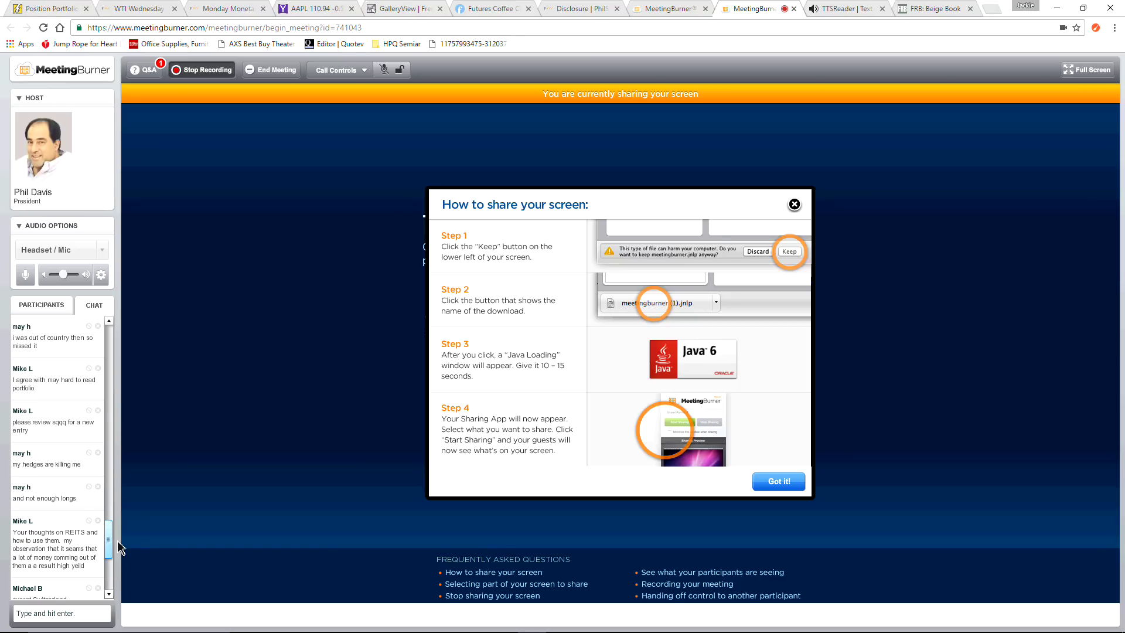
pyautogui.moveTo(119, 548); pyautogui.dragTo(119, 551)
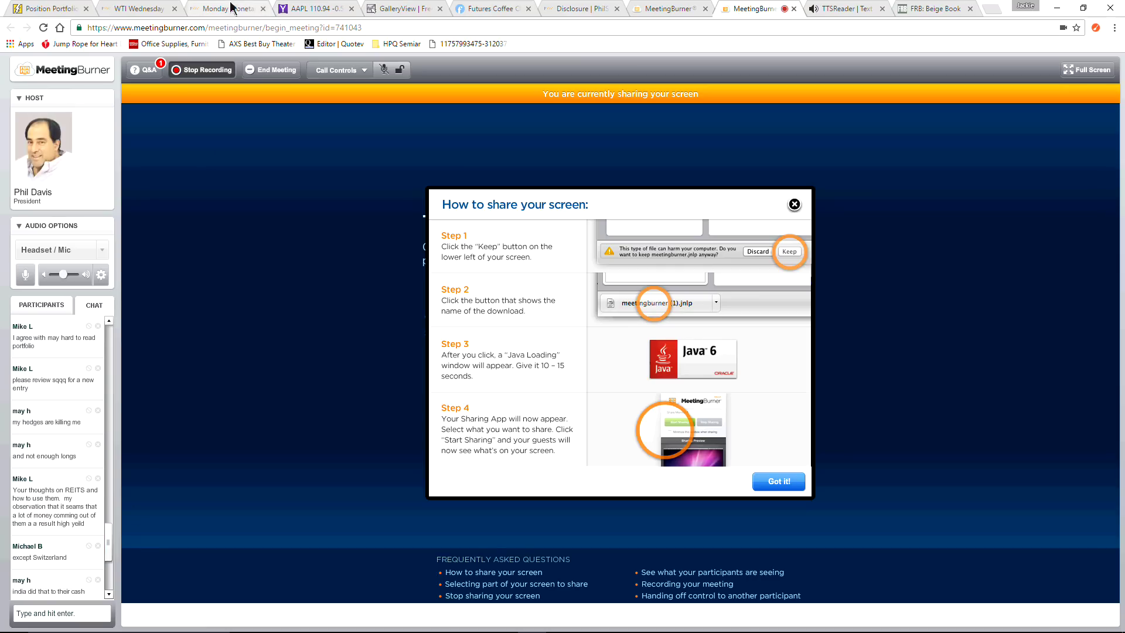
# Step: Go to the PowerOptions portfolio page, show the 5% Portfolio and look through its positions, including the SQQQ calendar call spread
pyautogui.click(53, 8)
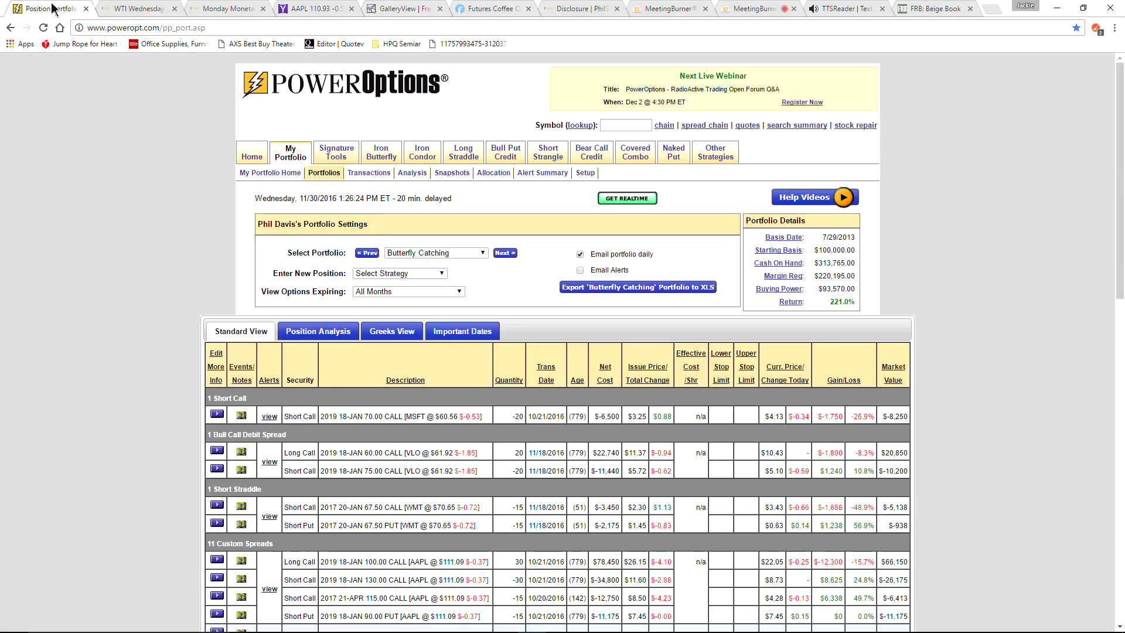
pyautogui.scroll(-2, 472, 139)
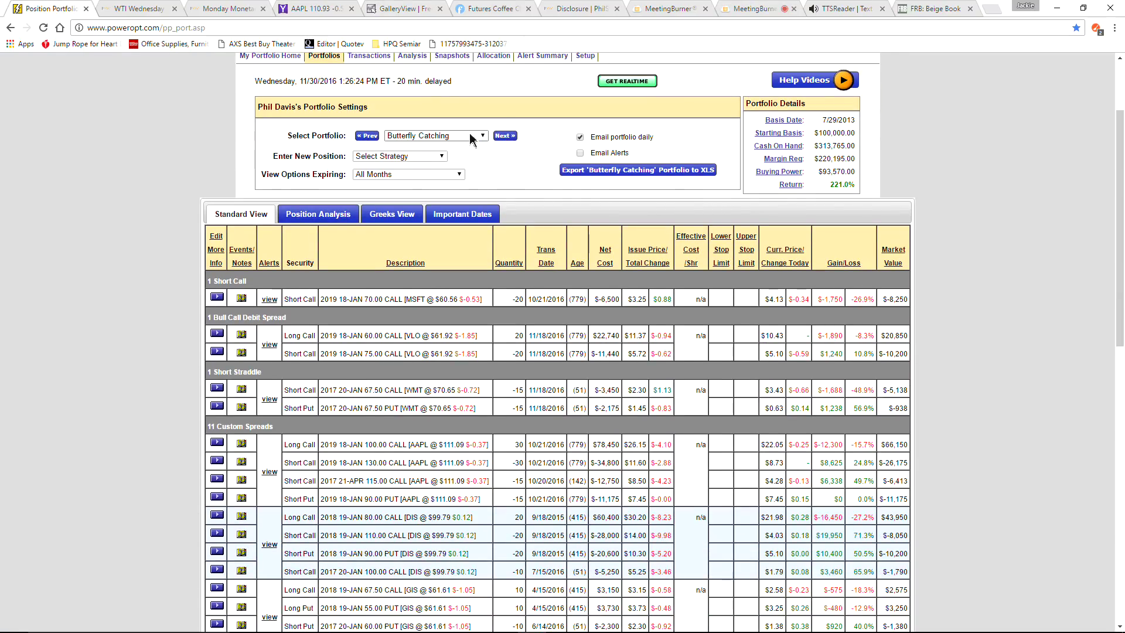
pyautogui.click(473, 139)
pyautogui.click(425, 147)
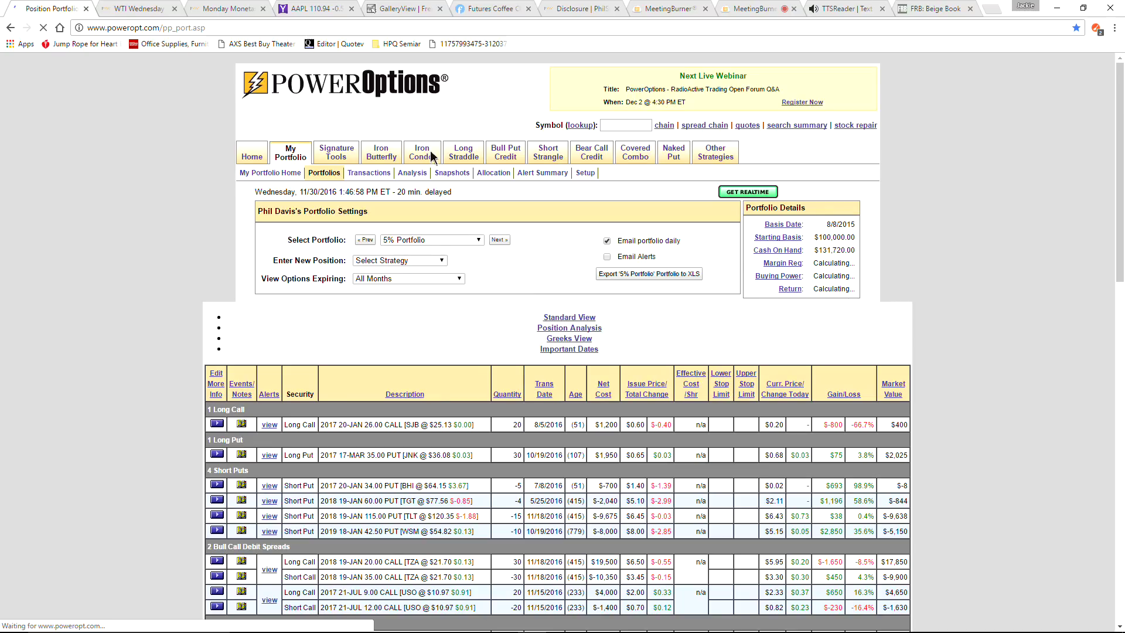
pyautogui.scroll(-3, 430, 155)
pyautogui.scroll(-6, 431, 156)
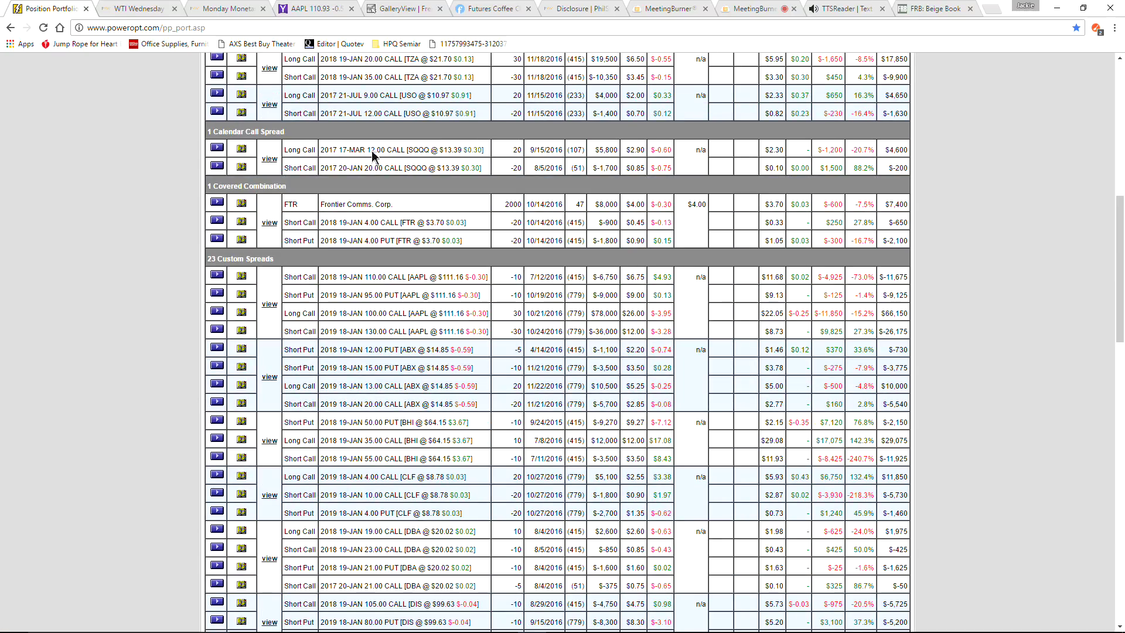
pyautogui.scroll(4, 396, 146)
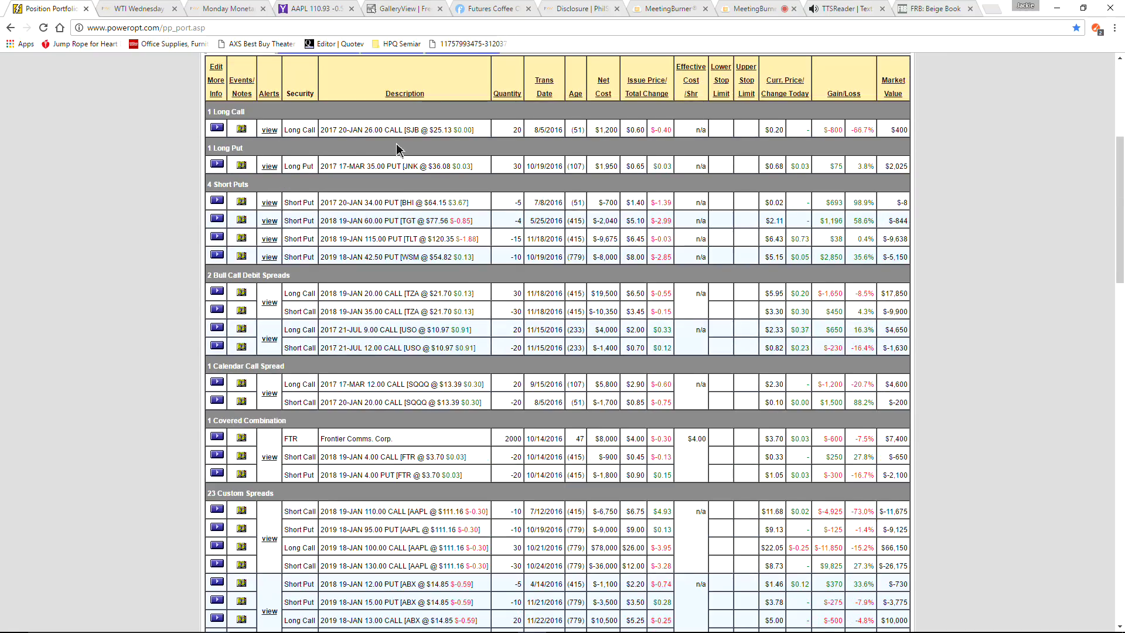
pyautogui.scroll(3, 396, 150)
# Step: Show the Short-Term Virtual Portfolio and review its positions from the long calls down to the custom spreads and totals
pyautogui.click(439, 142)
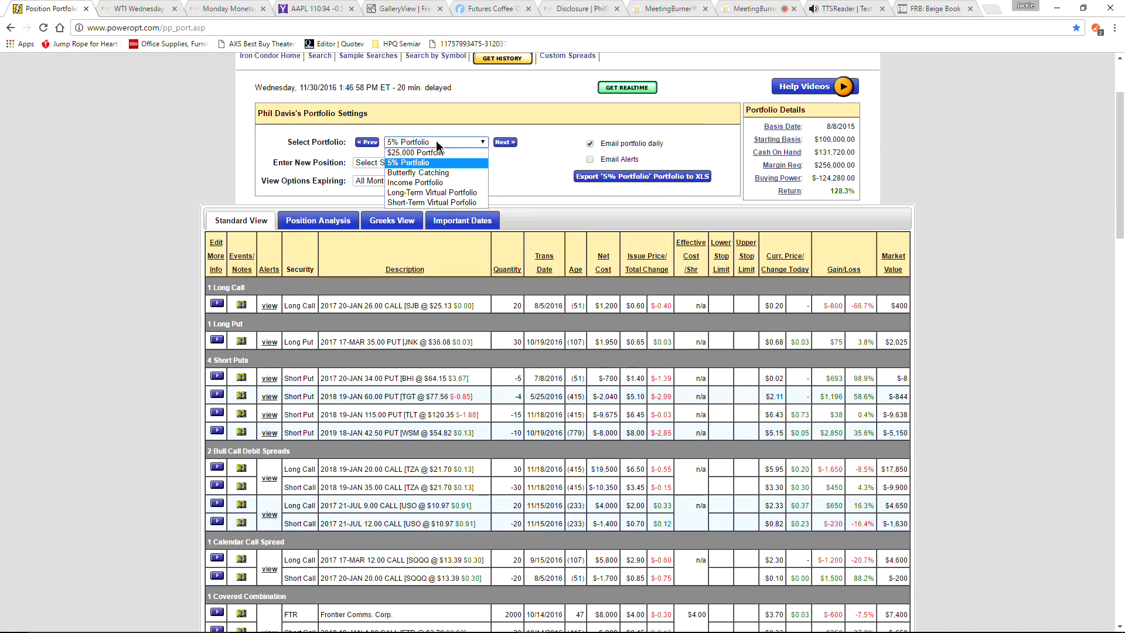
pyautogui.click(423, 202)
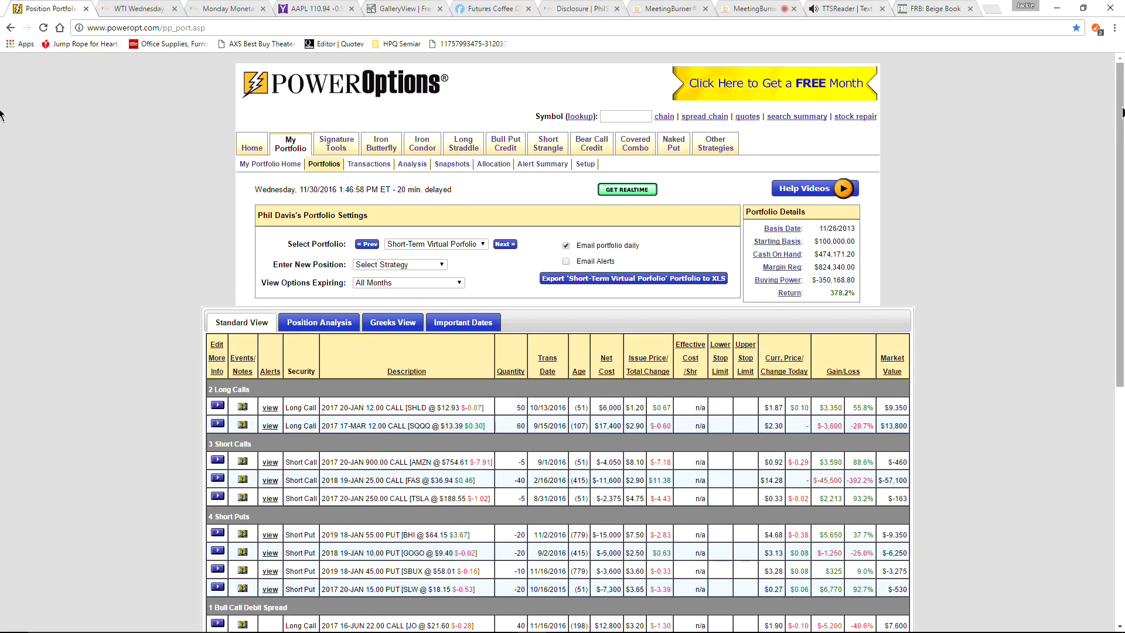
pyautogui.scroll(-5, 1089, 317)
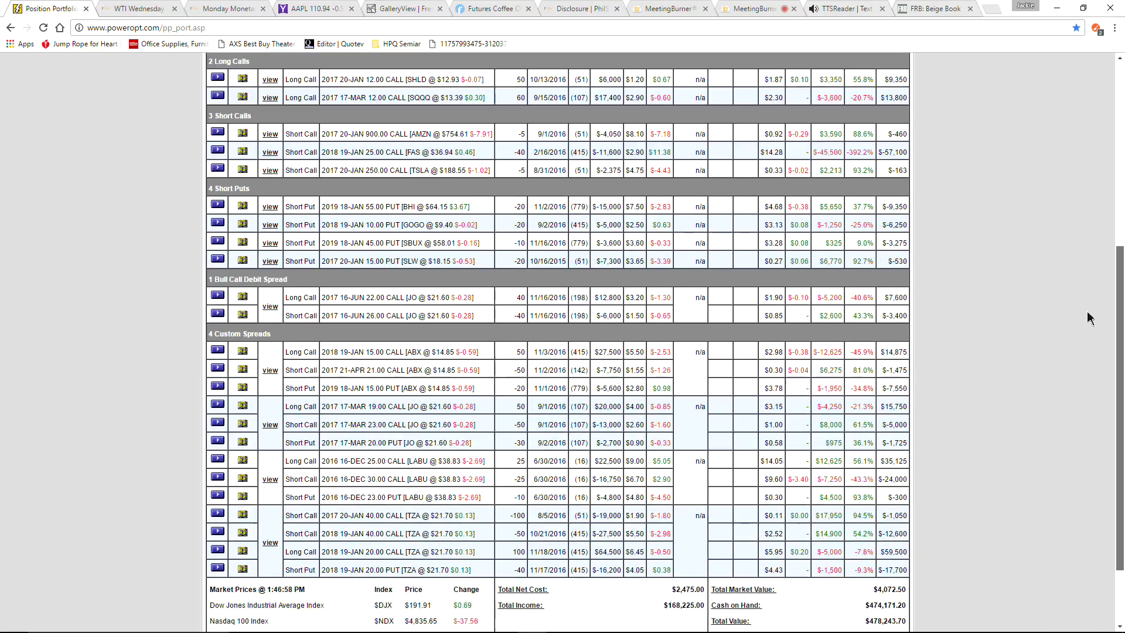
pyautogui.scroll(-4, 1088, 318)
pyautogui.scroll(3, 1089, 314)
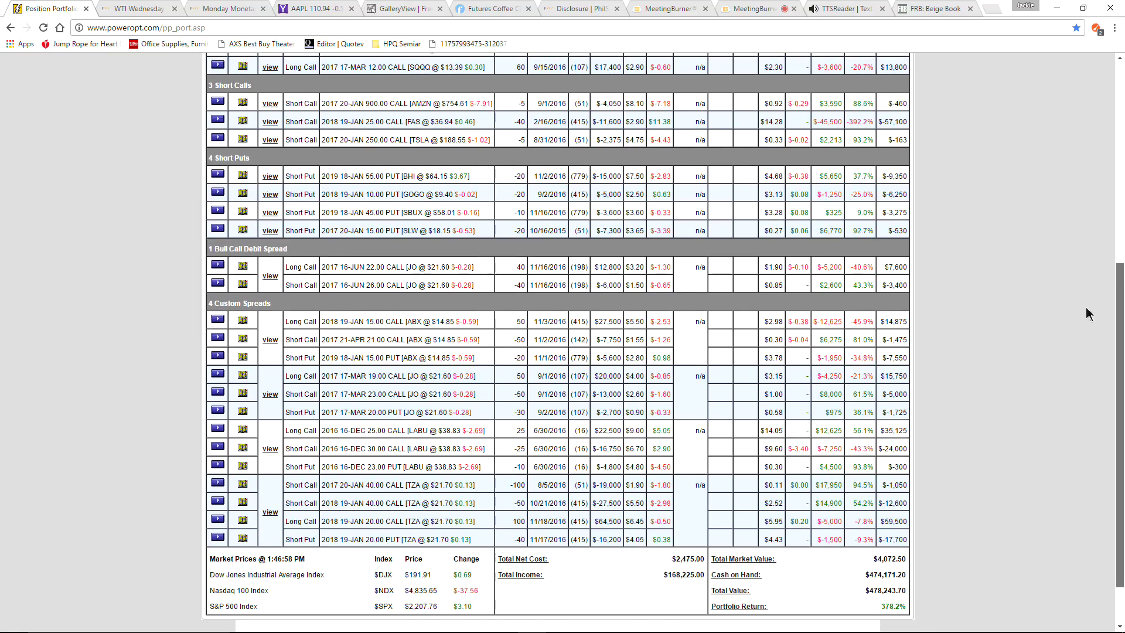
pyautogui.scroll(1, 1089, 305)
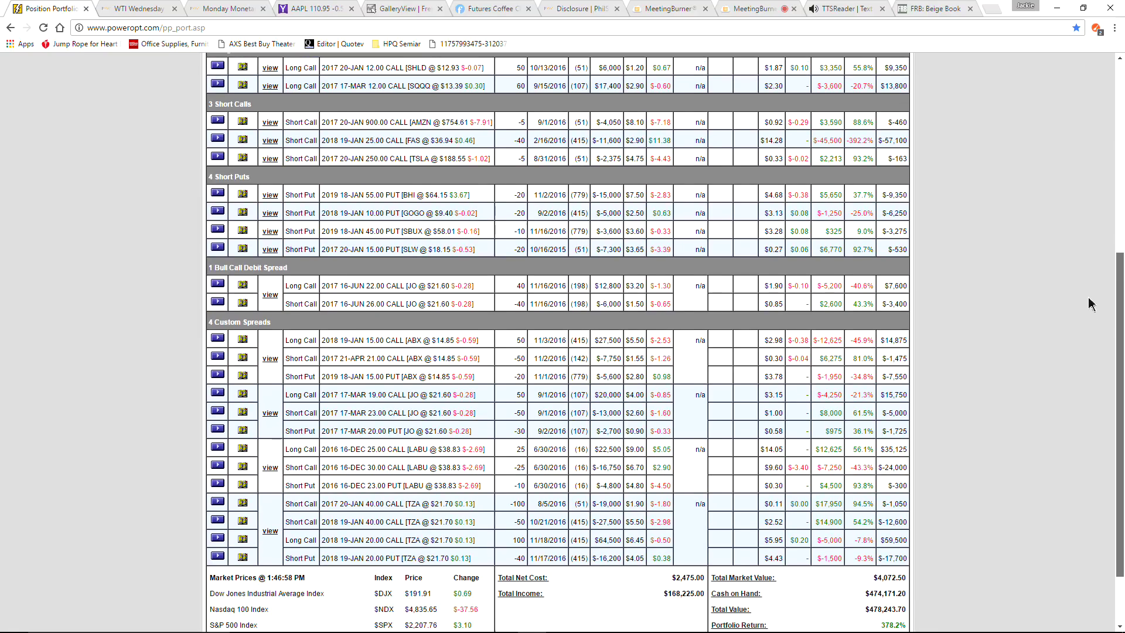
pyautogui.scroll(1, 1089, 276)
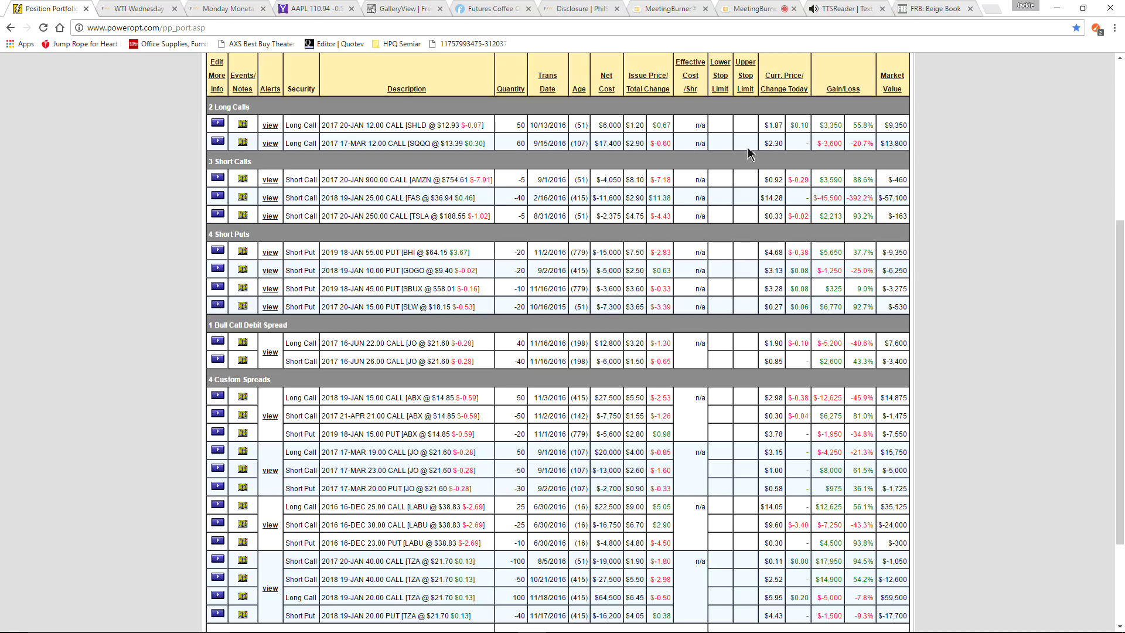
pyautogui.scroll(3, 430, 350)
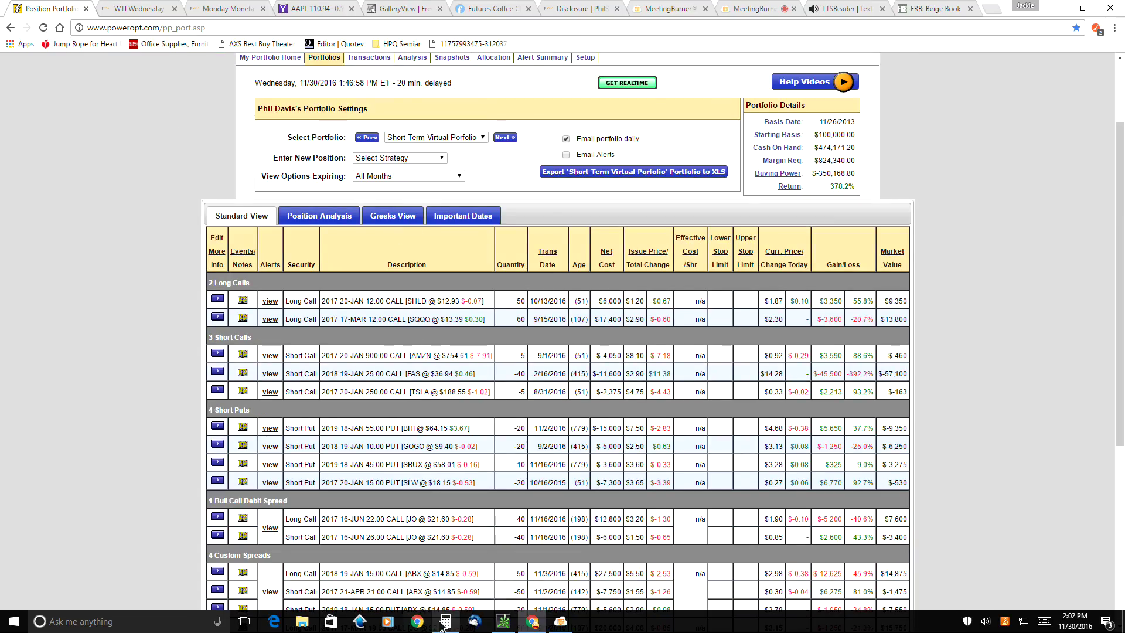
# Step: Switch to the TD Ameritrade trading platform and load the SQQQ option chain in the All Products view
pyautogui.click(503, 623)
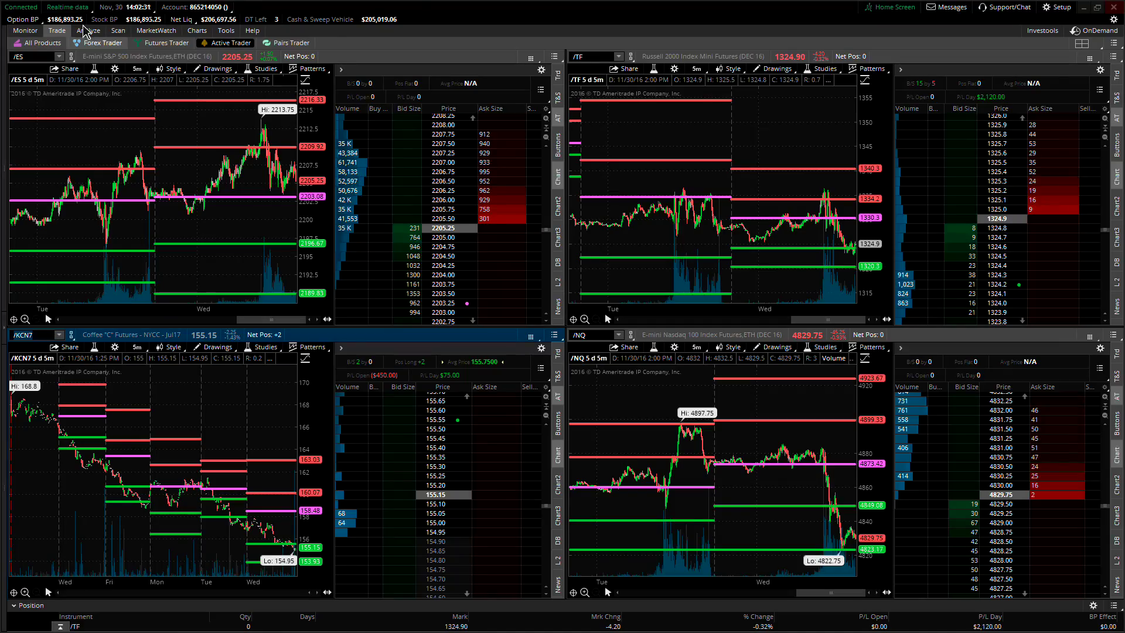
pyautogui.click(38, 47)
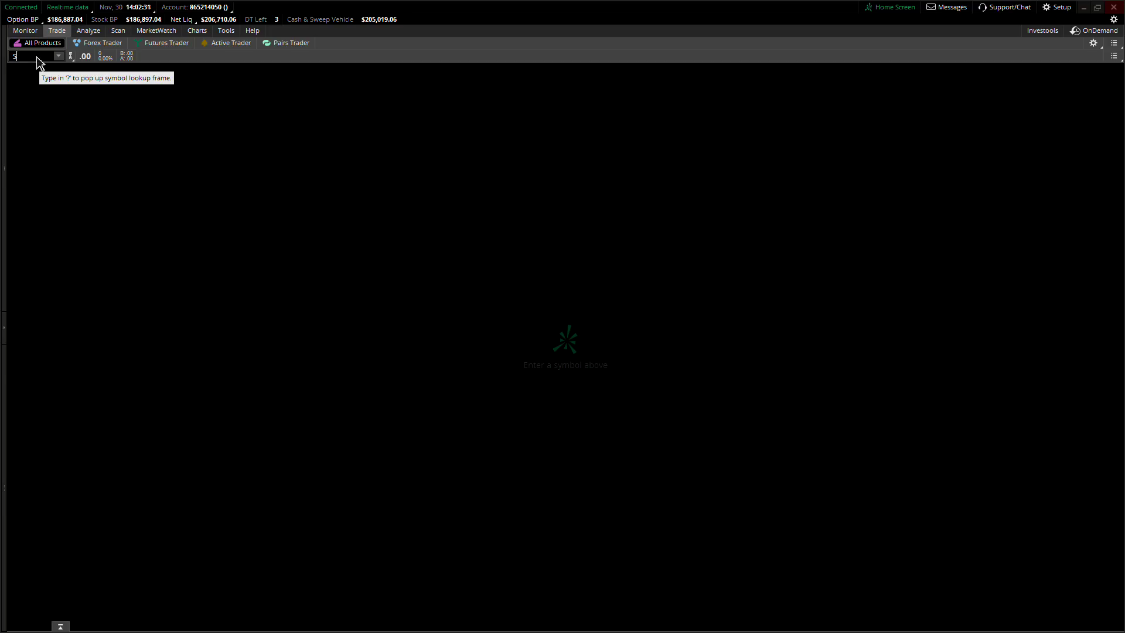
pyautogui.write('SQ')
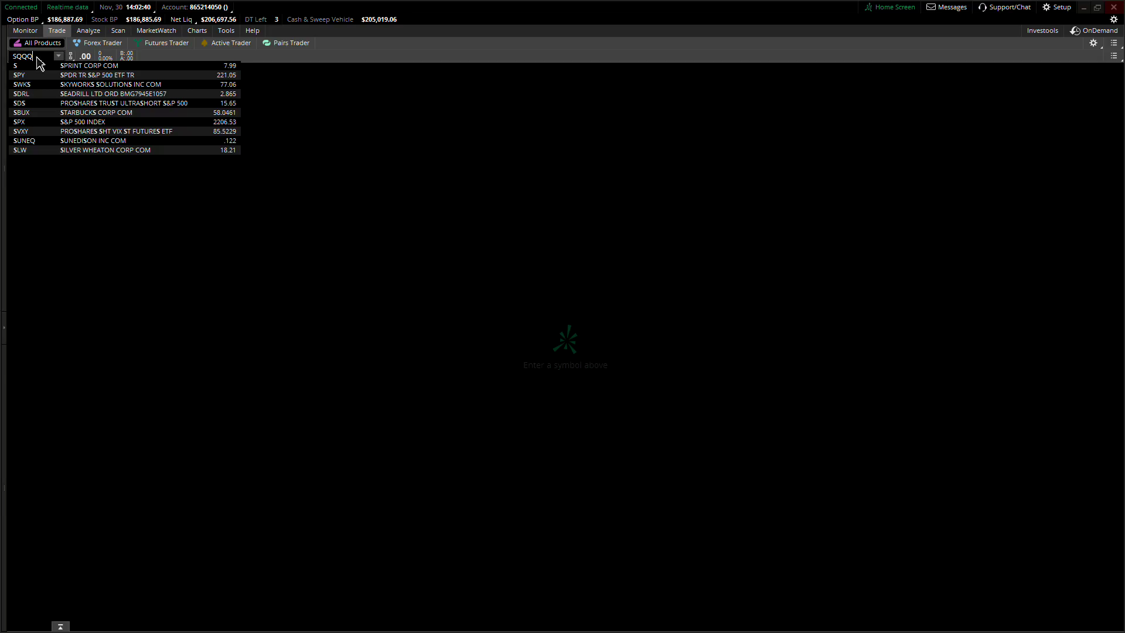
pyautogui.write('QQ')
pyautogui.press('Return')
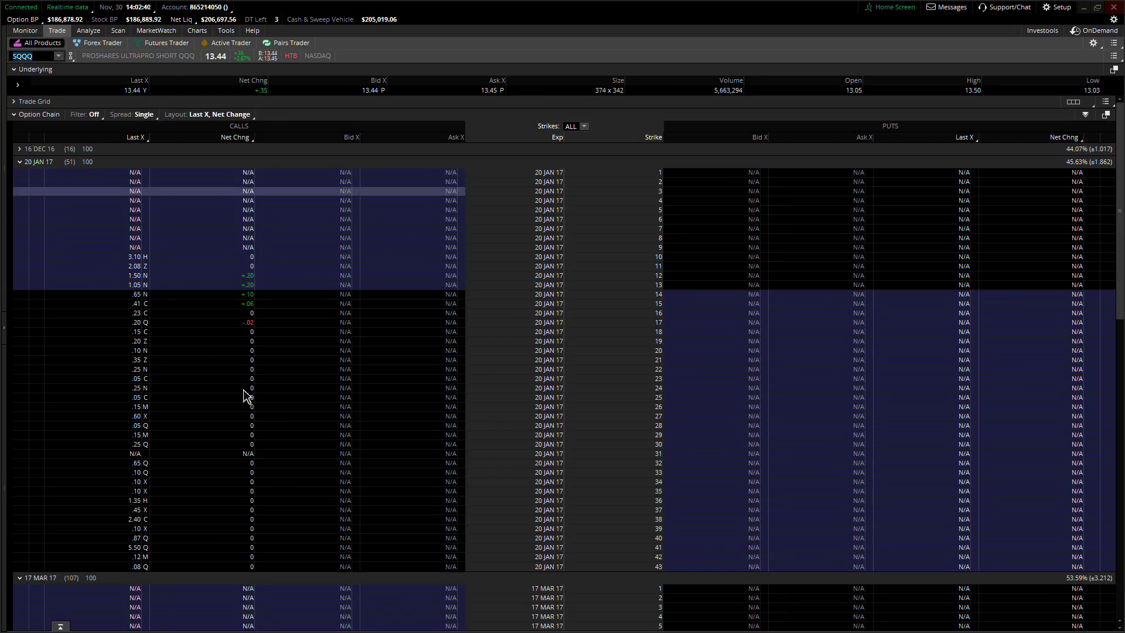
# Step: Examine the SQQQ option prices for the January 2018 and January 2019 expirations, and return to the PowerOptions portfolio in the browser
pyautogui.scroll(-1, 1115, 191)
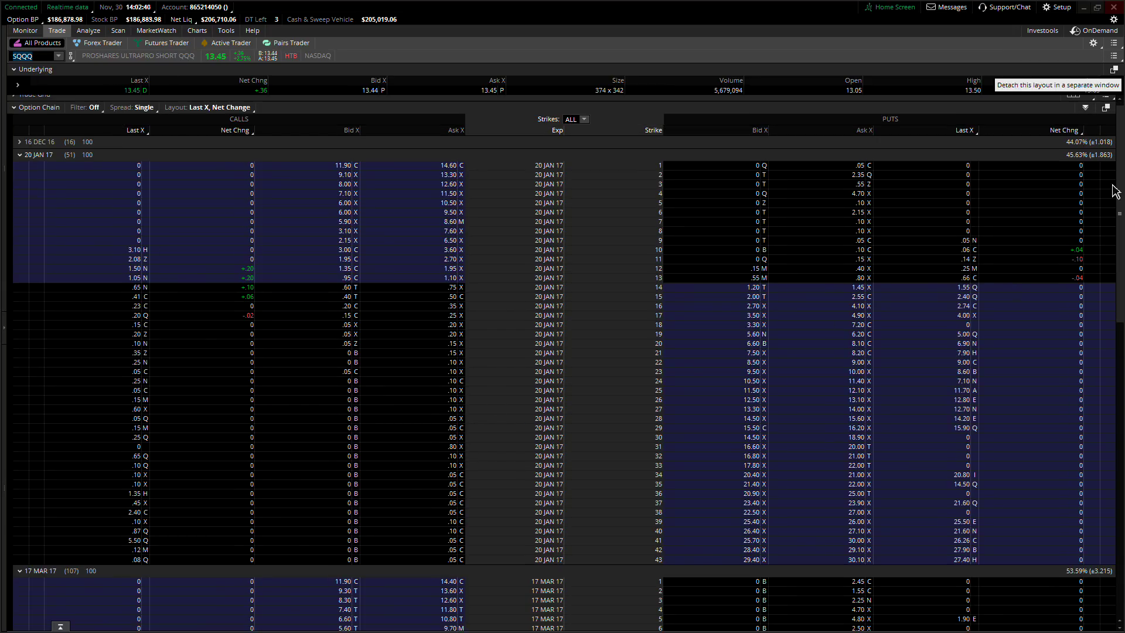
pyautogui.moveTo(1116, 191); pyautogui.dragTo(1108, 410)
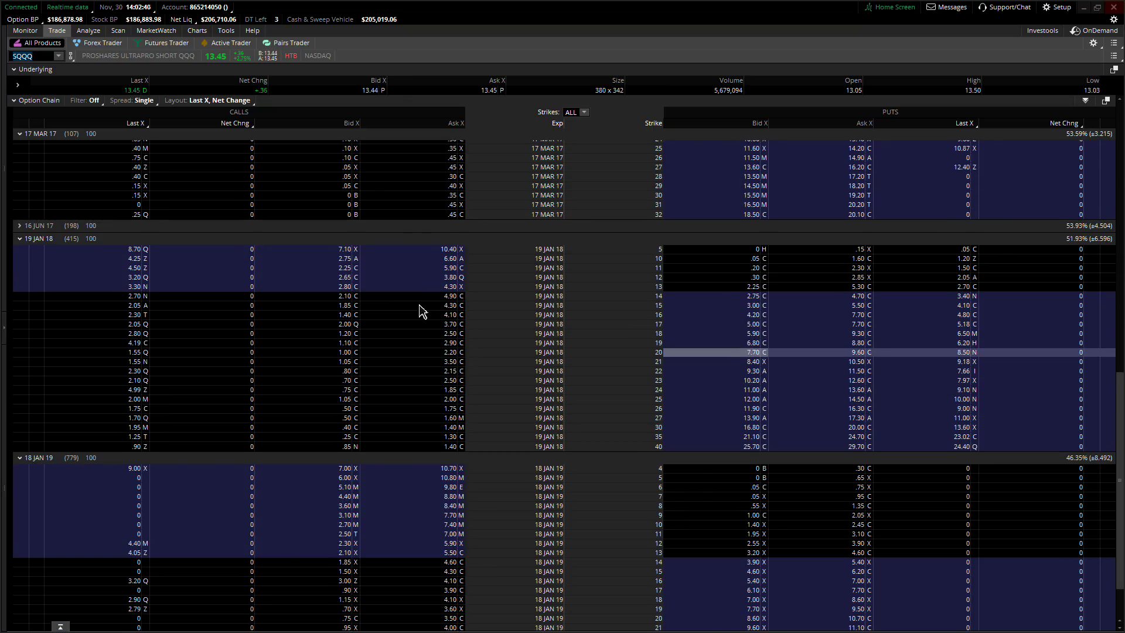
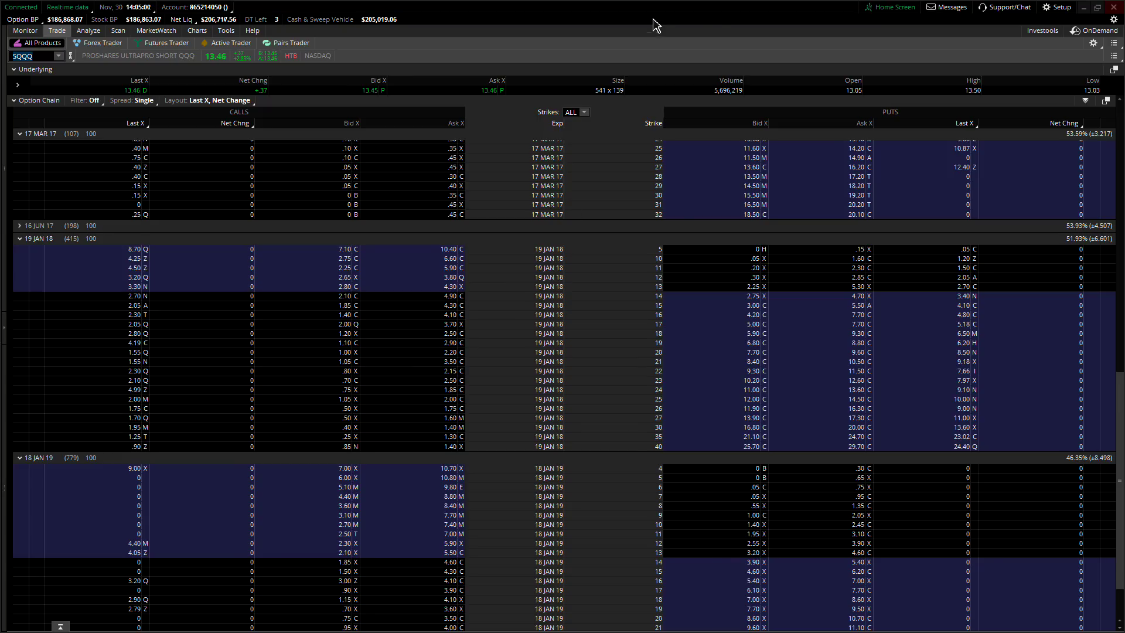
pyautogui.click(1085, 9)
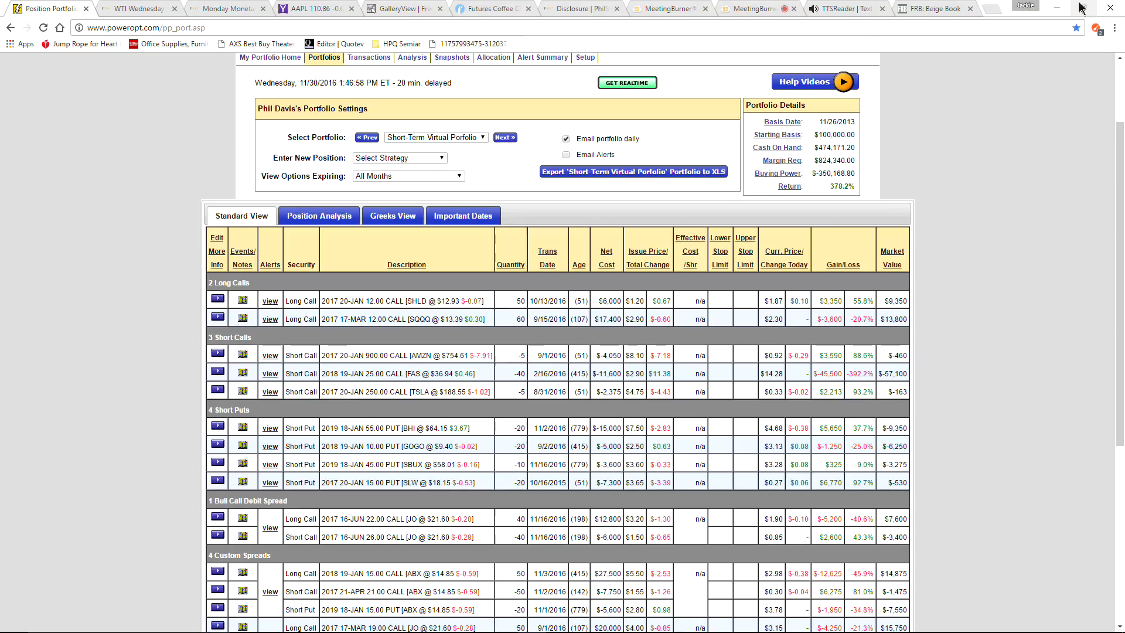
# Step: Check the webinar chat messages and reload the Federal Reserve's Beige Book page for the November release
pyautogui.scroll(1, 102, 322)
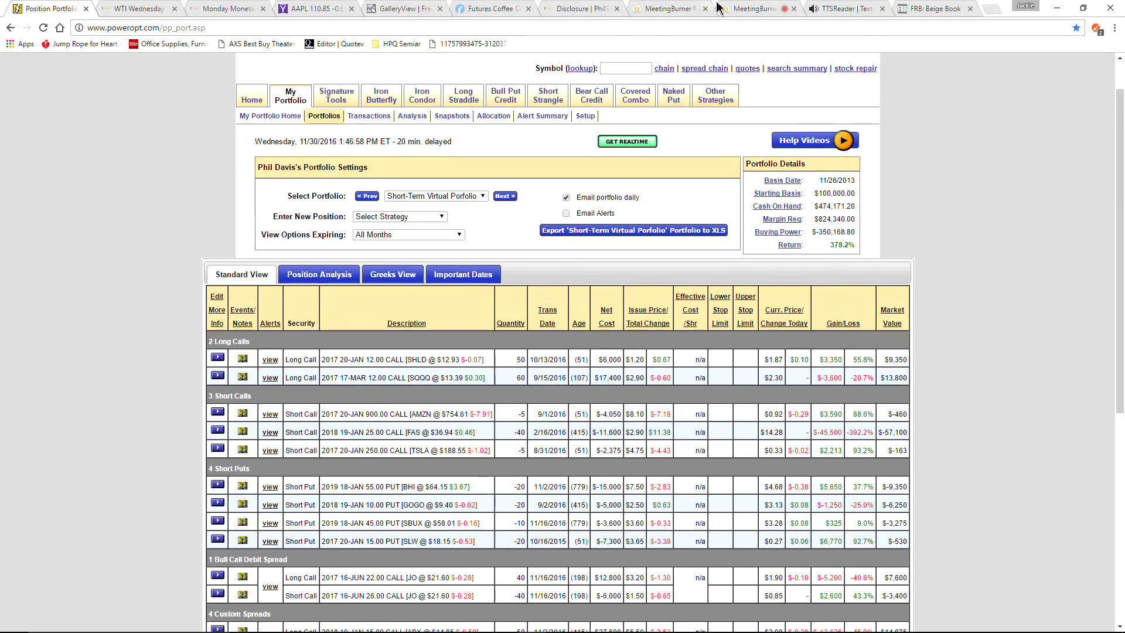
pyautogui.click(748, 9)
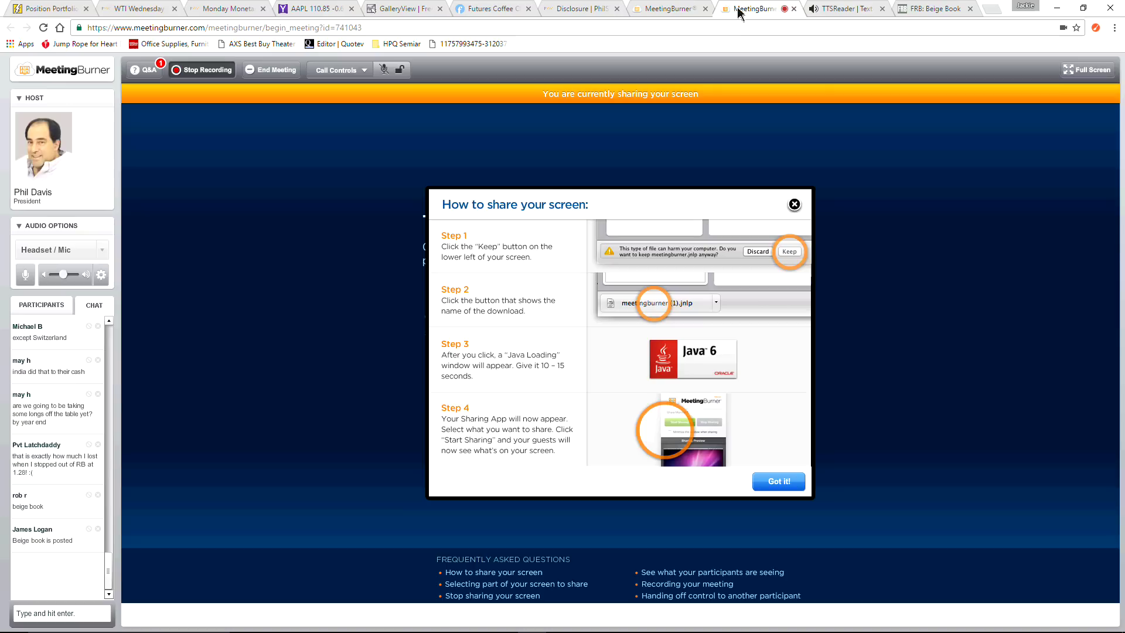
pyautogui.click(933, 8)
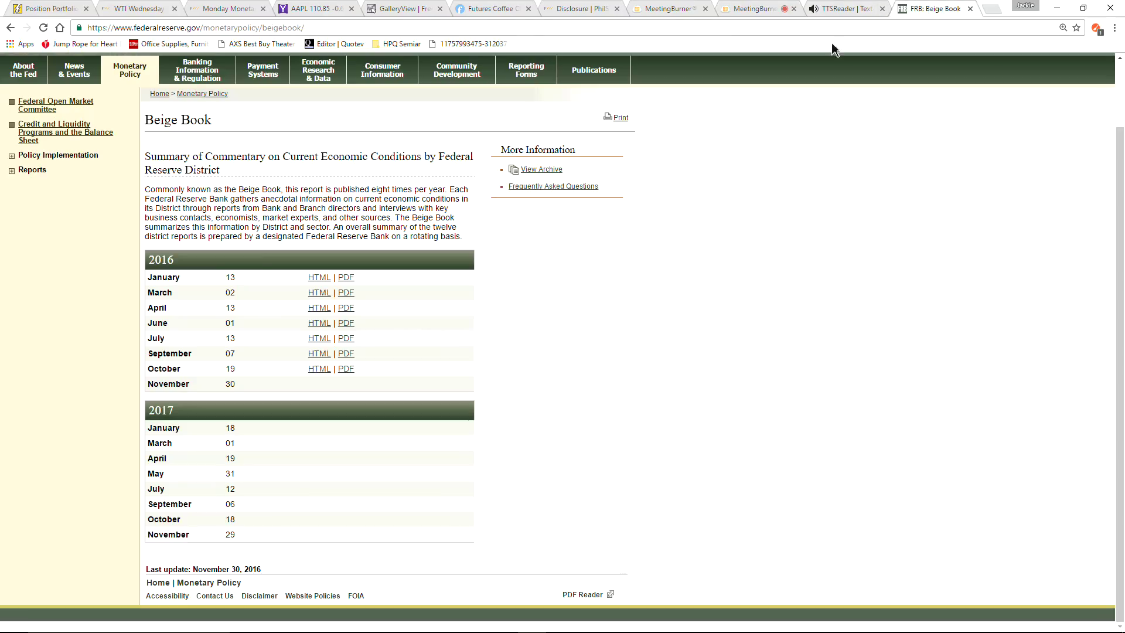
pyautogui.click(45, 29)
# Step: Search the web for "beige book" and open the Federal Reserve Board's Beige Book result
pyautogui.click(790, 32)
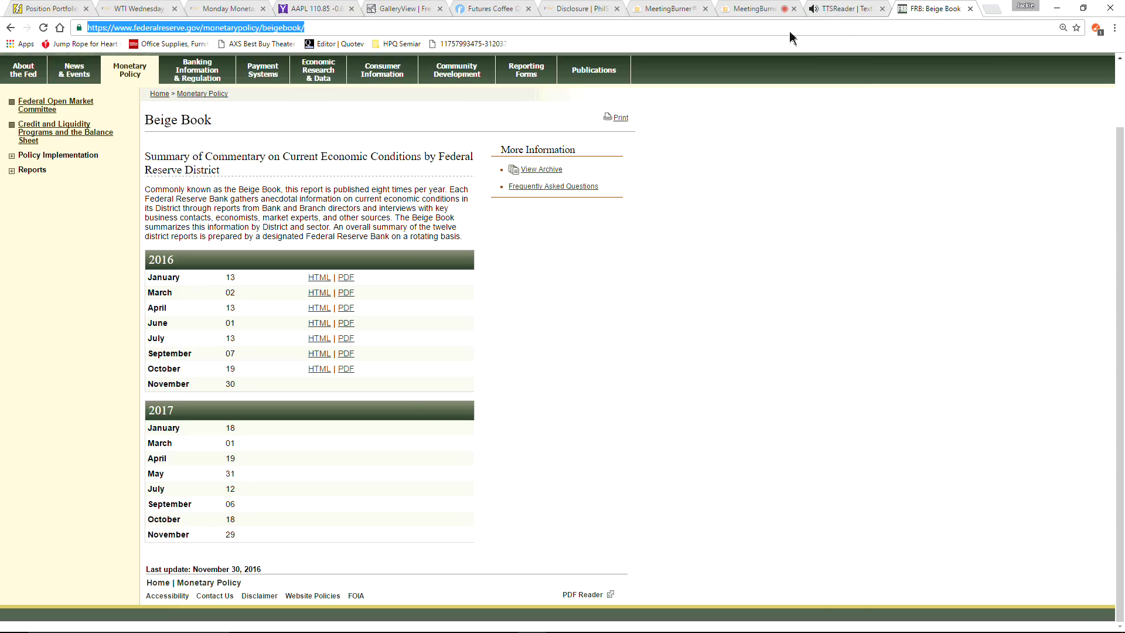
pyautogui.write('beige')
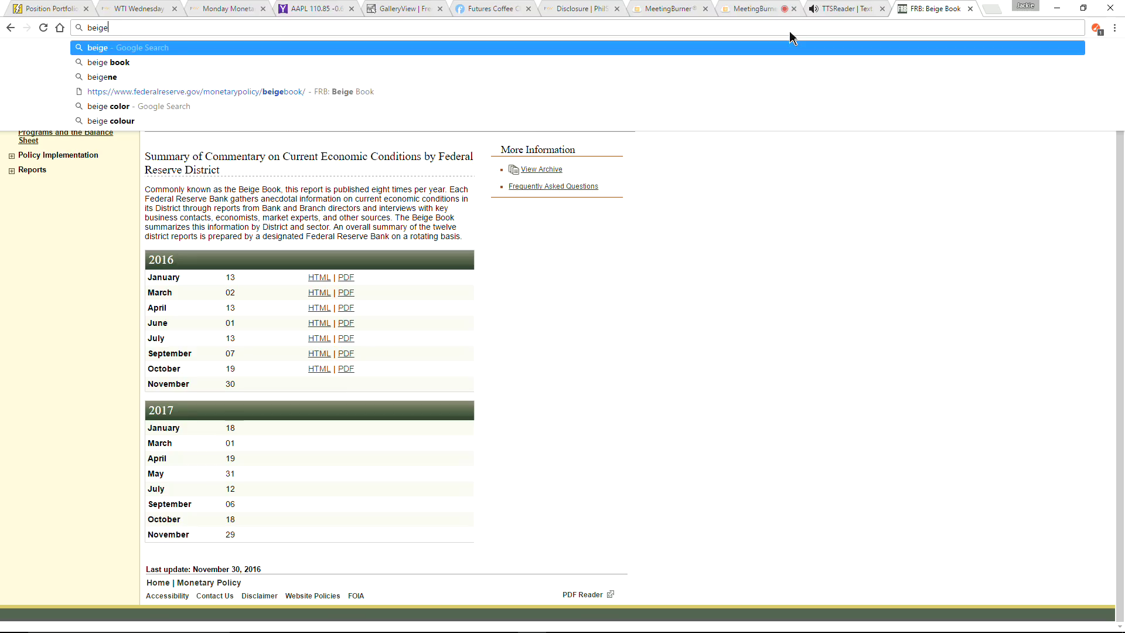
pyautogui.write(' book')
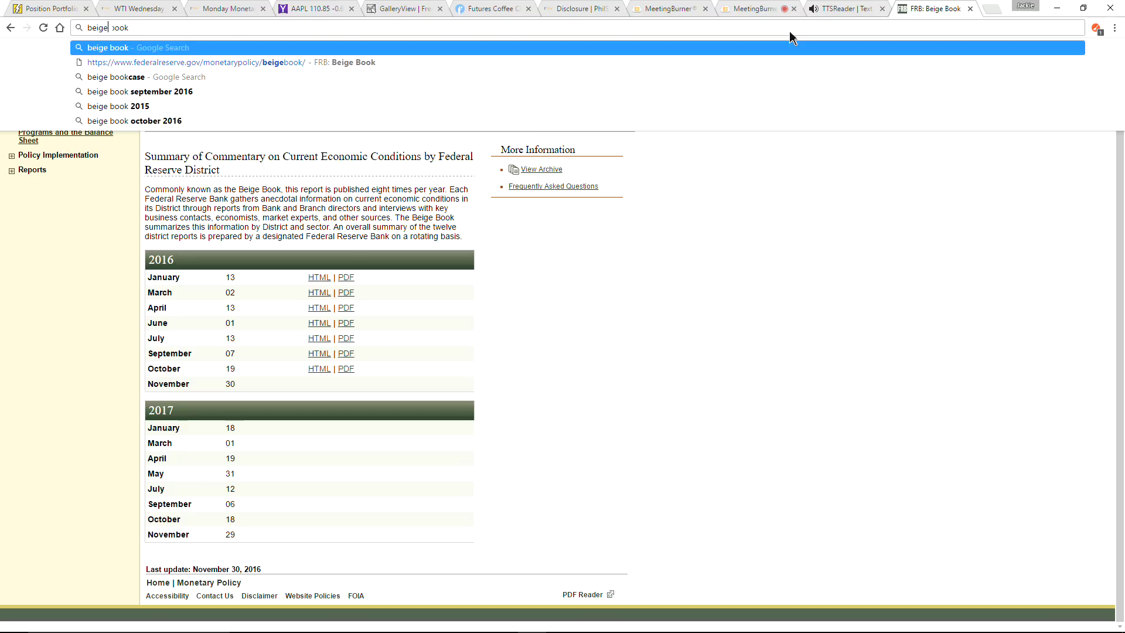
pyautogui.press('Return')
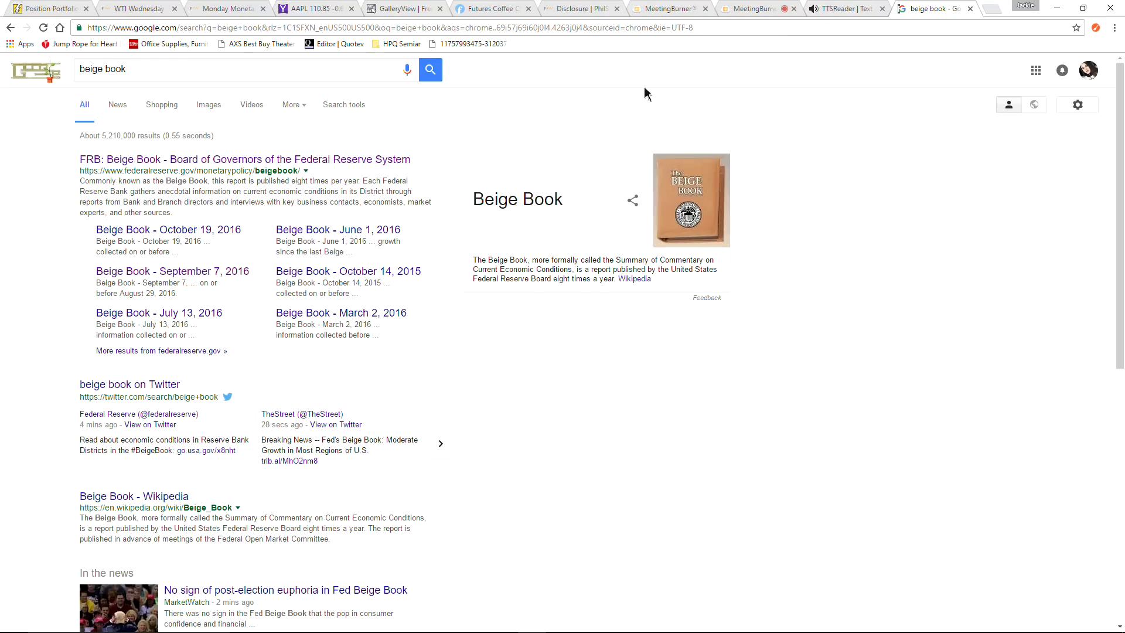
pyautogui.click(184, 164)
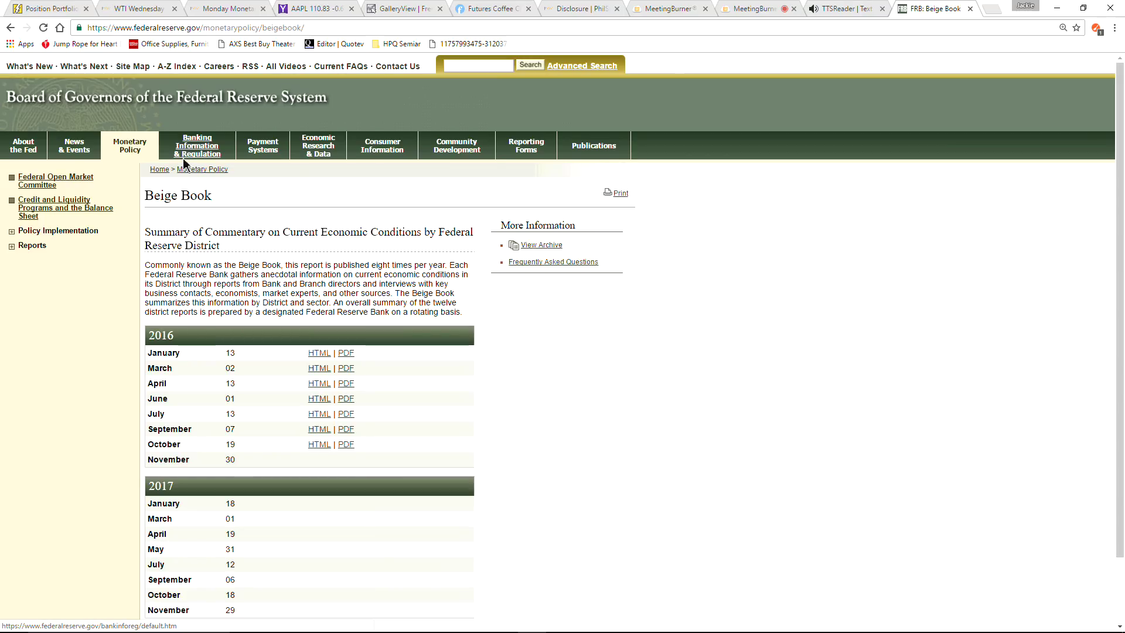
# Step: Go back to the search results, show the news results, and open and browse the Twitter results for beige book
pyautogui.click(11, 29)
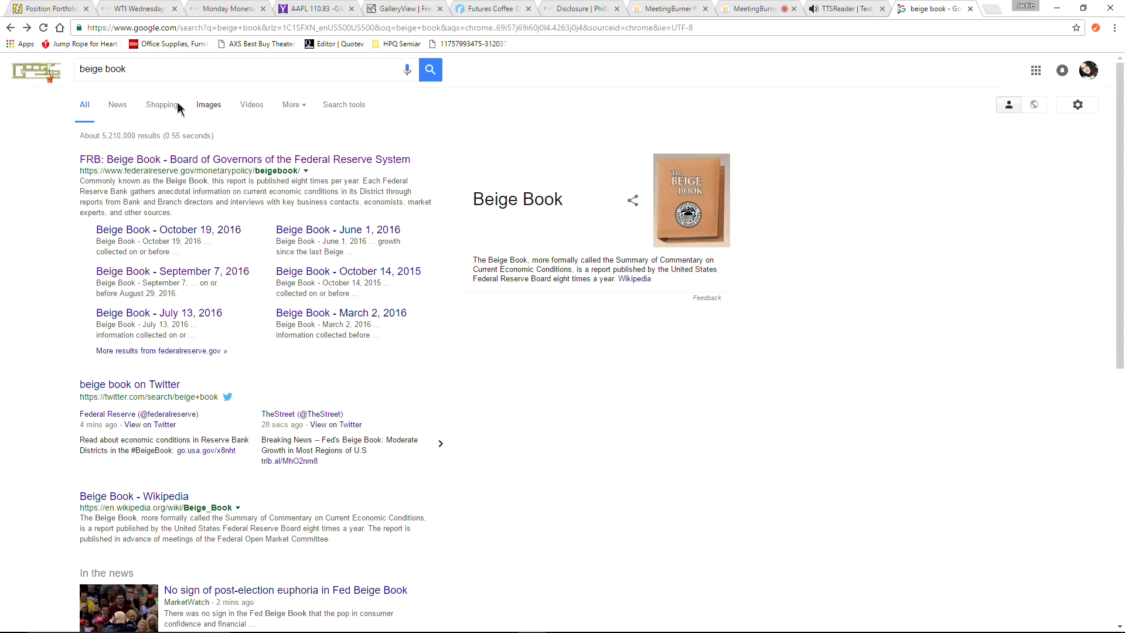
pyautogui.click(122, 109)
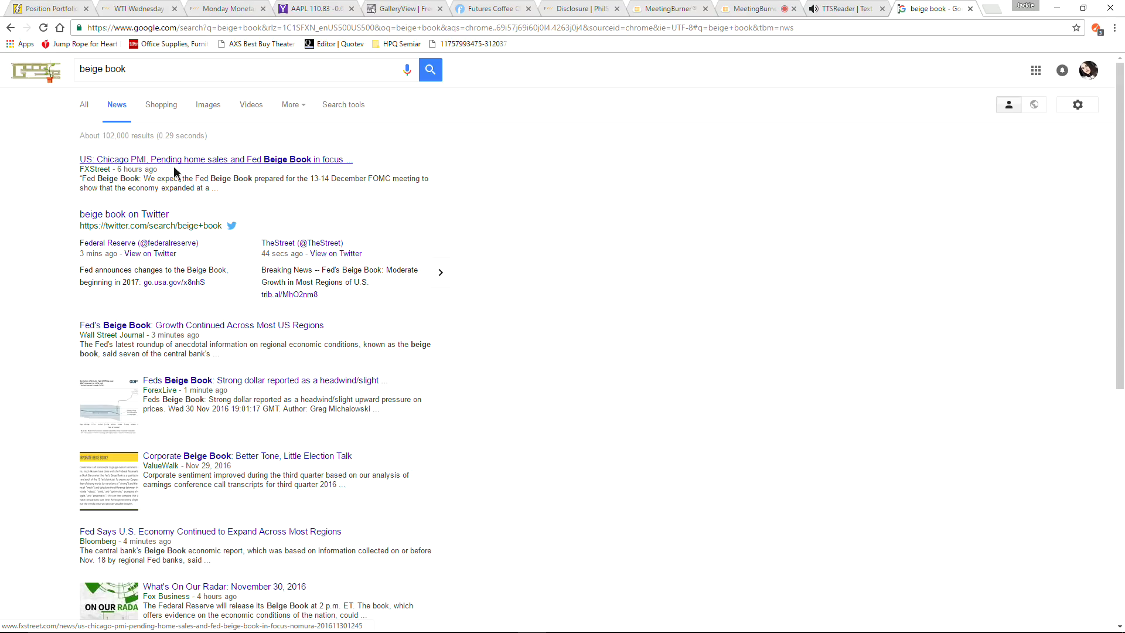
pyautogui.click(148, 216)
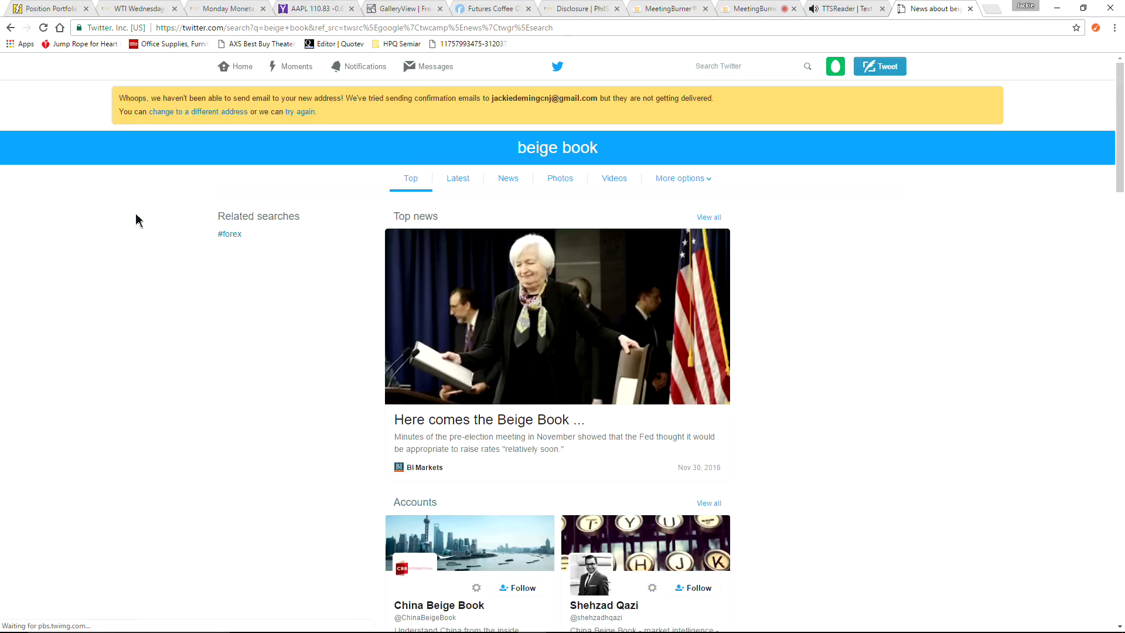
pyautogui.scroll(-2, 317, 421)
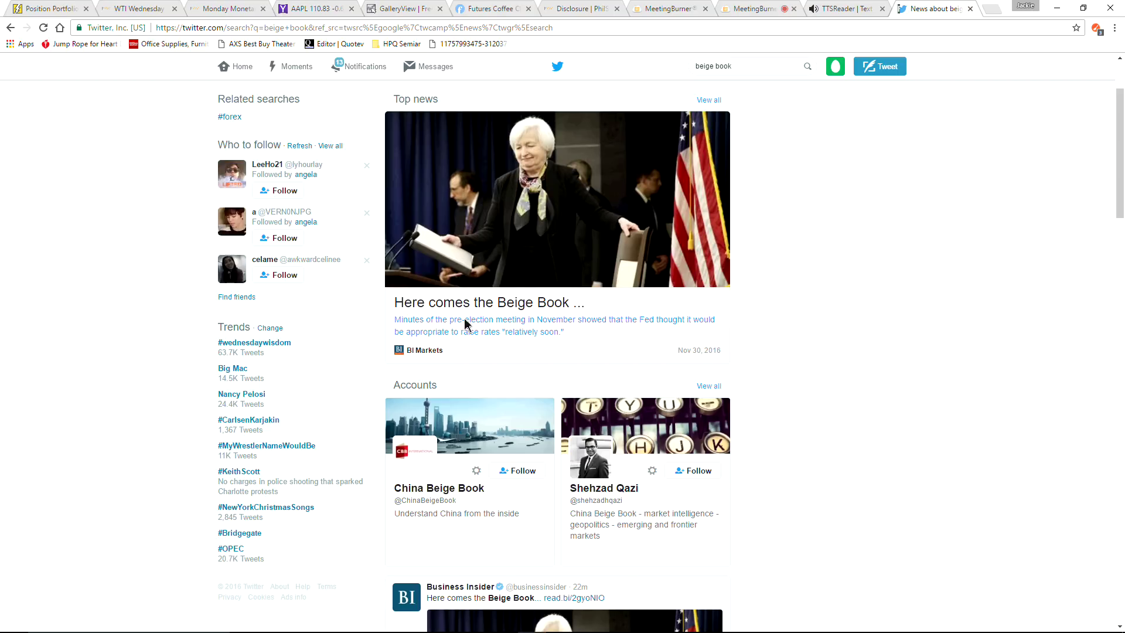
pyautogui.scroll(-5, 463, 327)
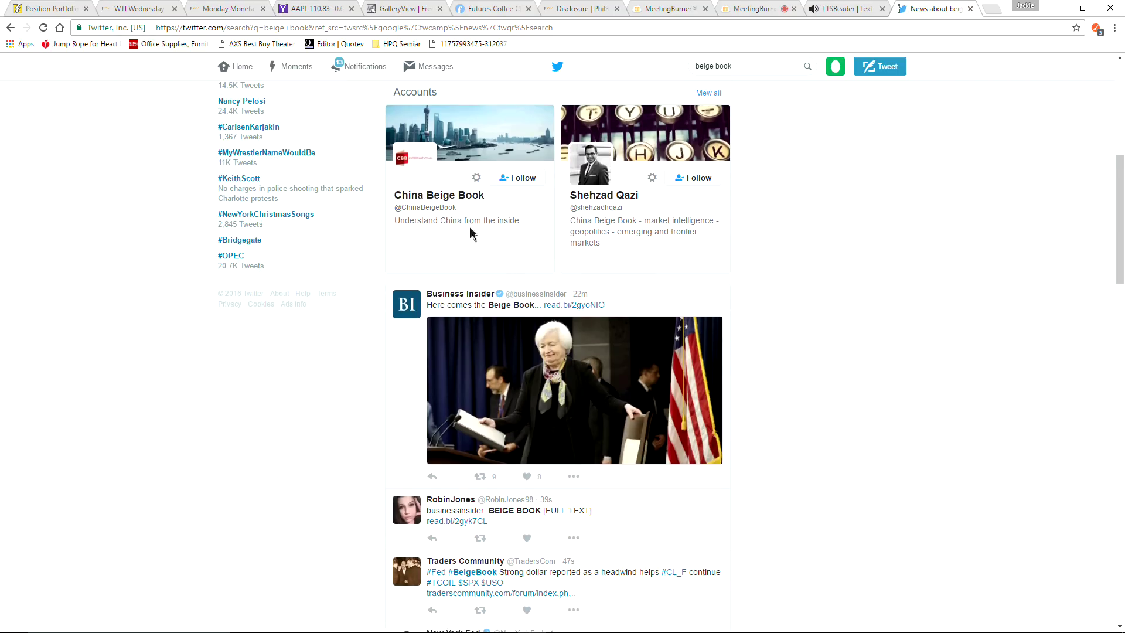
# Step: Open the China Beige Book profile in a new window, look through its tweets and close that window
pyautogui.rightClick(441, 198)
pyautogui.click(472, 213)
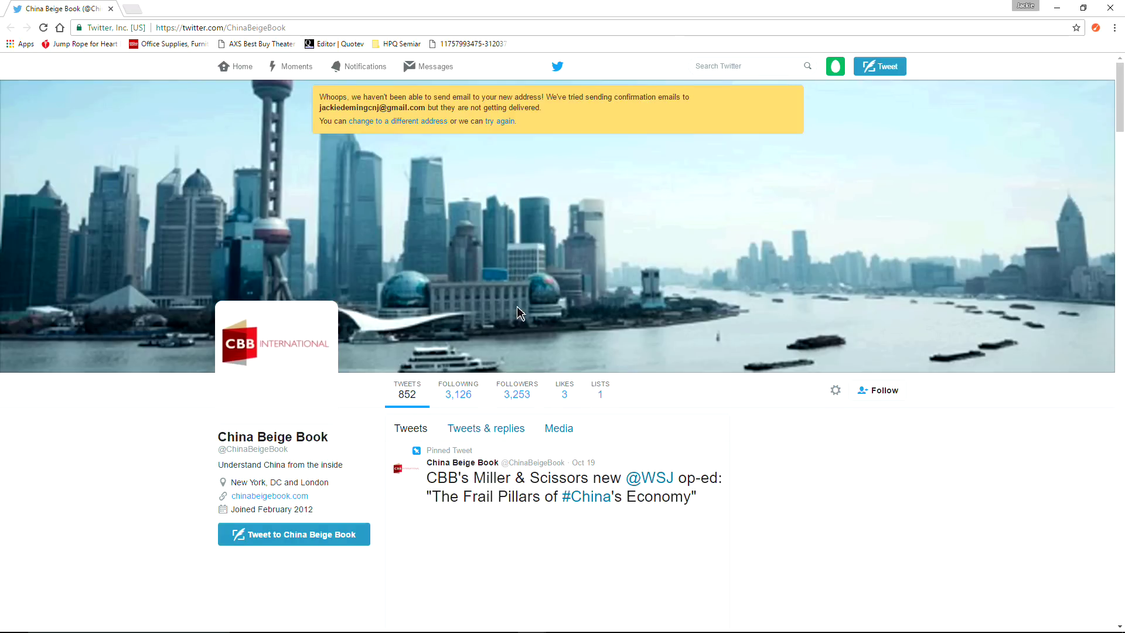
pyautogui.scroll(-4, 528, 305)
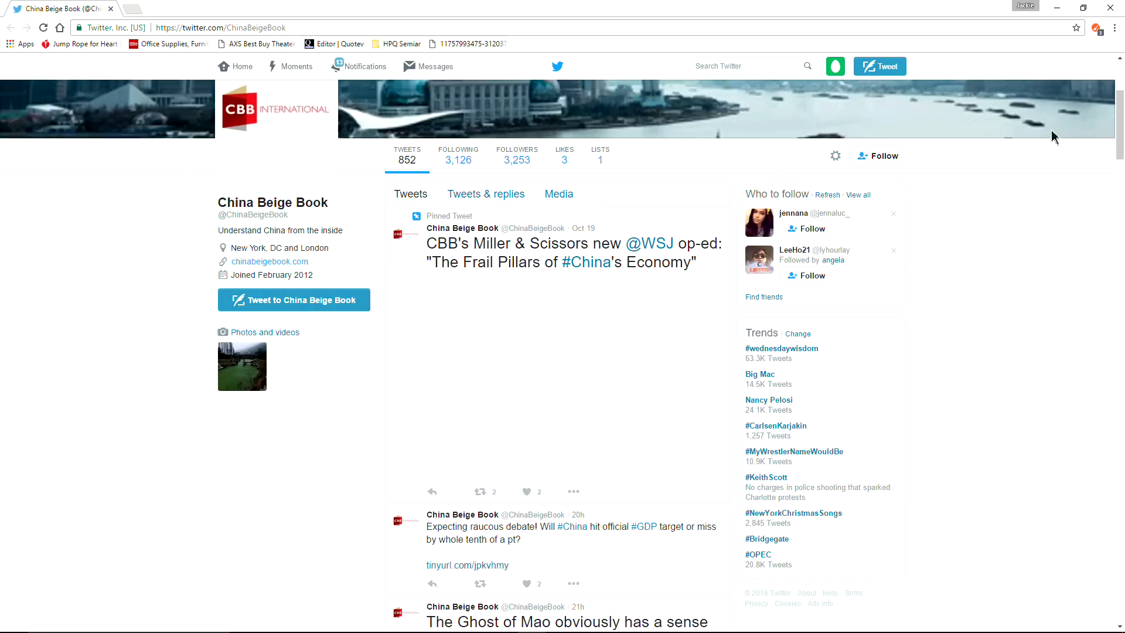
pyautogui.scroll(-4, 1052, 136)
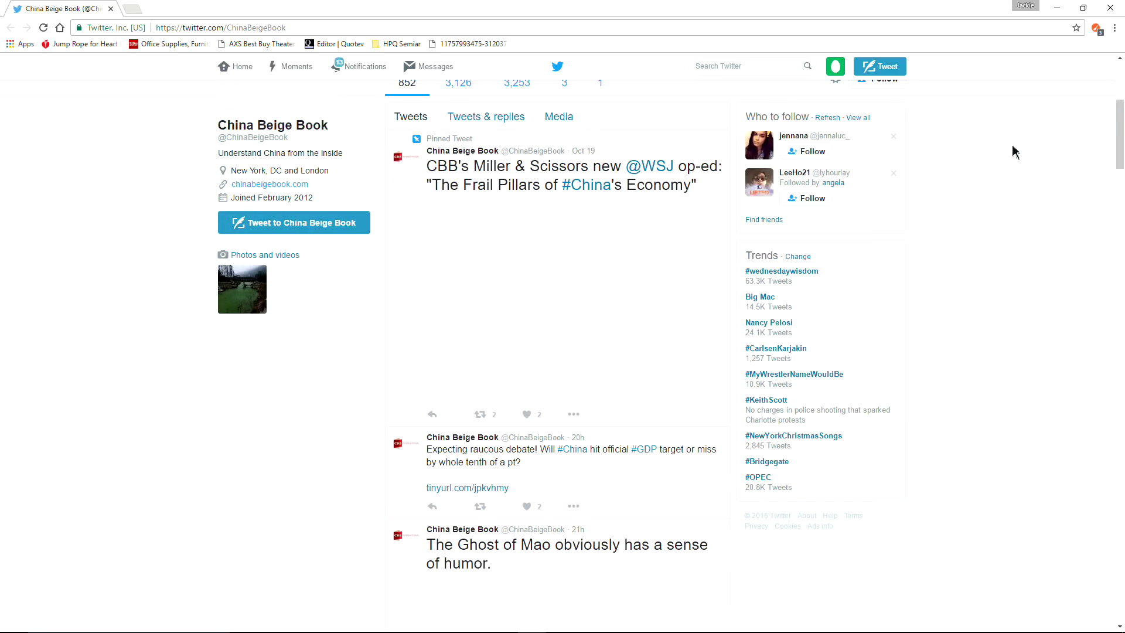
pyautogui.click(1112, 10)
# Step: Open the Business Insider Beige Book full-text article from the tweets in a new window and skim its beginning
pyautogui.scroll(-3, 196, 466)
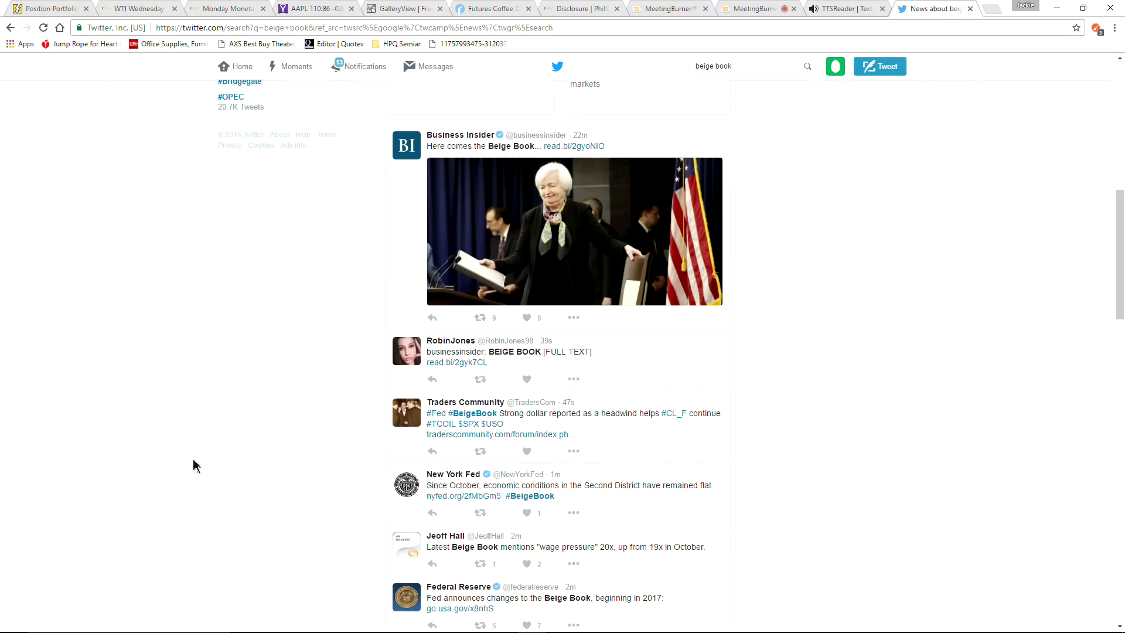
pyautogui.rightClick(456, 353)
pyautogui.click(491, 370)
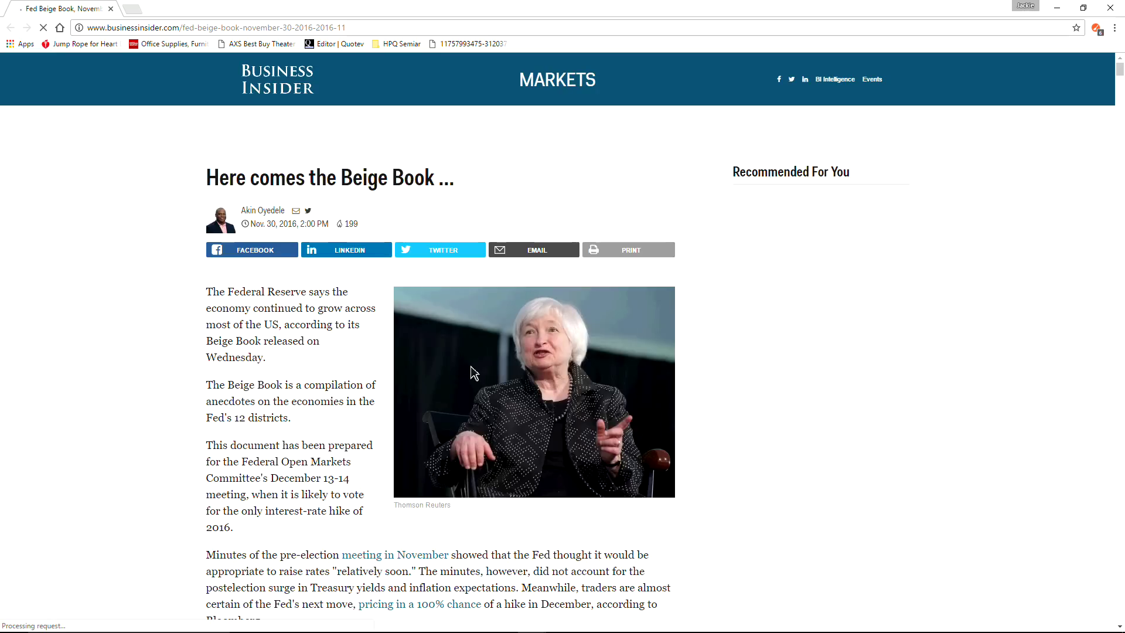
pyautogui.scroll(-8, 171, 372)
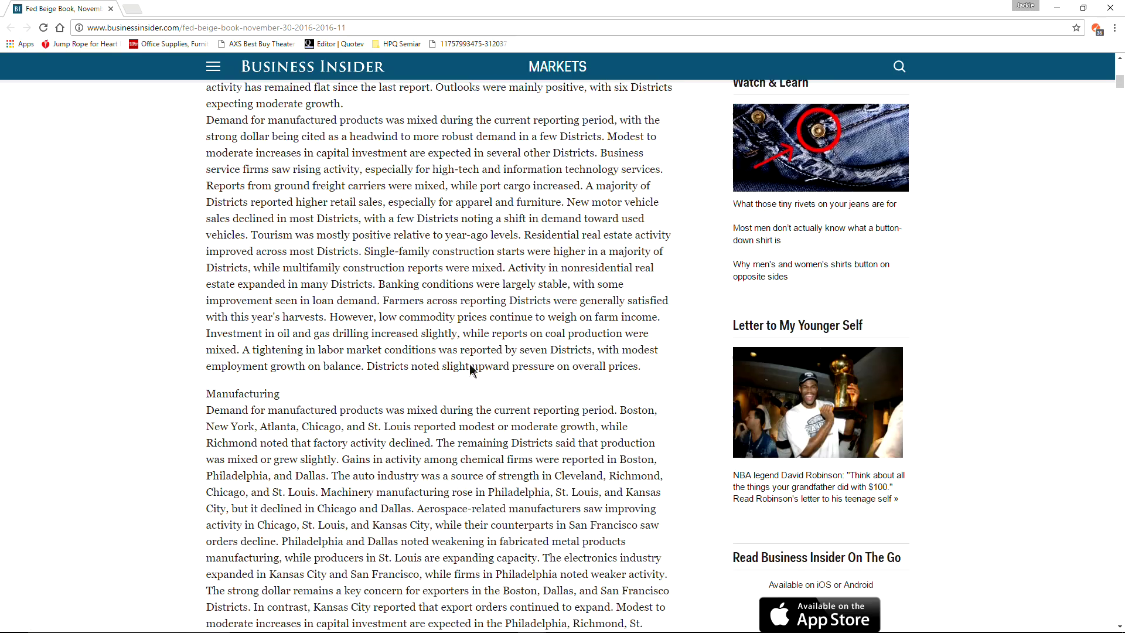
pyautogui.scroll(5, 468, 368)
pyautogui.scroll(3, 441, 368)
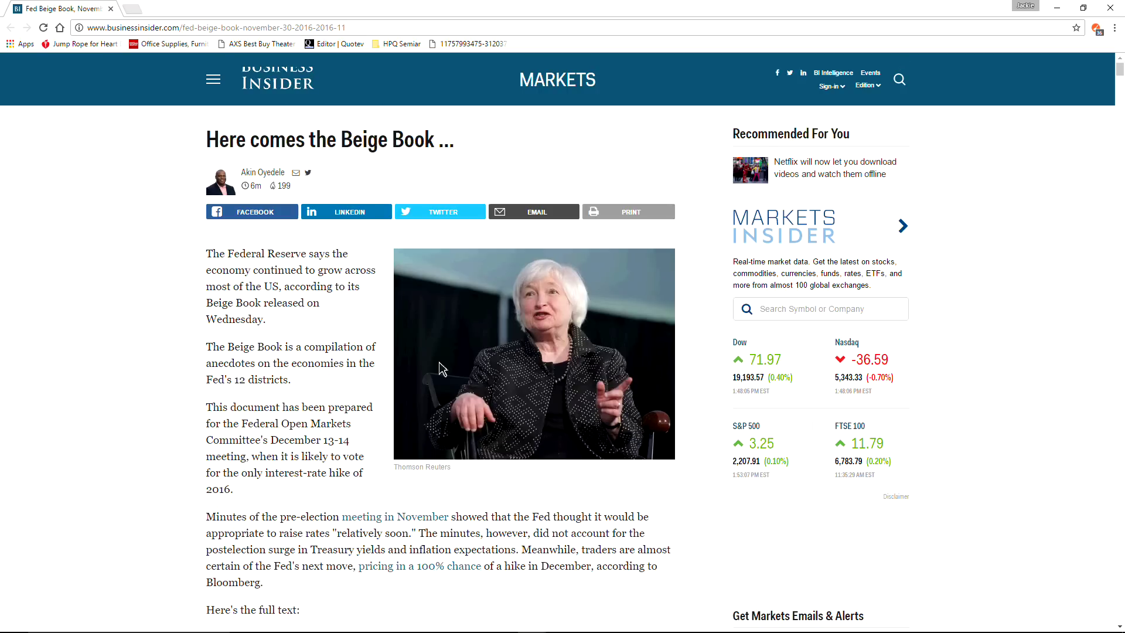
# Step: Read the article's introduction on the Fed's December meeting and the first paragraph of the full text
pyautogui.scroll(-2, 440, 368)
pyautogui.scroll(2, 443, 370)
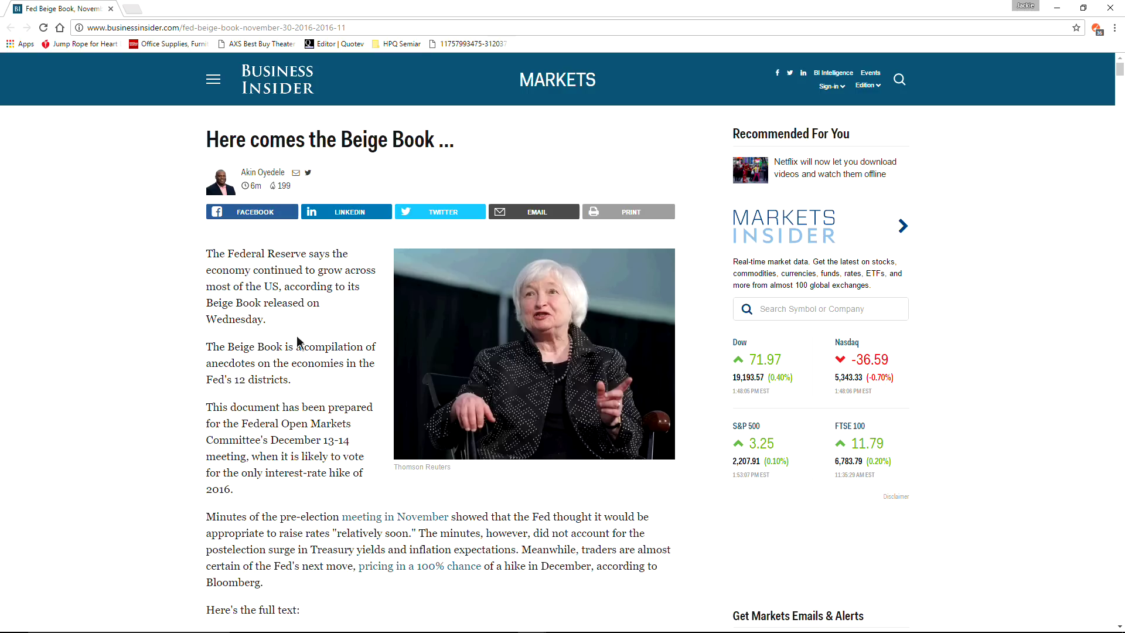
pyautogui.scroll(-2, 245, 307)
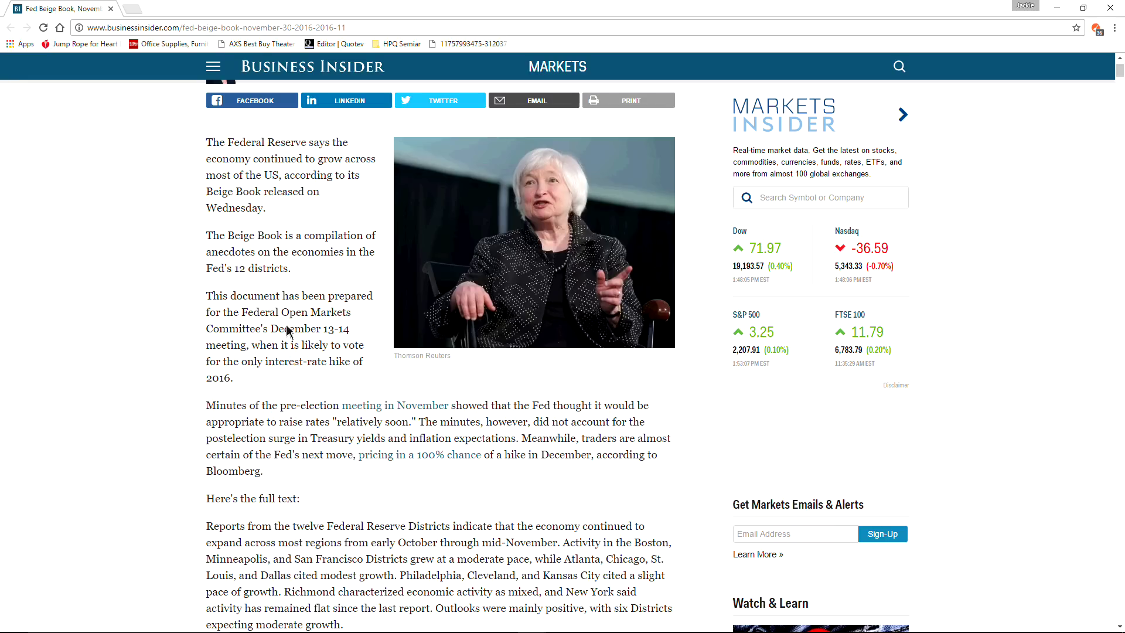
pyautogui.scroll(-2, 294, 327)
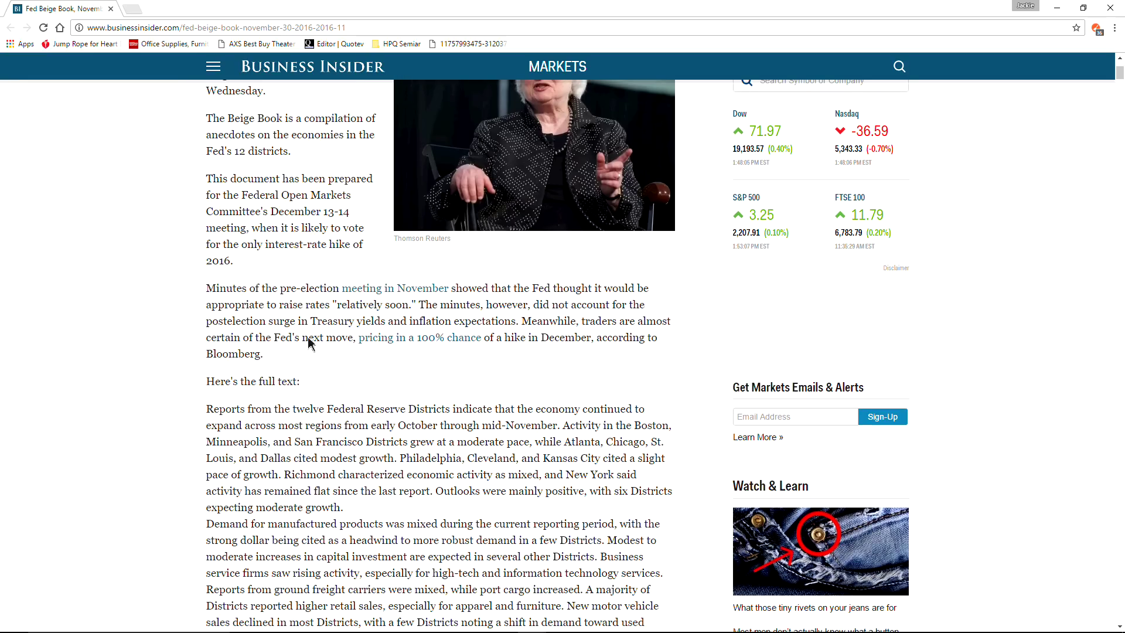
pyautogui.scroll(-2, 206, 335)
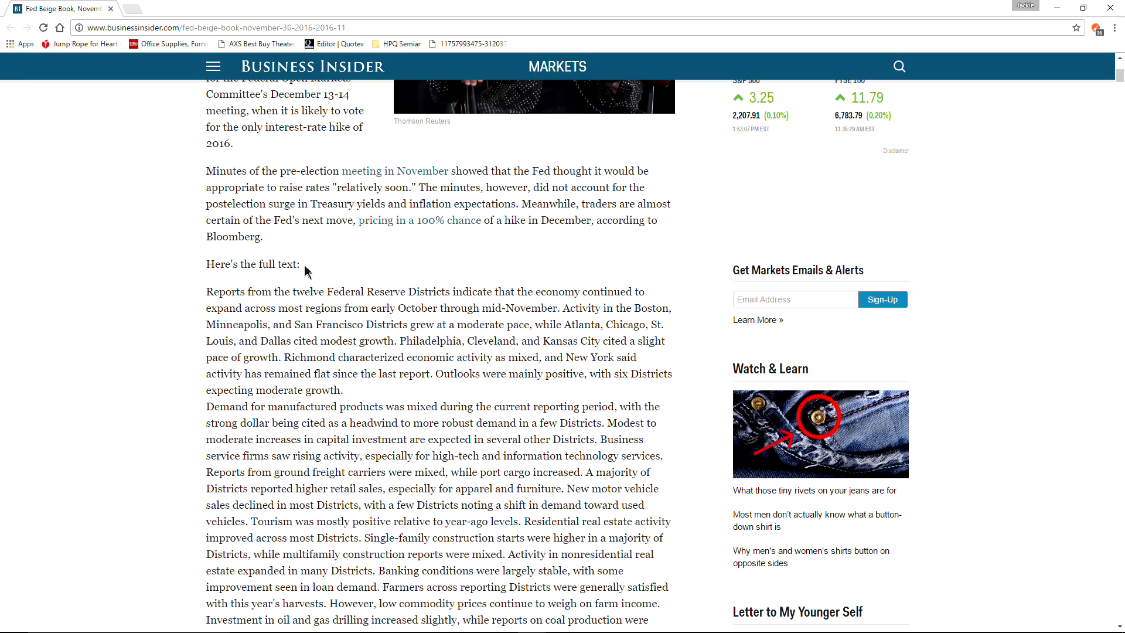
pyautogui.scroll(3, 279, 251)
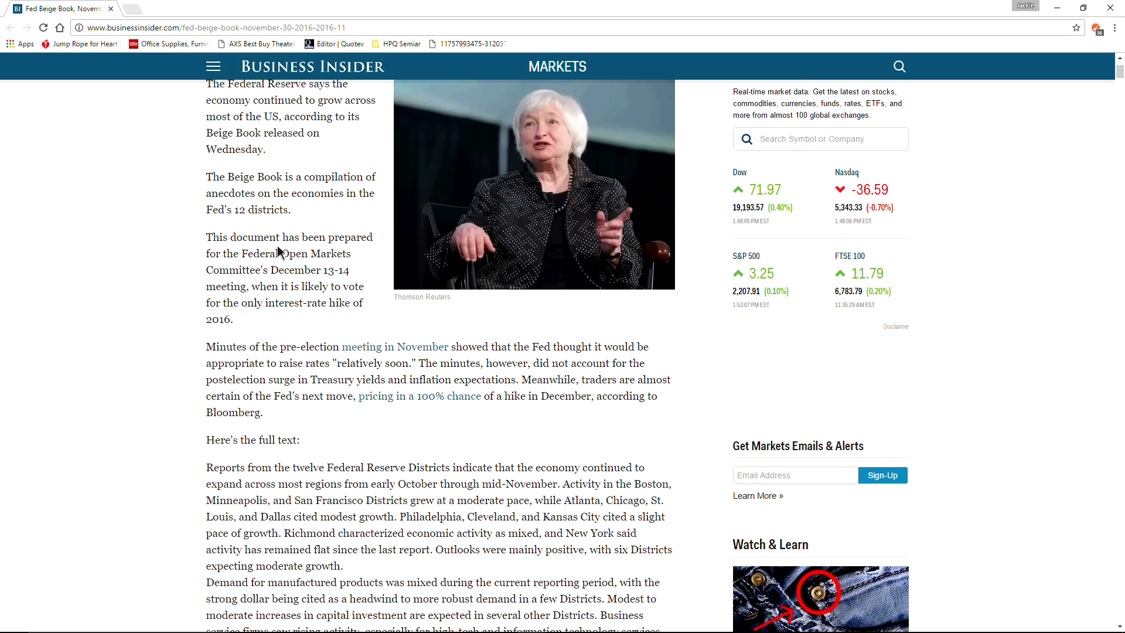
pyautogui.scroll(3, 279, 251)
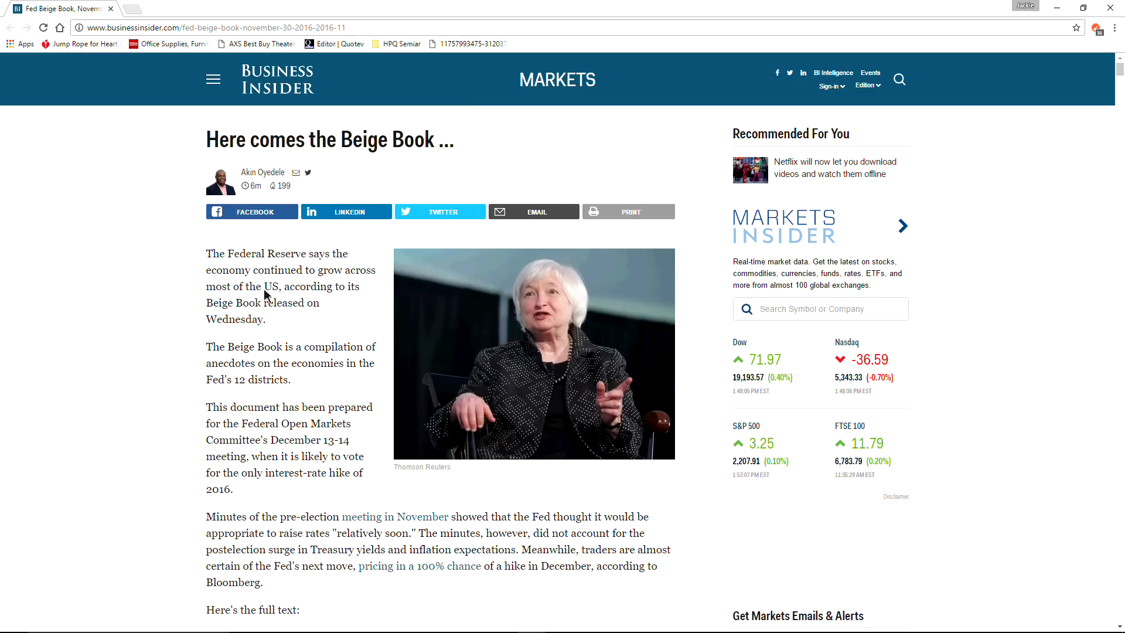
# Step: Skim the entire article to the end of the page and return to the district summary above the Manufacturing section
pyautogui.scroll(-3, 264, 292)
pyautogui.scroll(-8, 265, 293)
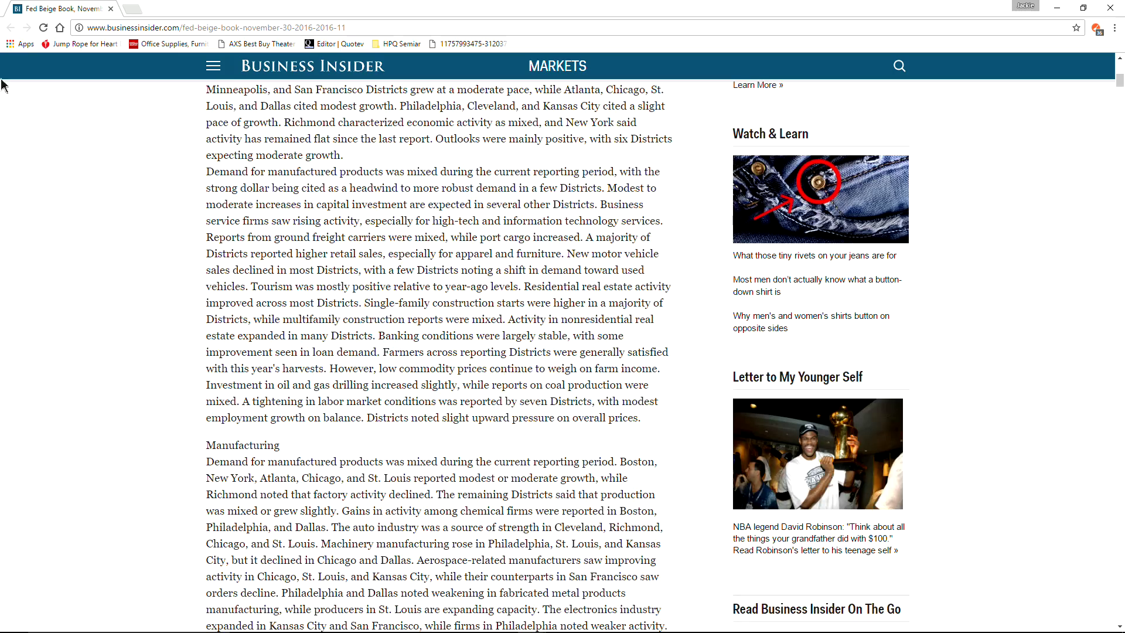
pyautogui.moveTo(1121, 85); pyautogui.dragTo(1121, 525)
pyautogui.scroll(-20, 3, 563)
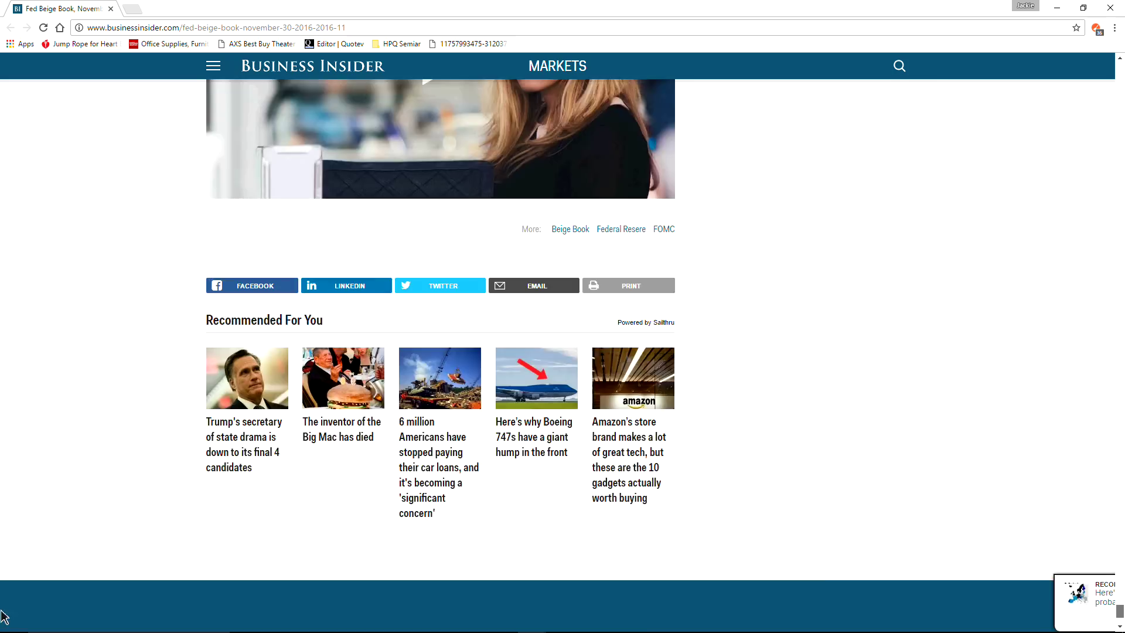
pyautogui.scroll(8, 3, 610)
pyautogui.scroll(20, 3, 586)
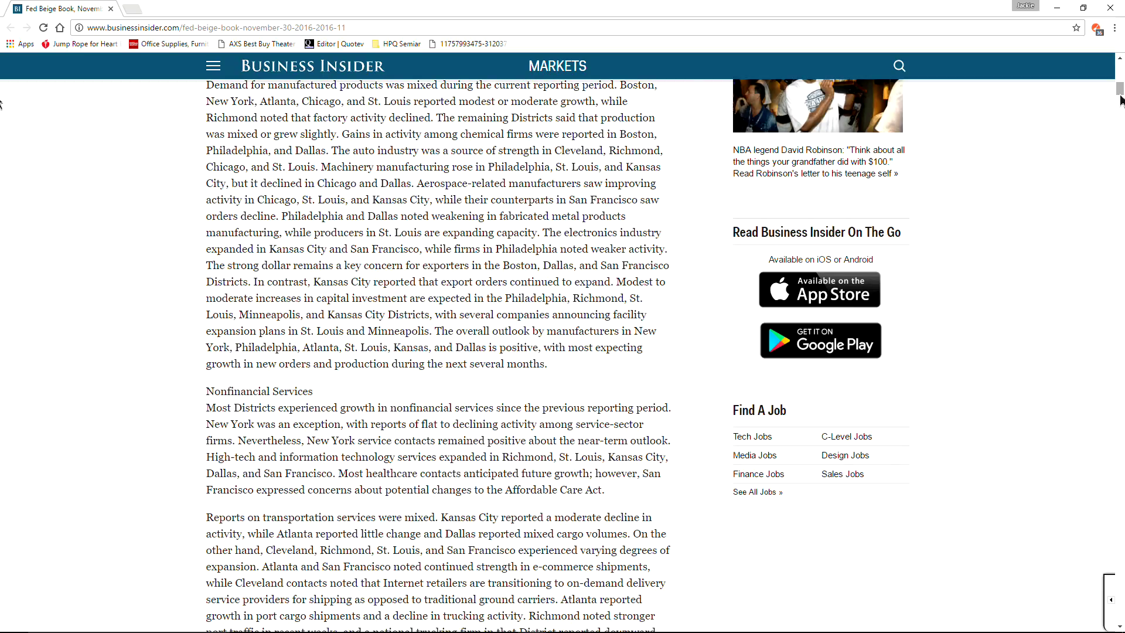
pyautogui.moveTo(1121, 100); pyautogui.dragTo(1120, 86)
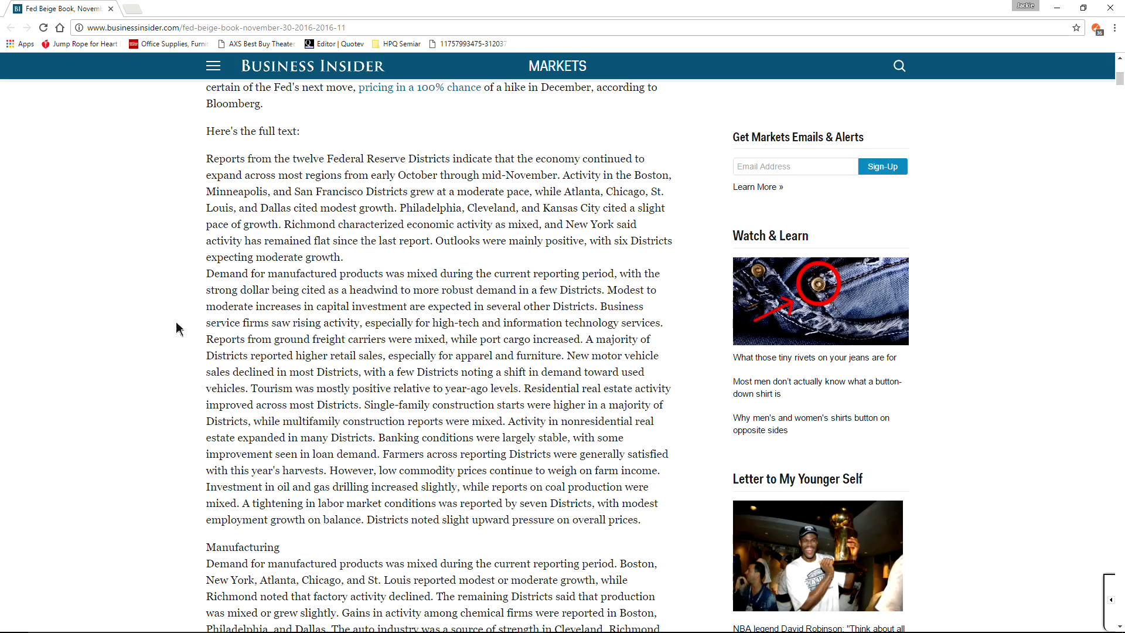
# Step: Review the introduction and district growth summary, highlighting "Philadelphia, Cleveland, and Kansas City cited" in the first paragraph
pyautogui.scroll(8, 166, 329)
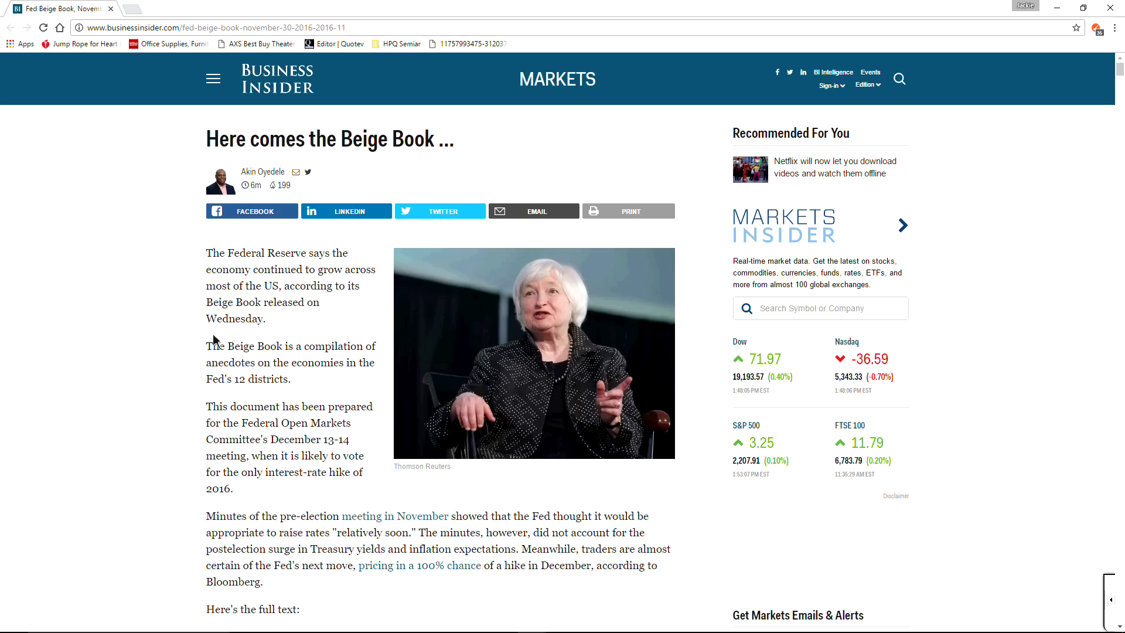
pyautogui.scroll(-4, 147, 392)
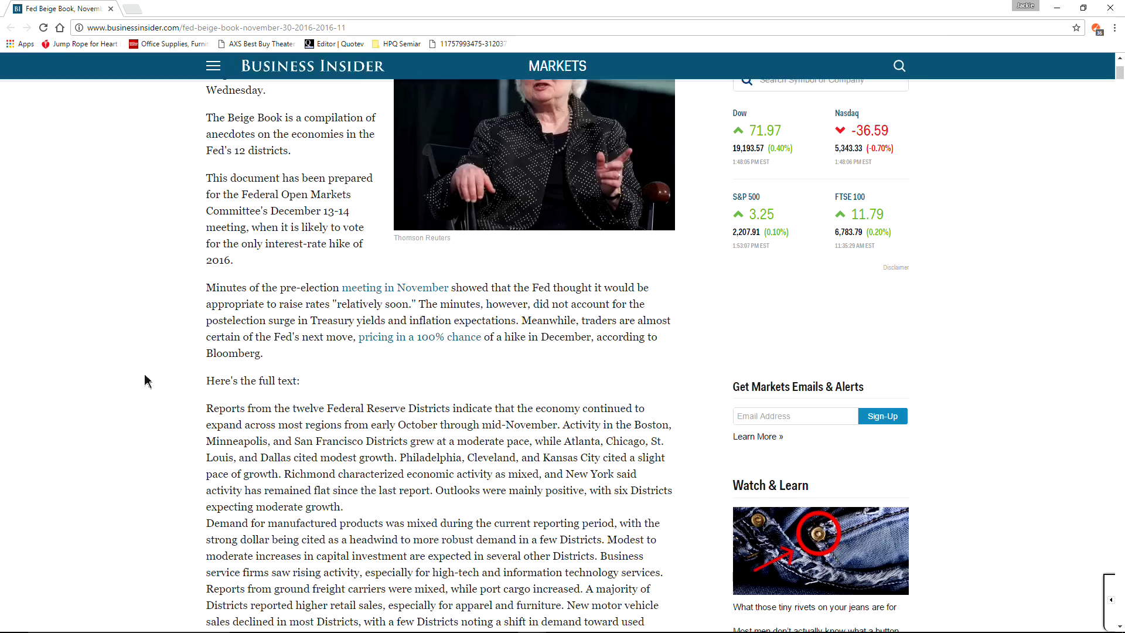
pyautogui.scroll(2, 155, 384)
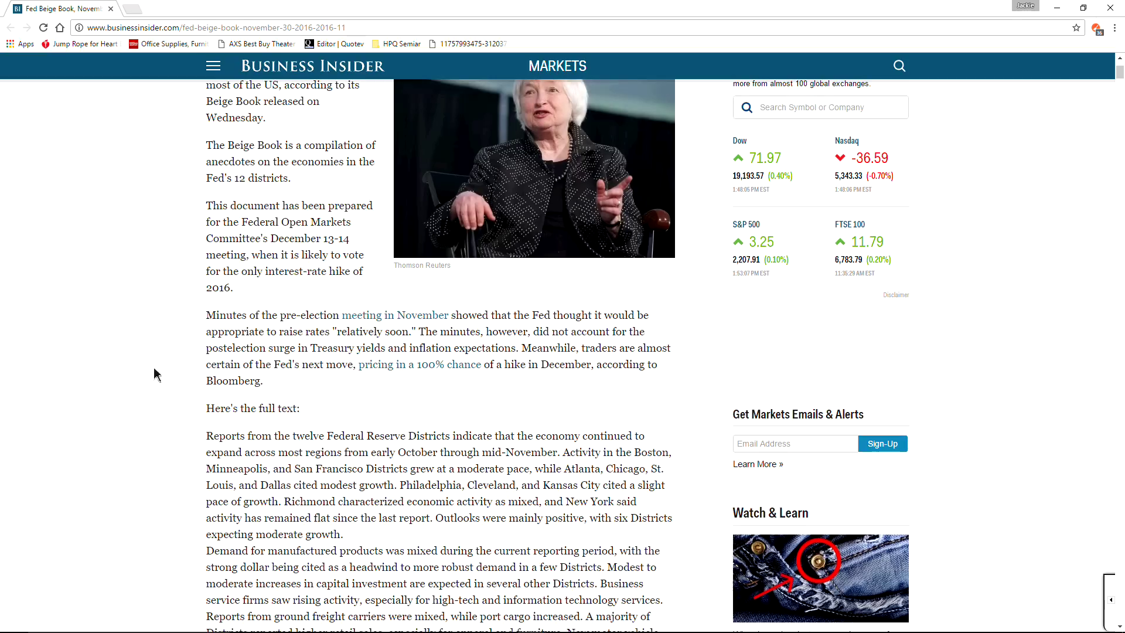
pyautogui.scroll(-7, 162, 392)
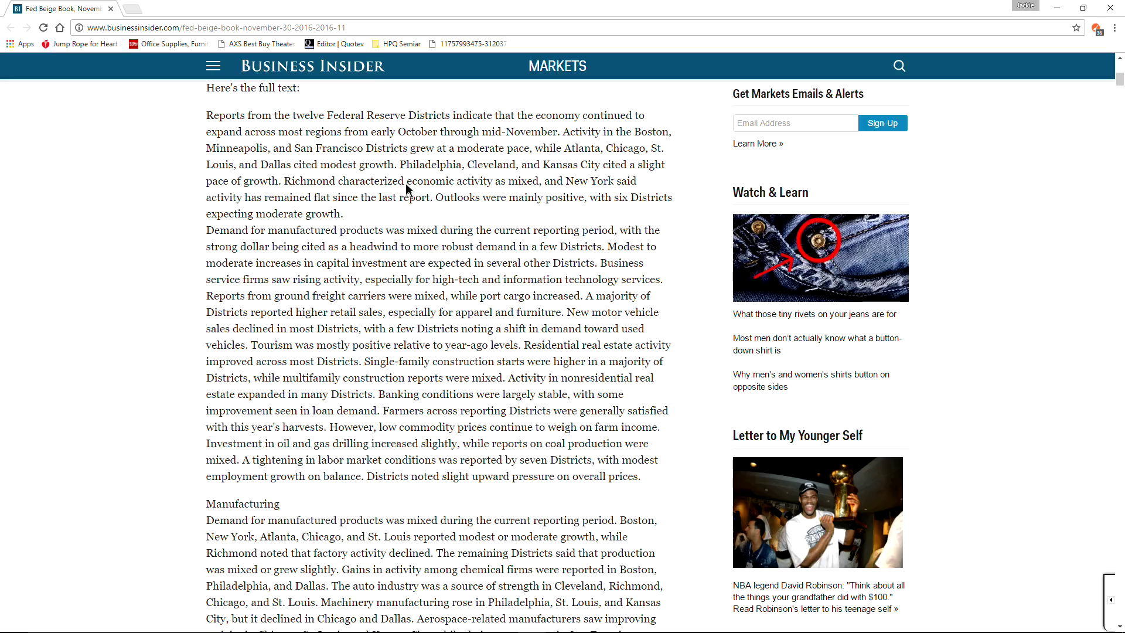
pyautogui.moveTo(400, 170); pyautogui.dragTo(633, 172)
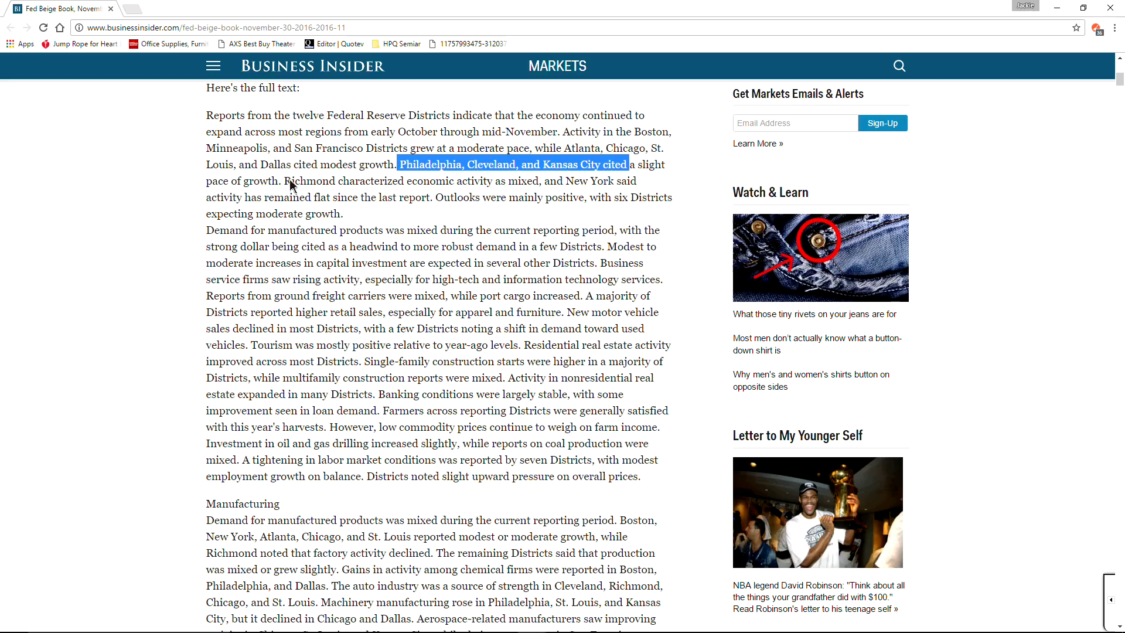
# Step: Read the district growth summary, highlighting "Philadelphia, Cleveland, and Kansas City cited a slight pace of growth" and "a moderate pace", and clear the highlights
pyautogui.moveTo(283, 182); pyautogui.dragTo(405, 171)
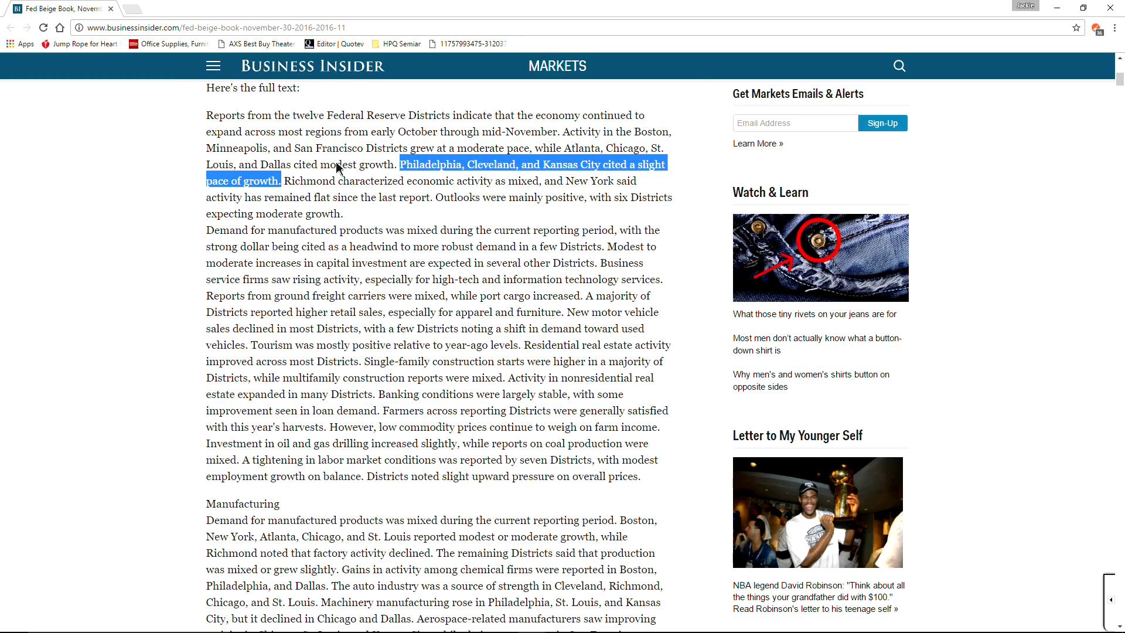
pyautogui.click(494, 173)
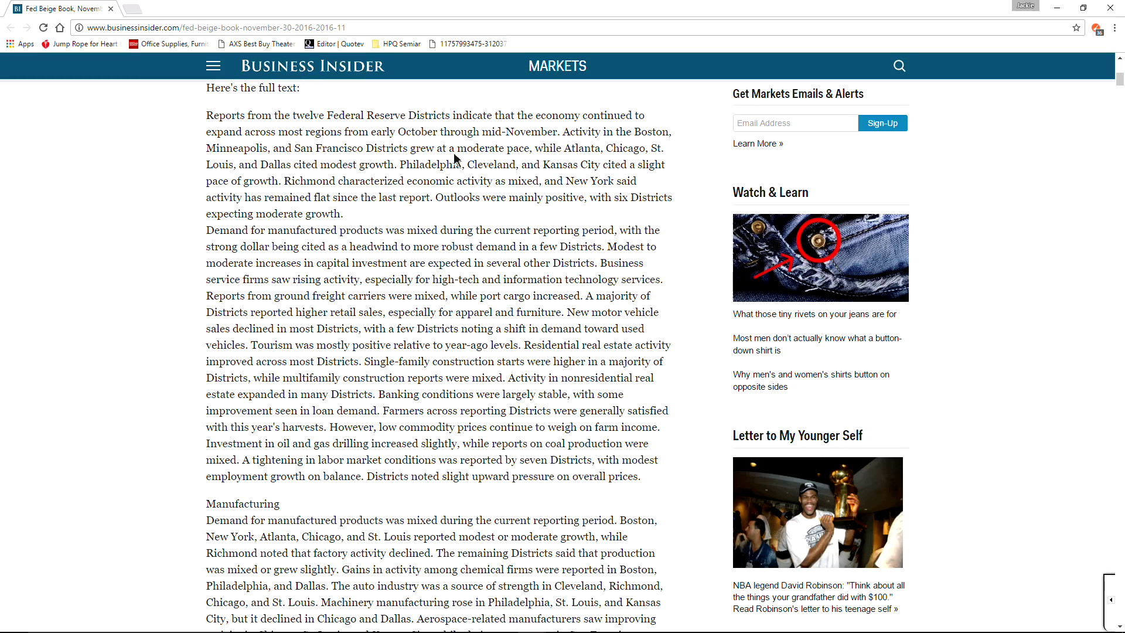
pyautogui.moveTo(447, 153); pyautogui.dragTo(524, 156)
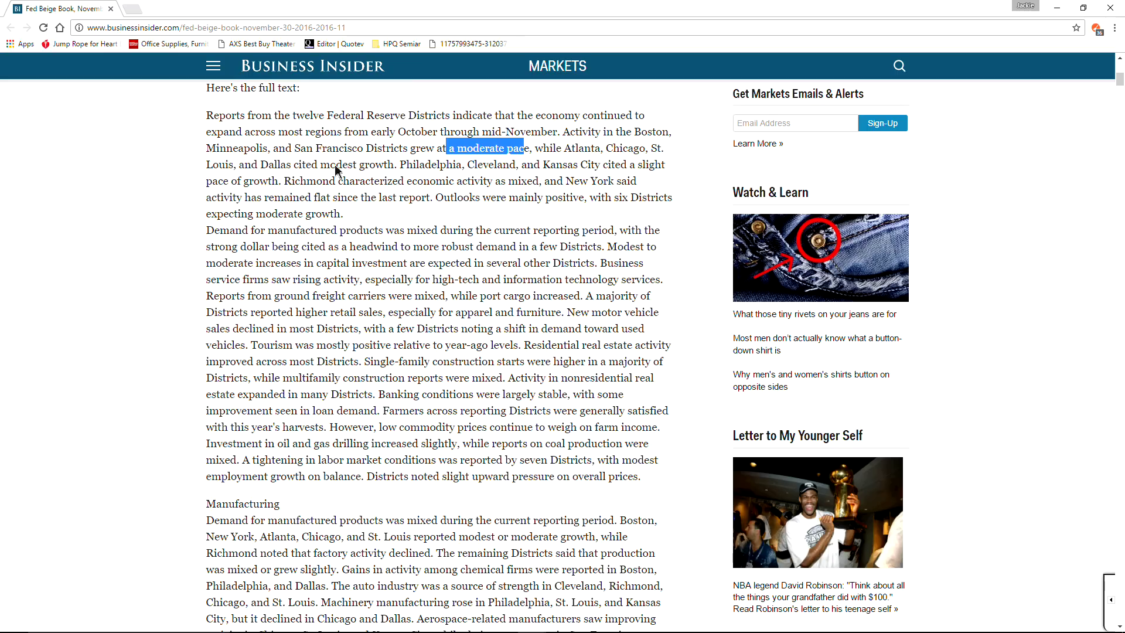
pyautogui.doubleClick(594, 182)
pyautogui.click(593, 185)
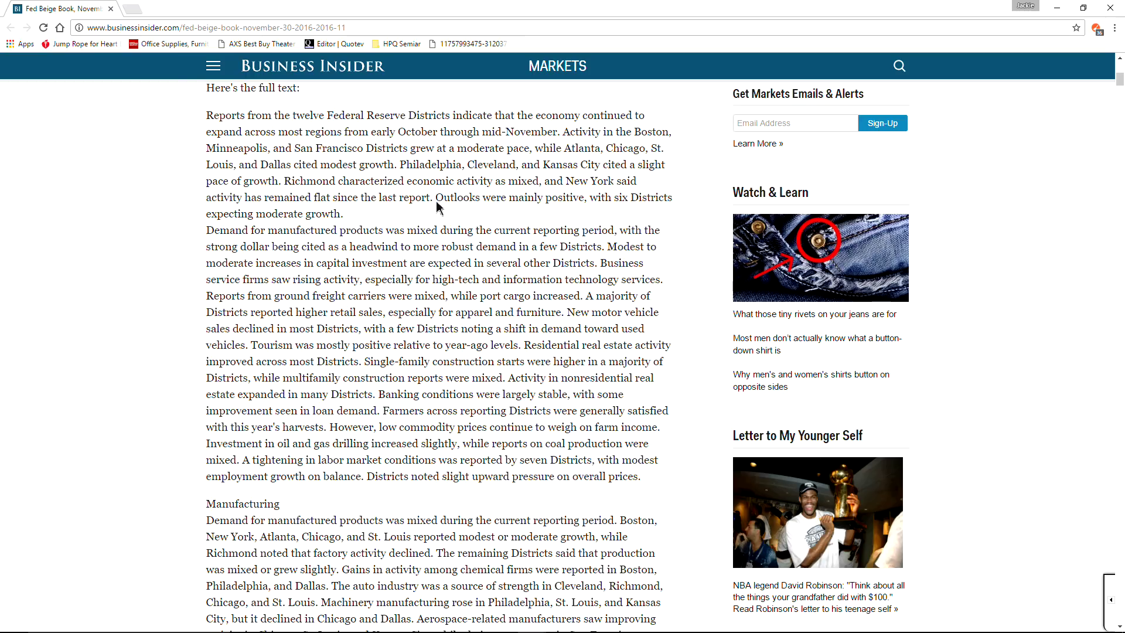
# Step: Highlight "Outlooks were mainly positive" at the end of the first full-text paragraph, and clear the highlight after reading it
pyautogui.scroll(-1, 436, 205)
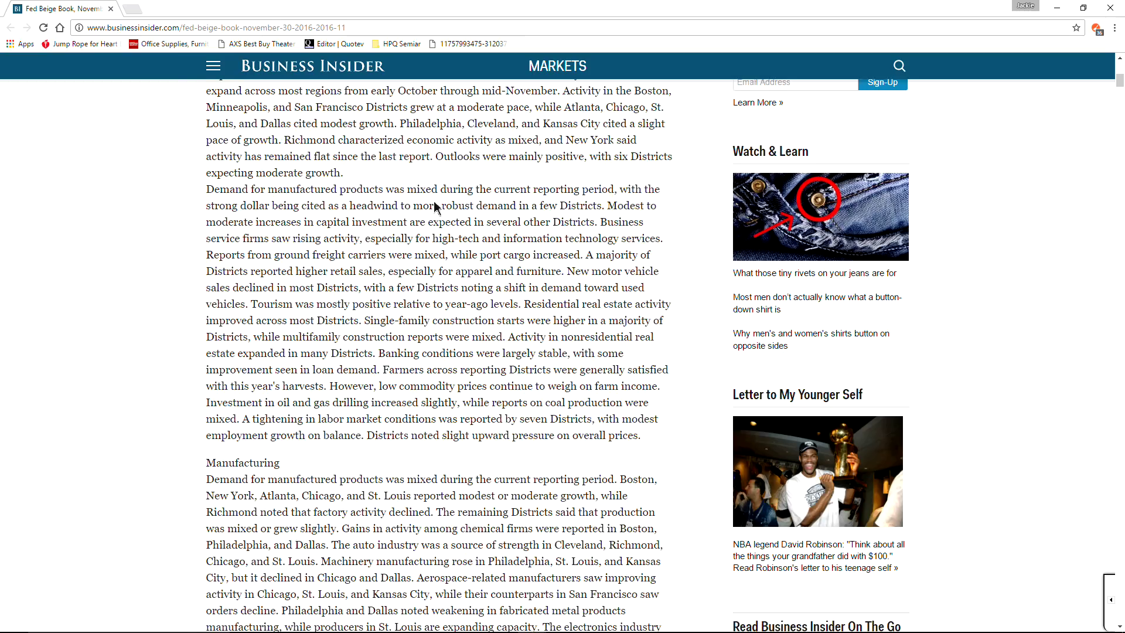
pyautogui.moveTo(436, 144); pyautogui.dragTo(585, 151)
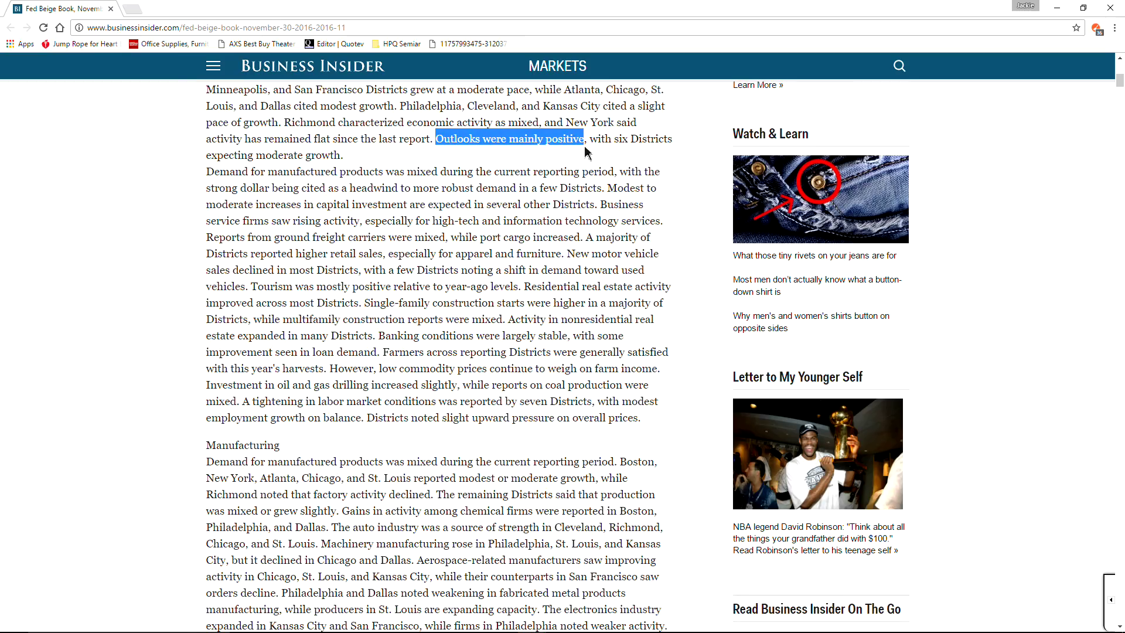
pyautogui.click(445, 141)
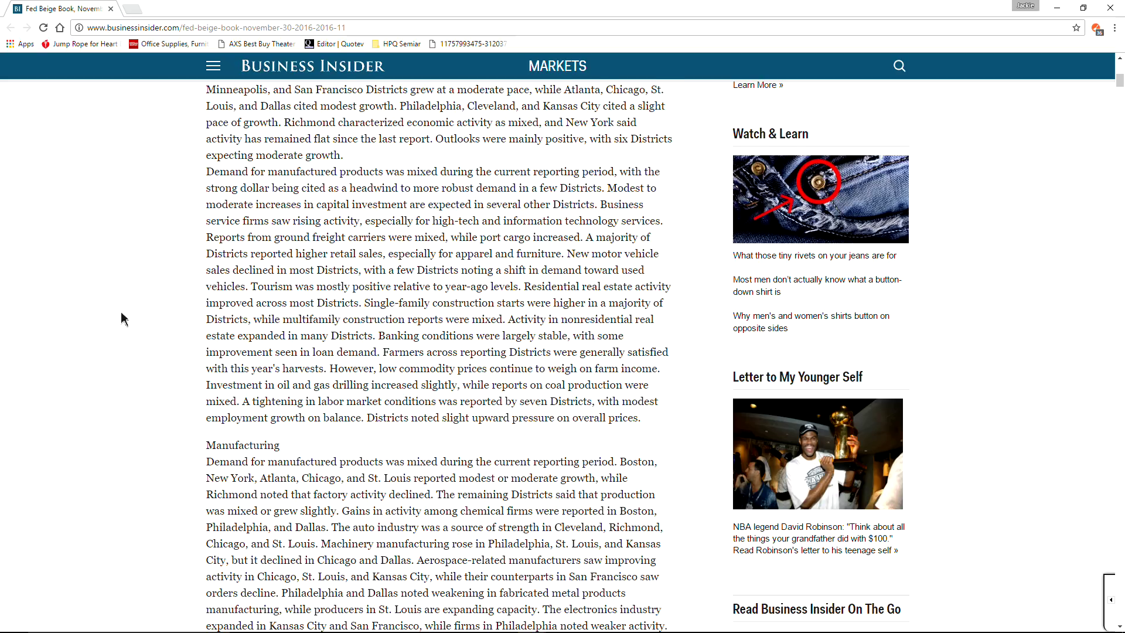
# Step: Revisit the article's introduction on the December meeting and November minutes, and return to the start of the full text
pyautogui.scroll(-1, 138, 314)
pyautogui.scroll(1, 547, 151)
pyautogui.scroll(10, 278, 194)
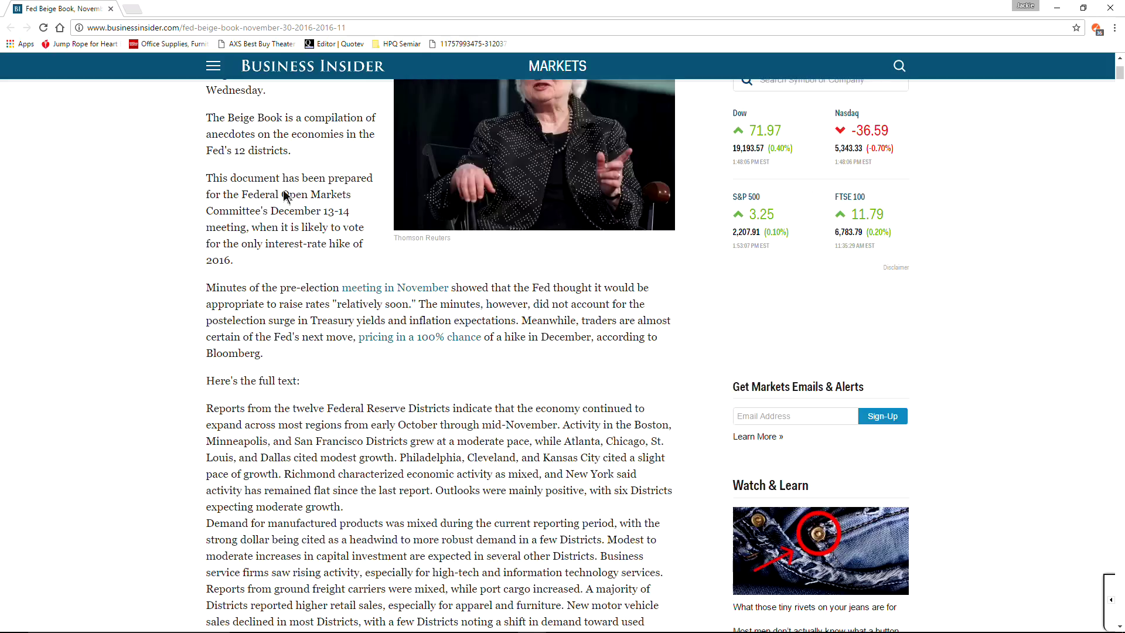
pyautogui.scroll(-5, 285, 195)
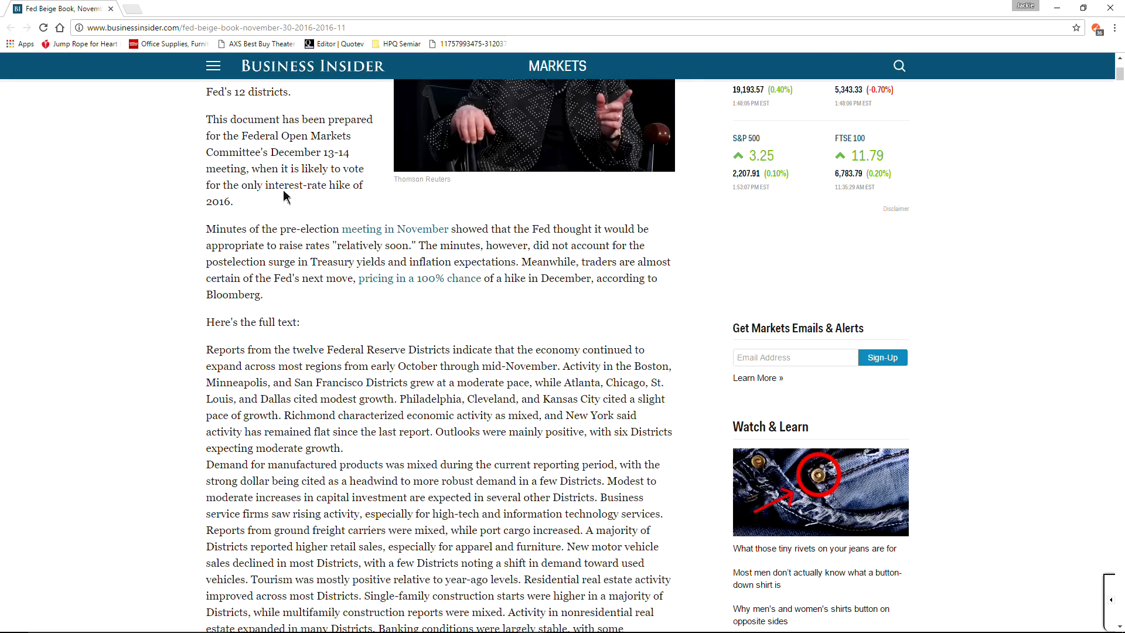
pyautogui.scroll(1, 285, 195)
pyautogui.scroll(1, 286, 195)
pyautogui.scroll(-5, 301, 191)
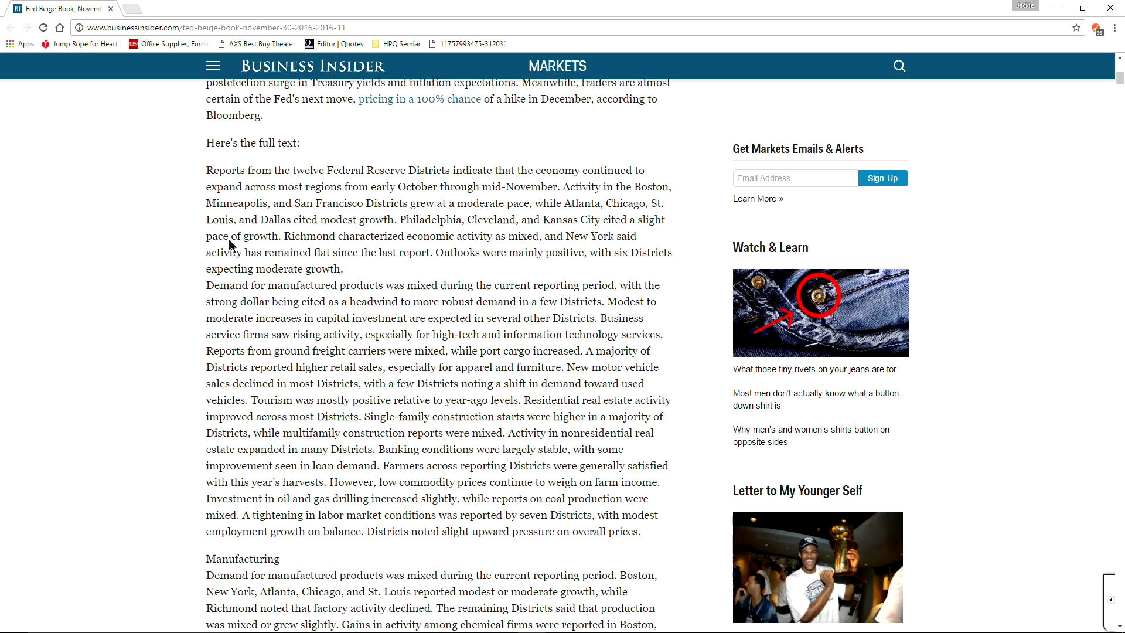
pyautogui.scroll(-2, 223, 234)
pyautogui.scroll(1, 149, 195)
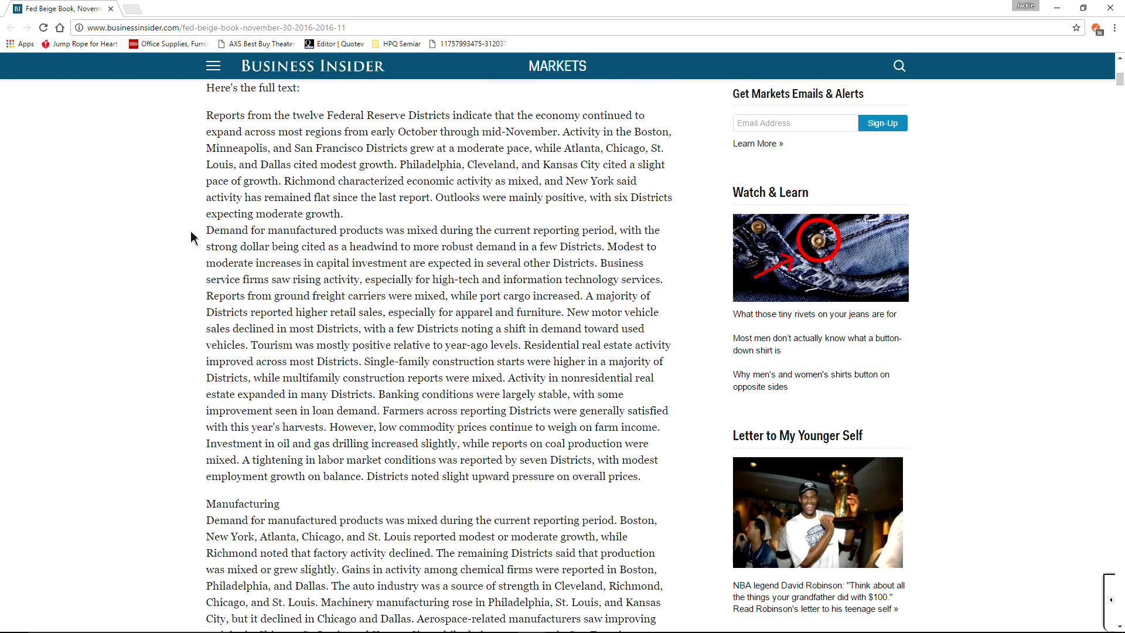
# Step: Read the second summary paragraph down to the Manufacturing section, highlighting the sentence on single-family construction starts and clearing it
pyautogui.scroll(-1, 195, 241)
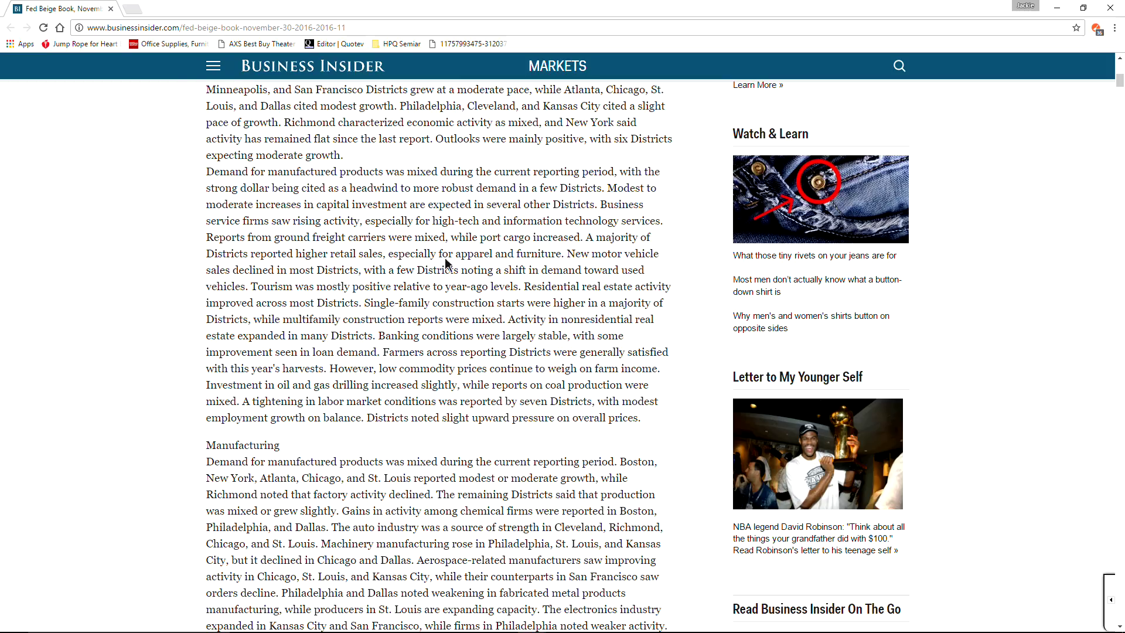
pyautogui.scroll(-3, 422, 269)
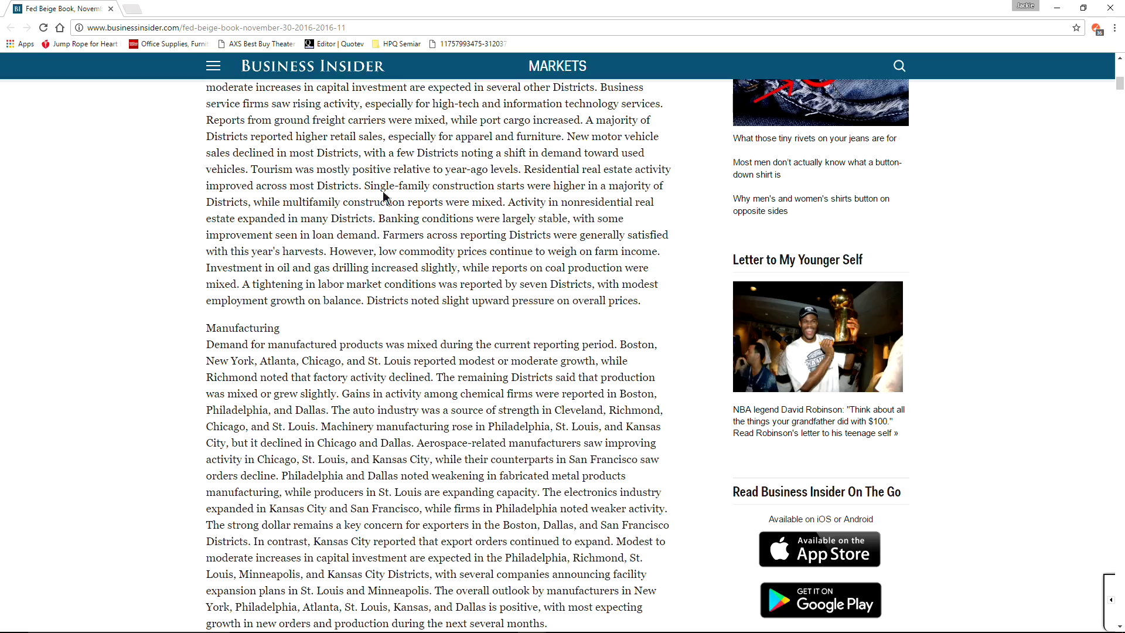
pyautogui.moveTo(365, 186); pyautogui.dragTo(452, 206)
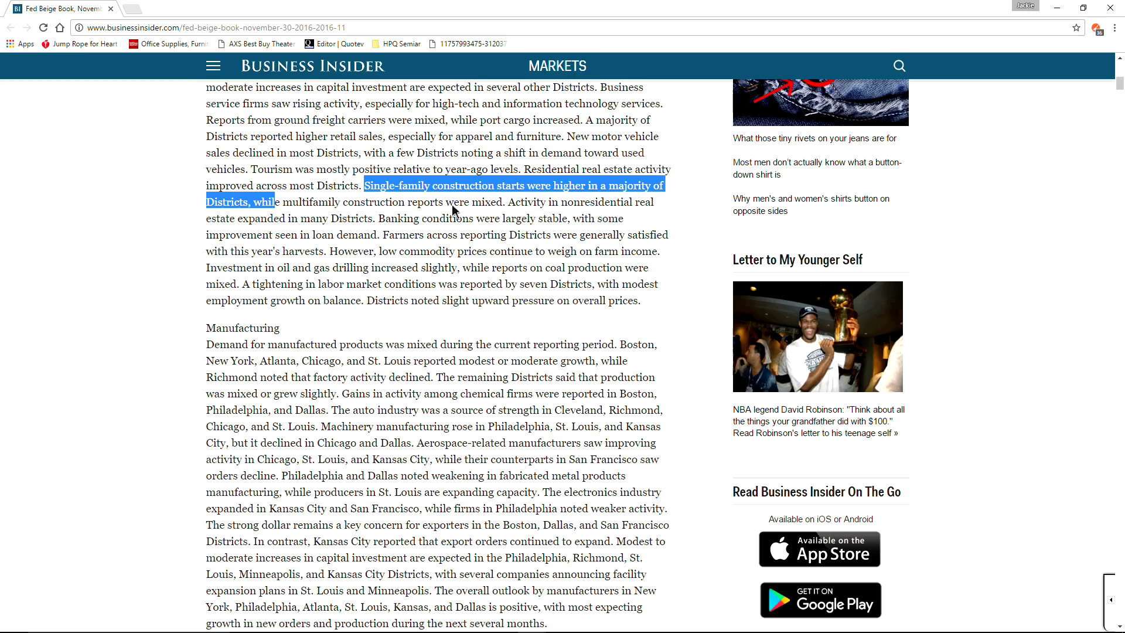
pyautogui.click(508, 203)
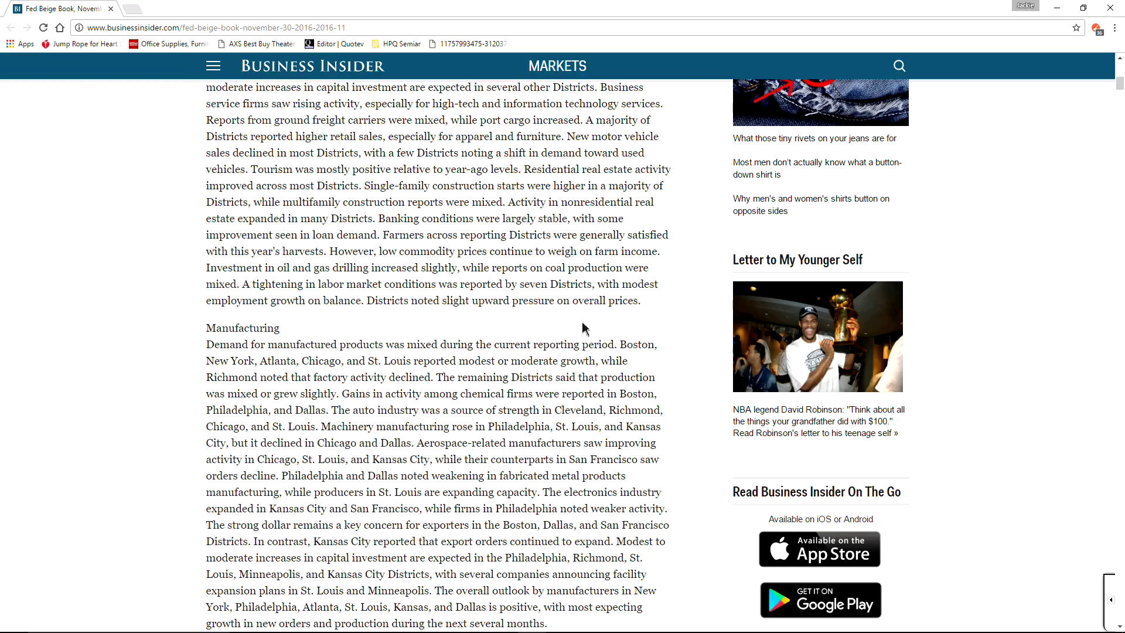
pyautogui.scroll(-4, 470, 320)
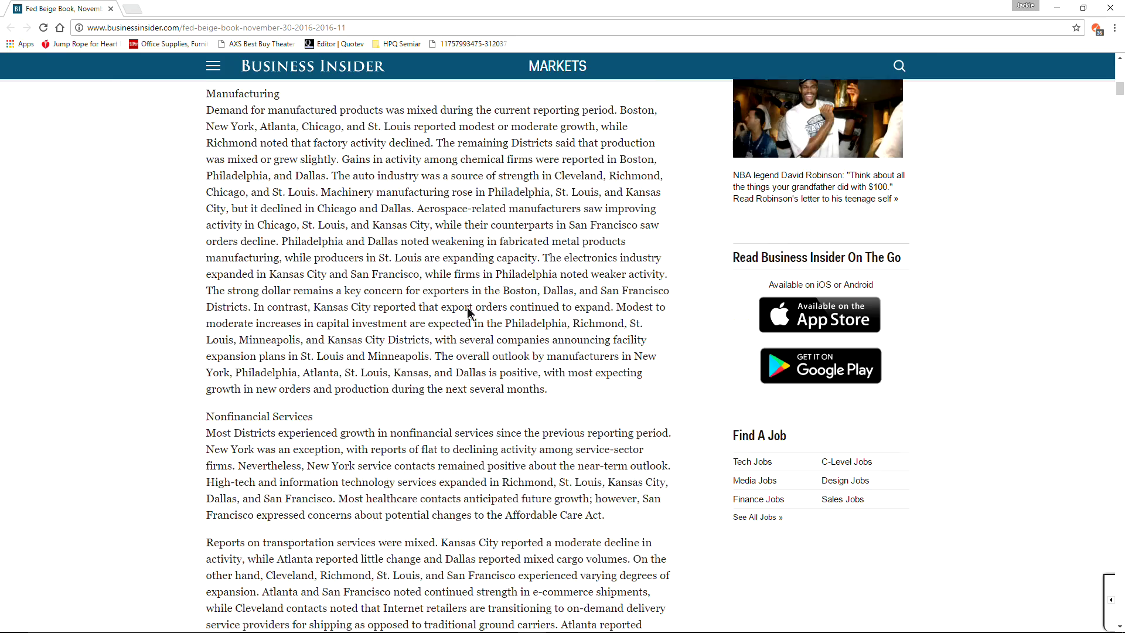
pyautogui.scroll(3, 459, 305)
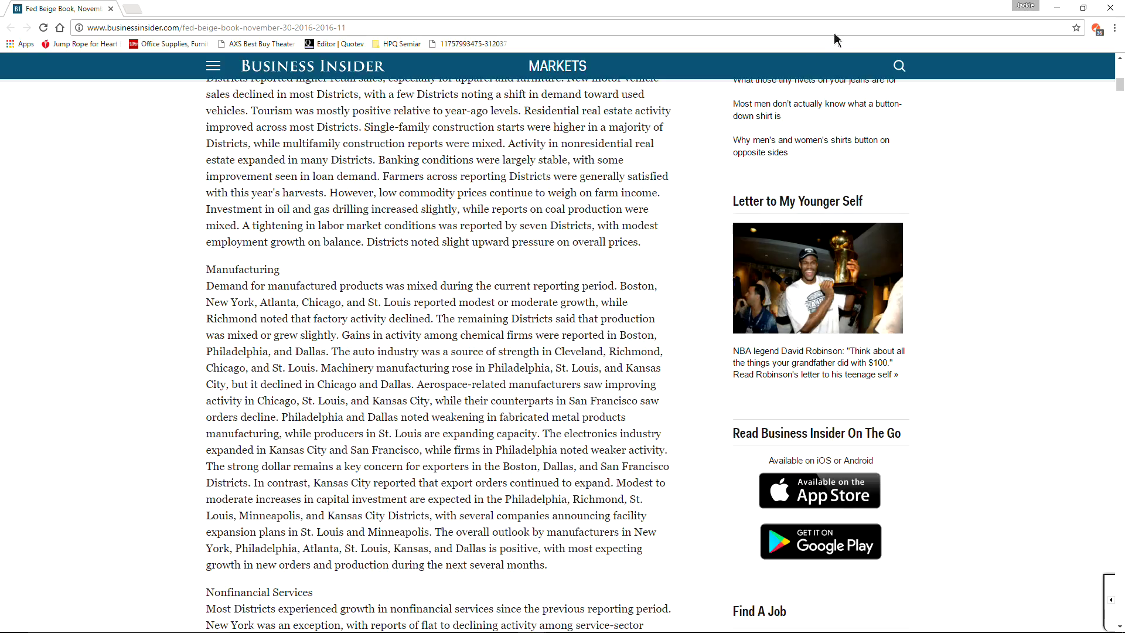
# Step: Close the Beige Book article window and review the recent participant chat messages in the MeetingBurner meeting, including the REITs question
pyautogui.click(1110, 8)
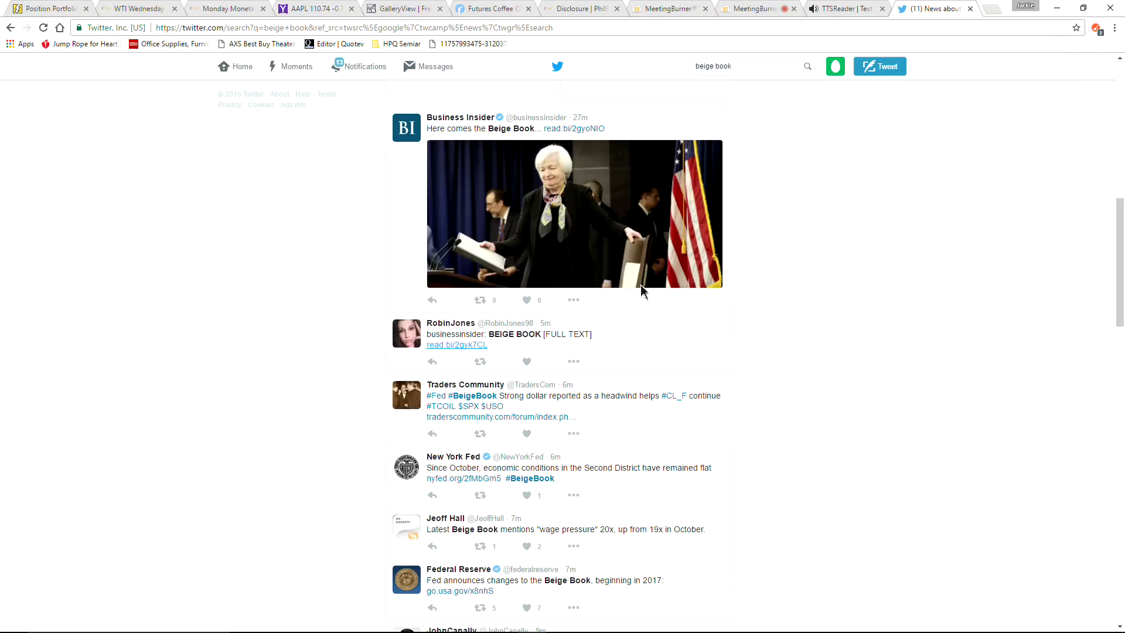
pyautogui.click(738, 9)
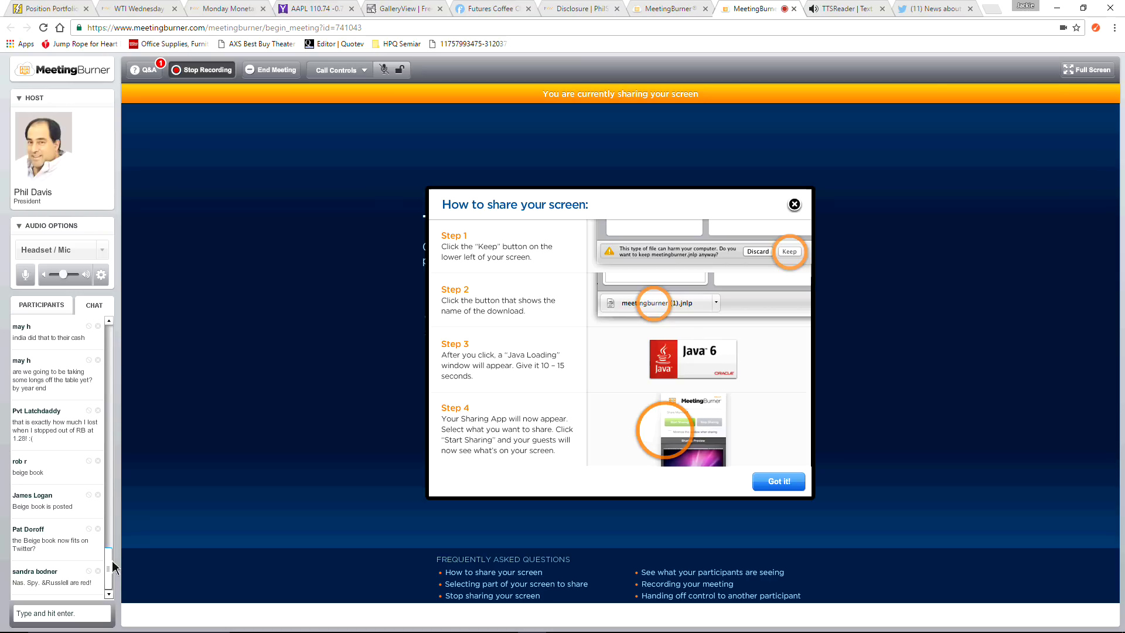
pyautogui.moveTo(113, 567)
pyautogui.mouseDown()
pyautogui.moveTo(116, 529)
pyautogui.moveTo(118, 551)
pyautogui.mouseUp()
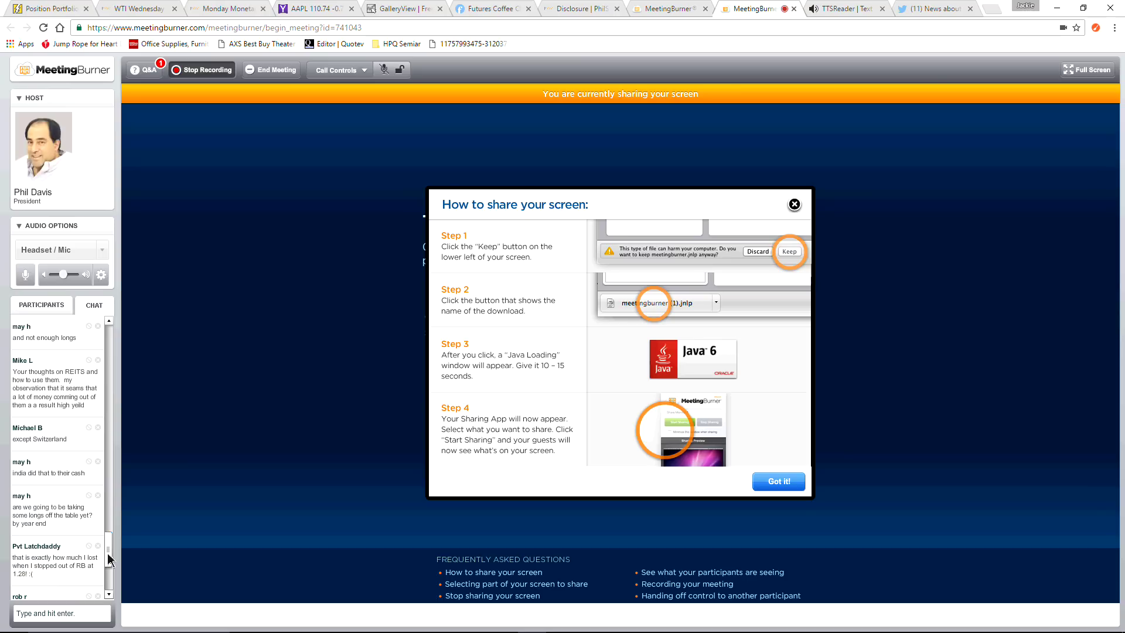
# Step: Switch to the PowerOptions portfolio page, load the Long-Term Virtual Portfolio and go to its Covered Combinations section
pyautogui.click(66, 10)
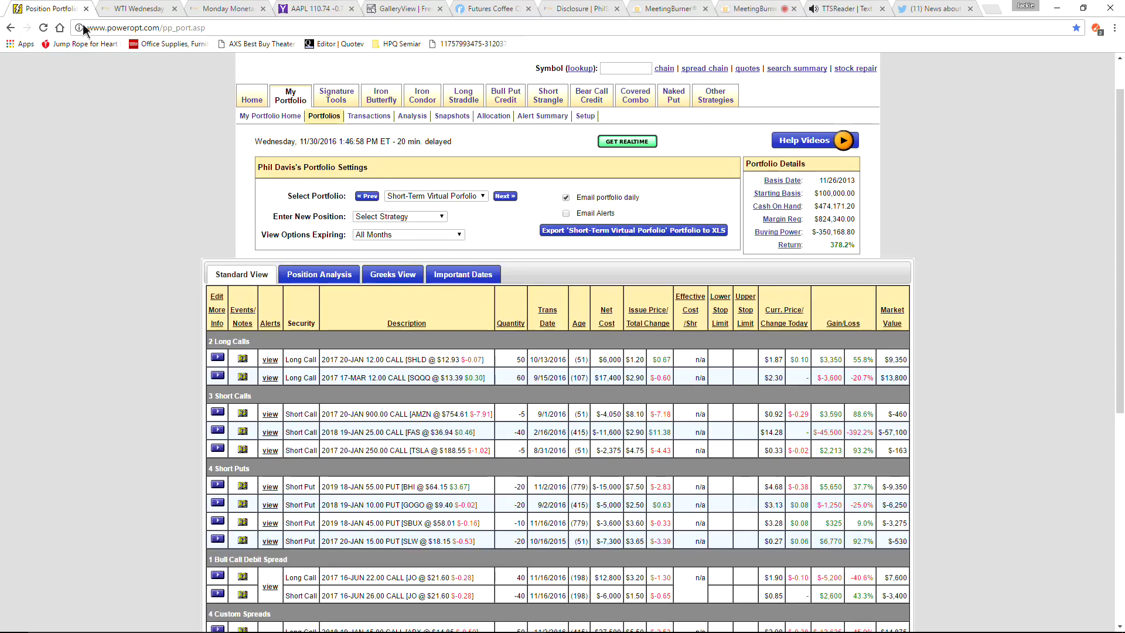
pyautogui.click(472, 197)
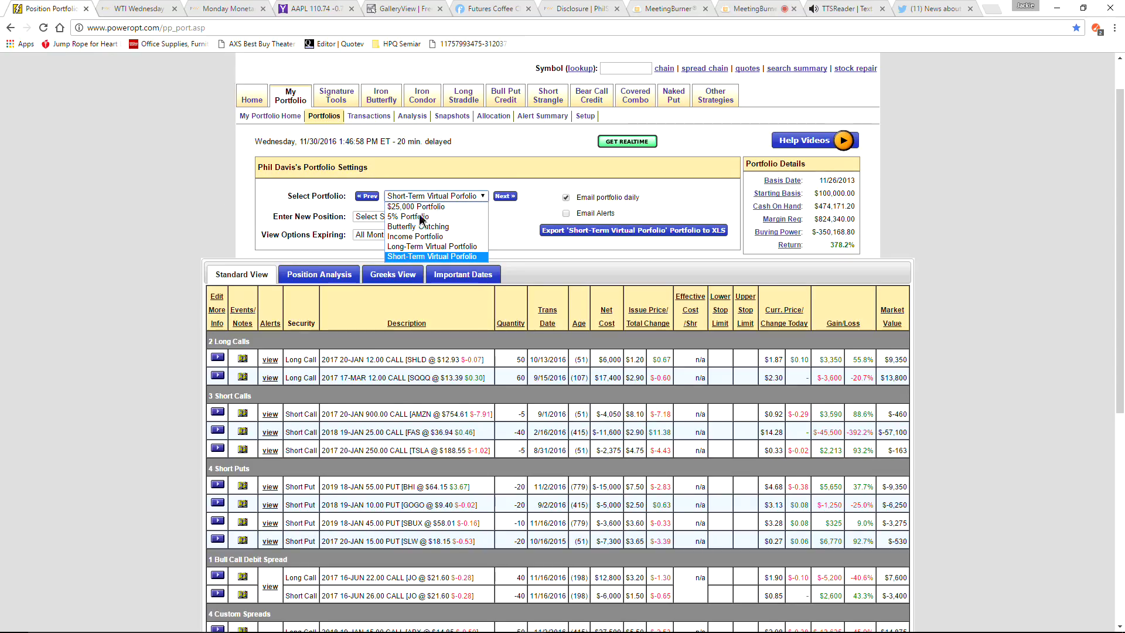
pyautogui.click(417, 247)
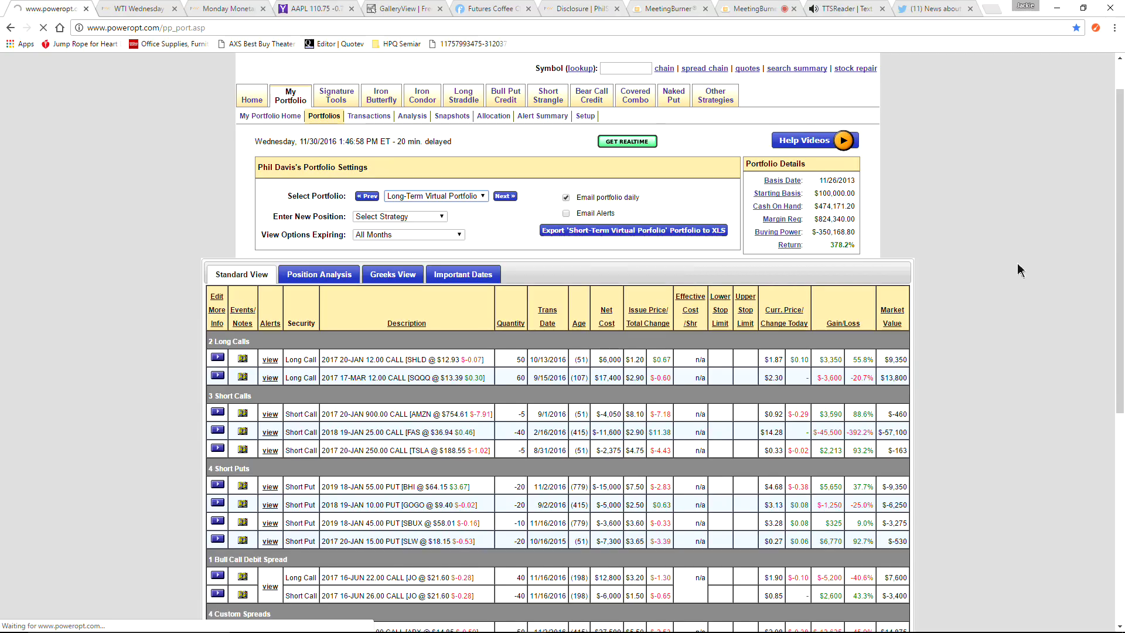
pyautogui.scroll(-12, 1017, 264)
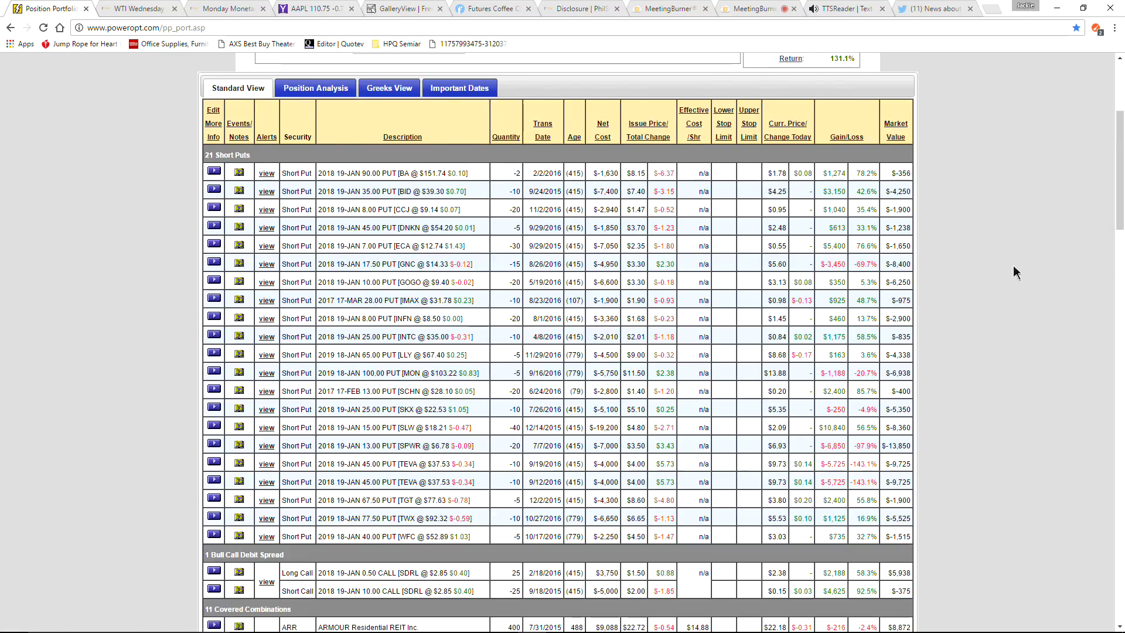
pyautogui.scroll(2, 997, 273)
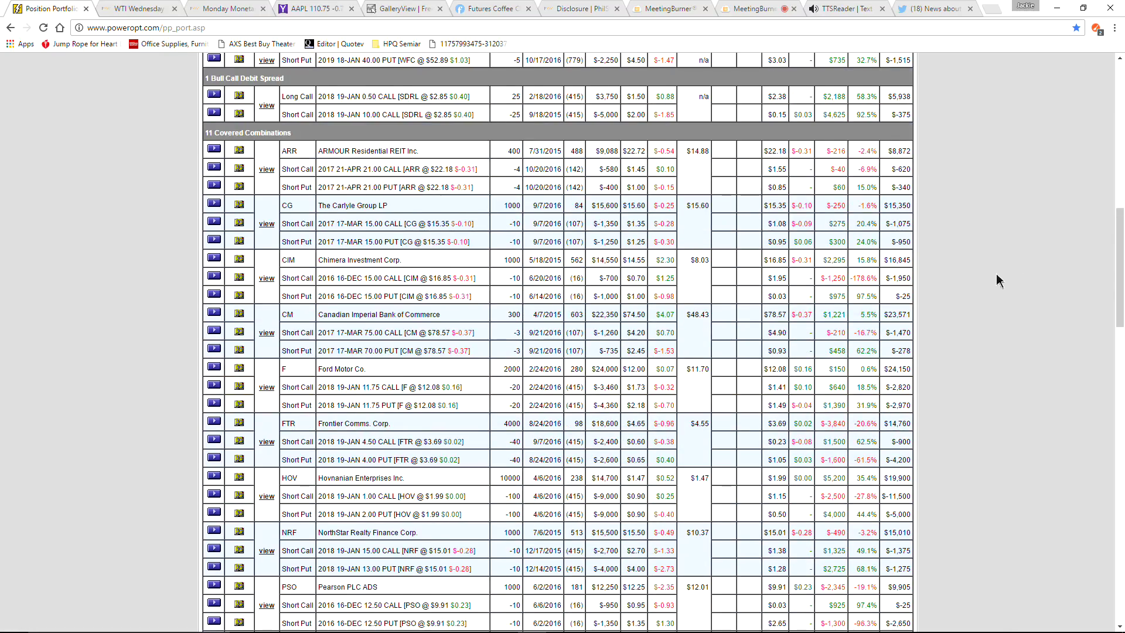
pyautogui.scroll(-1, 996, 274)
pyautogui.scroll(1, 996, 273)
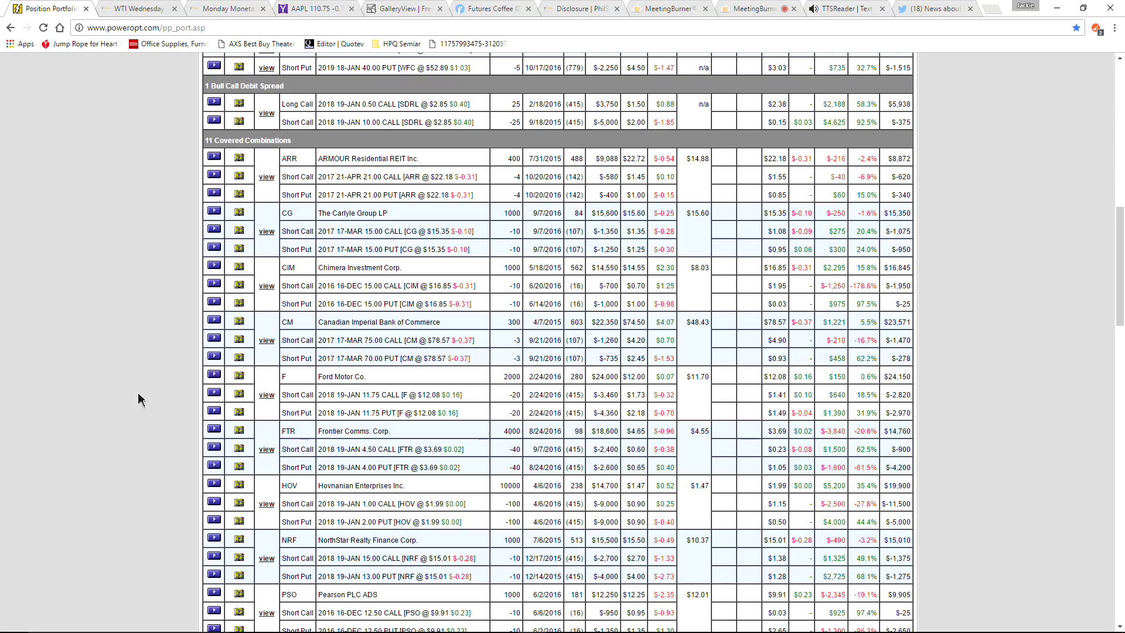
# Step: Skim the portfolio from the Short Puts to the start of the Custom Spreads, and return to the Covered Combinations
pyautogui.scroll(8, 143, 441)
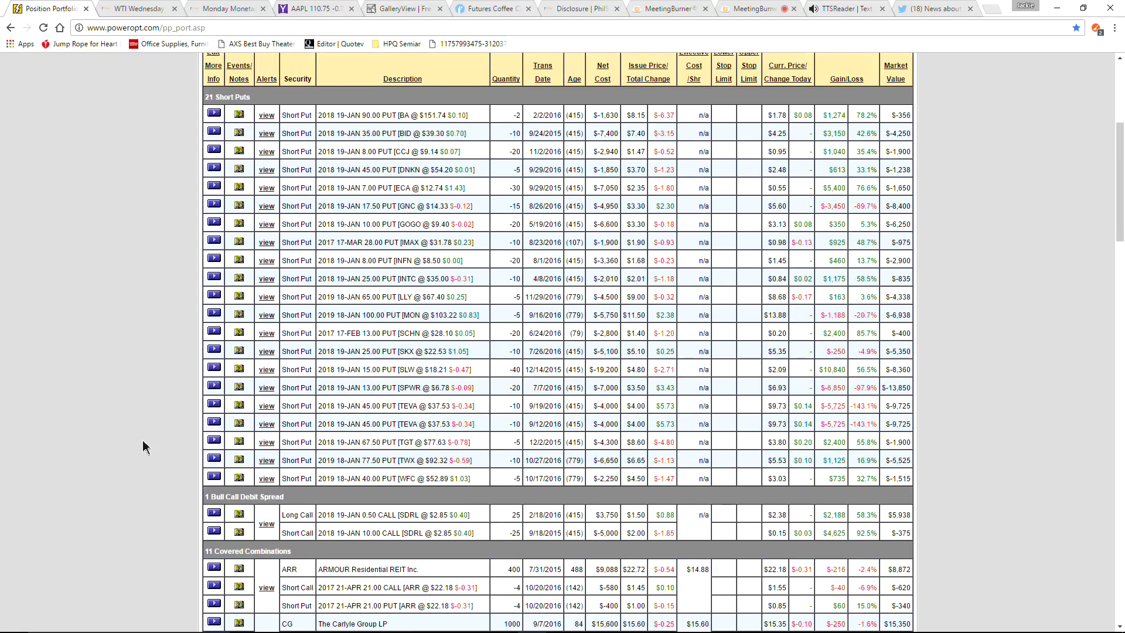
pyautogui.scroll(-4, 143, 447)
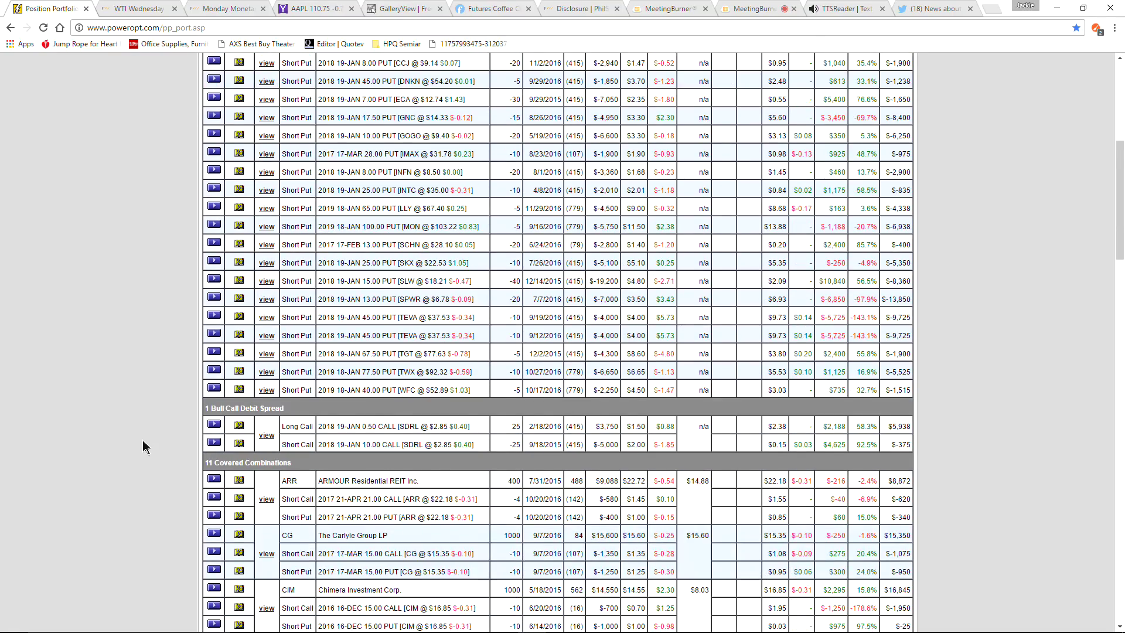
pyautogui.scroll(-4, 143, 440)
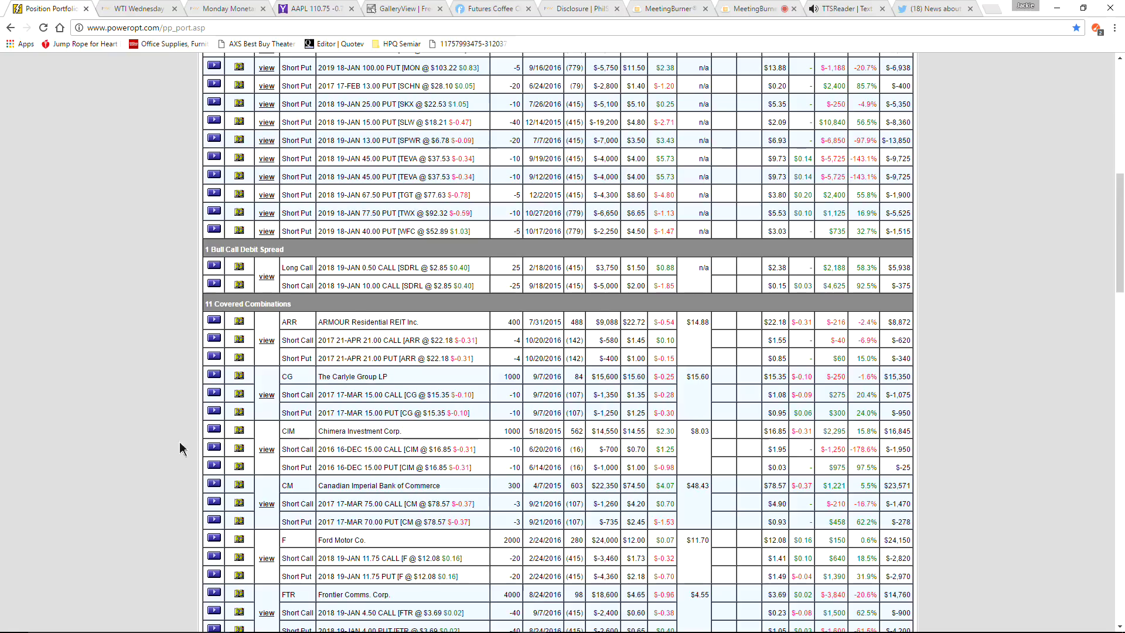
pyautogui.scroll(-5, 419, 315)
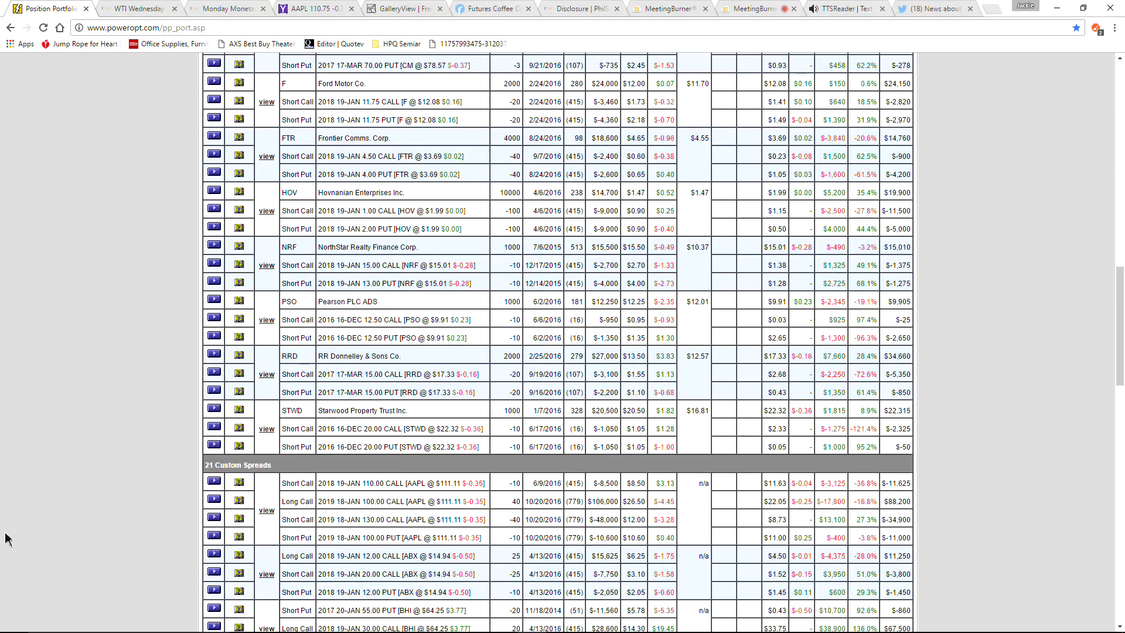
pyautogui.scroll(3, 6, 530)
pyautogui.scroll(2, 7, 521)
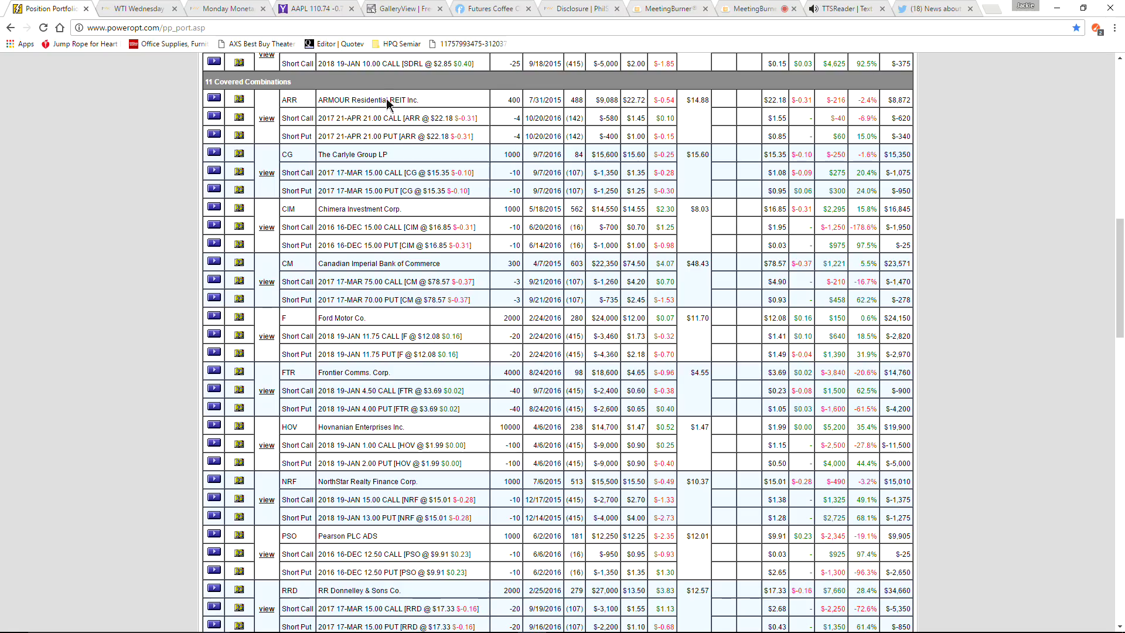
# Step: Examine the covered combination positions from ARMOUR Residential REIT down to Starwood Property Trust and back to the list's beginning
pyautogui.scroll(-1, 408, 143)
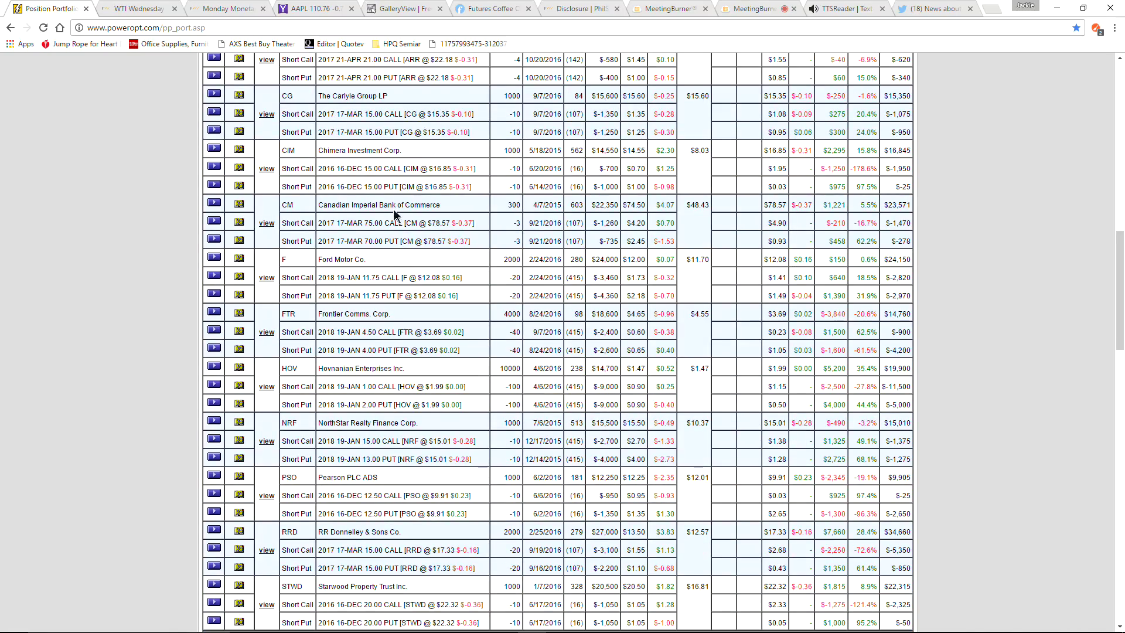
pyautogui.scroll(-1, 393, 209)
pyautogui.scroll(-2, 393, 207)
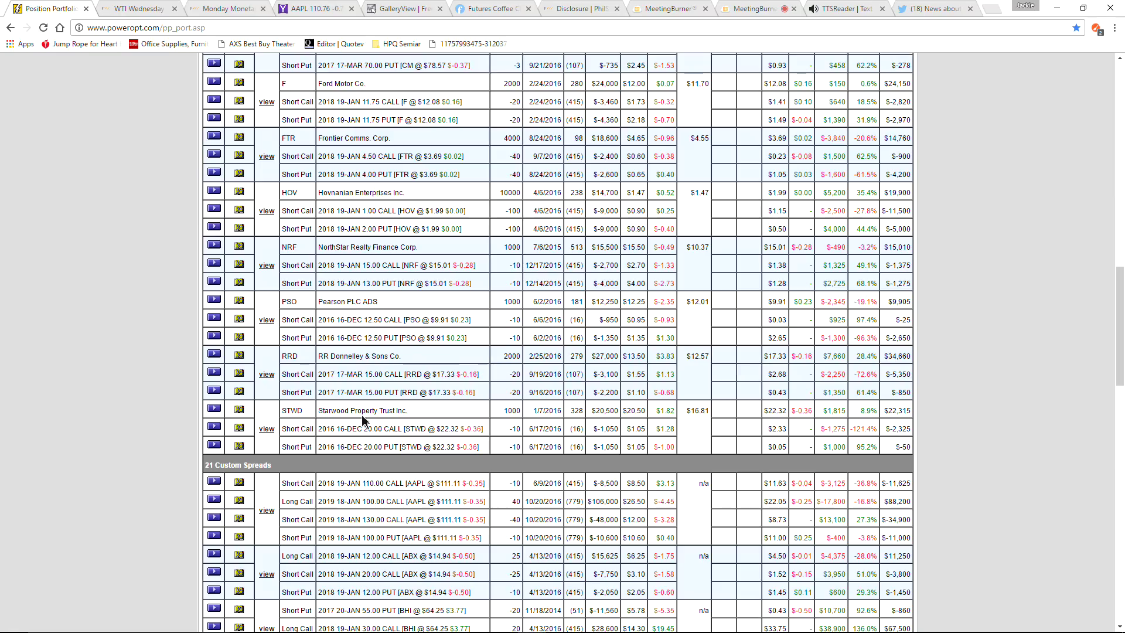
pyautogui.scroll(1, 360, 406)
pyautogui.scroll(3, 360, 407)
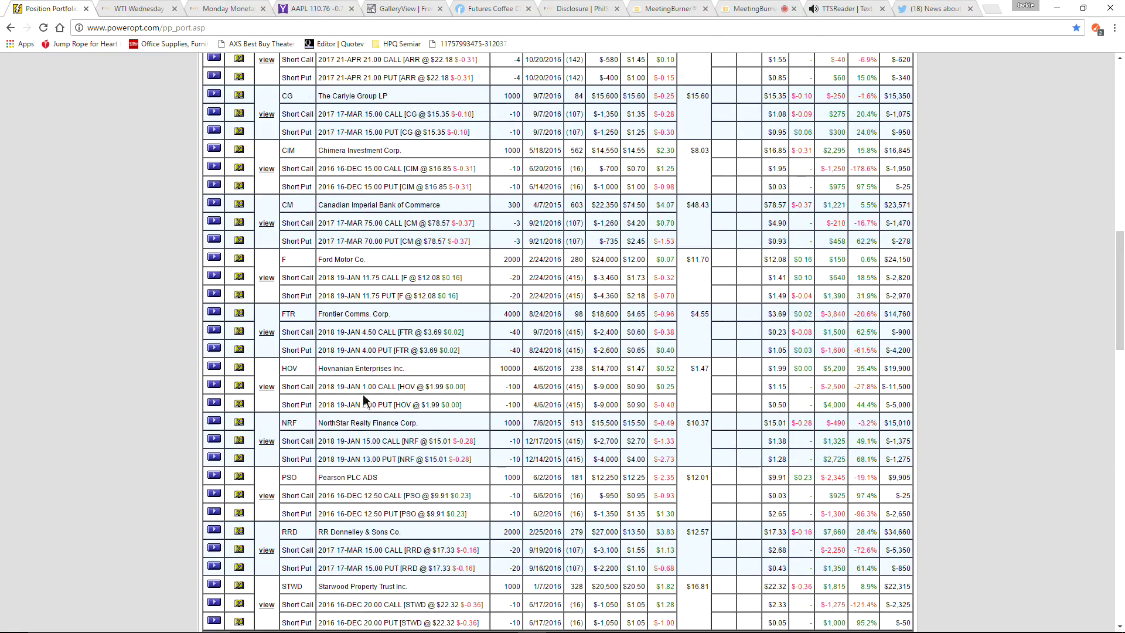
pyautogui.scroll(2, 364, 397)
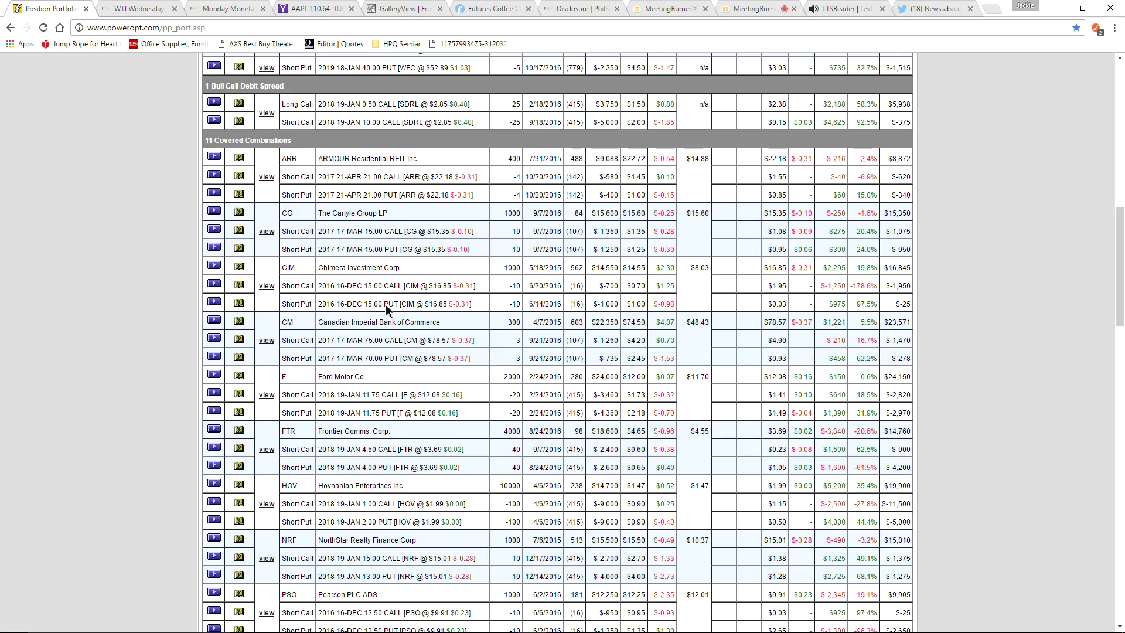
# Step: Review the Covered Combinations down to Starwood Property Trust, return to the portfolio's beginning, and check the participant chat in the MeetingBurner meeting
pyautogui.scroll(-3, 449, 290)
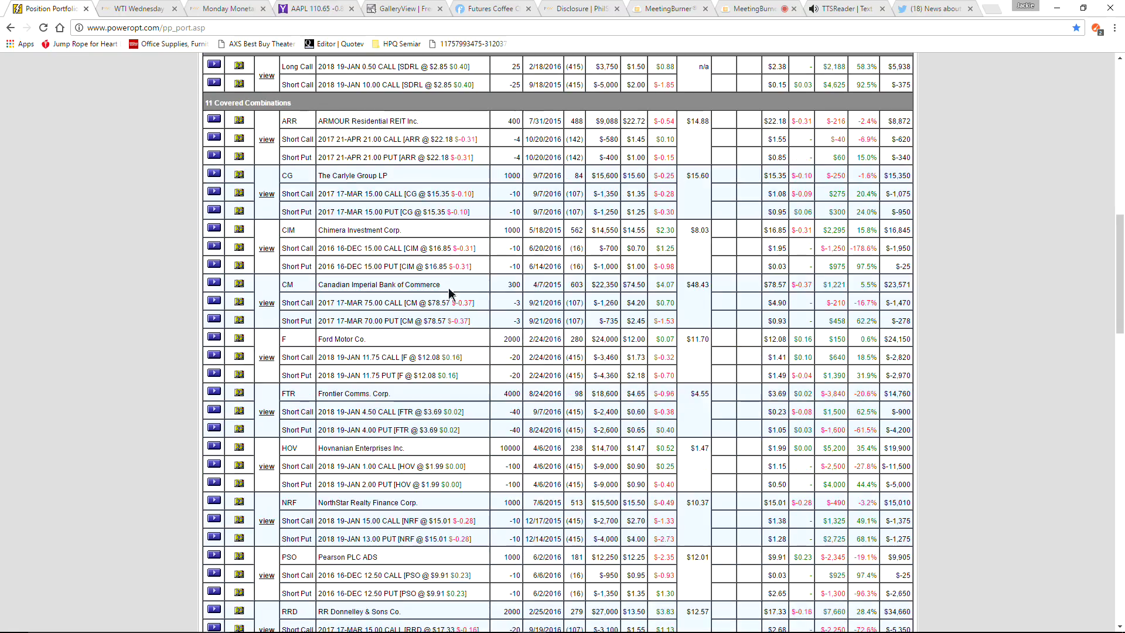
pyautogui.scroll(-3, 447, 290)
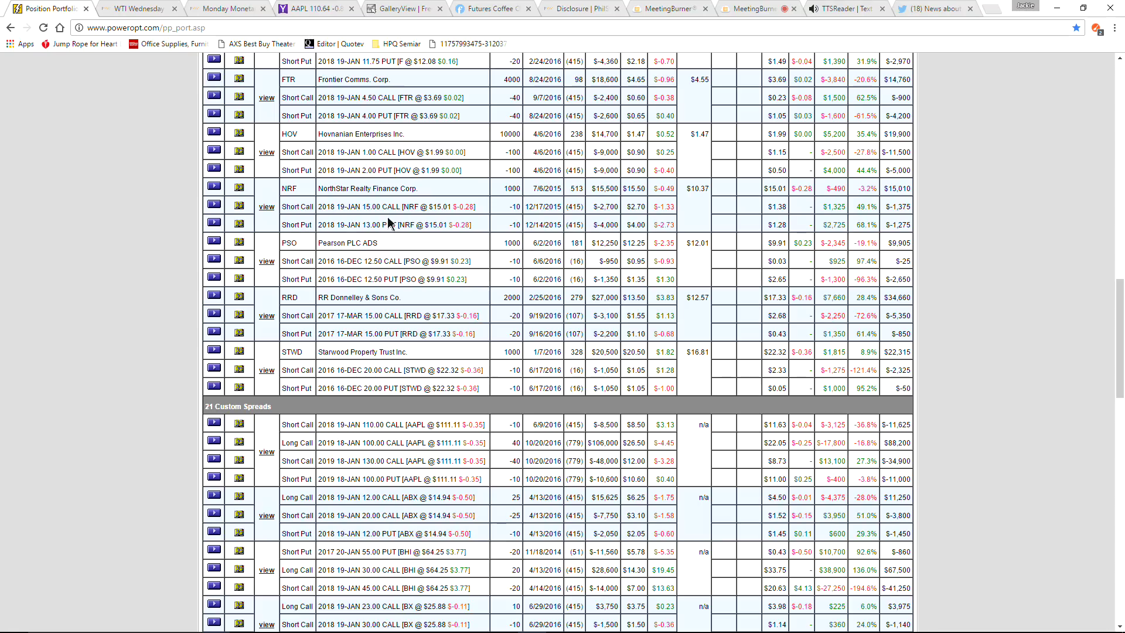
pyautogui.scroll(15, 388, 221)
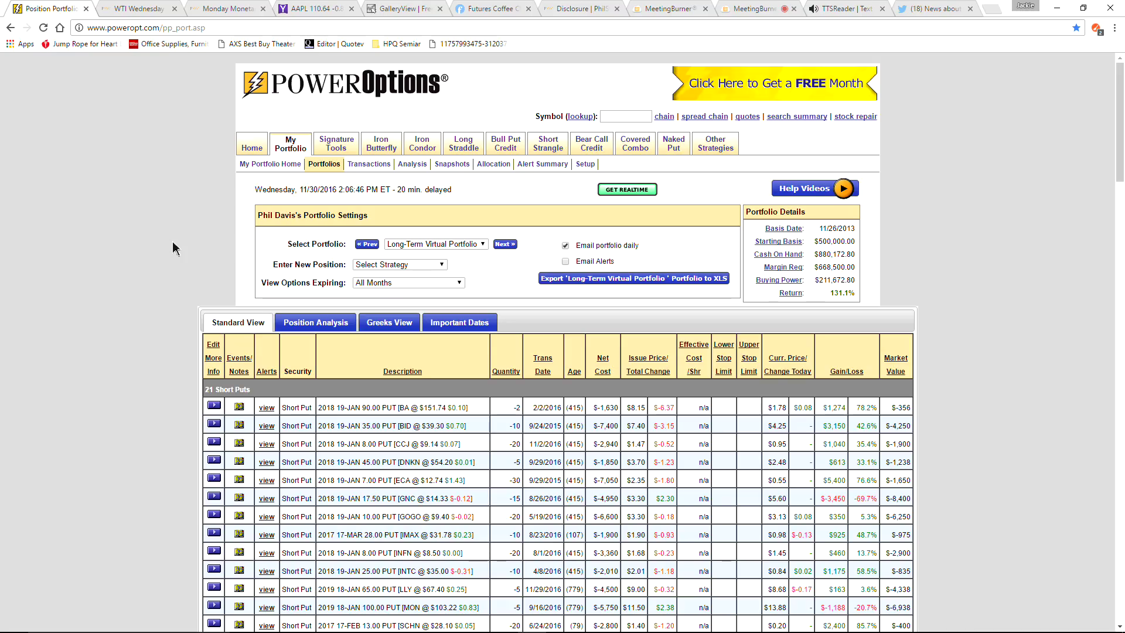
pyautogui.click(743, 7)
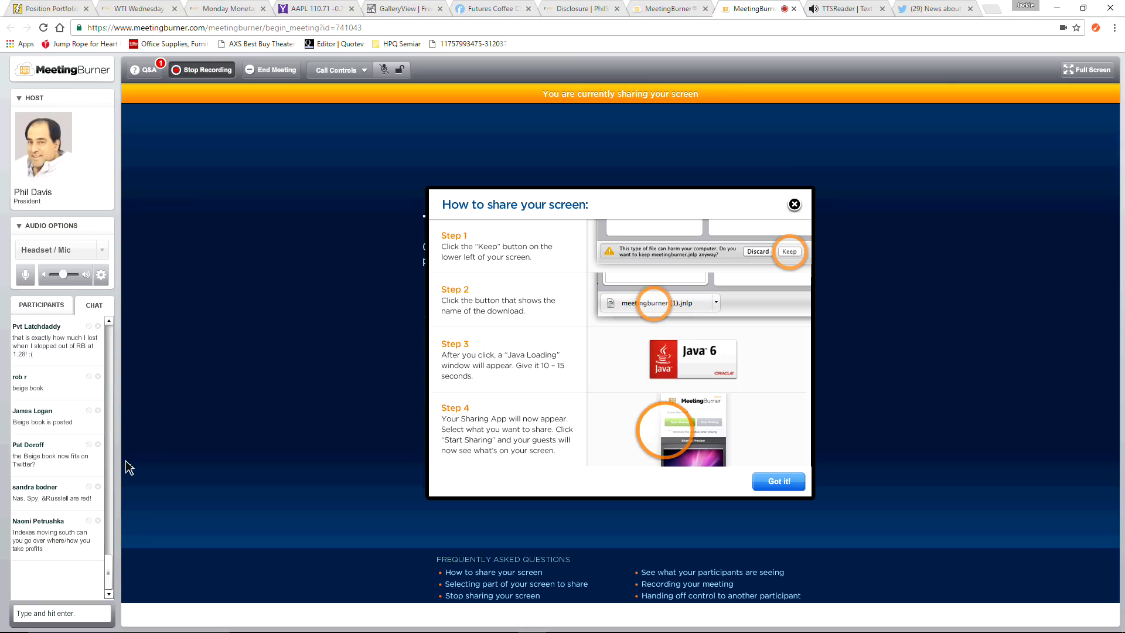
# Step: Switch back to the PowerOptions portfolio page and skim the Long-Term Virtual Portfolio from the Short Puts to the start of the Custom Spreads
pyautogui.click(70, 8)
pyautogui.scroll(-3, 274, 229)
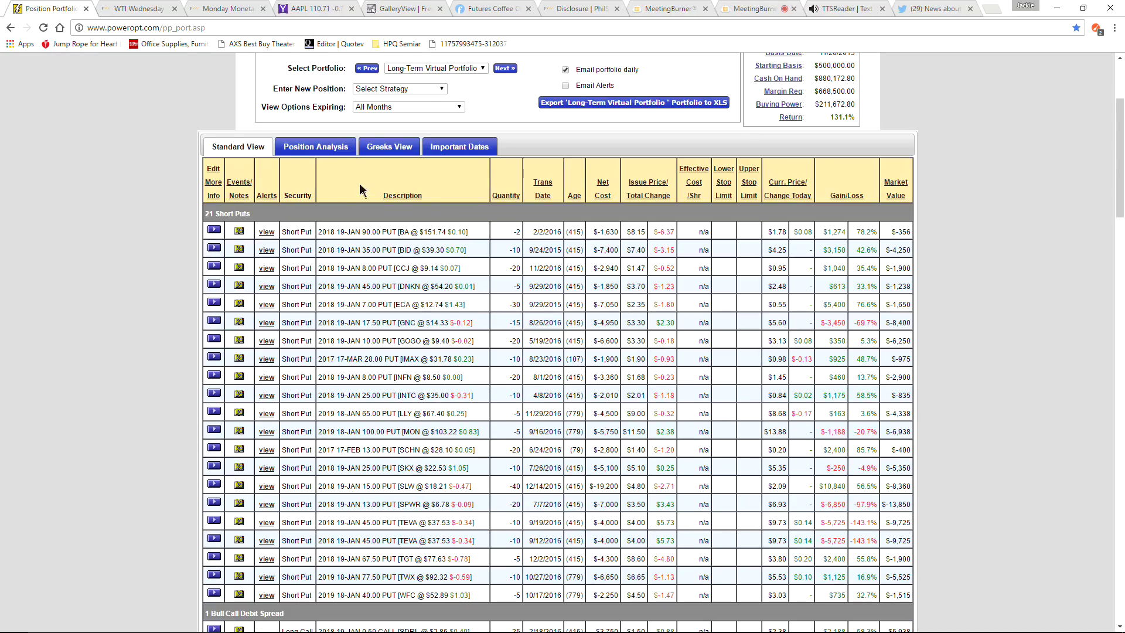
pyautogui.scroll(-15, 410, 230)
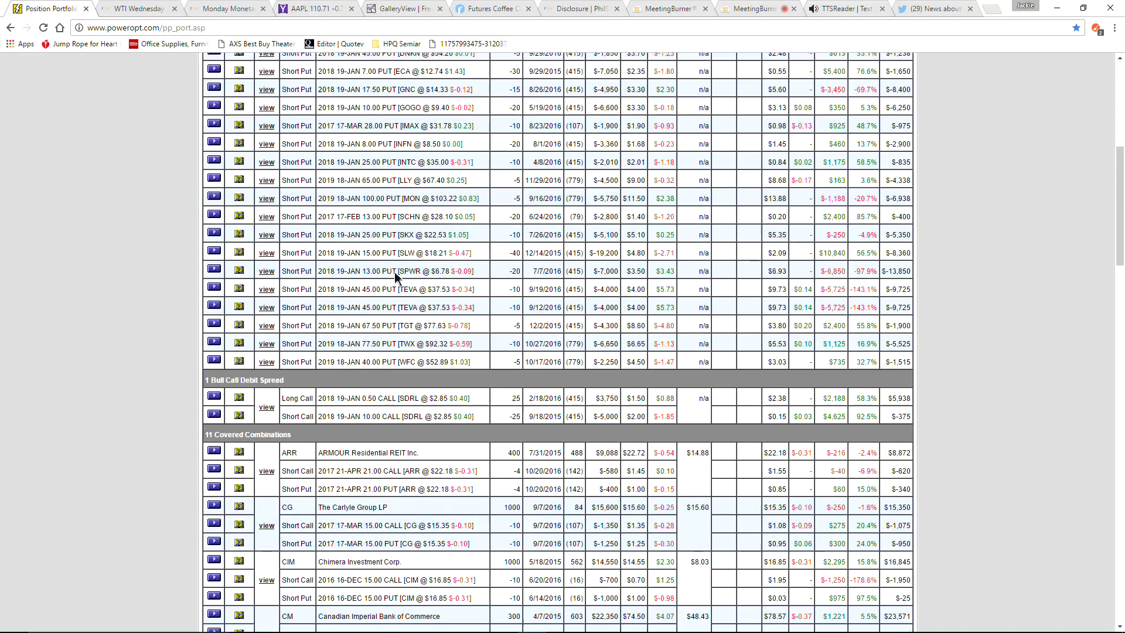
pyautogui.scroll(-3, 411, 264)
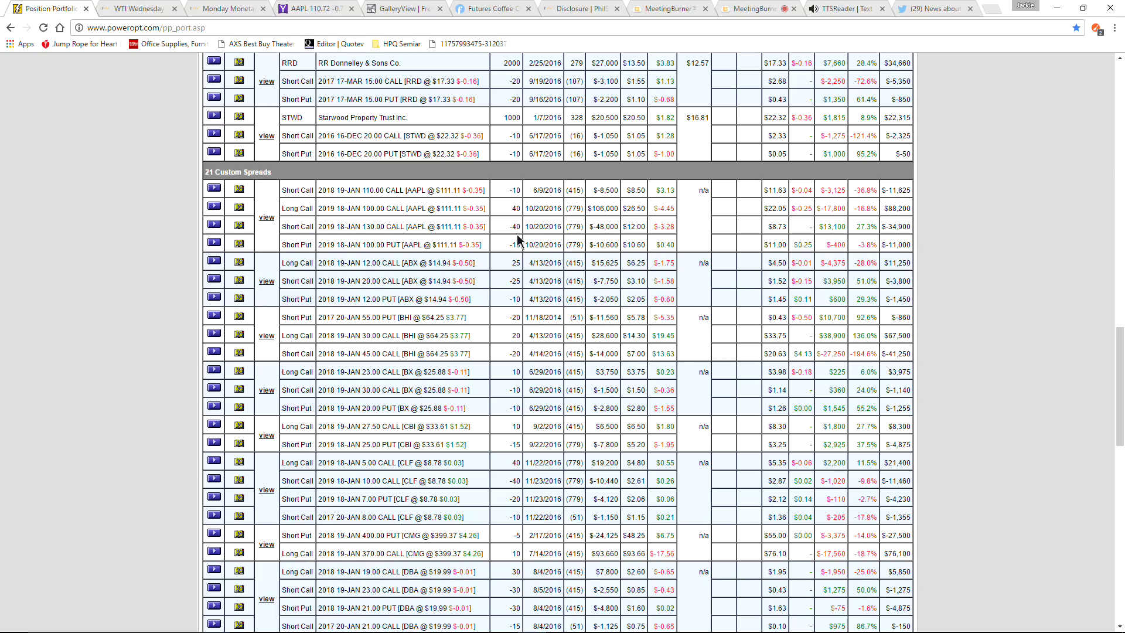
# Step: Examine the Custom Spreads positions from AAPL down to UNG and the portfolio totals at the end of the list
pyautogui.scroll(-1, 518, 239)
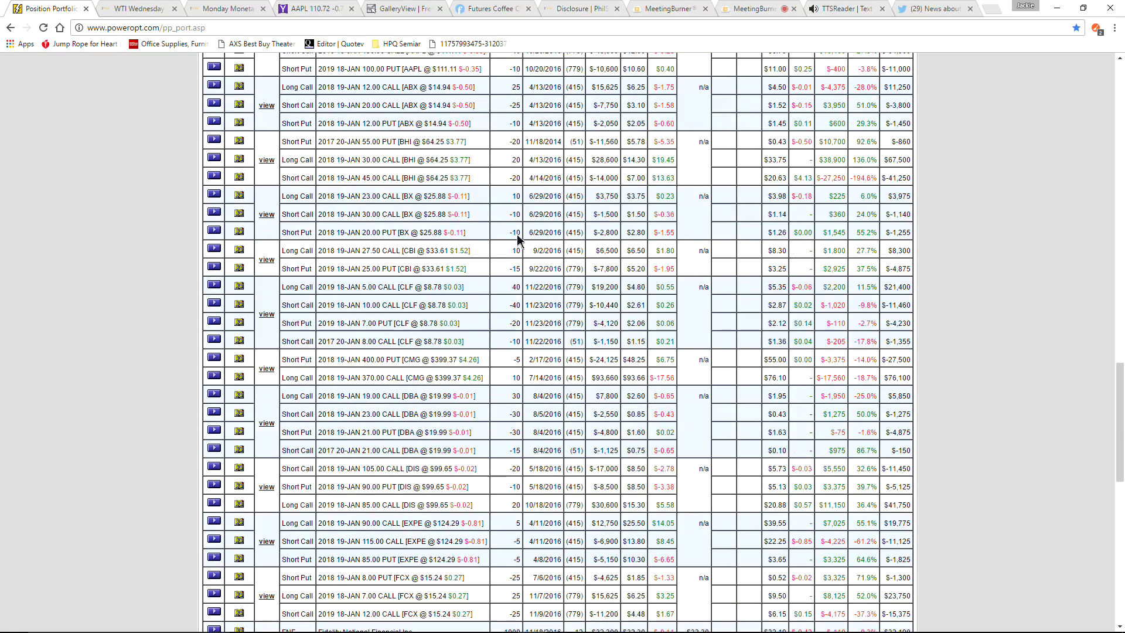
pyautogui.scroll(-2, 517, 234)
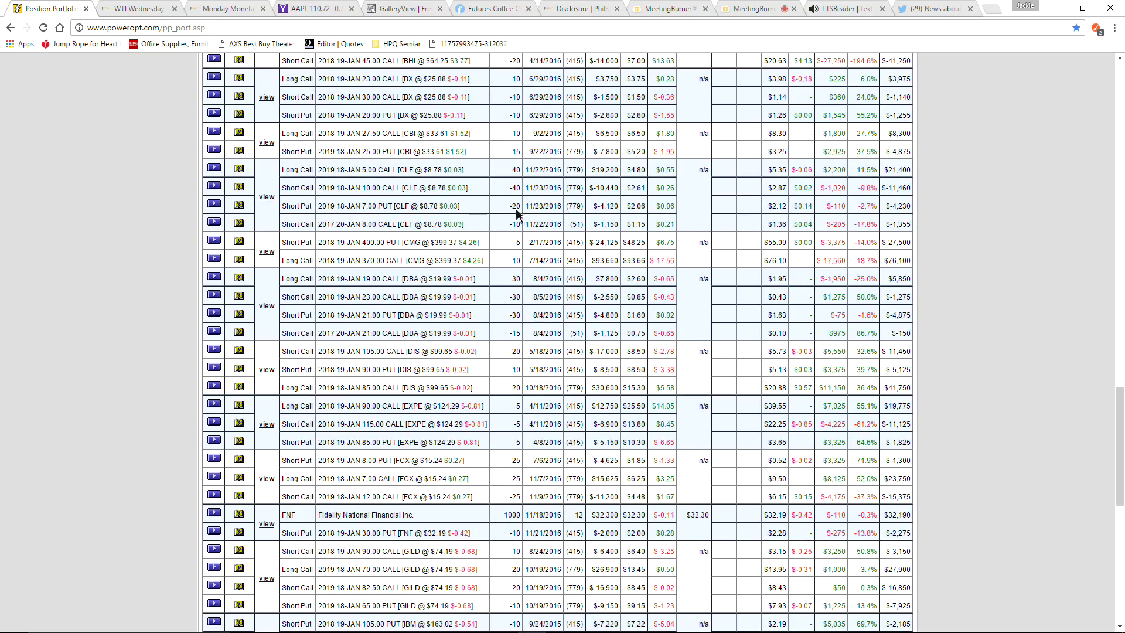
pyautogui.scroll(-3, 531, 227)
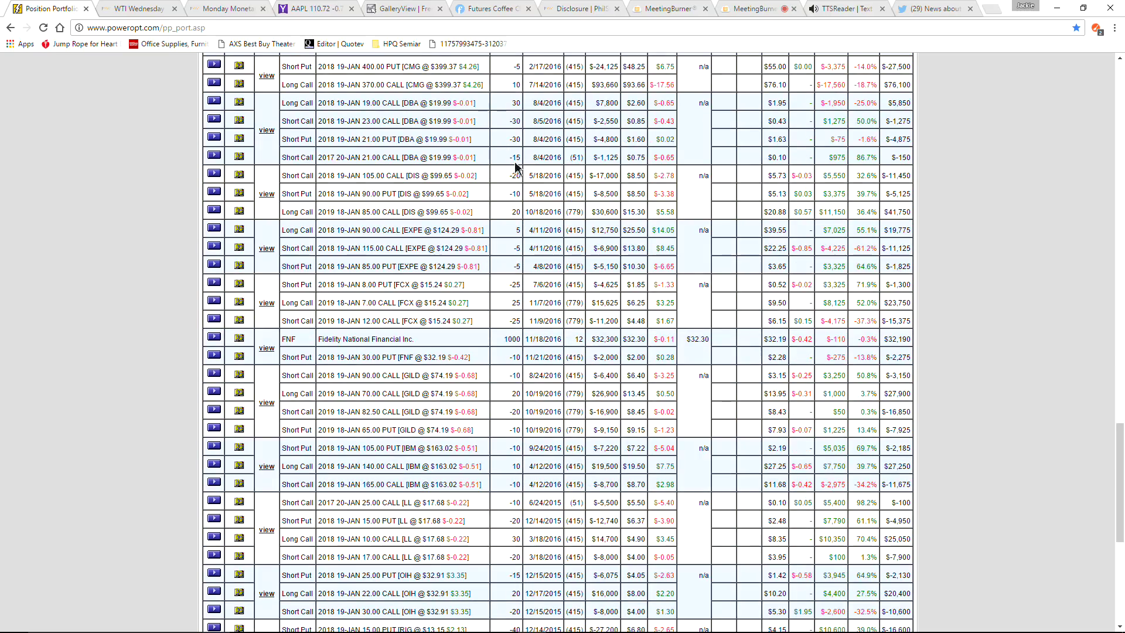
pyautogui.scroll(-4, 517, 175)
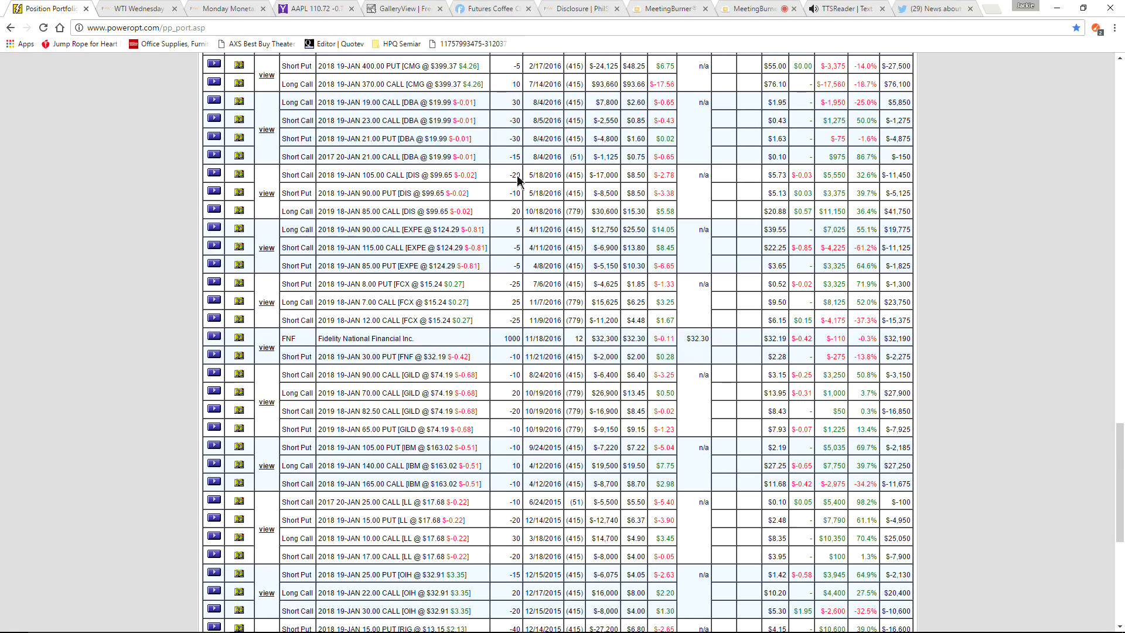
pyautogui.scroll(-2, 483, 176)
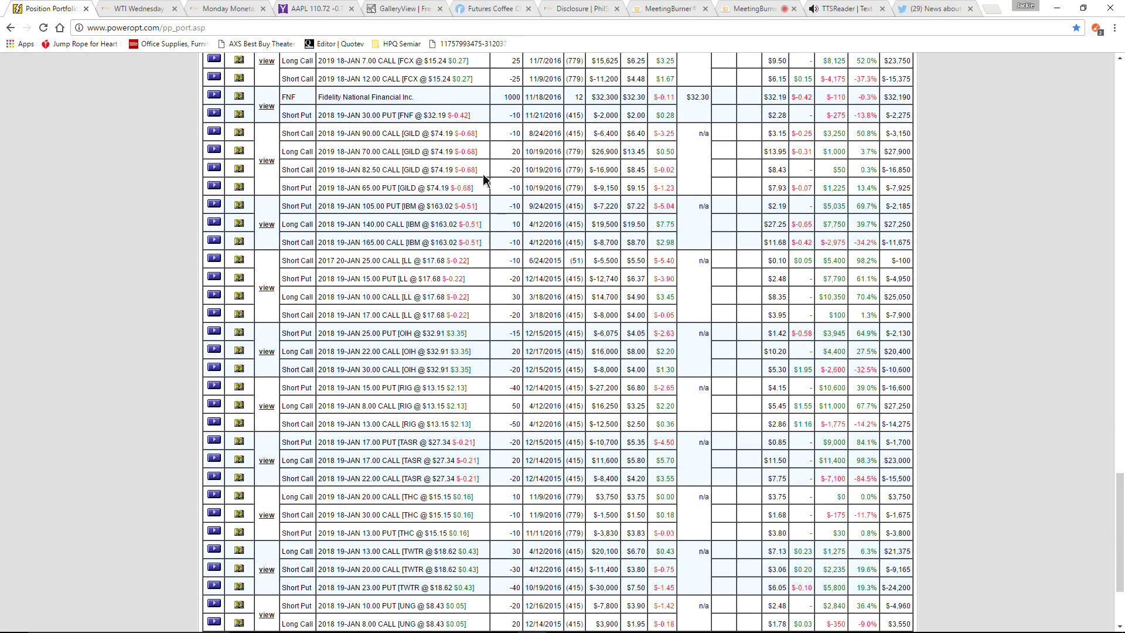
pyautogui.scroll(-1, 492, 188)
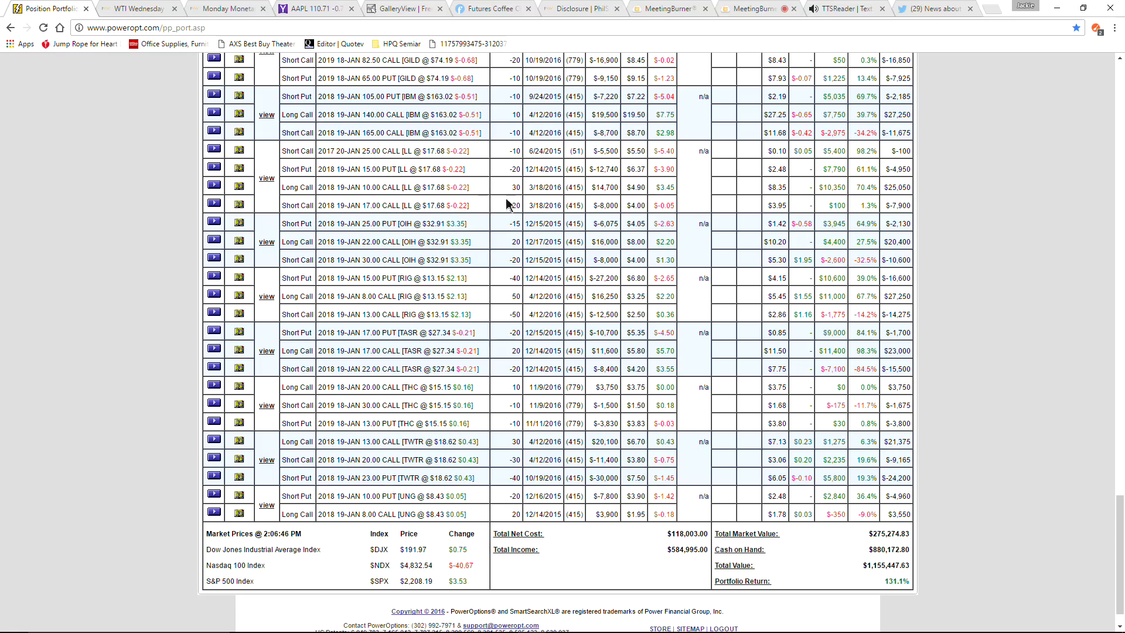
pyautogui.scroll(-1, 508, 204)
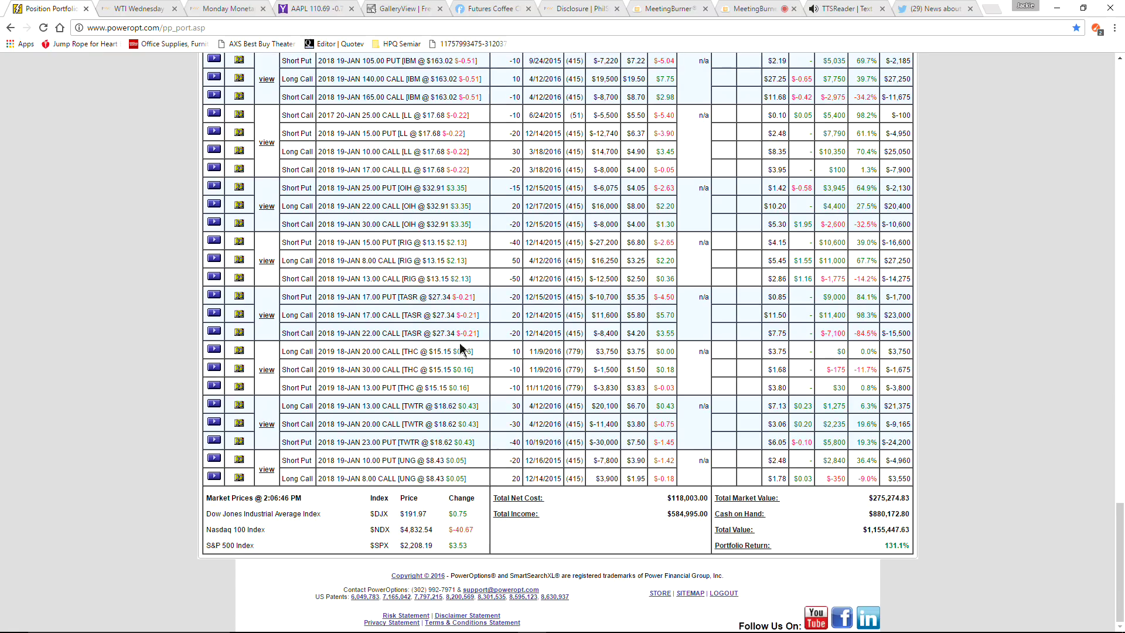
# Step: Return to the beginning of the Long-Term Virtual Portfolio and recheck the participants' chat questions in the MeetingBurner meeting
pyautogui.scroll(9, 486, 329)
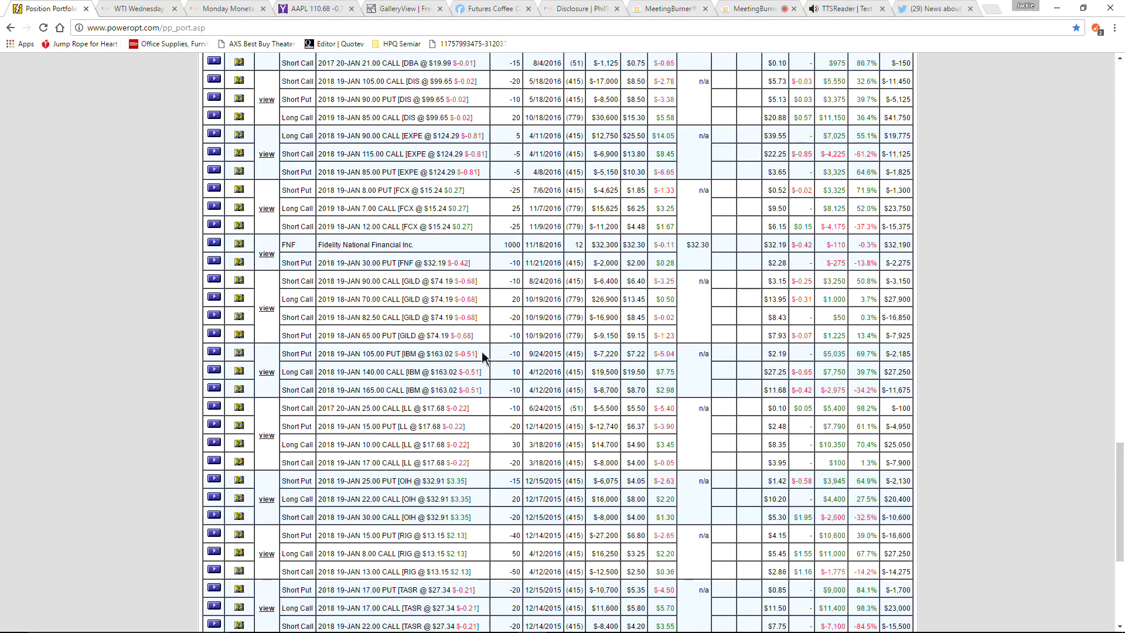
pyautogui.scroll(20, 485, 346)
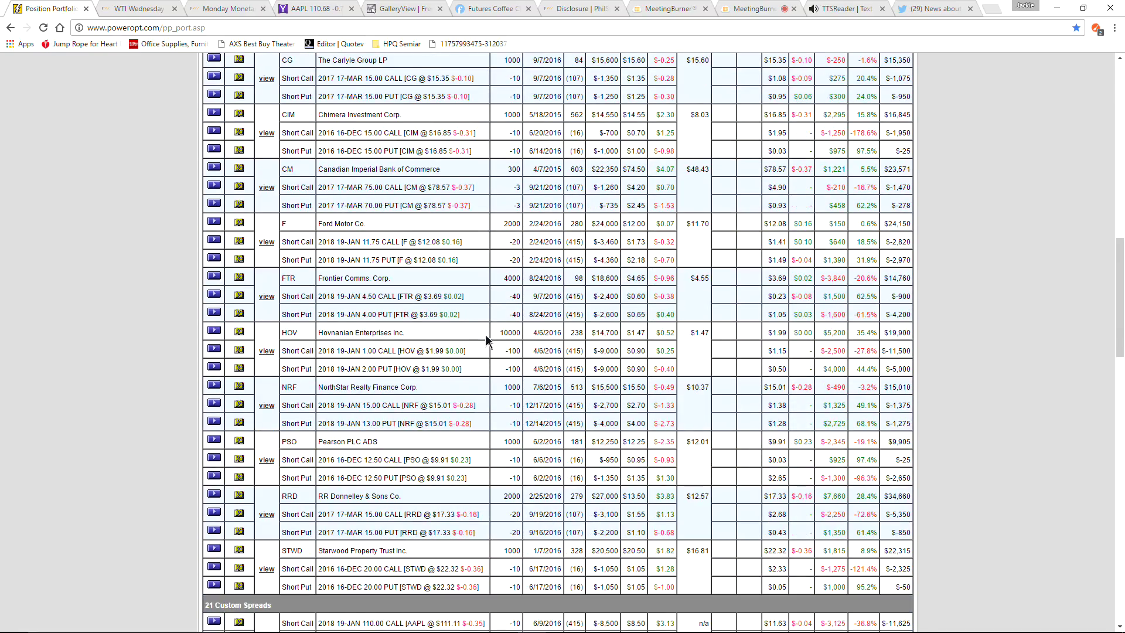
pyautogui.scroll(10, 485, 337)
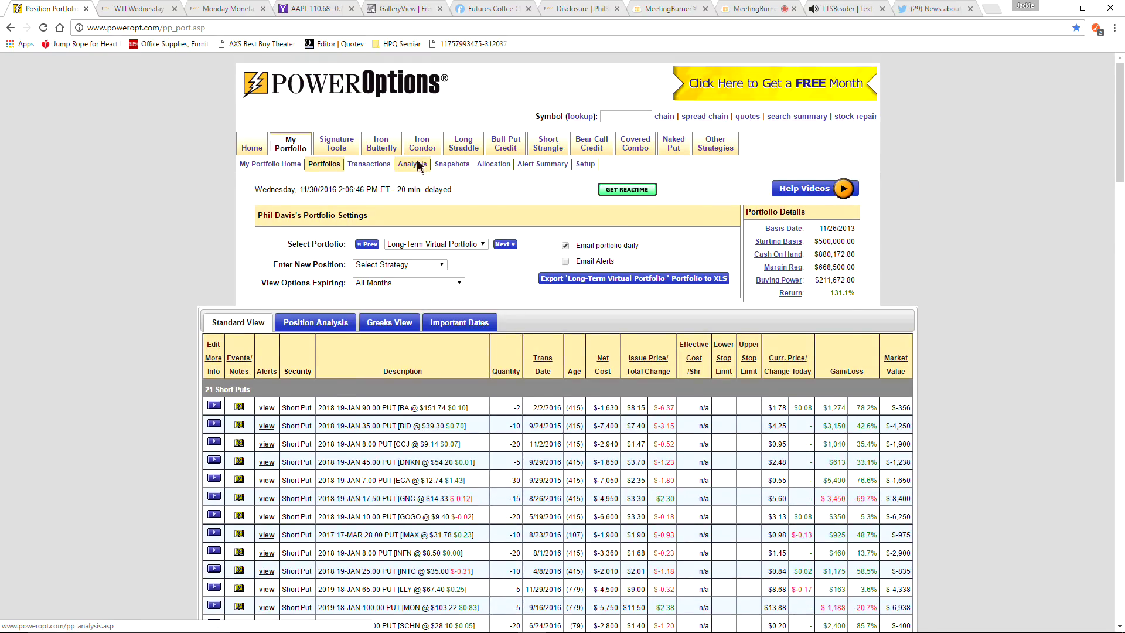
pyautogui.moveTo(418, 146)
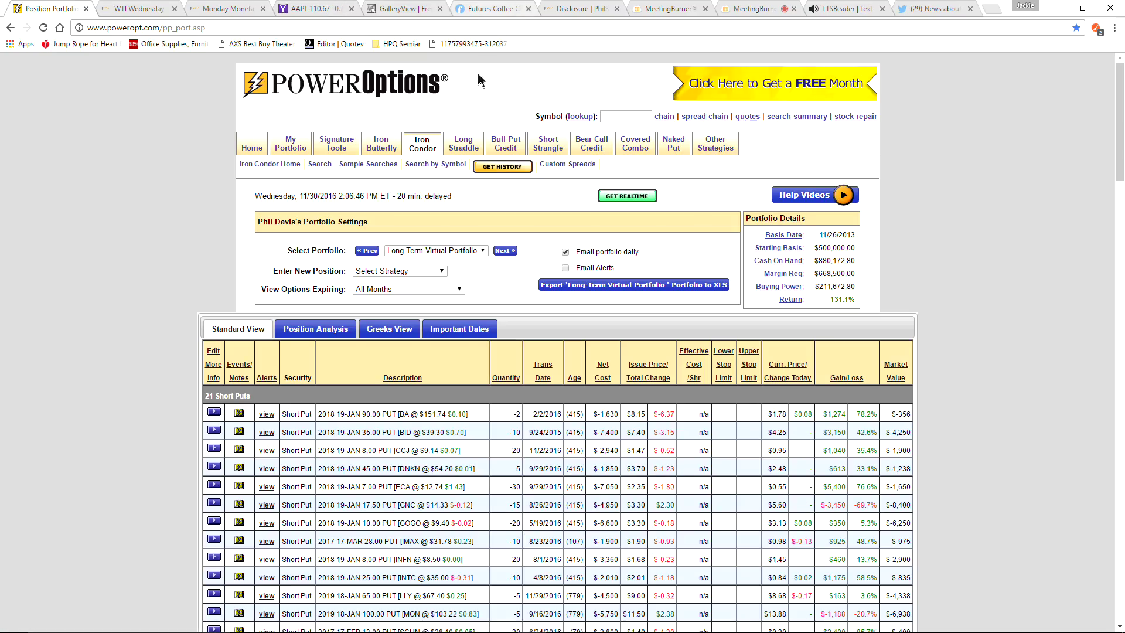
pyautogui.click(745, 9)
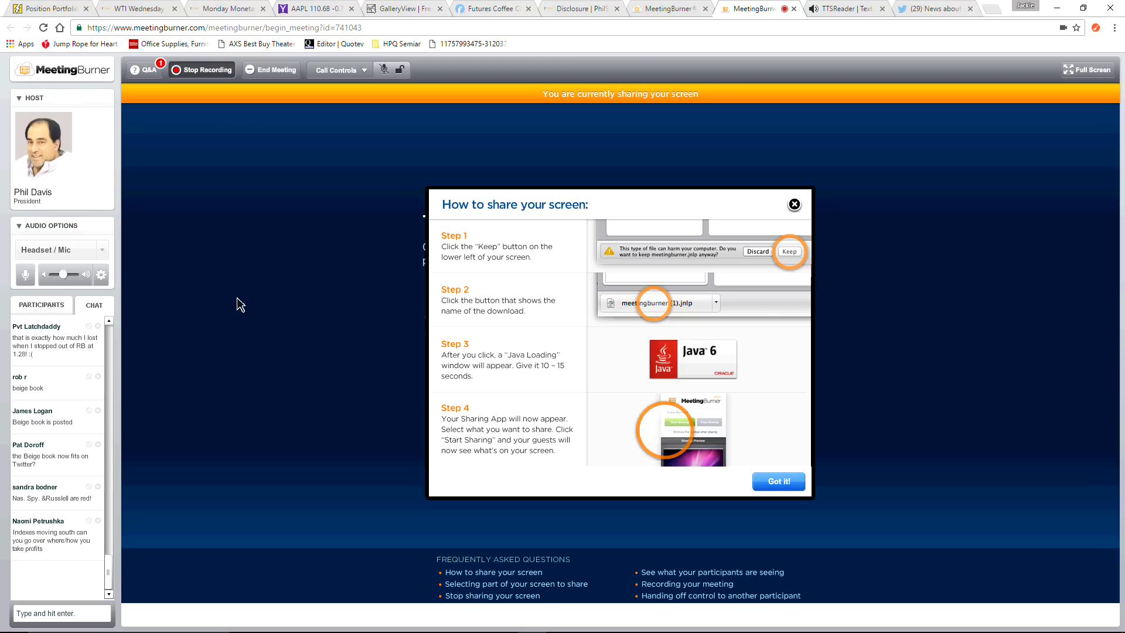
# Step: Switch to the PowerOptions portfolio page and look over the Short Puts, Bull Call Debit Spread and Covered Combinations down to Starwood Property Trust
pyautogui.click(56, 7)
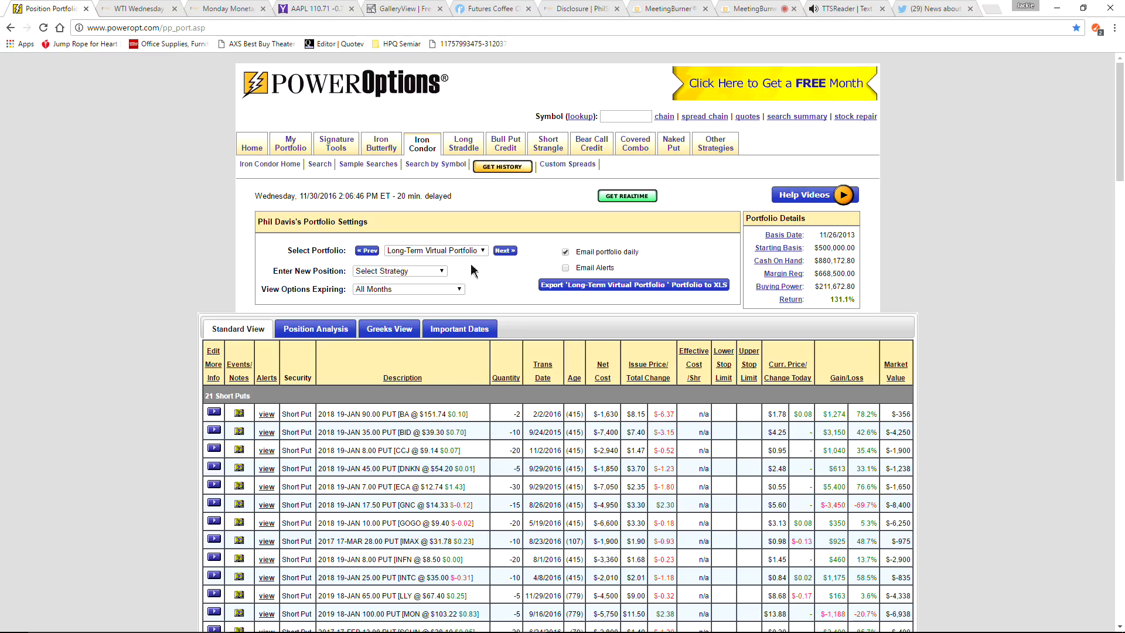
pyautogui.scroll(-5, 451, 448)
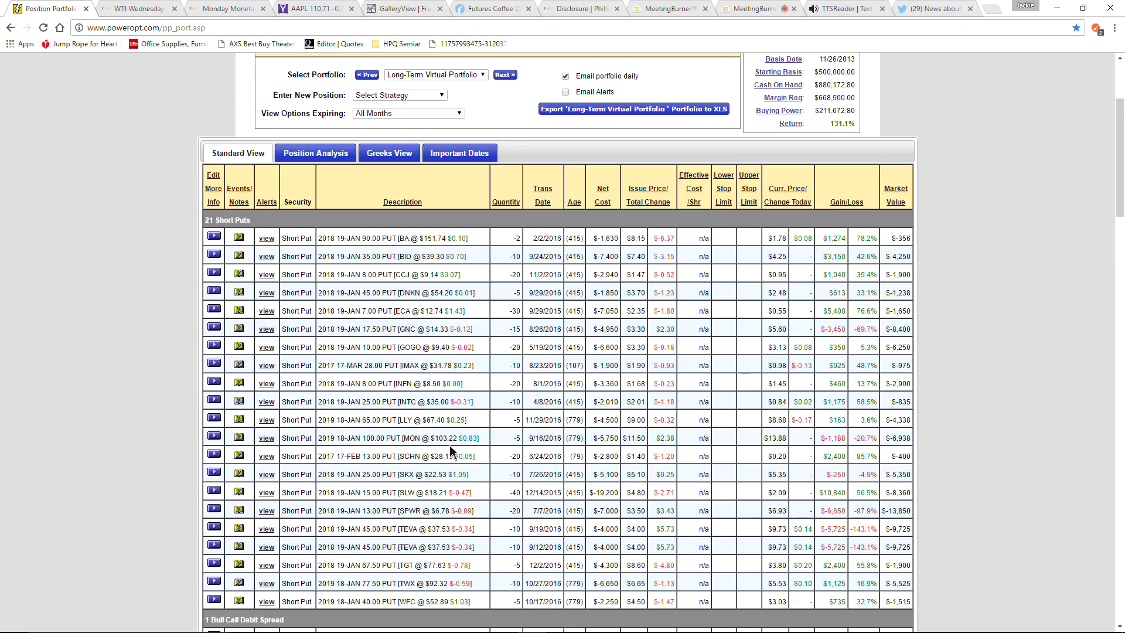
pyautogui.scroll(-2, 449, 445)
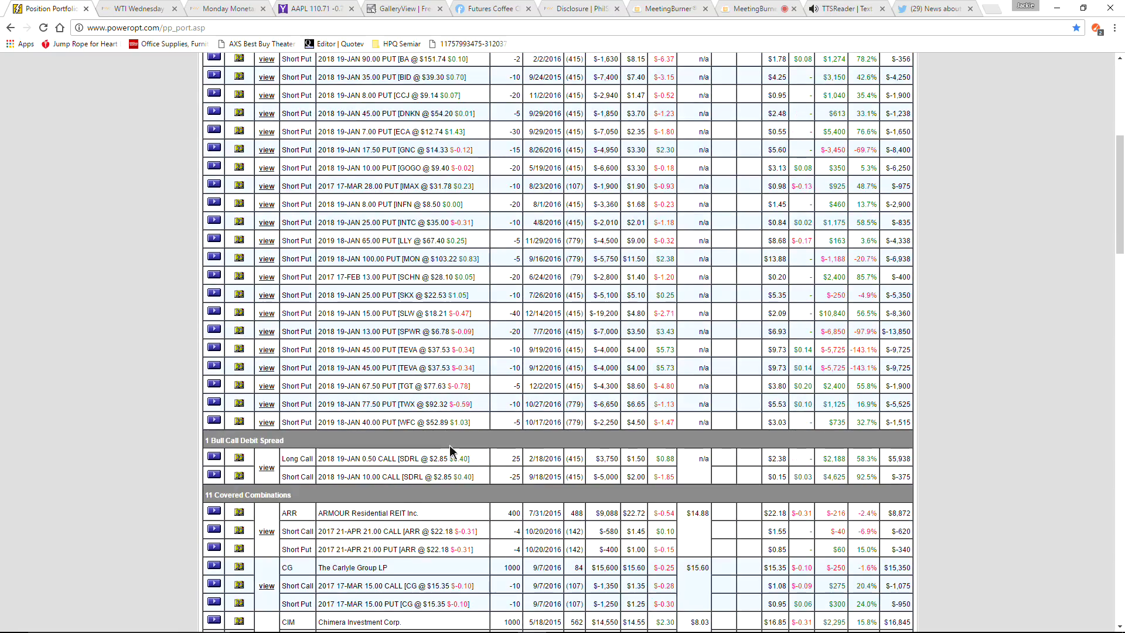
pyautogui.scroll(3, 425, 427)
pyautogui.scroll(-8, 426, 429)
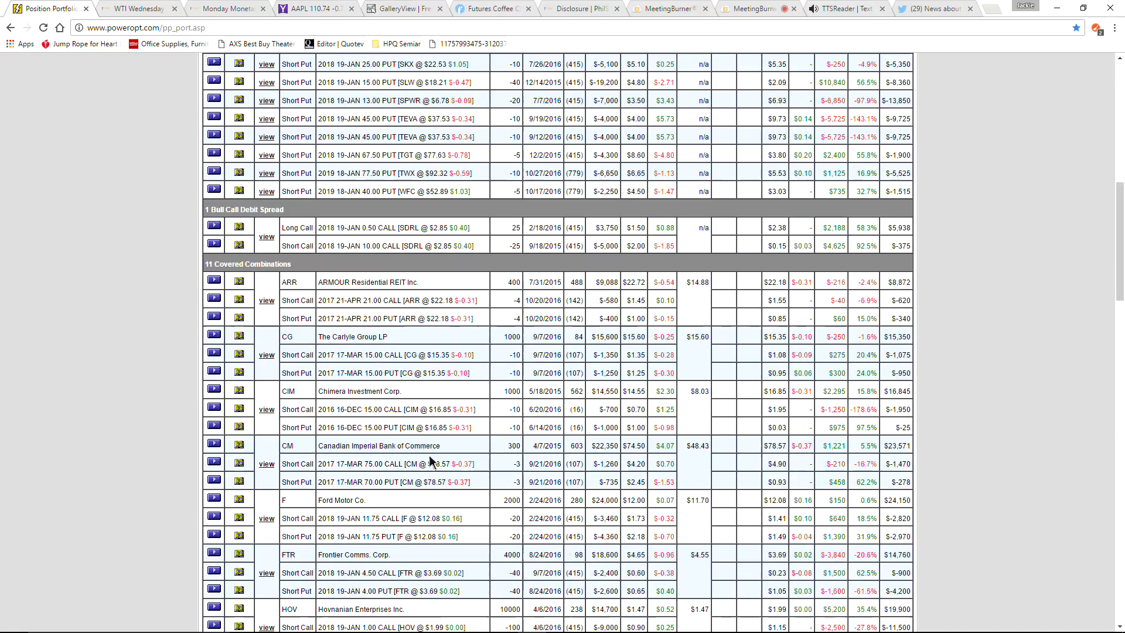
pyautogui.scroll(-3, 446, 448)
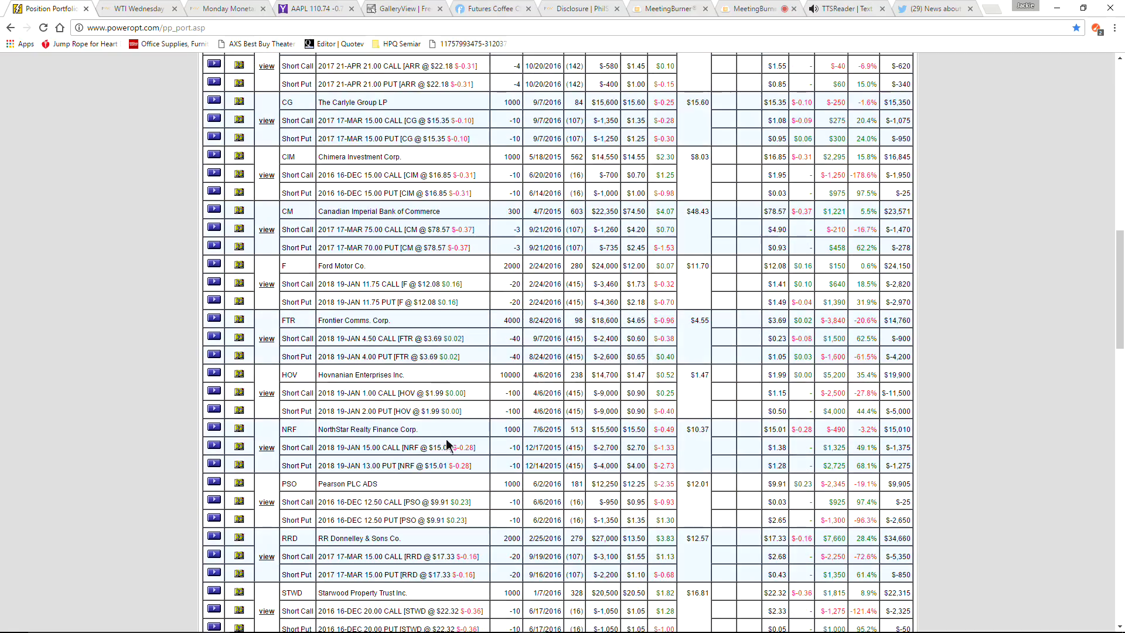
pyautogui.scroll(6, 442, 445)
pyautogui.scroll(4, 442, 438)
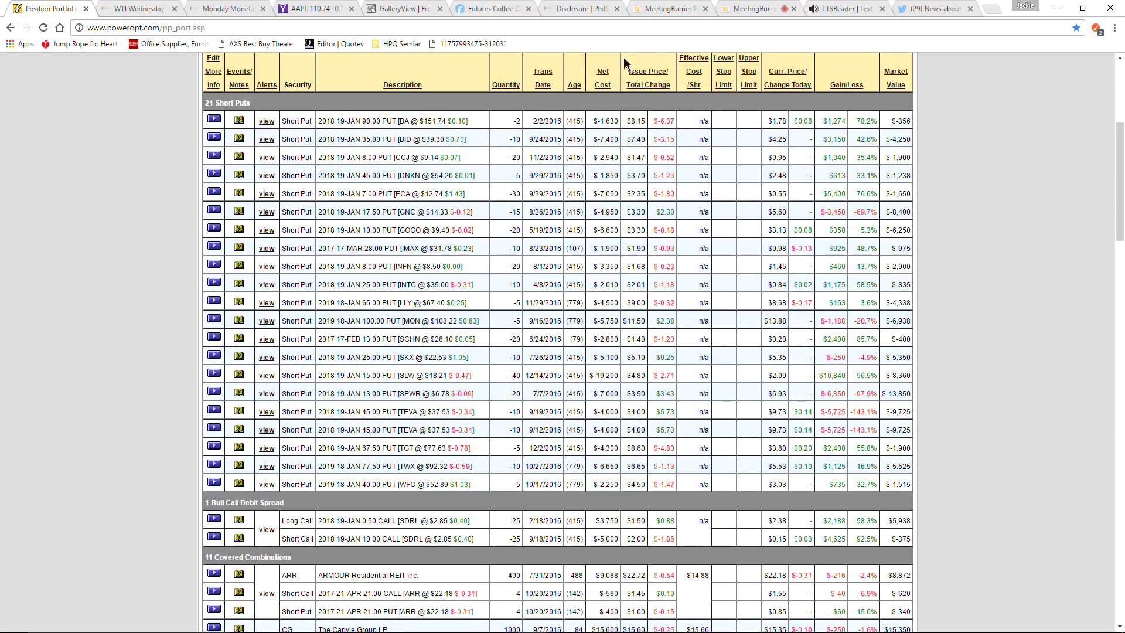
# Step: Skim the whole Long-Term Virtual Portfolio from the Short Puts to the portfolio totals and return to the portfolio settings
pyautogui.scroll(-3, 539, 286)
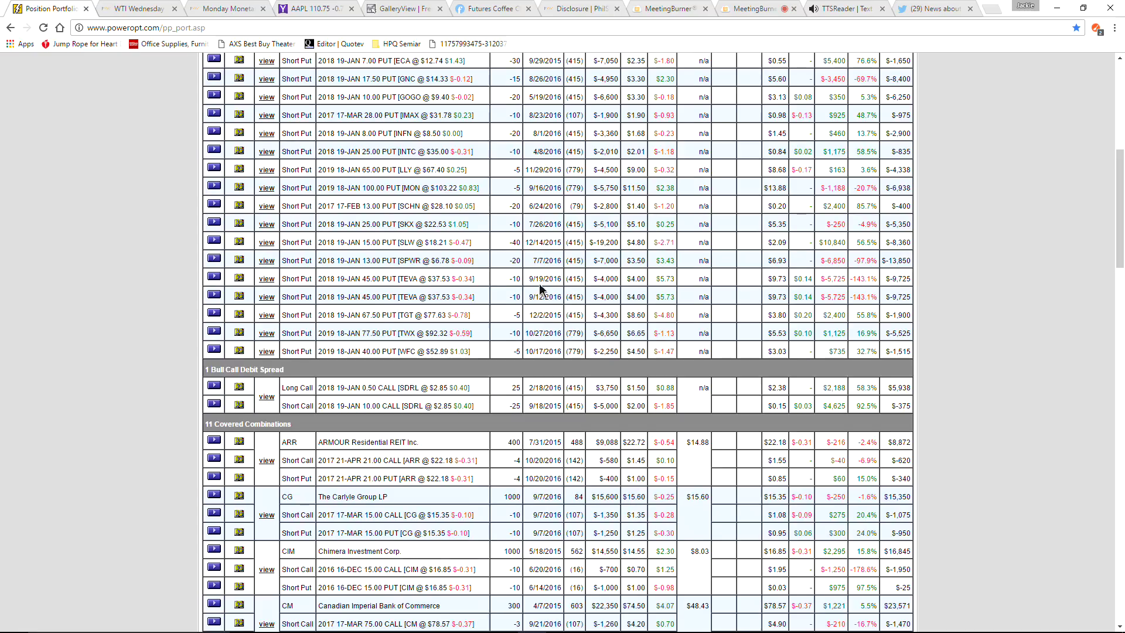
pyautogui.scroll(-15, 539, 285)
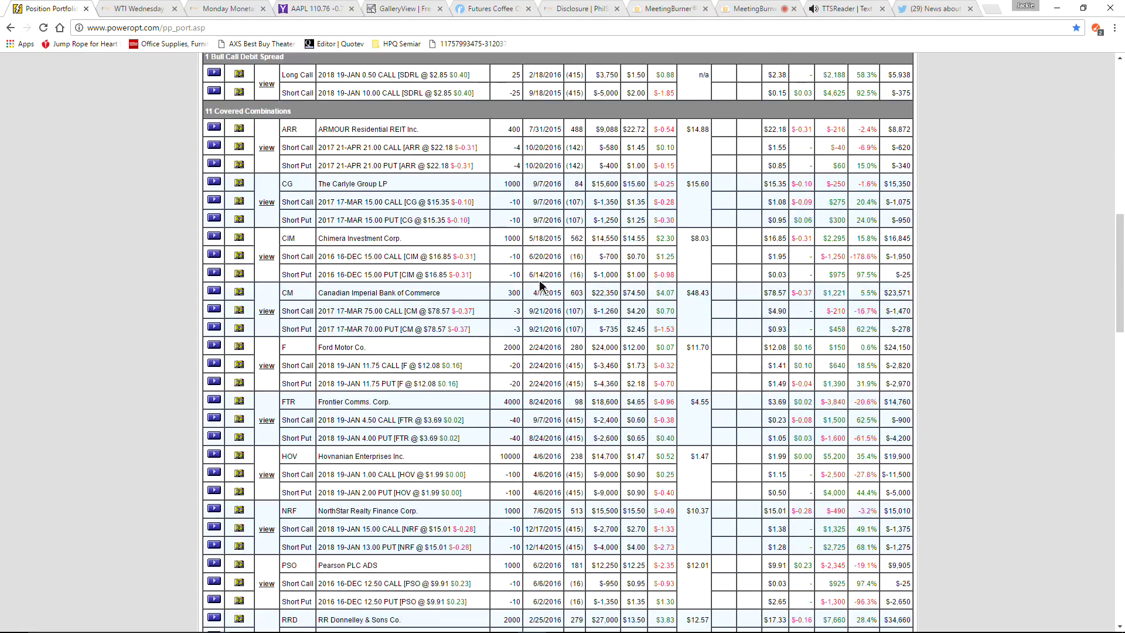
pyautogui.scroll(-3, 527, 276)
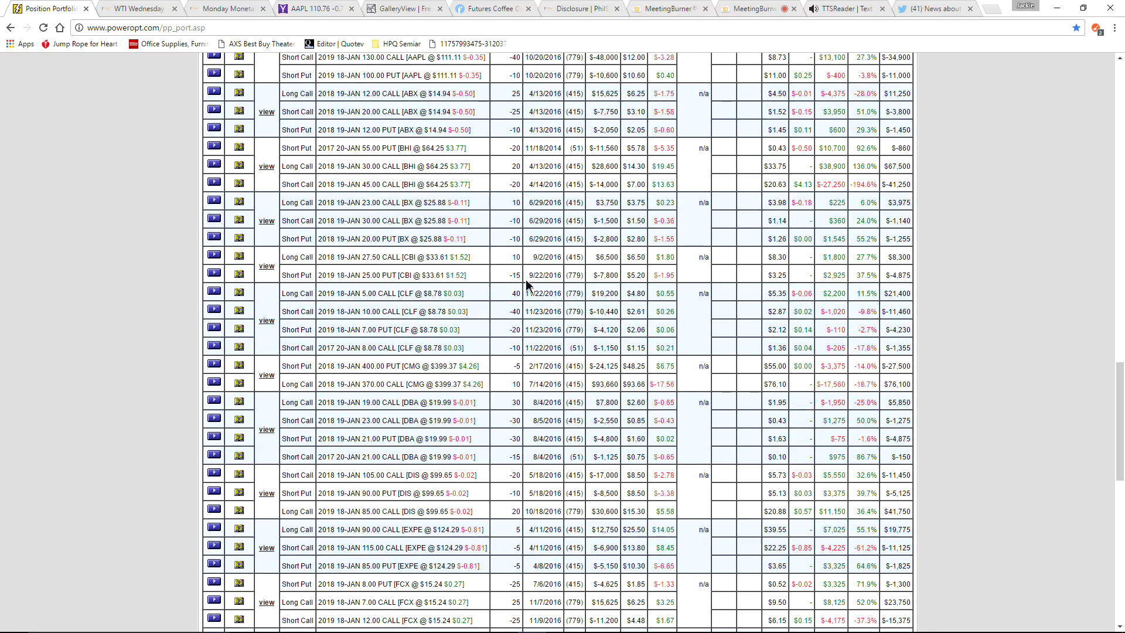
pyautogui.scroll(-2, 513, 242)
pyautogui.scroll(-6, 510, 241)
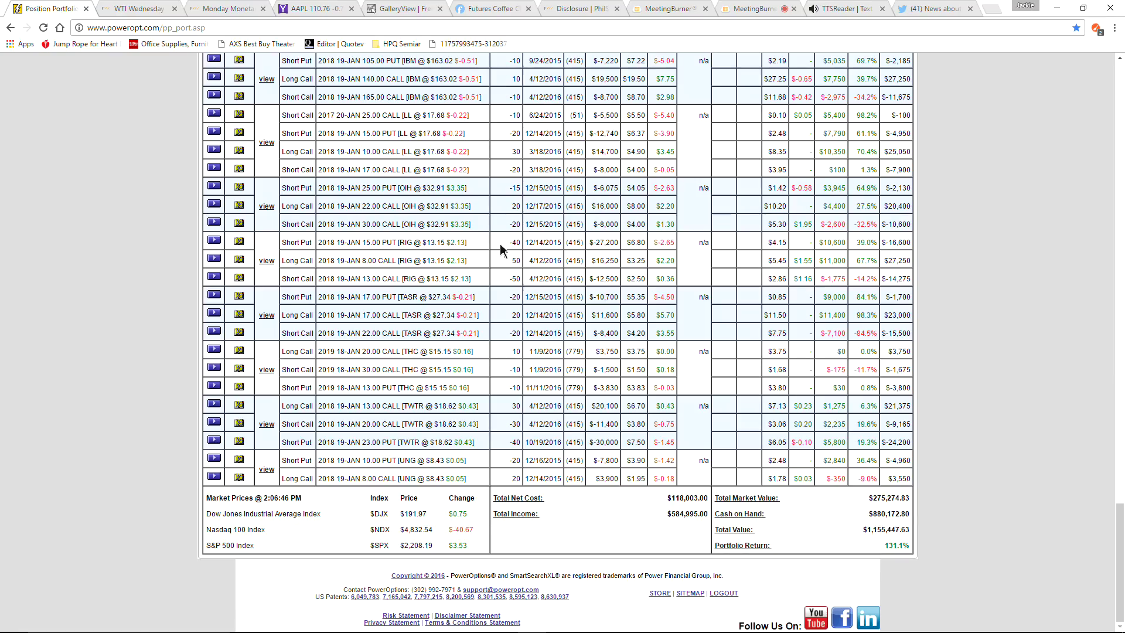
pyautogui.scroll(3, 501, 245)
pyautogui.scroll(8, 507, 241)
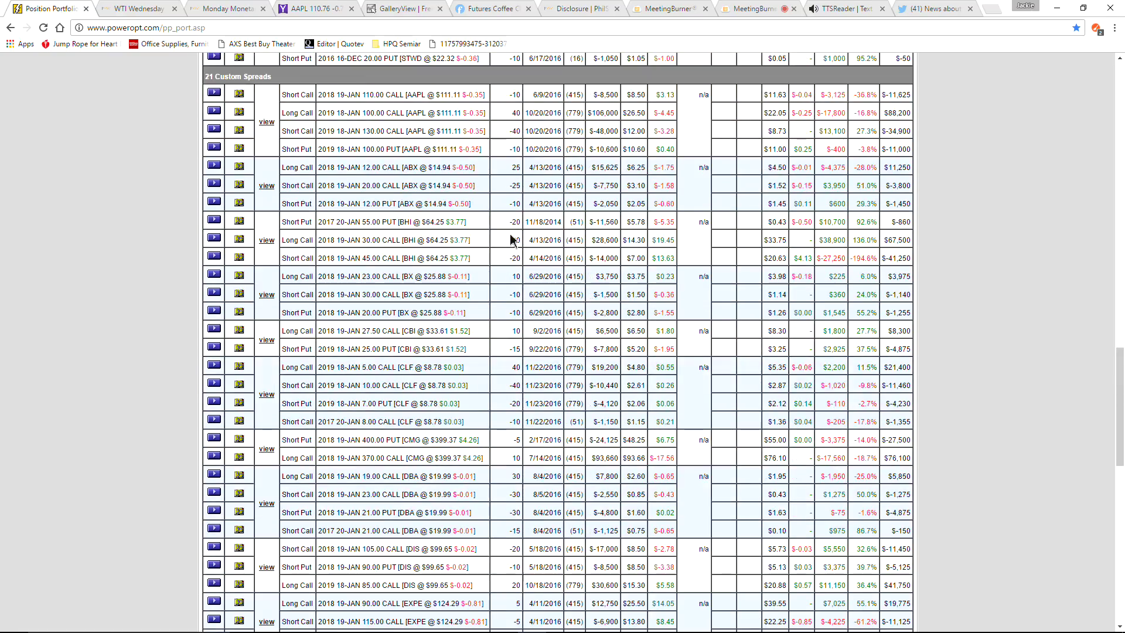
pyautogui.scroll(10, 512, 230)
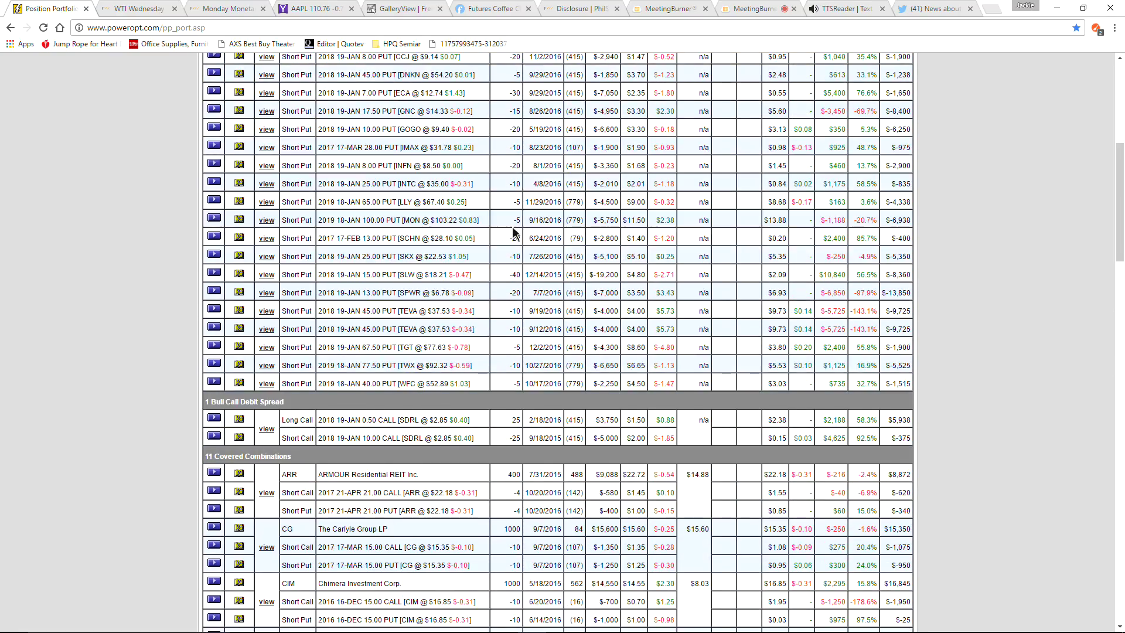
pyautogui.scroll(1, 512, 227)
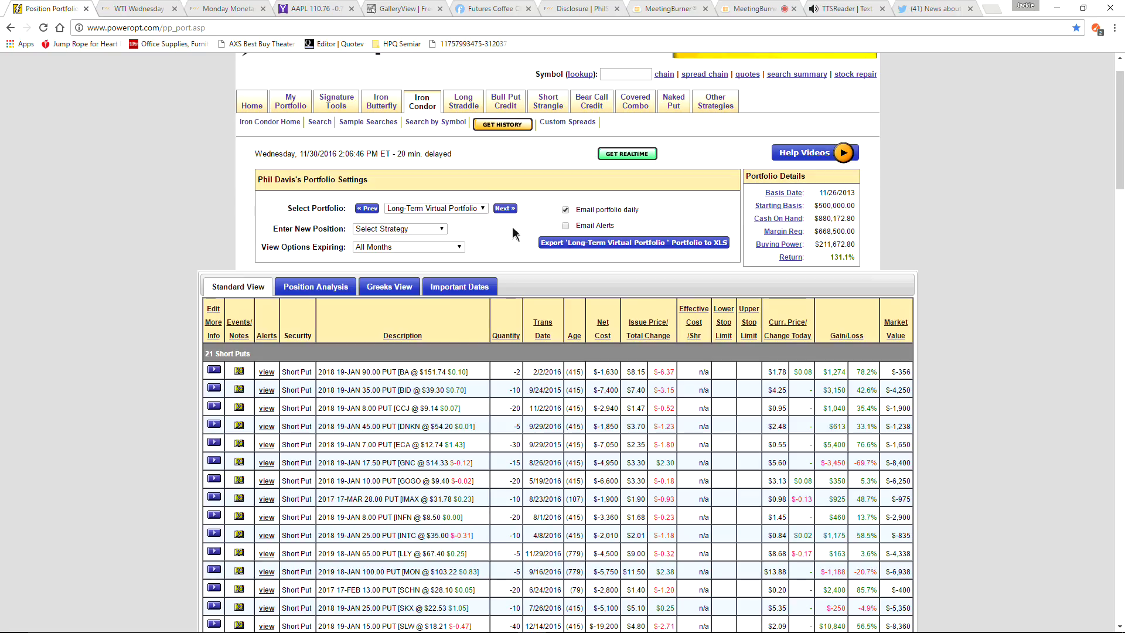